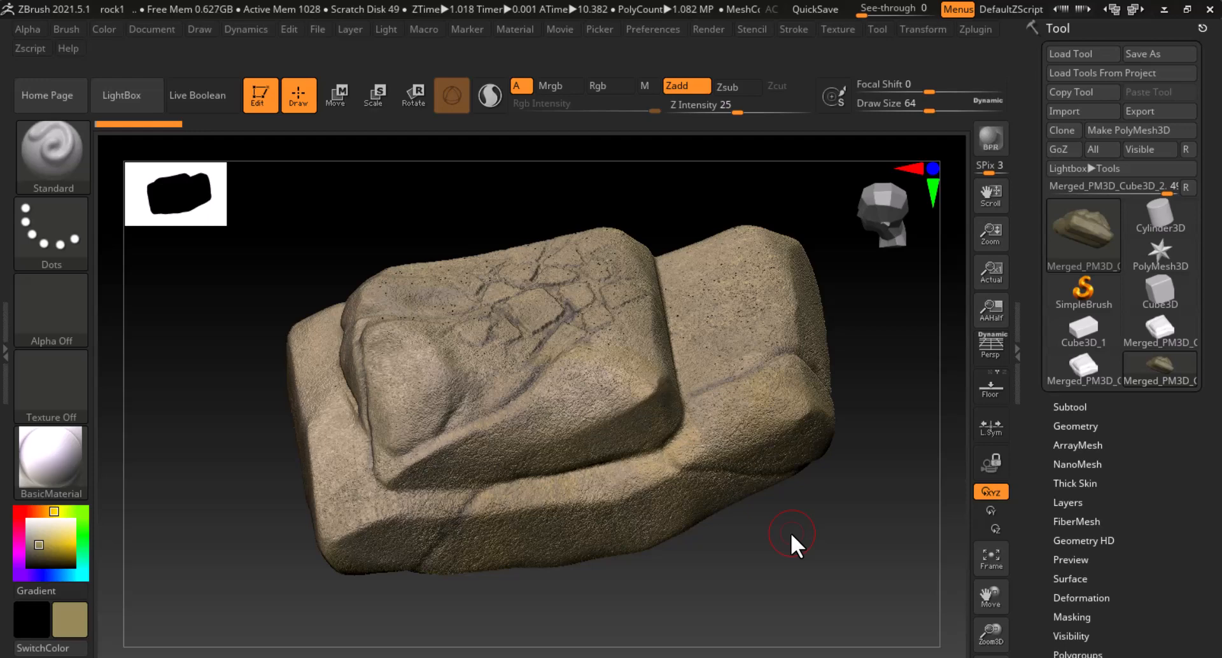
Switch from ZBrush to the textured rock project in Substance Painter
{"action": "key", "text": "alt+Tab"}
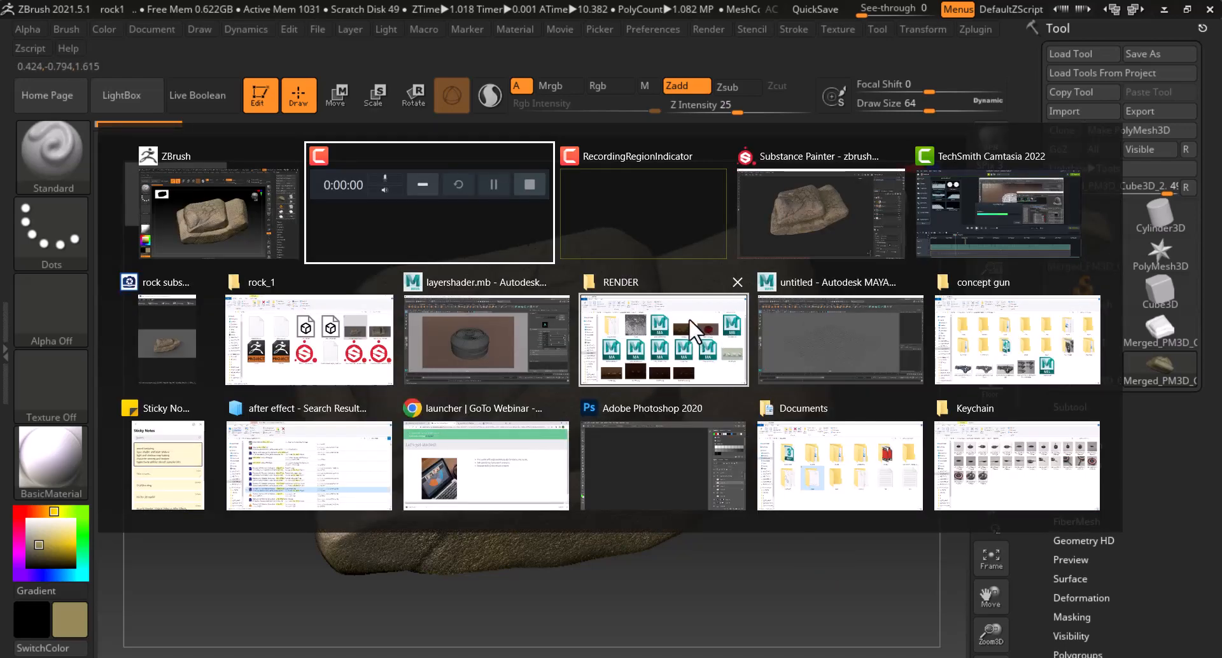
{"action": "left_click", "coordinate": [784, 241]}
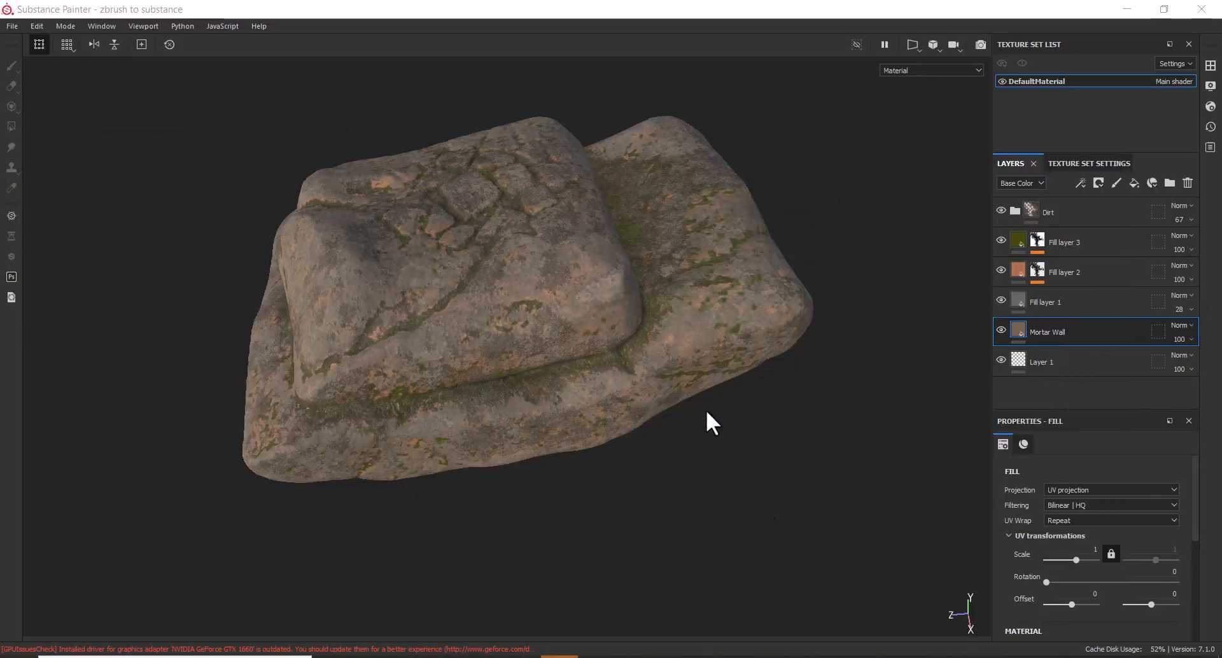
Toggle the Dirt layer off and on to compare the rock with and without it
{"action": "left_click", "coordinate": [1001, 208]}
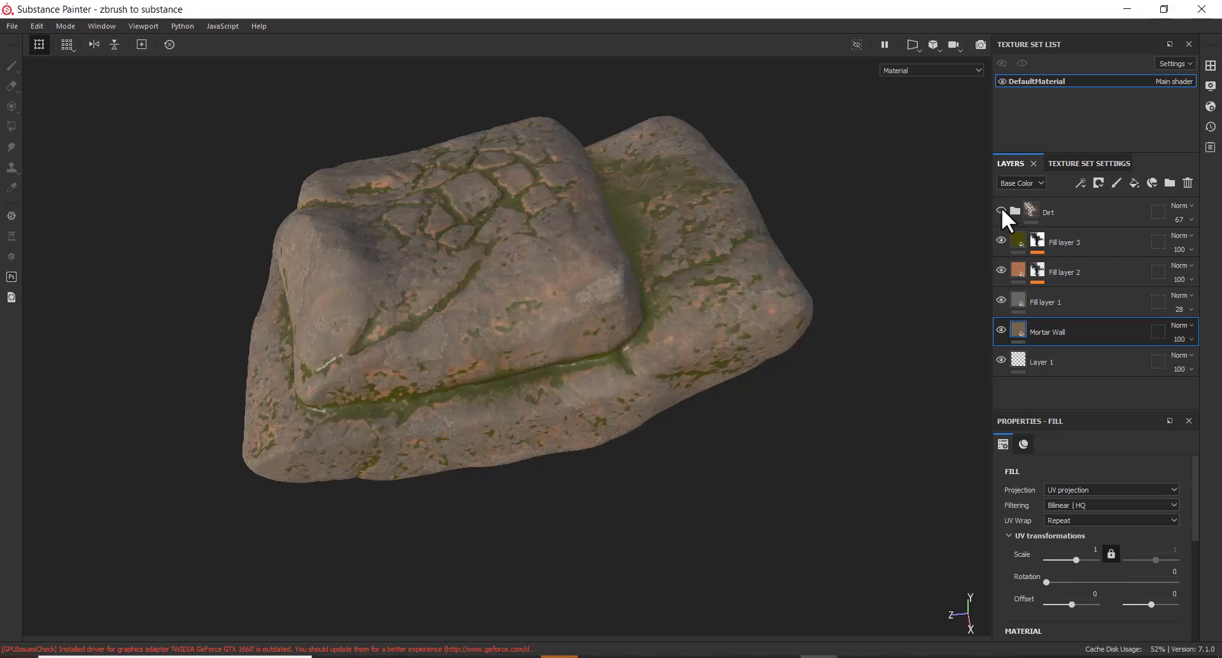
{"action": "left_click", "coordinate": [1001, 208]}
{"action": "left_click", "coordinate": [999, 209]}
{"action": "left_click", "coordinate": [1000, 210]}
Hide Fill layers 3, 2, 1, Mortar Wall and Dirt for bare white rock, then return to ZBrush
{"action": "left_click", "coordinate": [998, 240]}
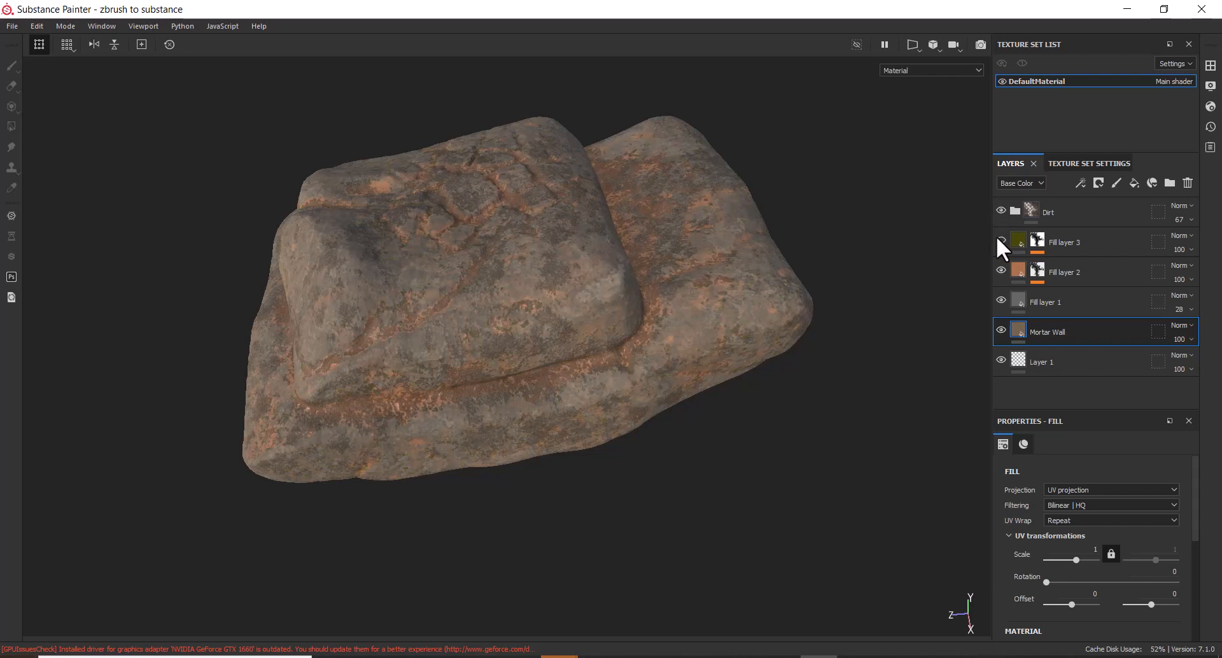
{"action": "left_click", "coordinate": [1002, 270]}
{"action": "left_click", "coordinate": [1002, 299]}
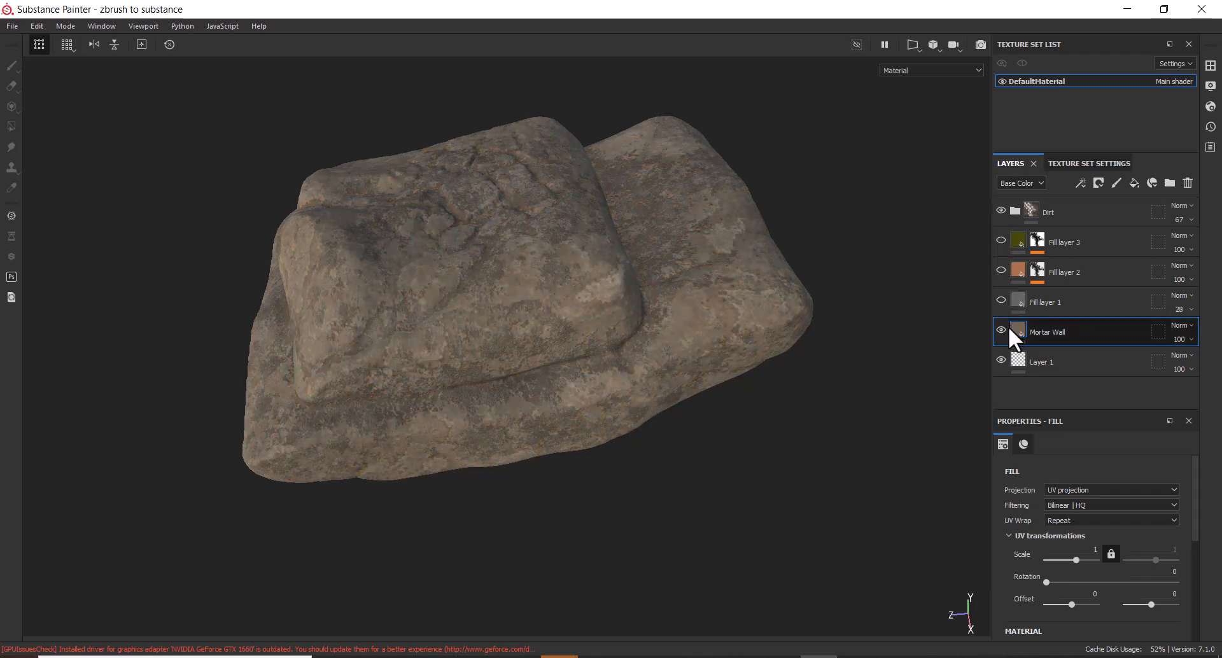
{"action": "left_click", "coordinate": [1001, 328]}
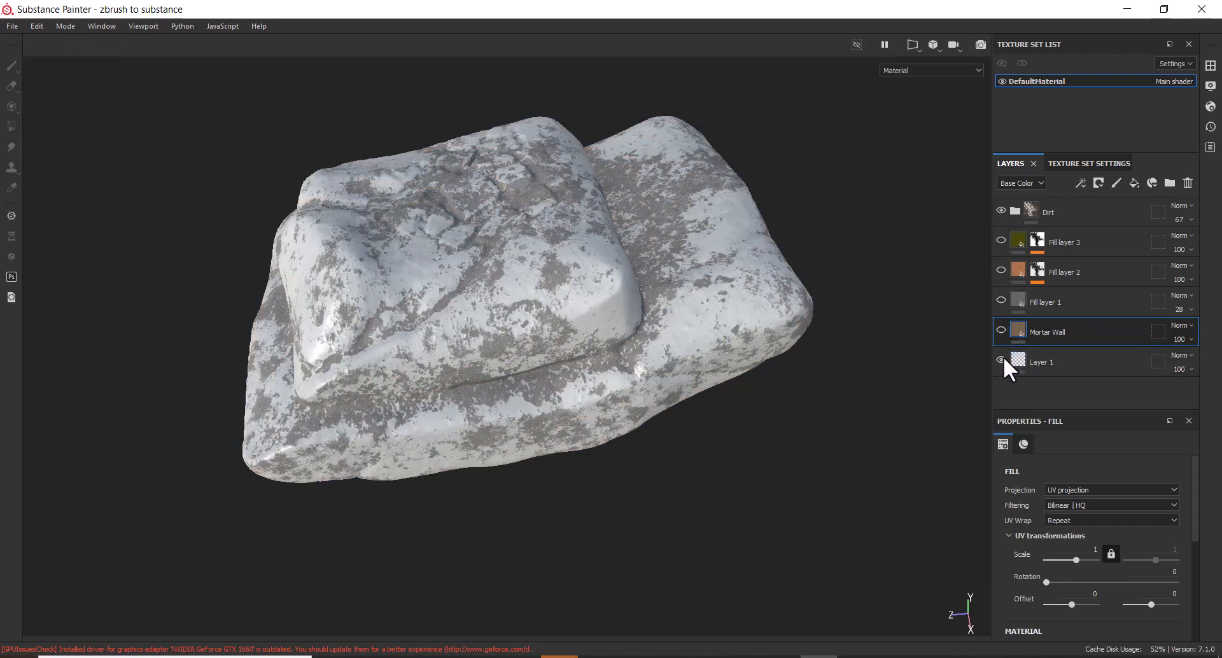
{"action": "left_click", "coordinate": [1001, 209]}
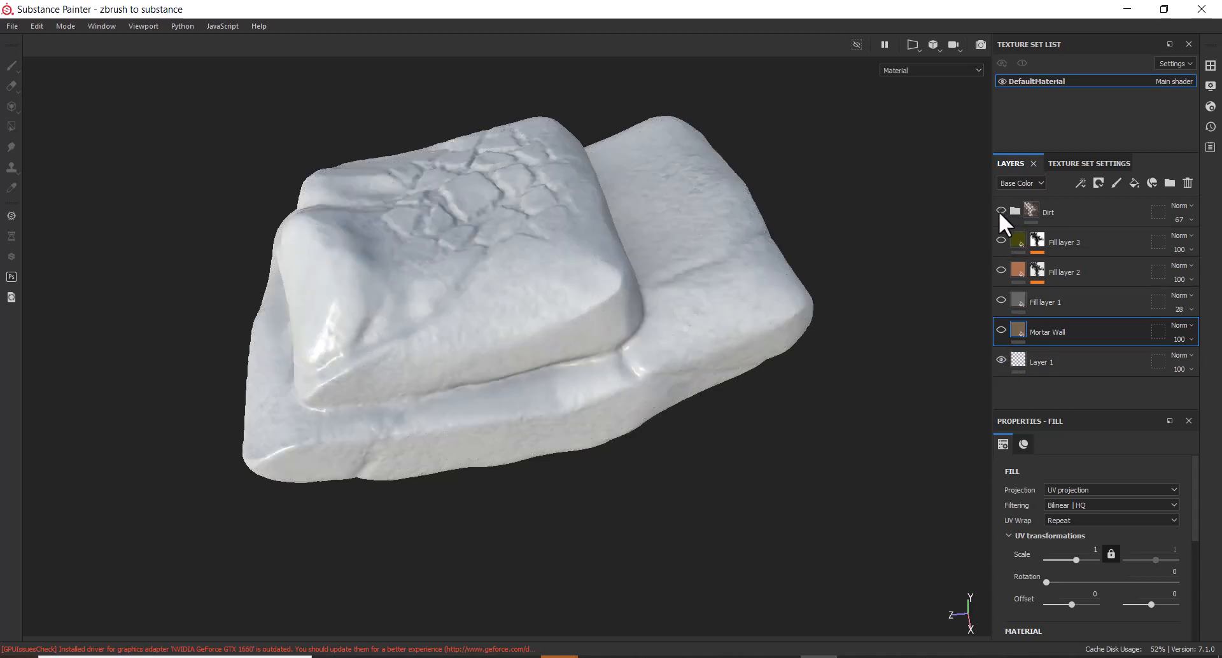
{"action": "left_click", "coordinate": [782, 657]}
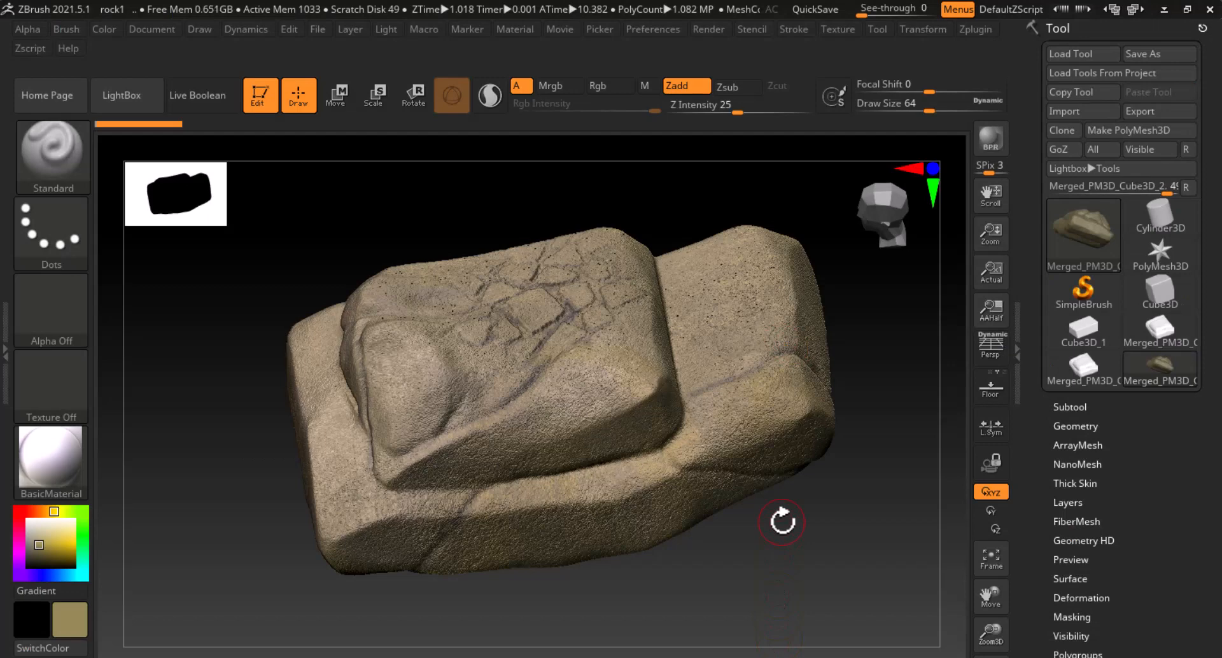
{"action": "left_click_drag", "start_coordinate": [807, 512], "coordinate": [800, 533]}
{"action": "key", "text": "shift"}
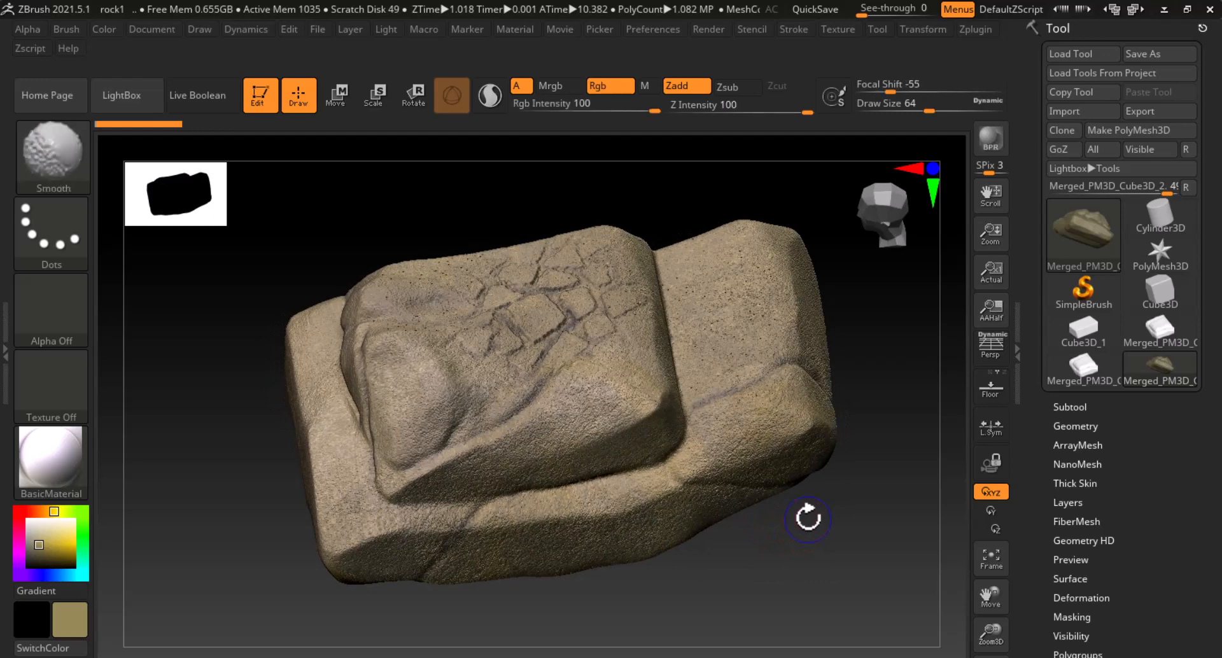
{"action": "left_click", "coordinate": [1018, 360]}
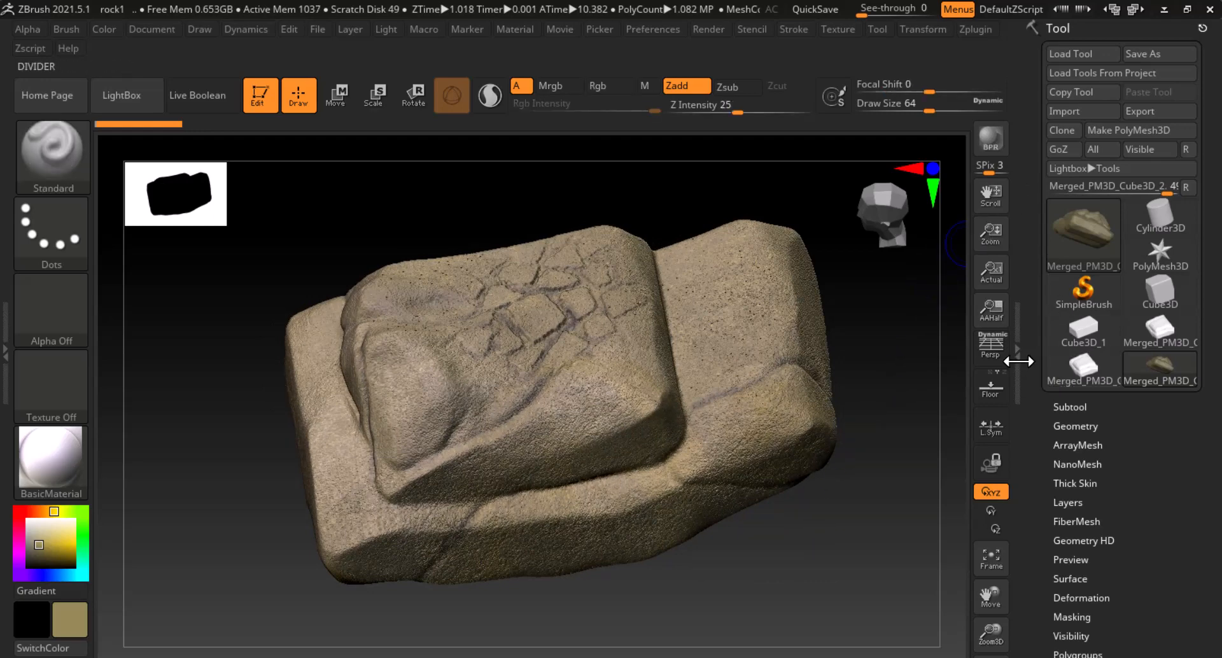
{"action": "double_click", "coordinate": [1018, 361]}
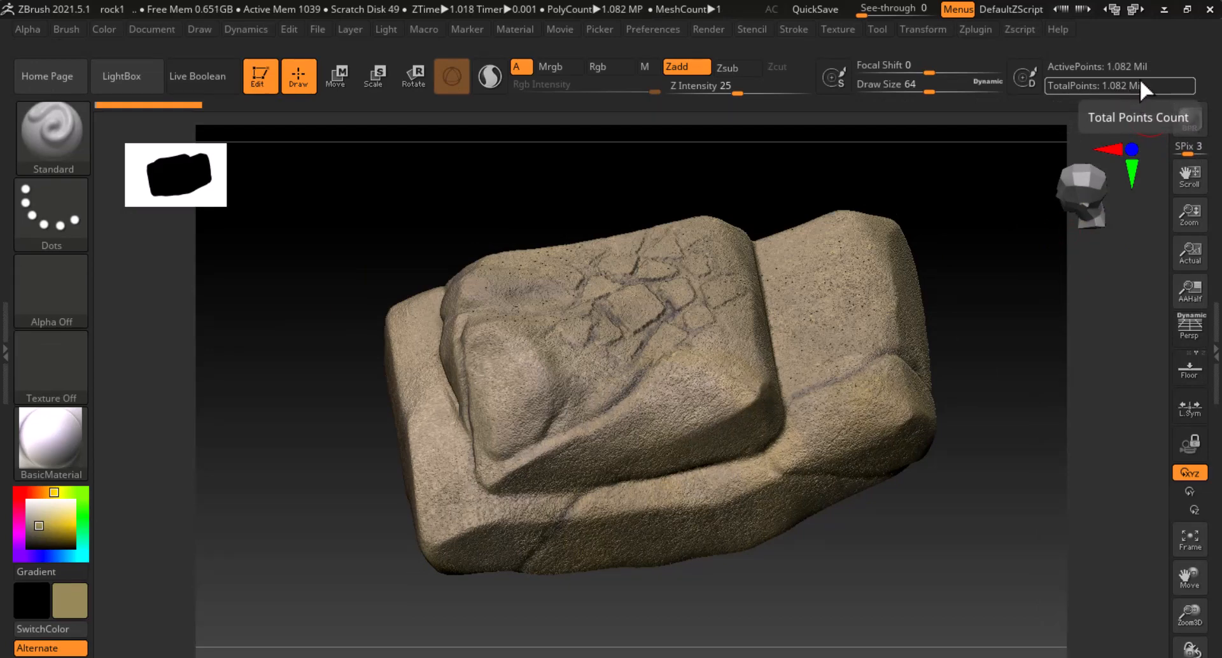
{"action": "left_click", "coordinate": [1204, 337]}
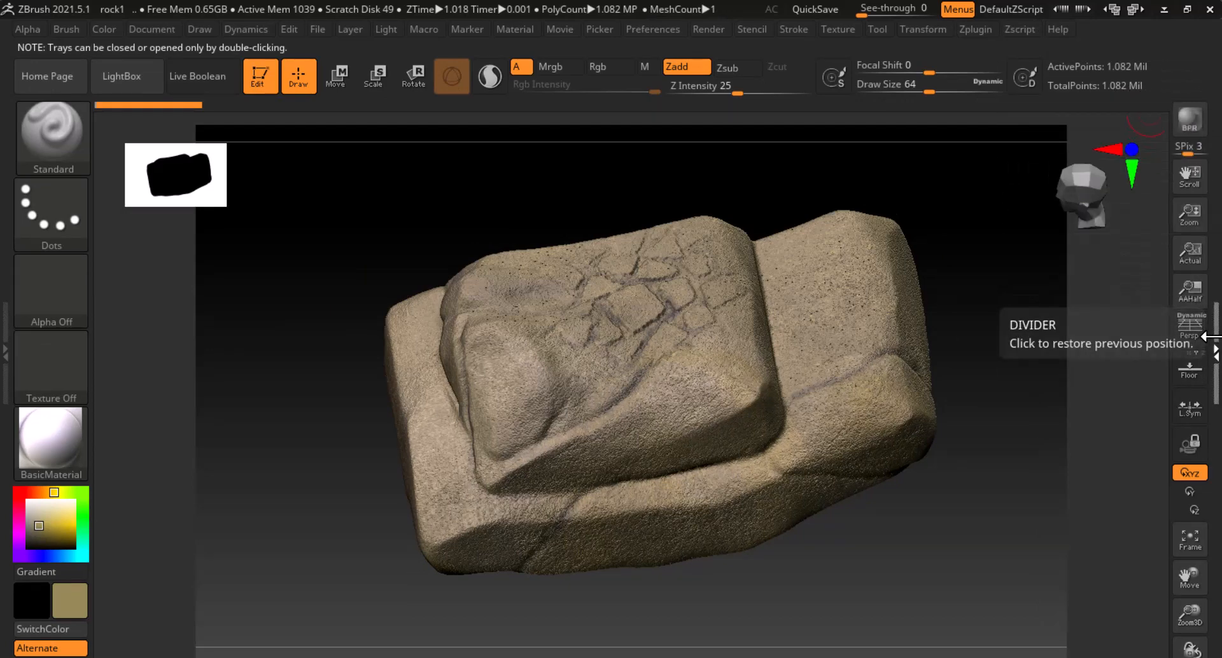
{"action": "double_click", "coordinate": [1214, 341]}
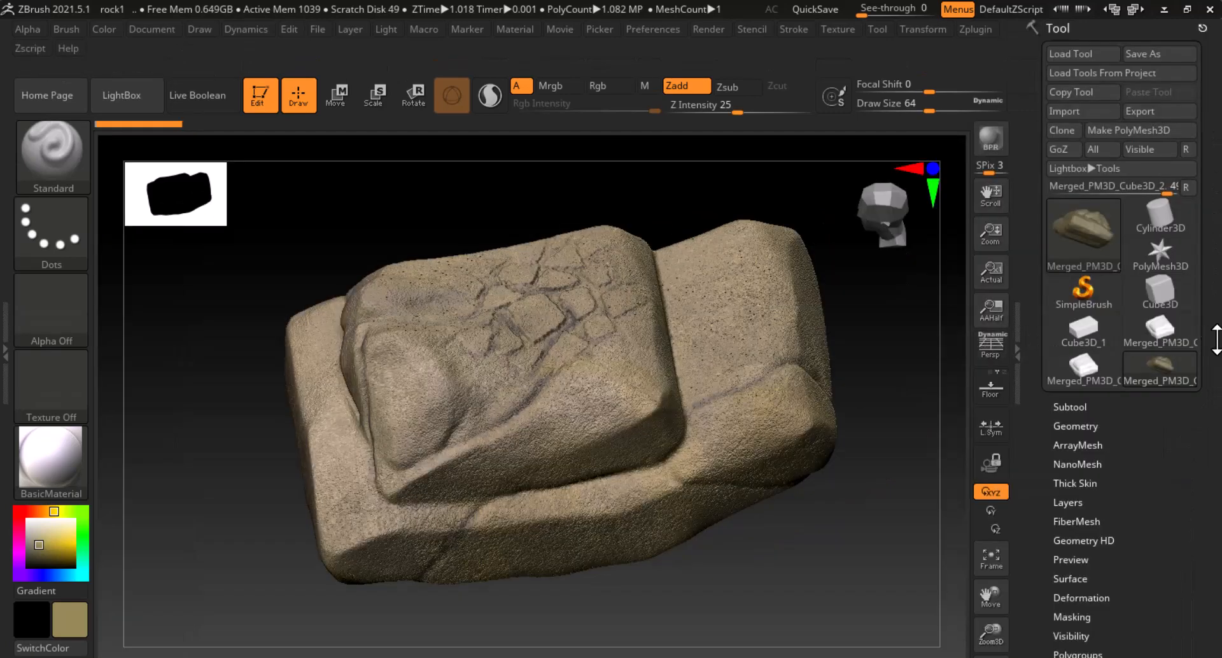
{"action": "left_click", "coordinate": [1152, 117]}
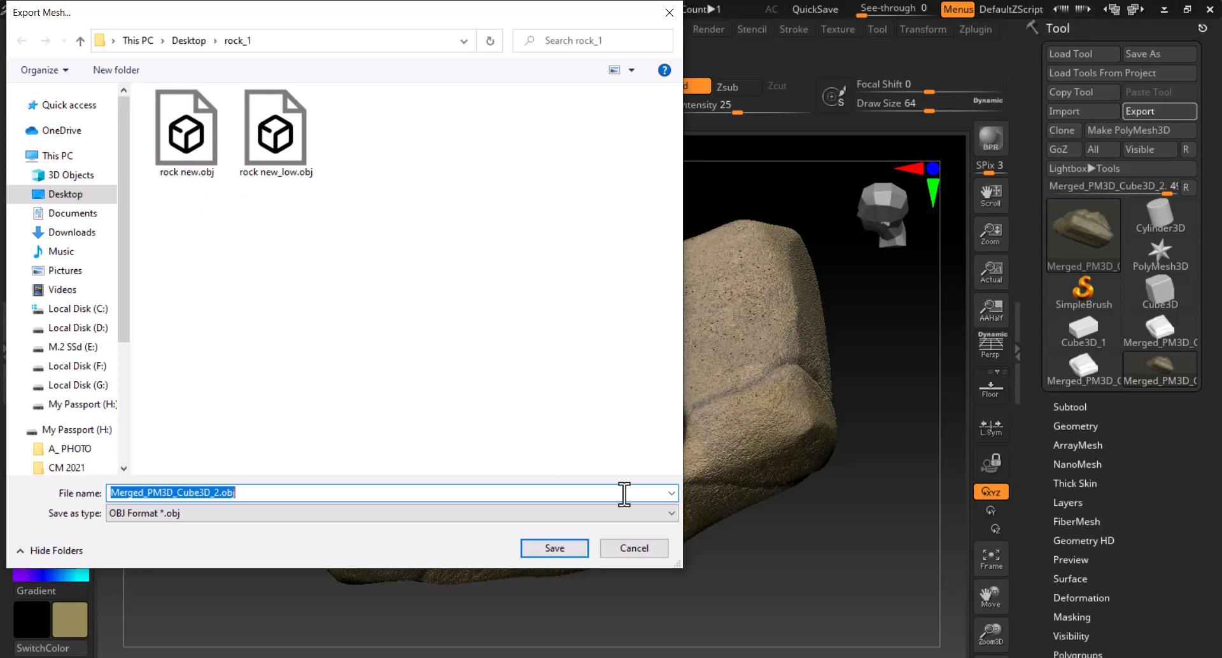
{"action": "left_click", "coordinate": [635, 553]}
{"action": "left_click_drag", "start_coordinate": [808, 537], "coordinate": [814, 533]}
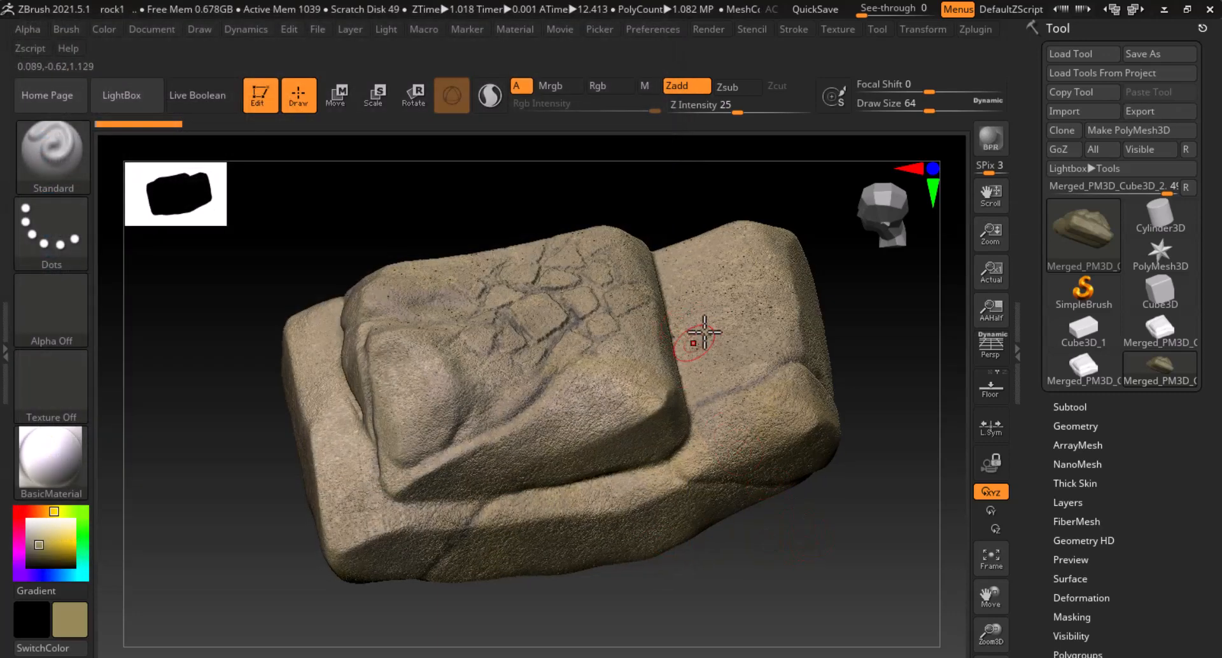
{"action": "left_click_drag", "start_coordinate": [881, 299], "coordinate": [943, 471]}
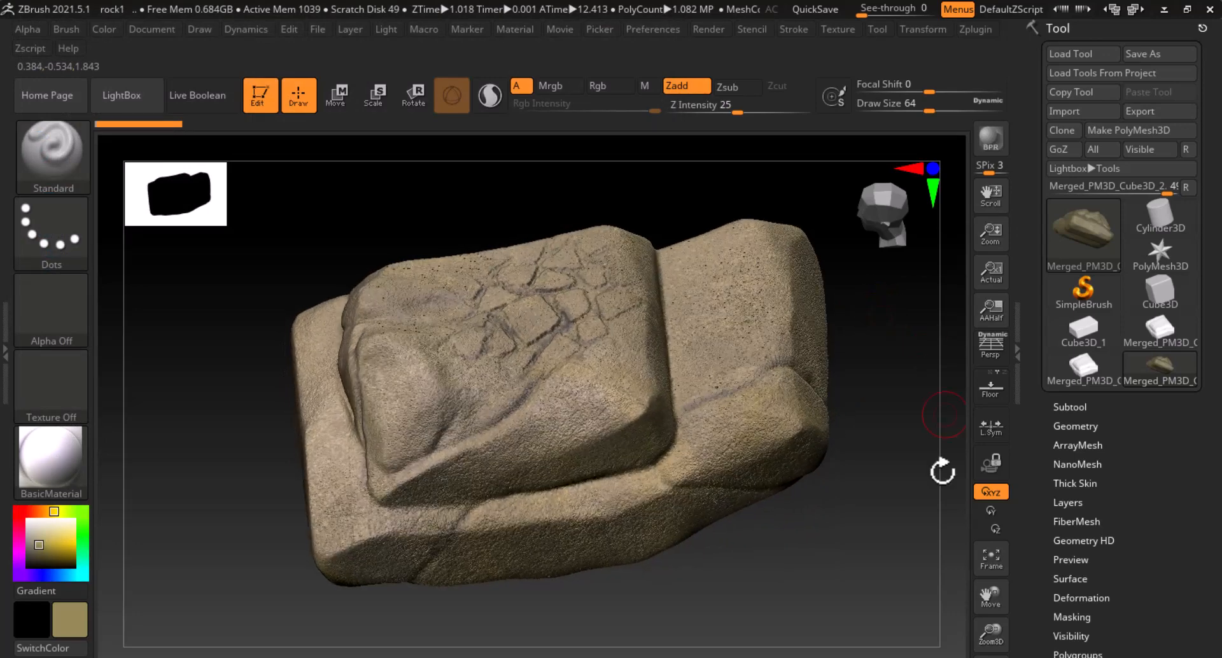
Dock Zplugin in the left tray, try Decimation Master's 20 k preset, and hide the tool palette
{"action": "left_click", "coordinate": [980, 30]}
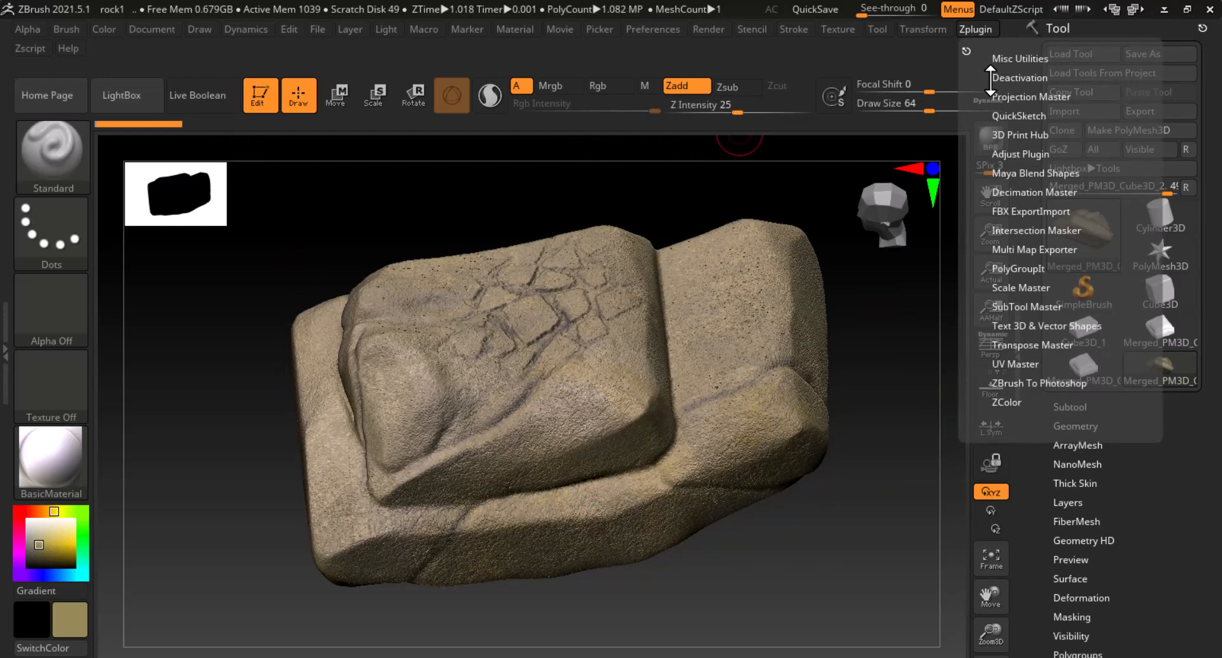
{"action": "left_click_drag", "start_coordinate": [967, 51], "coordinate": [134, 388]}
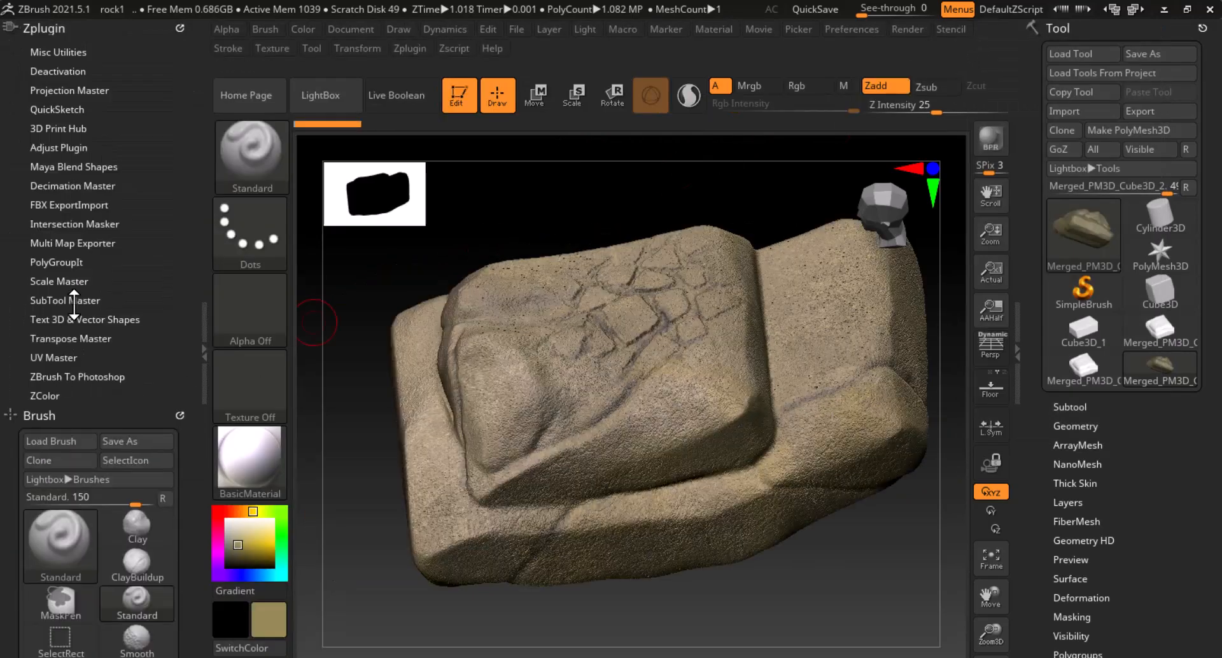
{"action": "left_click", "coordinate": [82, 186]}
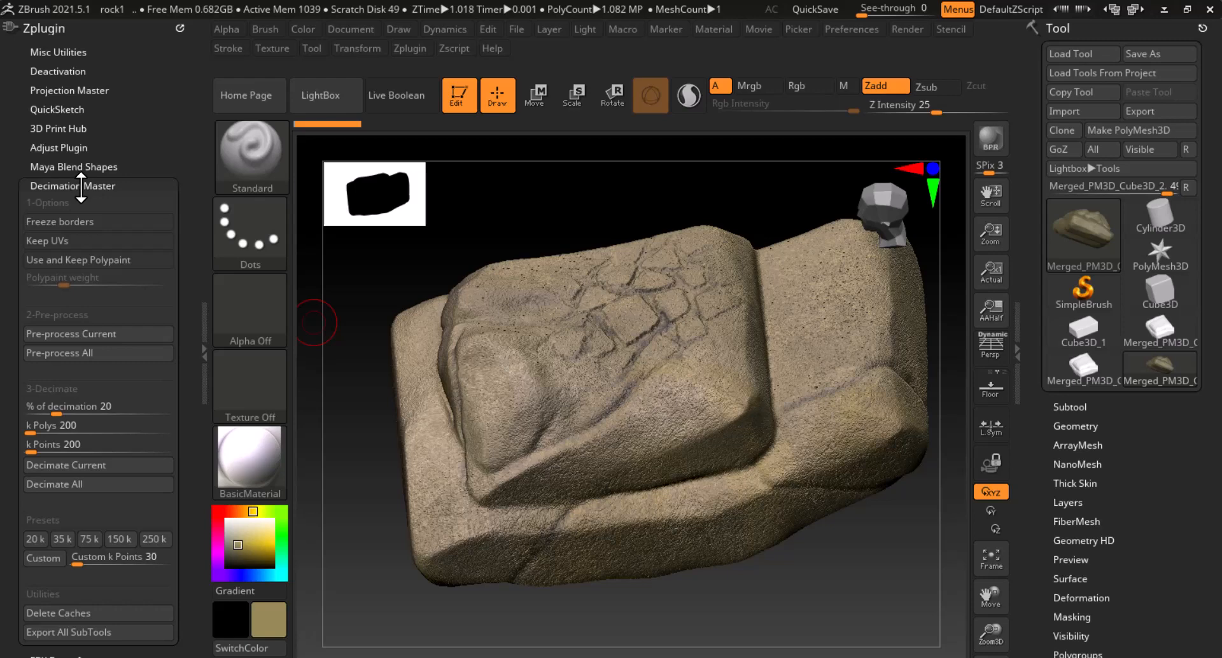
{"action": "left_click", "coordinate": [36, 539]}
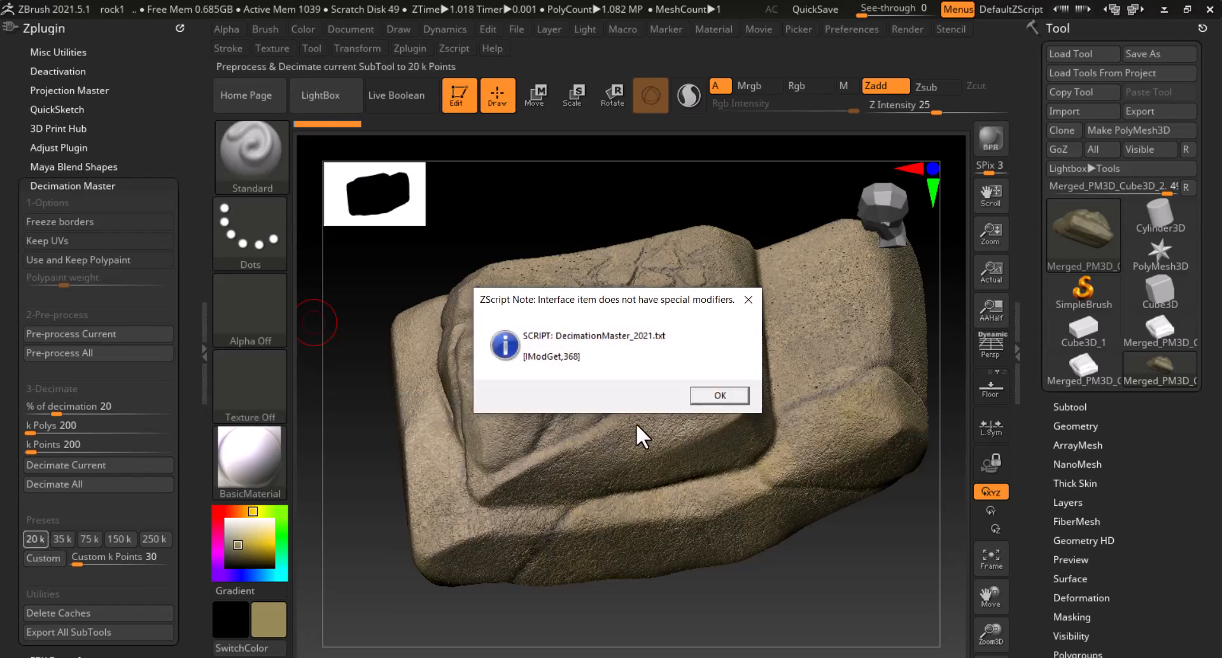
{"action": "left_click", "coordinate": [719, 396]}
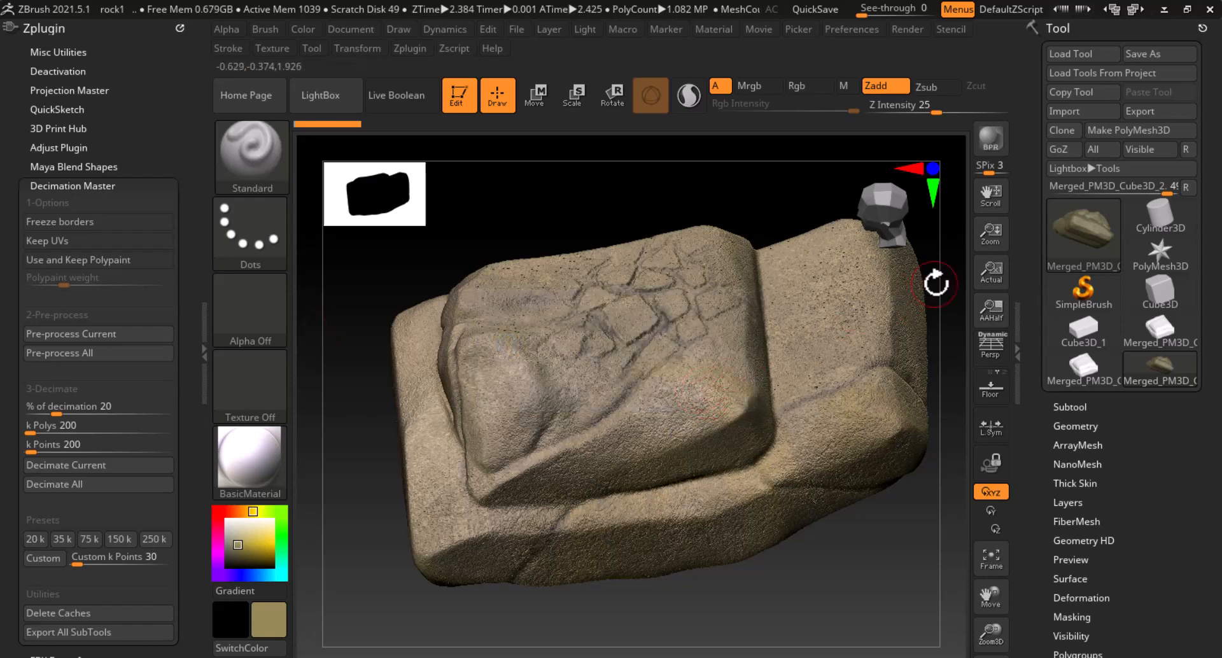
{"action": "left_click", "coordinate": [1017, 350]}
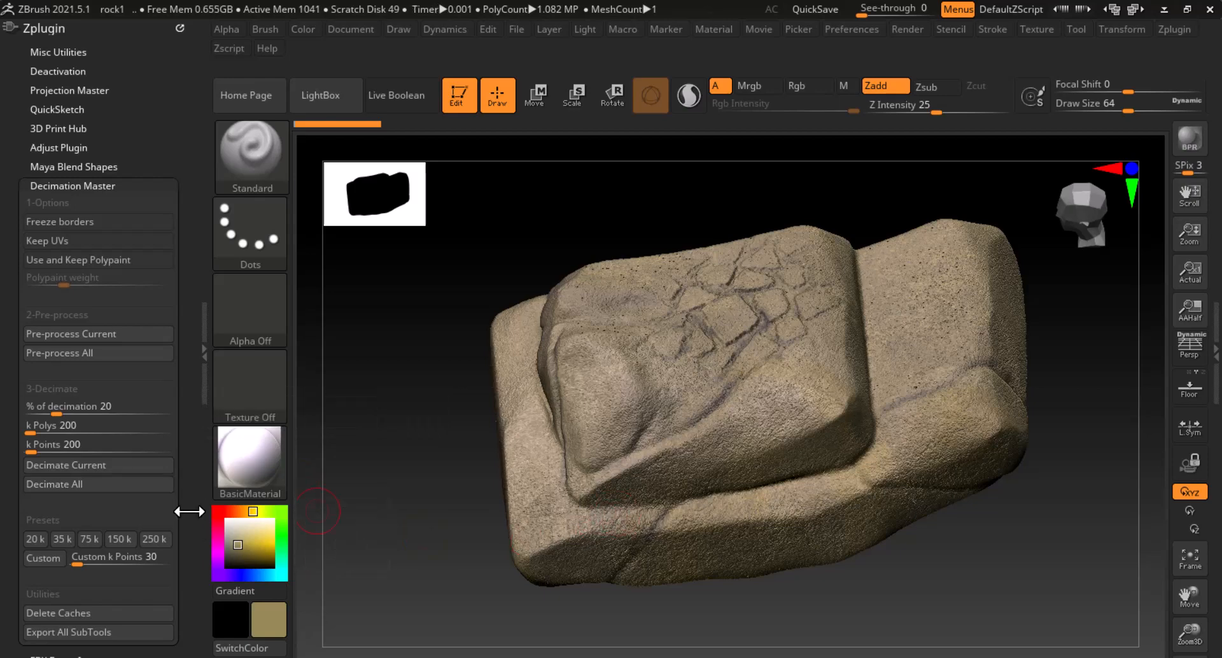
Turn on PolyFrame to see the gold top and purple base polygroups from a low angle
{"action": "key", "text": "shift"}
{"action": "key", "text": "shift+f"}
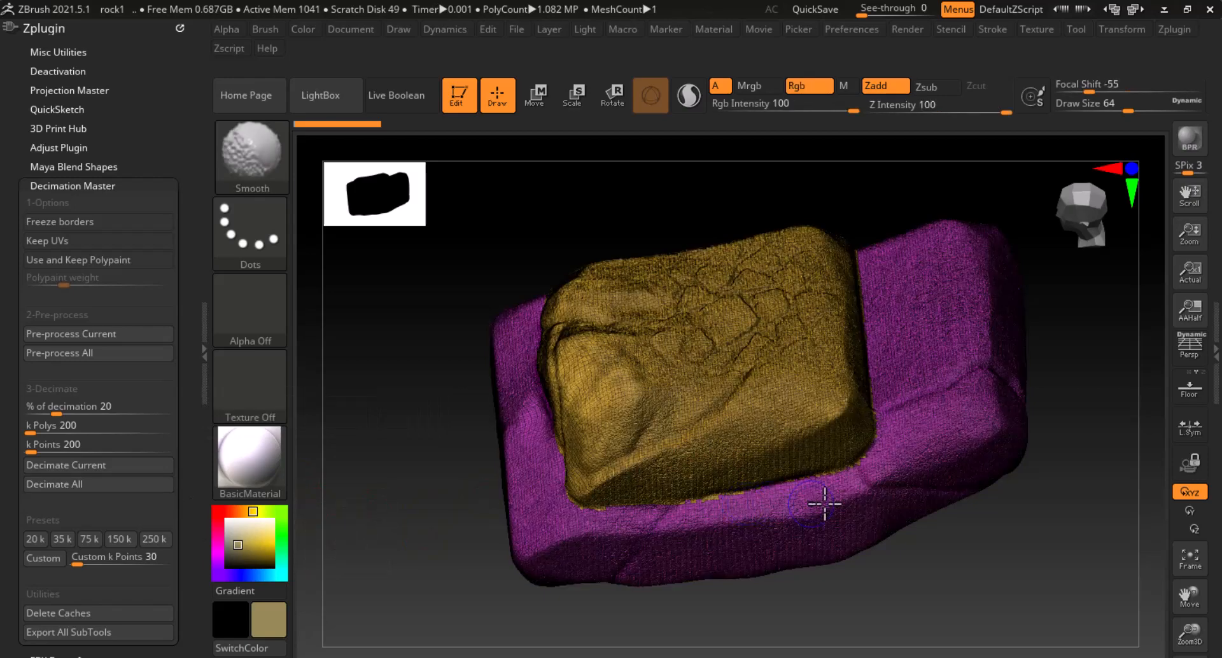
{"action": "mouse_move", "coordinate": [1020, 545]}
{"action": "left_mouse_down"}
{"action": "mouse_move", "coordinate": [1001, 486]}
{"action": "mouse_move", "coordinate": [1072, 498]}
{"action": "mouse_move", "coordinate": [1078, 469]}
{"action": "left_mouse_up"}
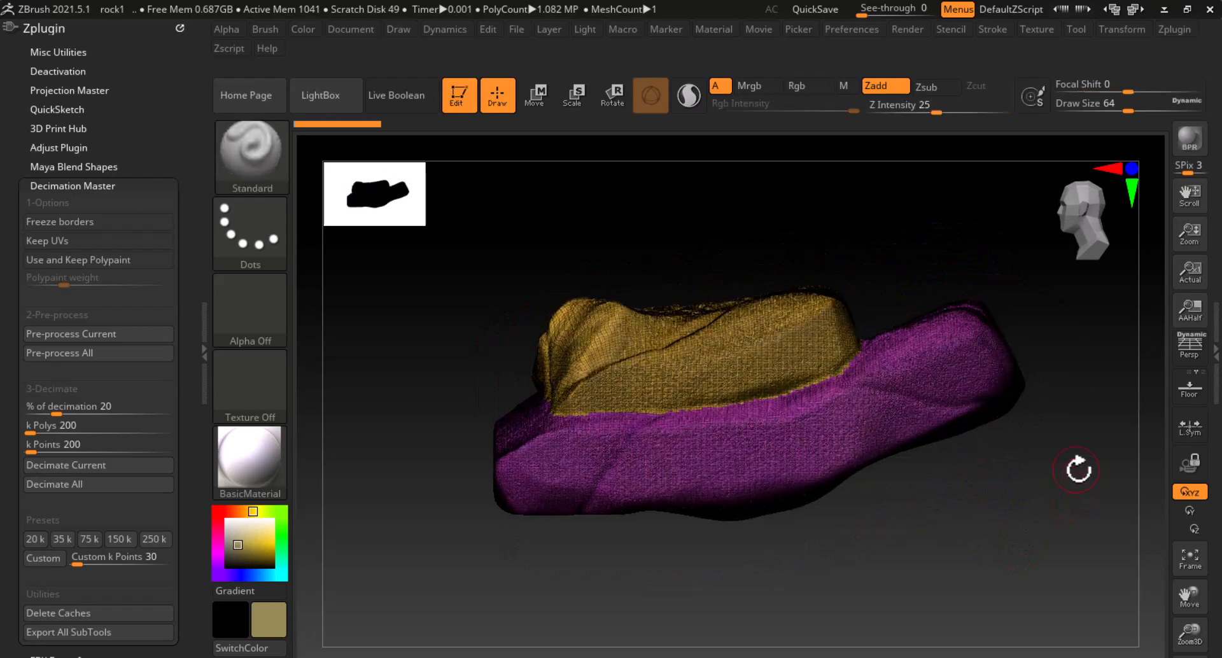
Toggle the left plugin tray off and back on, and reopen the right Tool palette
{"action": "left_click", "coordinate": [203, 352]}
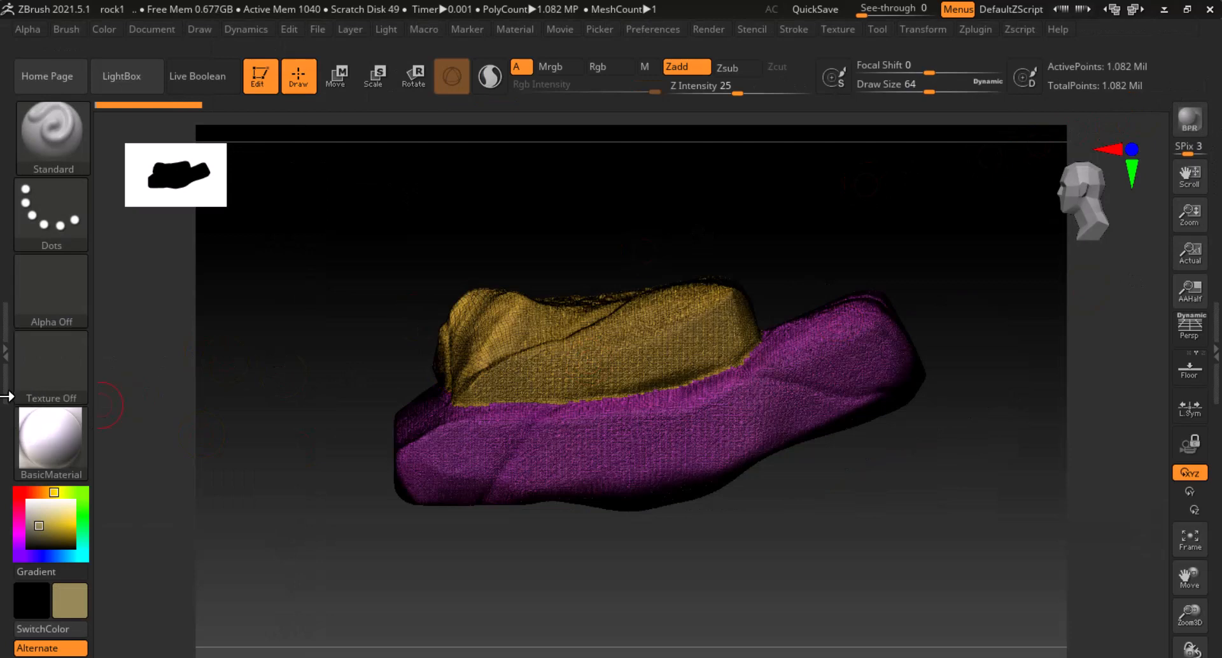
{"action": "left_click", "coordinate": [7, 371]}
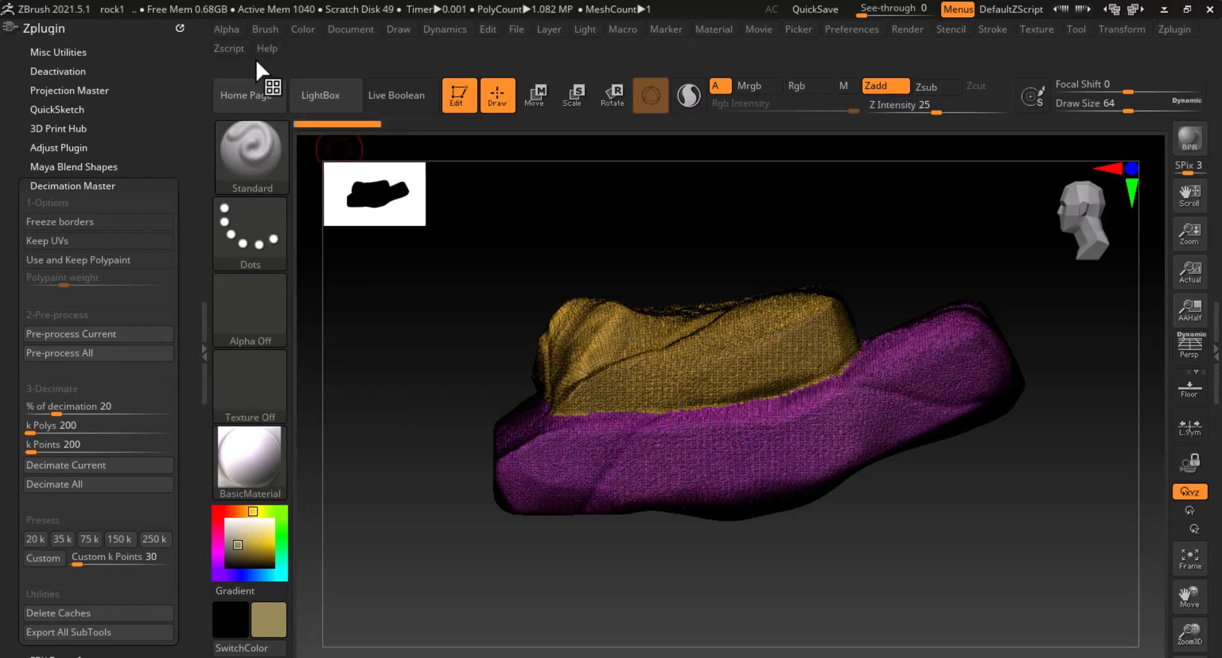
{"action": "left_click", "coordinate": [1212, 356]}
{"action": "double_click", "coordinate": [1212, 356]}
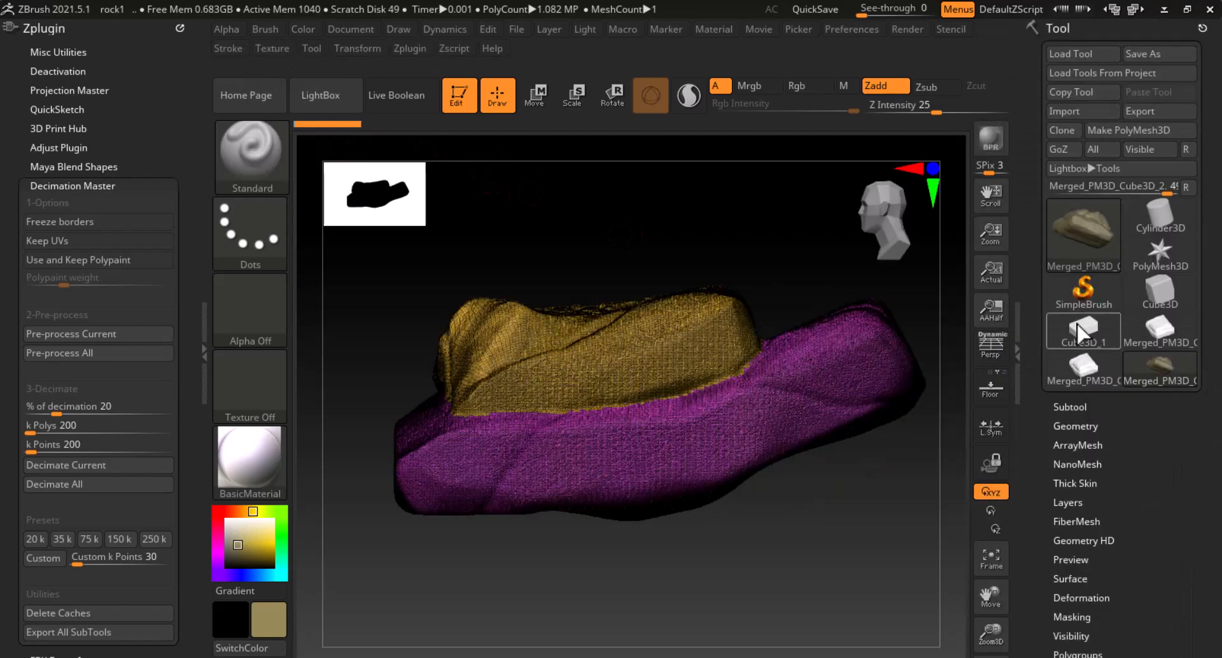
Bake Untitled Layer 1 into the rock via Tool > Layers and turn PolyFrame off
{"action": "left_click", "coordinate": [1082, 503]}
{"action": "left_click_drag", "start_coordinate": [1048, 486], "coordinate": [1071, 372]}
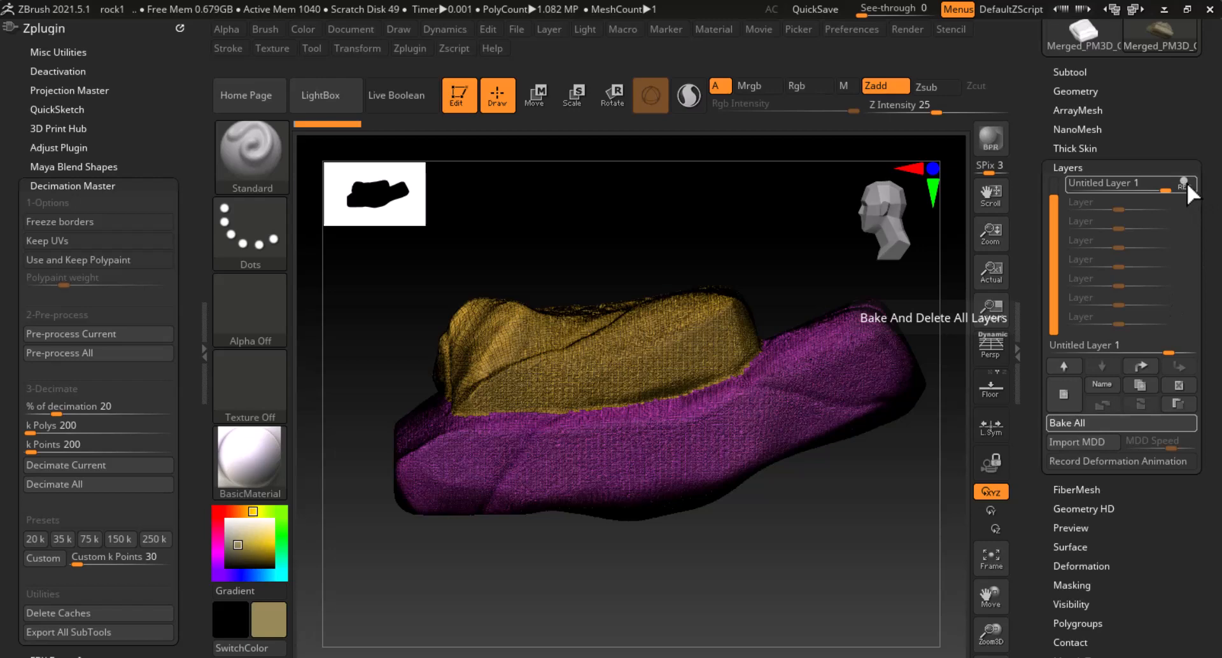
{"action": "left_click_drag", "start_coordinate": [881, 493], "coordinate": [889, 544]}
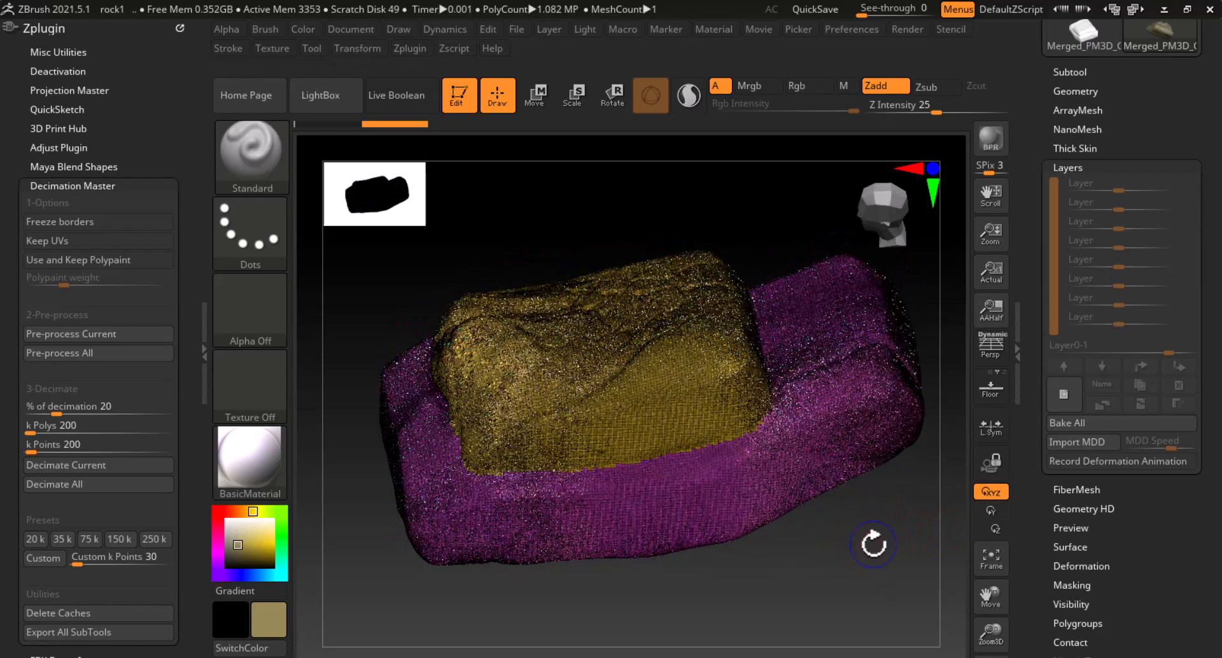
{"action": "key", "text": "shift+f"}
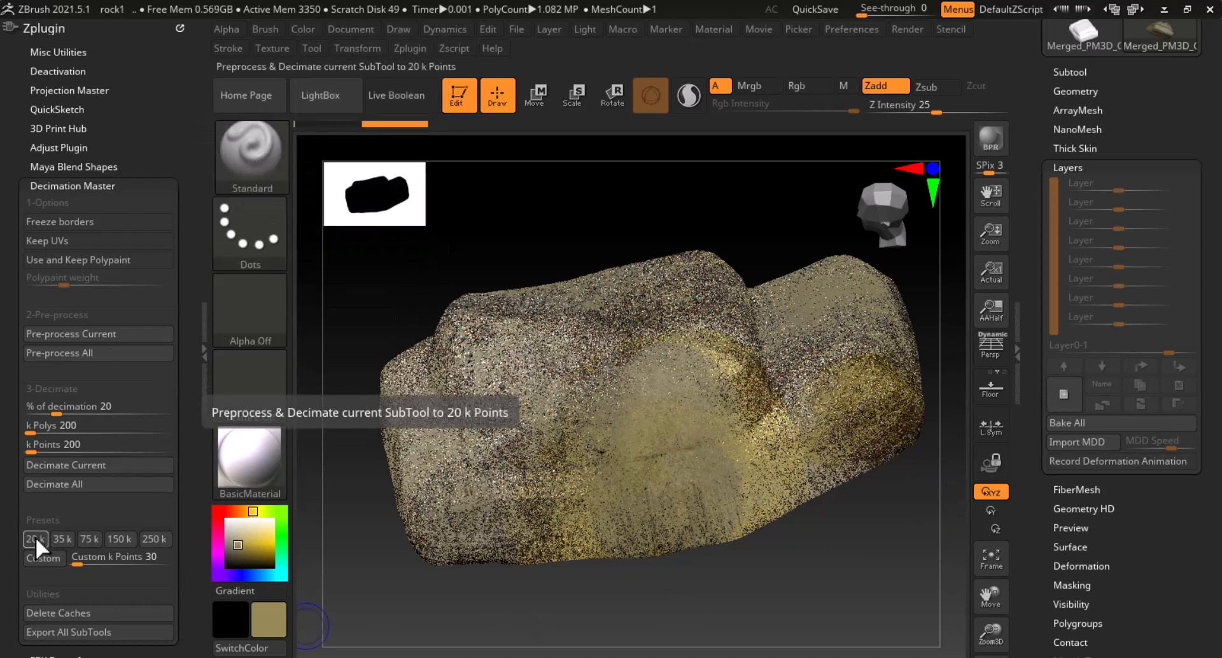
Show PolyFrame and use Geometry > Del Lower, leaving a single-level 1.082 MP rock
{"action": "left_click_drag", "start_coordinate": [878, 567], "coordinate": [877, 552]}
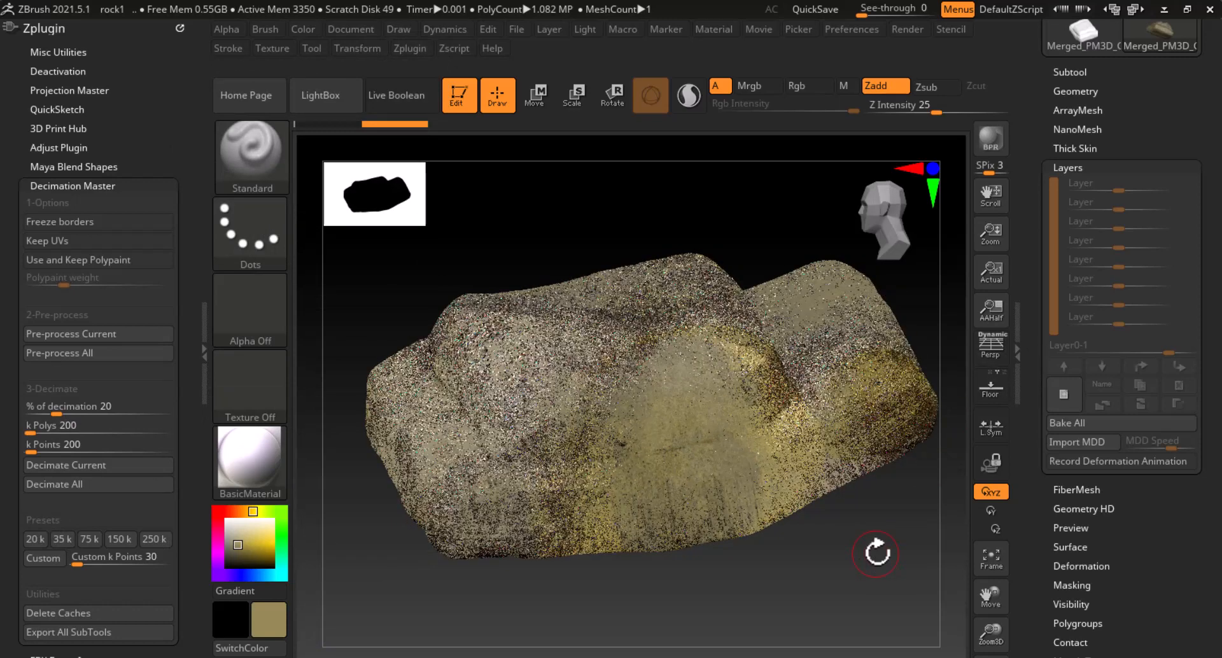
{"action": "key", "text": "shift+f"}
{"action": "key", "text": "shift+f"}
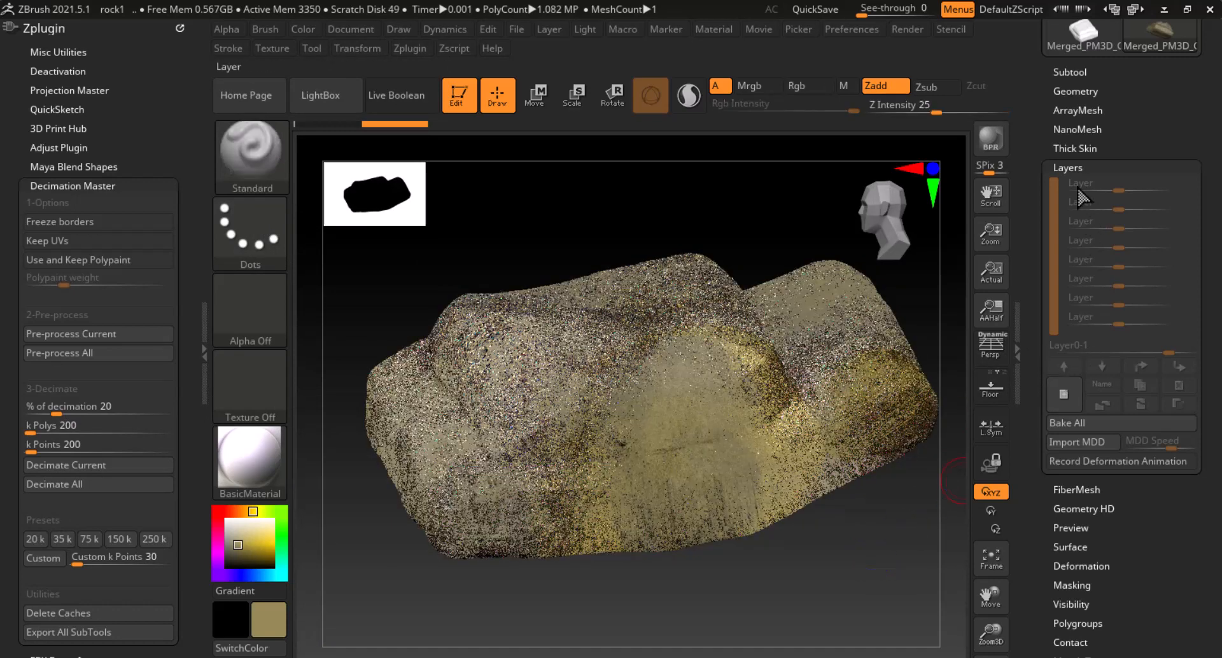
{"action": "left_click", "coordinate": [1074, 90]}
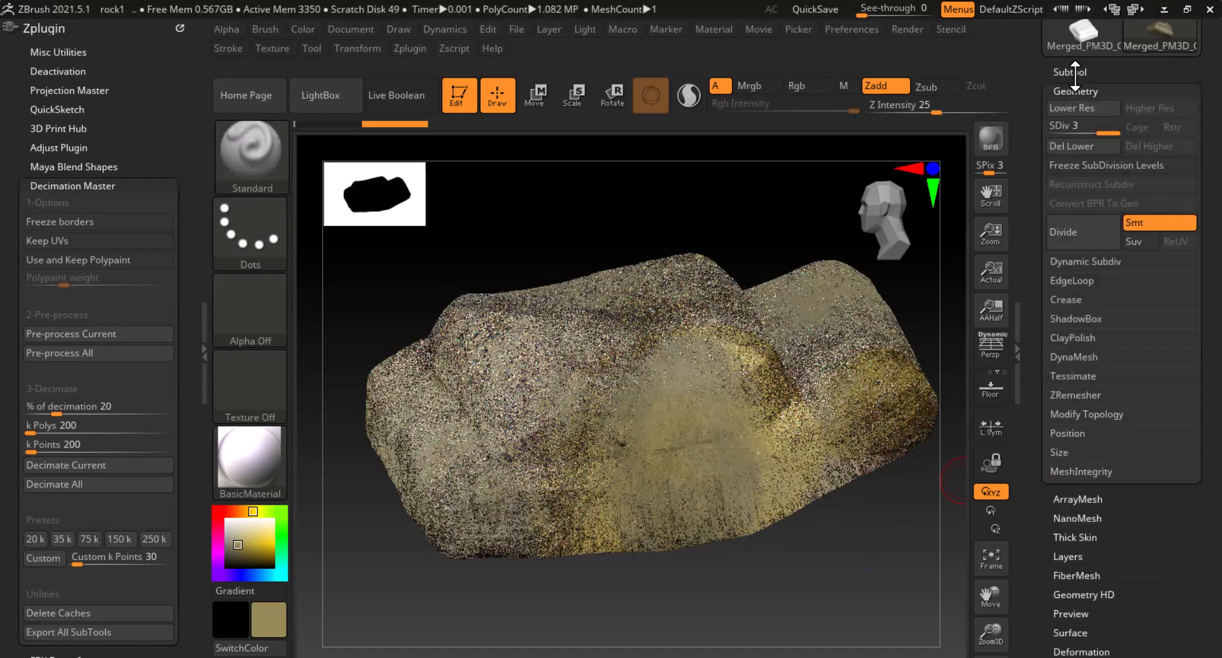
{"action": "left_click", "coordinate": [1069, 146]}
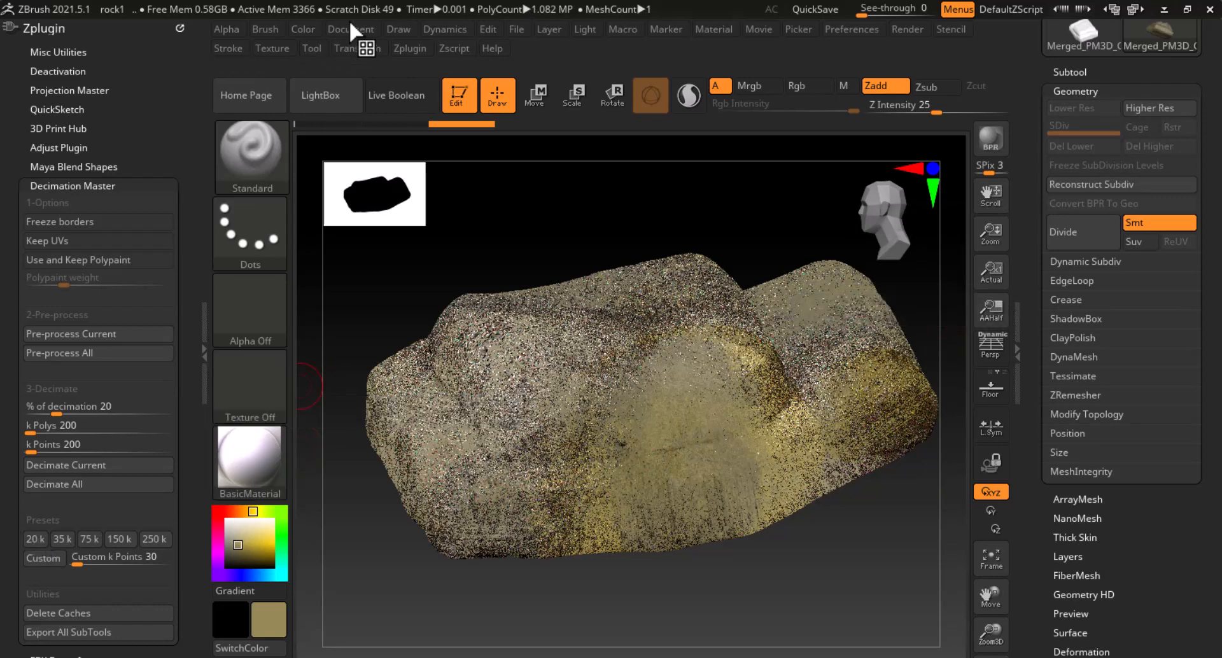
{"action": "left_click_drag", "start_coordinate": [556, 259], "coordinate": [573, 241]}
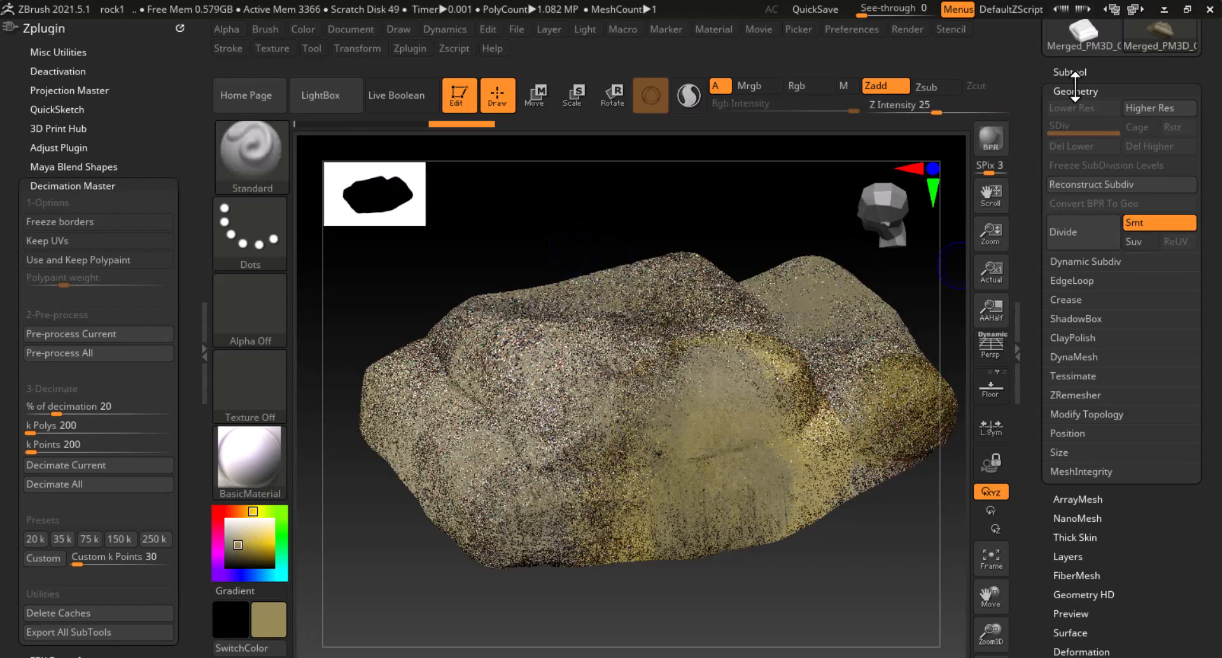
{"action": "left_click_drag", "start_coordinate": [1055, 83], "coordinate": [1048, 218]}
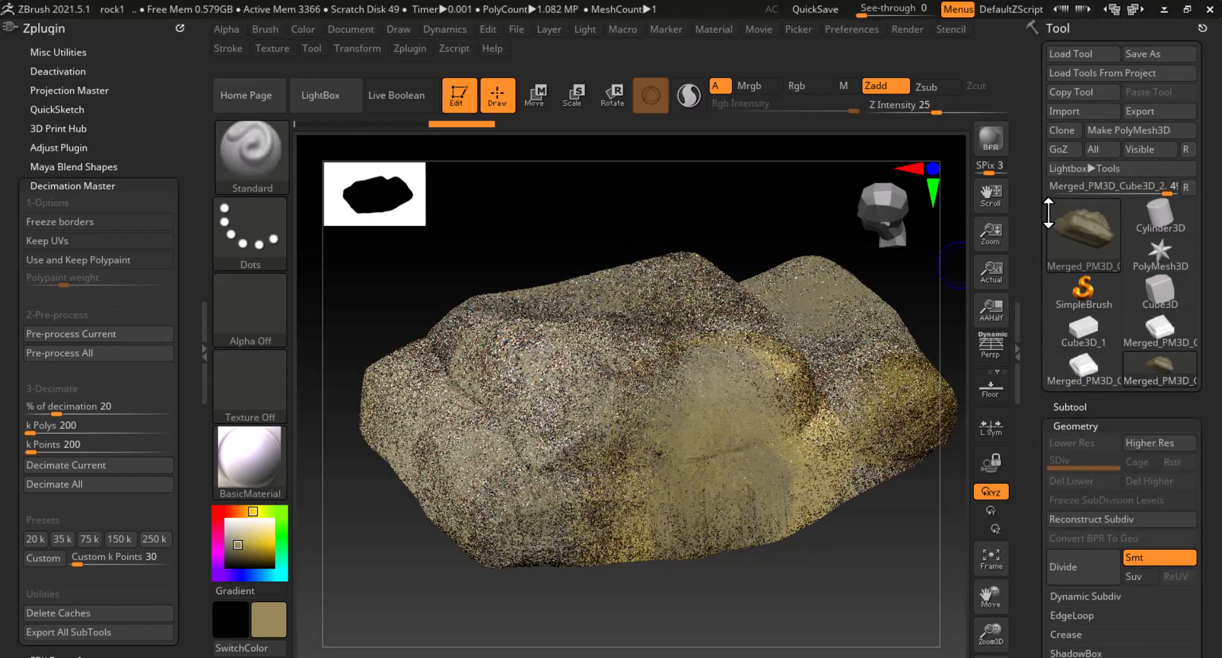
Make the rock a PolyMesh3D tool and collapse both the right Tool tray and left plugin tray
{"action": "left_click", "coordinate": [1128, 130]}
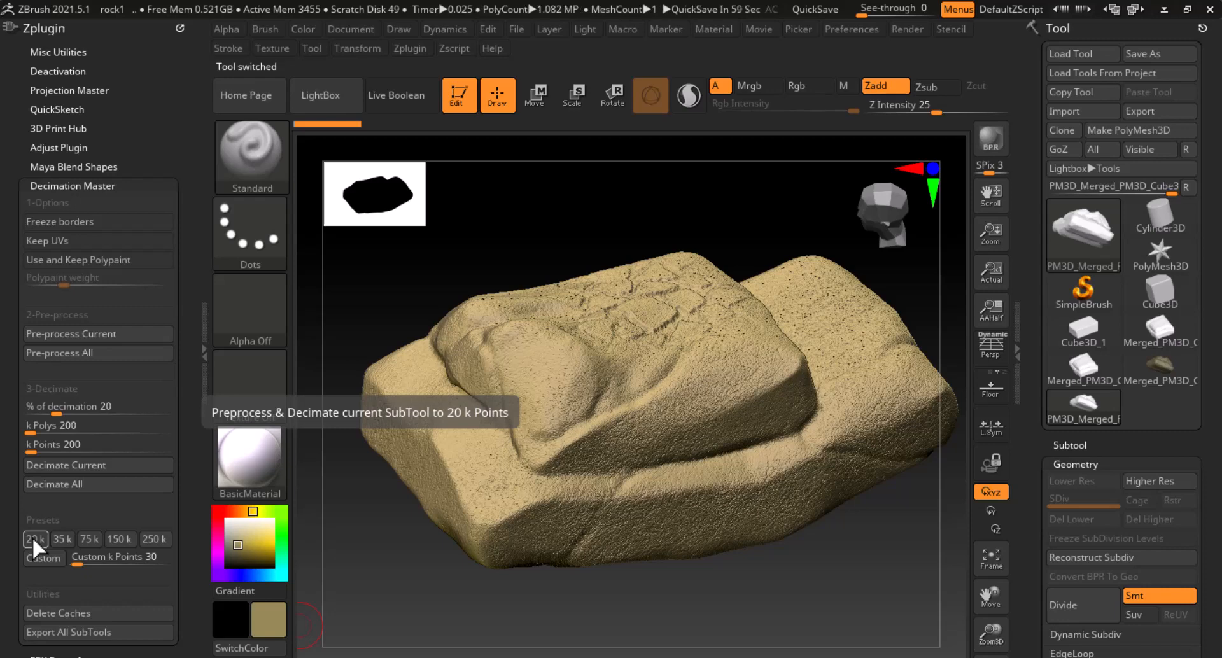
{"action": "left_click", "coordinate": [1016, 361]}
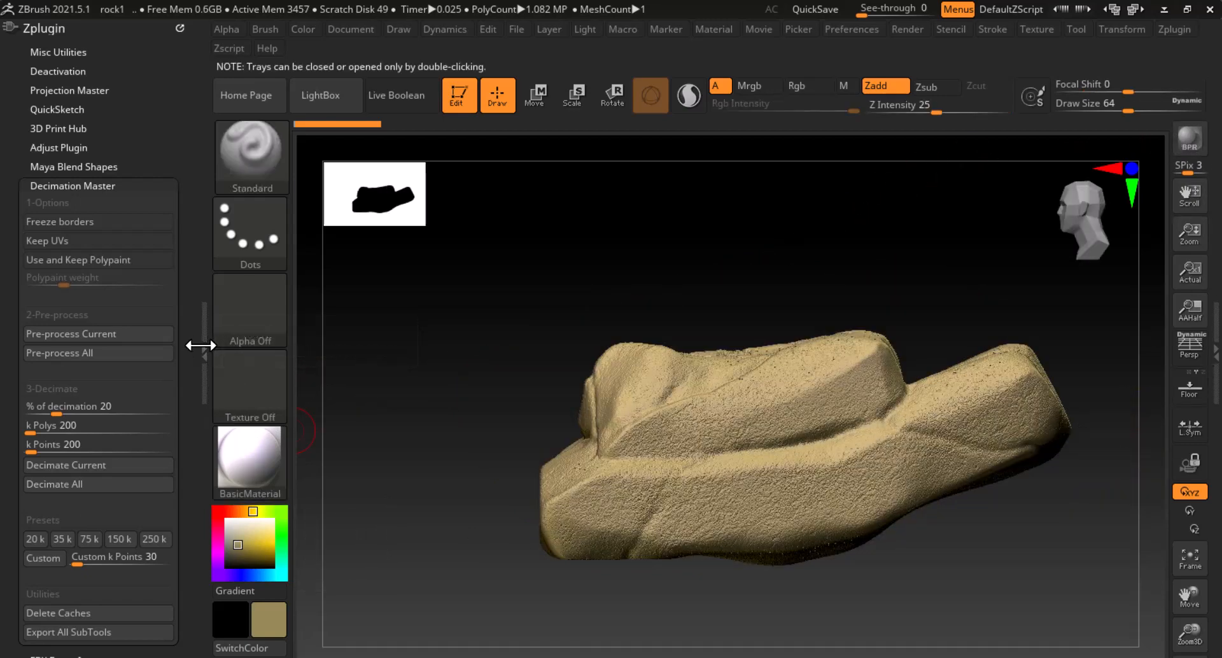
{"action": "double_click", "coordinate": [199, 348]}
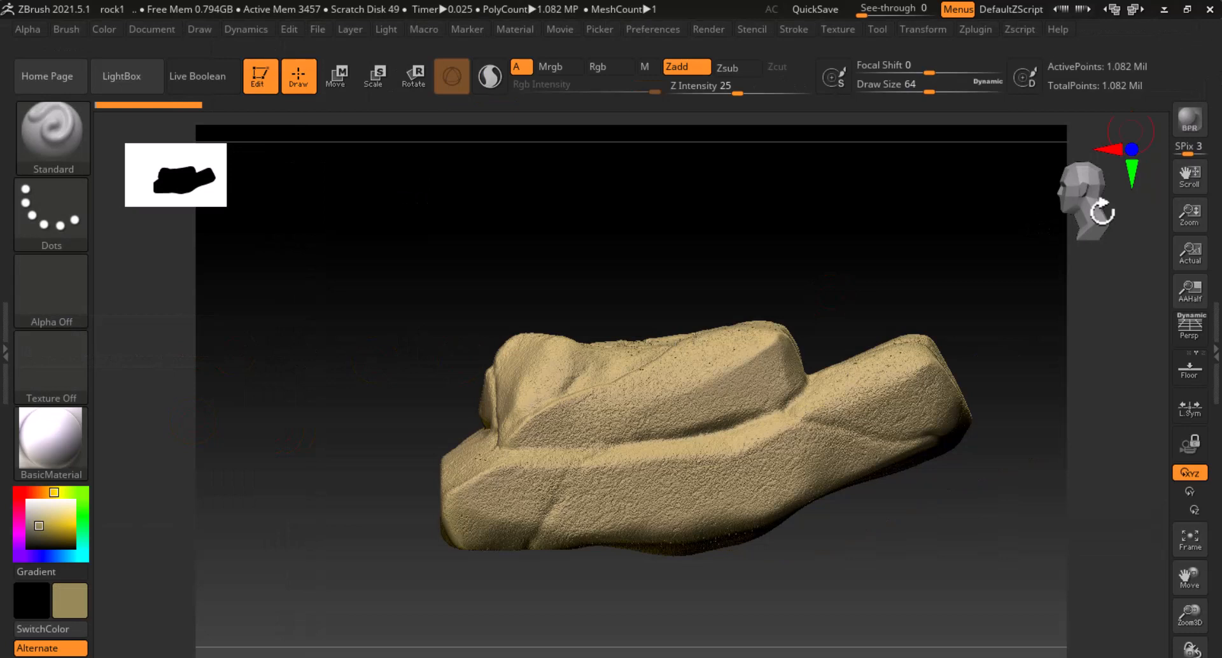
Pre-process the rock in Decimation Master with the 20 k preset
{"action": "left_click_drag", "start_coordinate": [1041, 330], "coordinate": [984, 310], "text": "alt"}
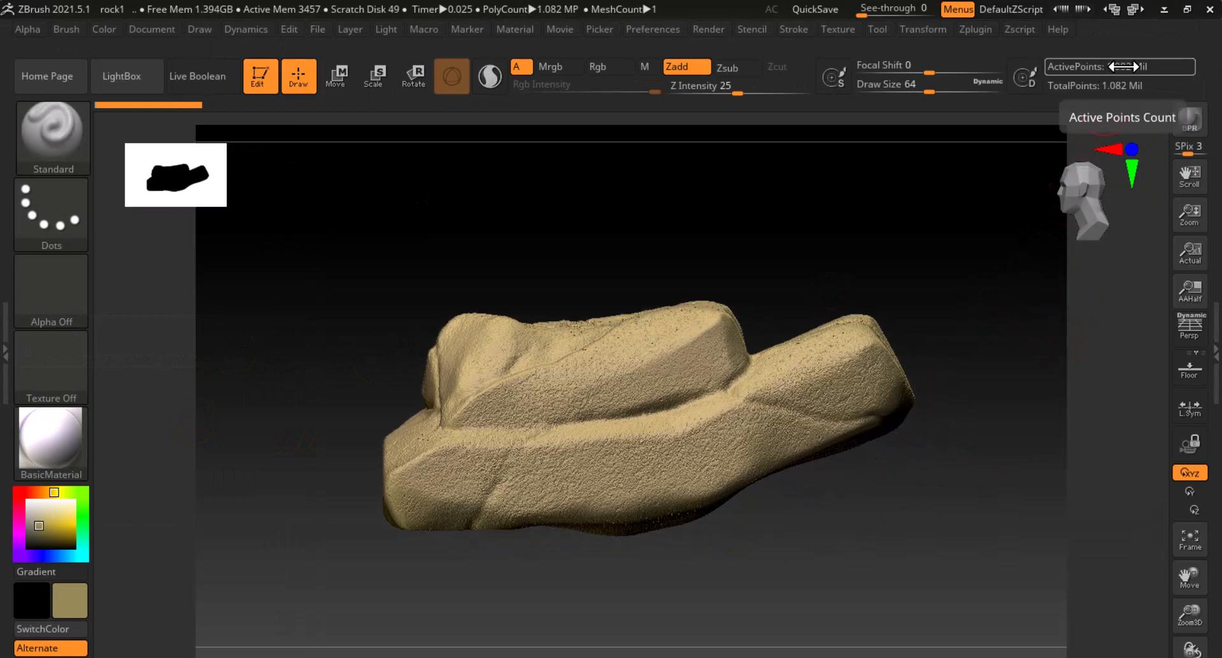
{"action": "left_click_drag", "start_coordinate": [903, 212], "coordinate": [900, 259]}
{"action": "key", "text": "shift"}
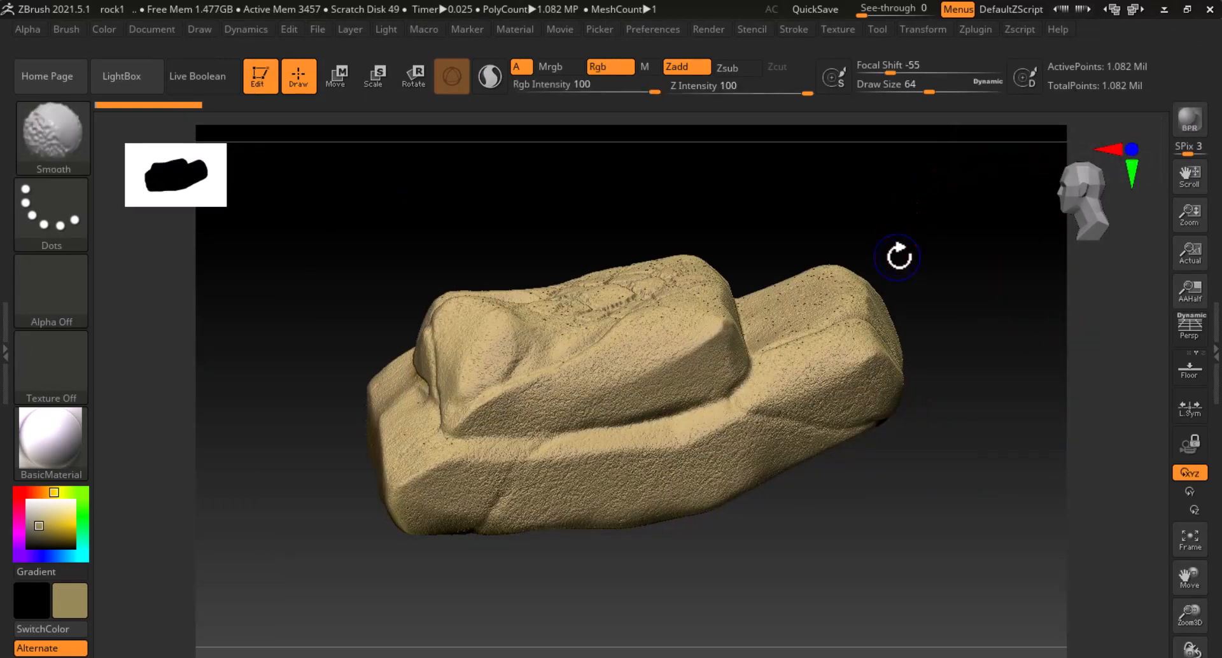
{"action": "key", "text": "shift+f"}
{"action": "key", "text": "shift+f"}
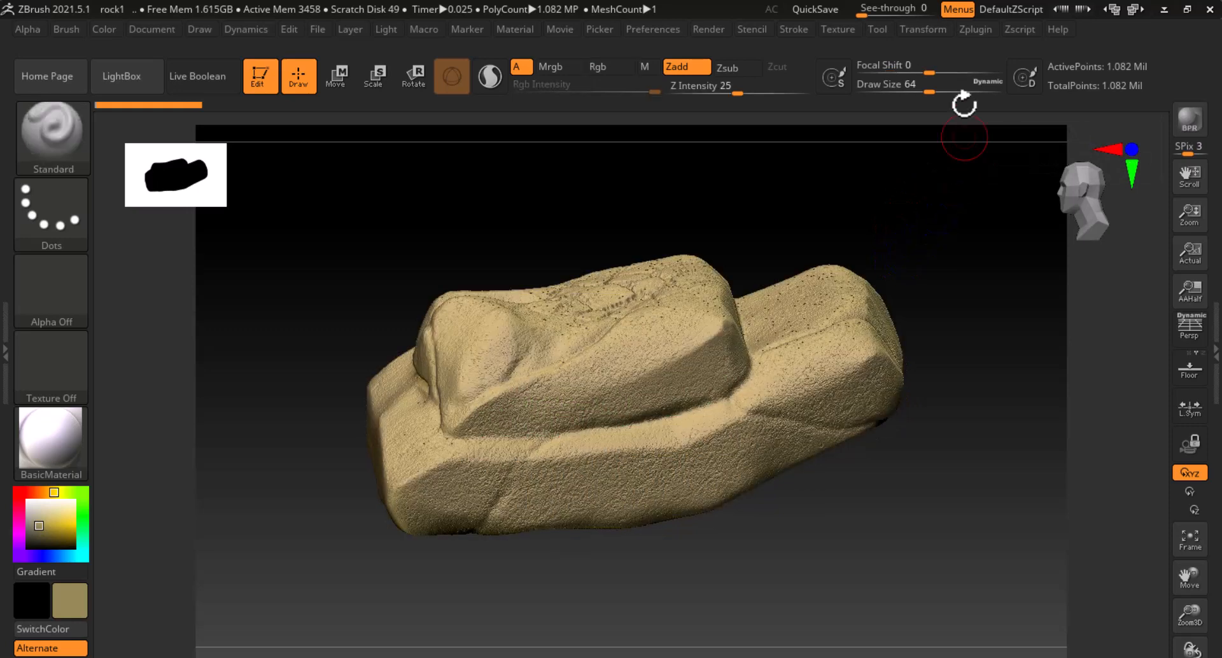
{"action": "left_click", "coordinate": [973, 30]}
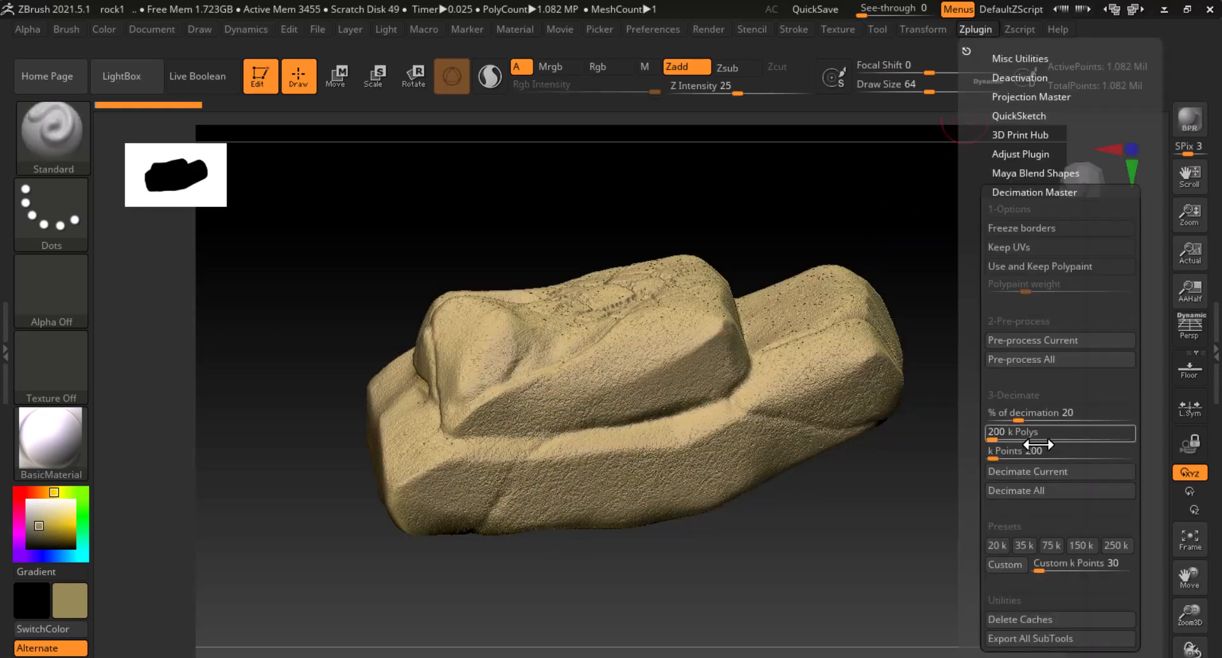
{"action": "left_click", "coordinate": [996, 545]}
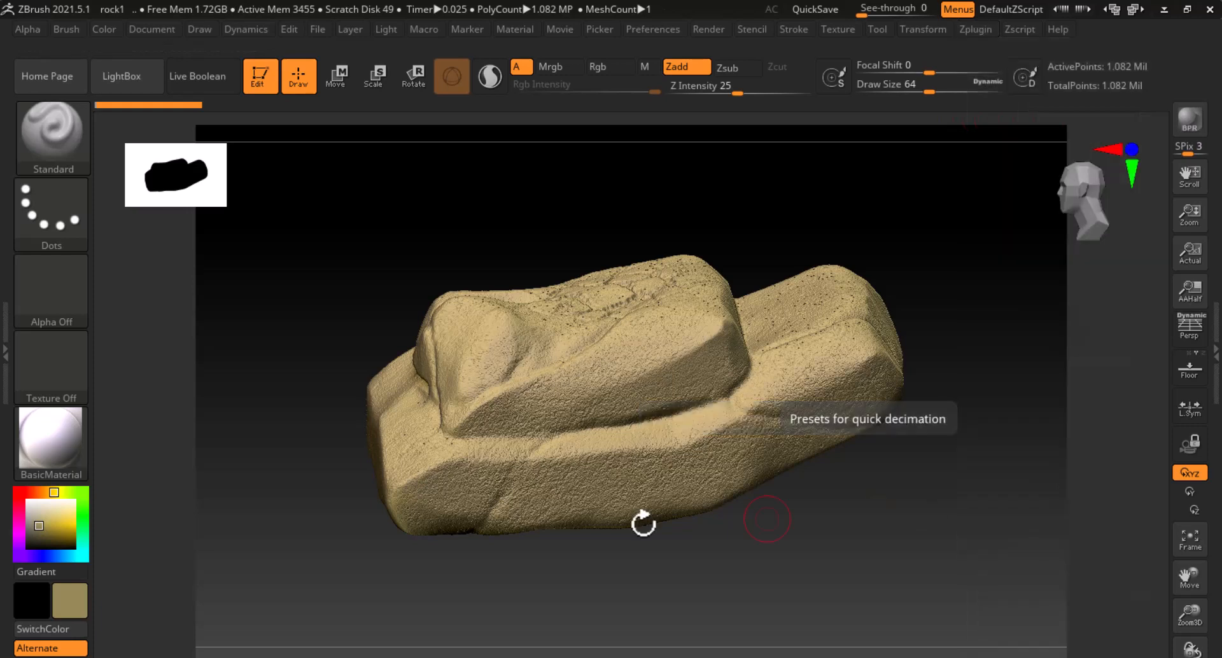
Set Decimation Master's % of decimation to 5, producing the 39.996 K polygon rock new_low
{"action": "left_click", "coordinate": [1212, 349]}
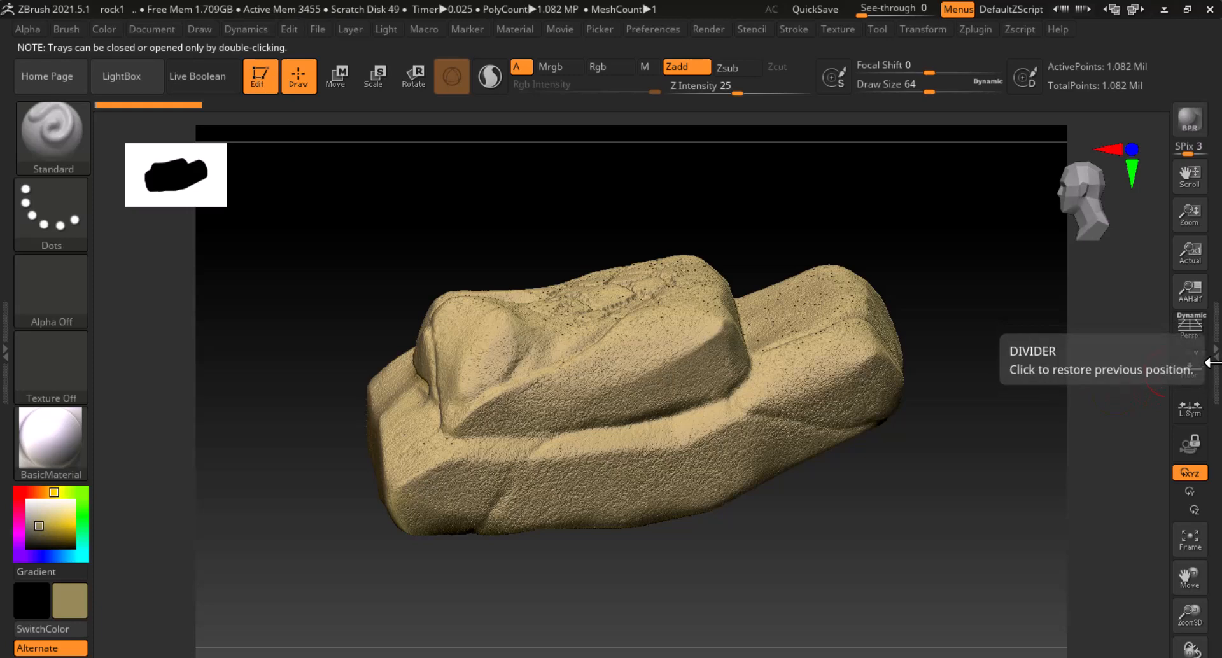
{"action": "left_click", "coordinate": [1215, 359]}
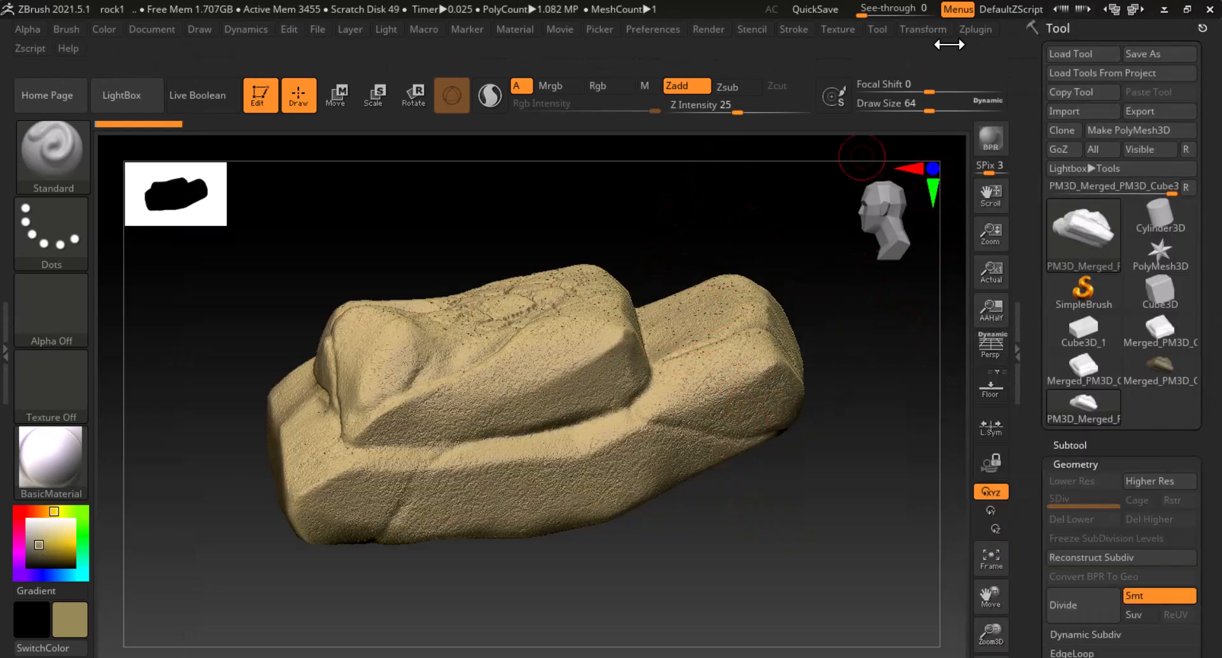
{"action": "left_click", "coordinate": [978, 31]}
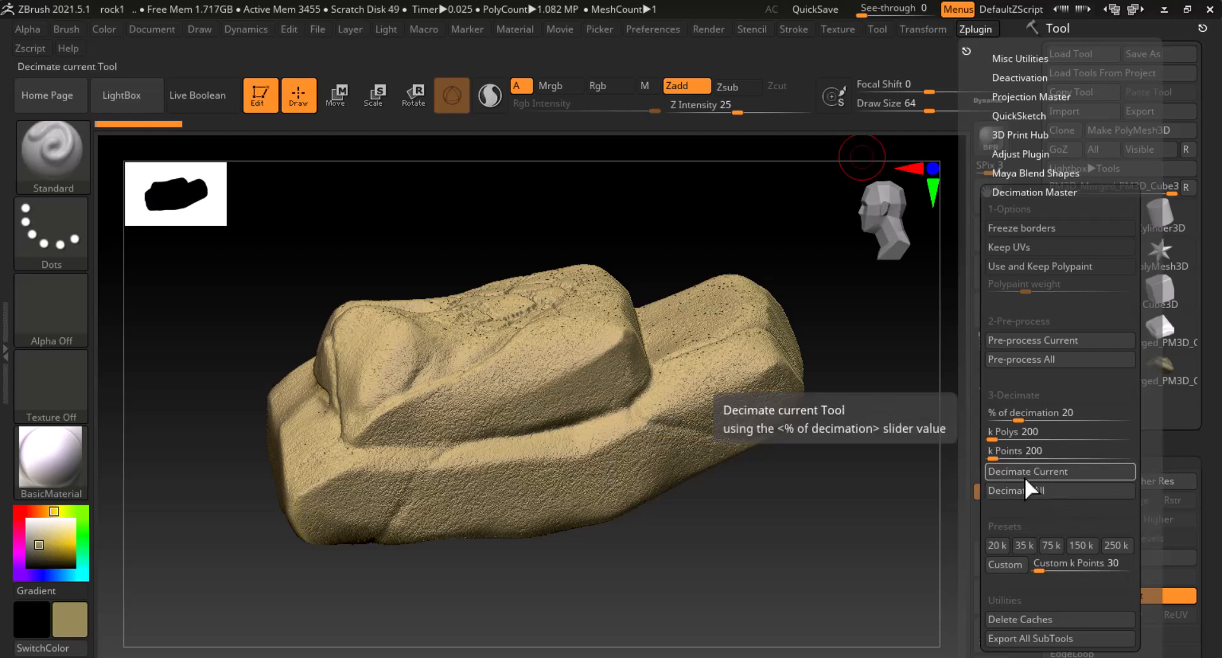
{"action": "left_click", "coordinate": [1013, 414]}
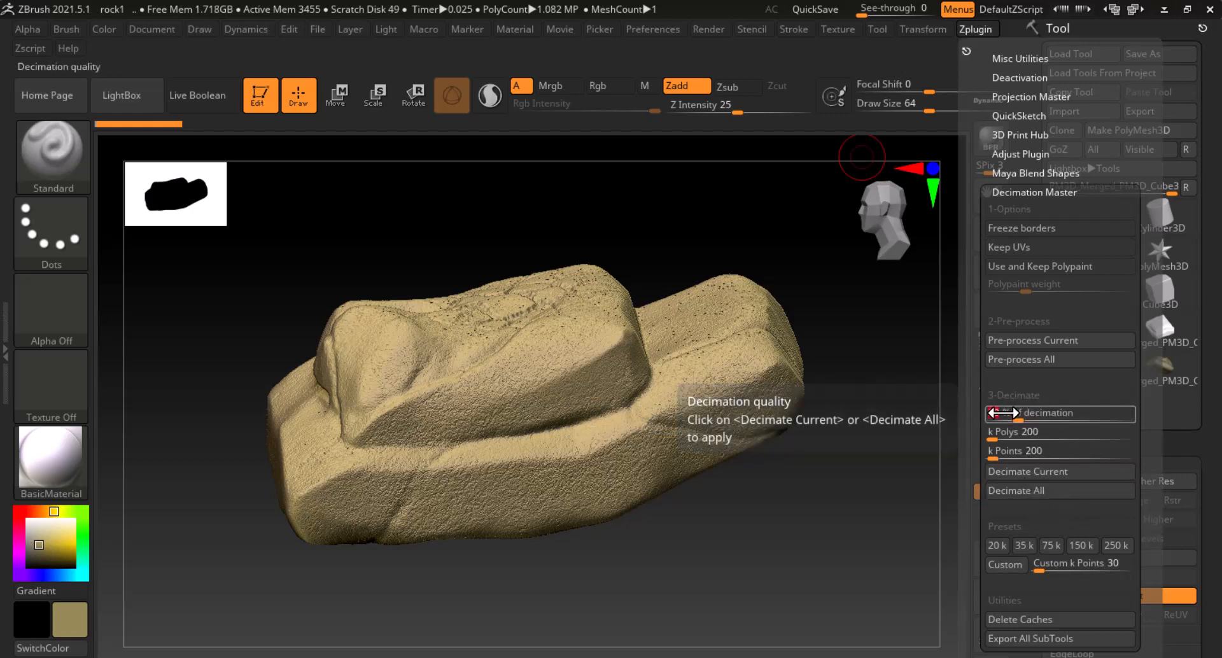
{"action": "type", "text": "5"}
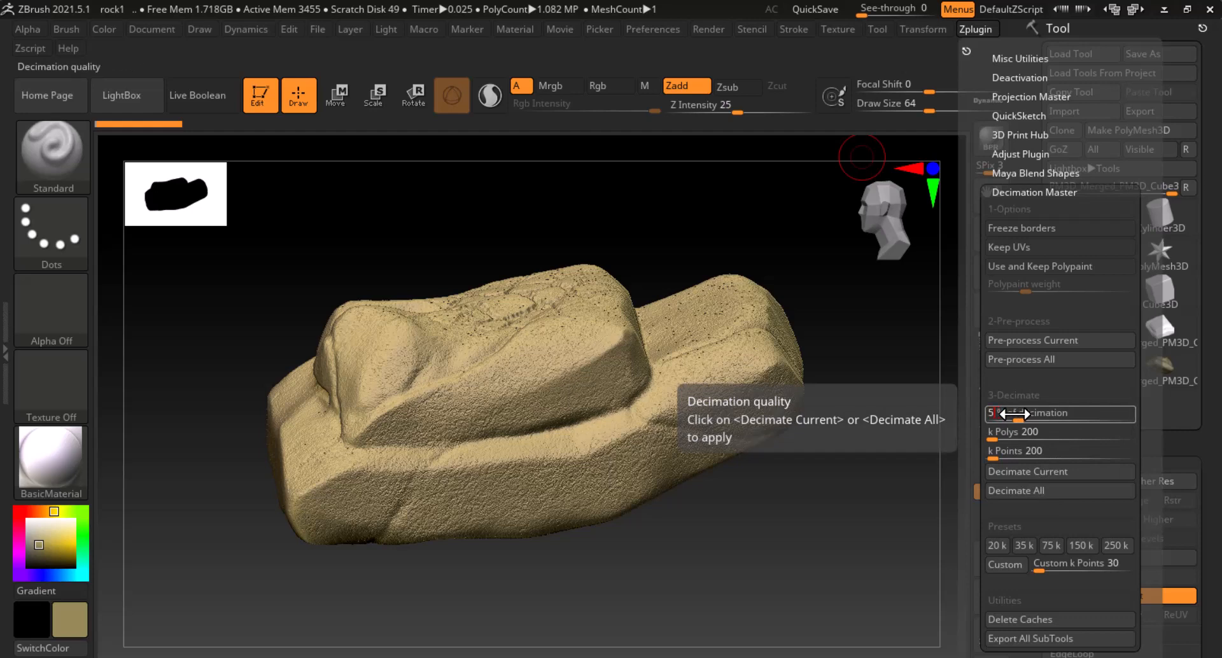
{"action": "key", "text": "Return"}
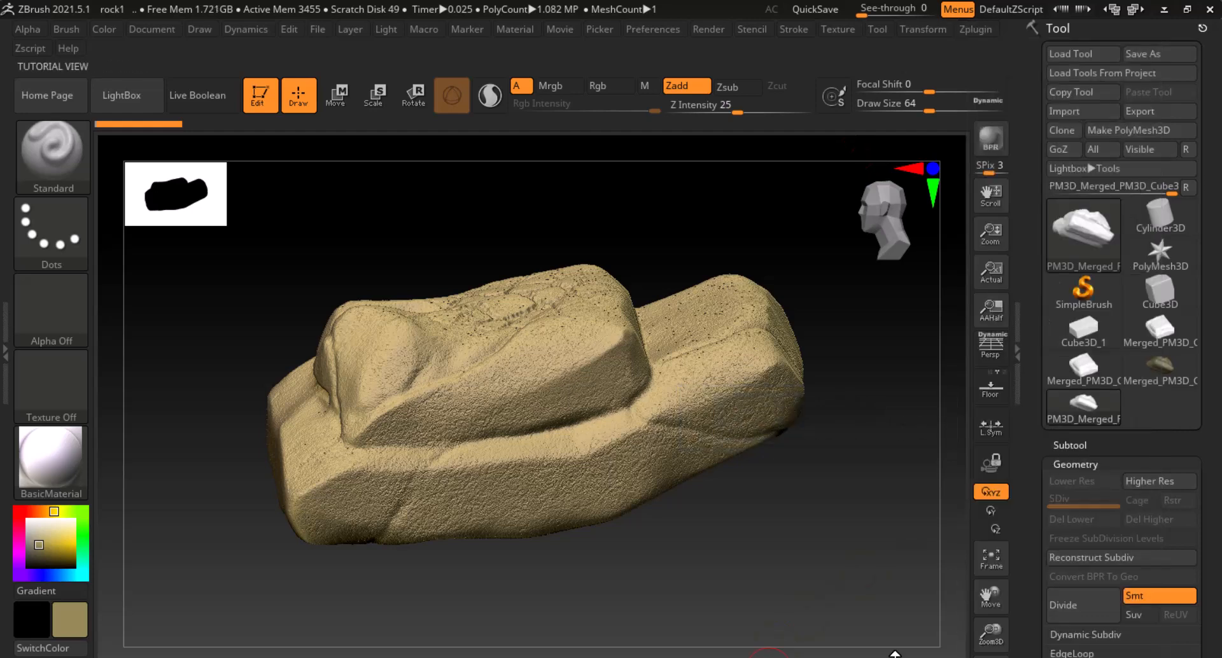
{"action": "key", "text": "alt+Tab"}
{"action": "left_click", "coordinate": [785, 191]}
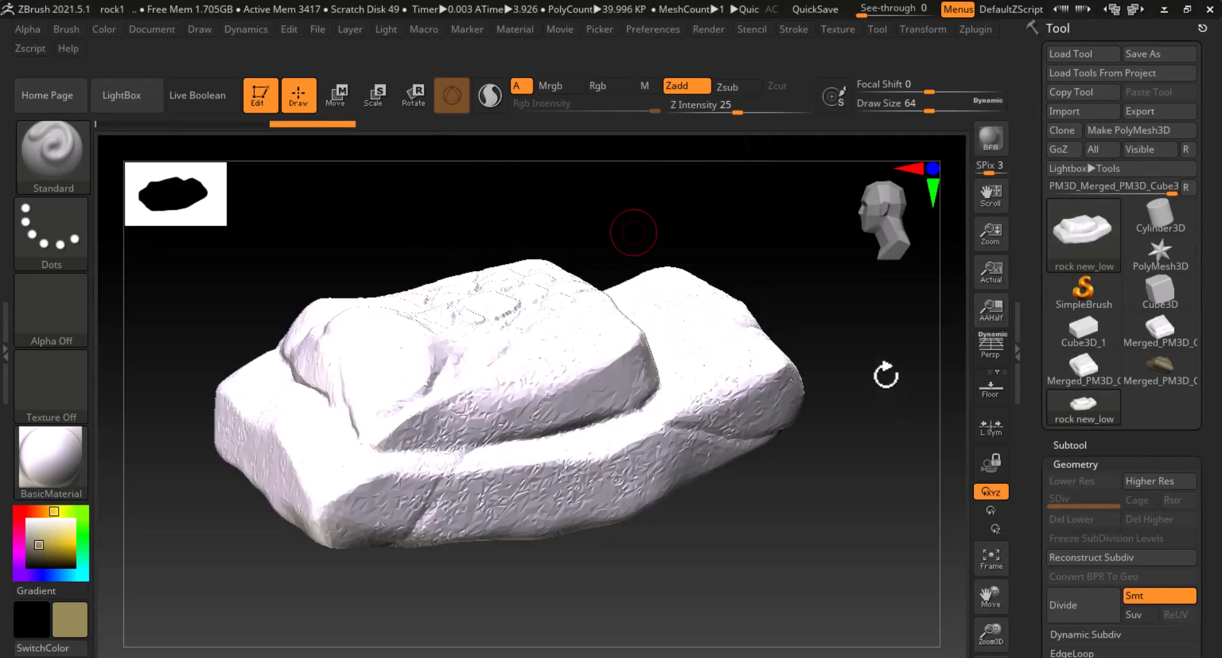
Tilt the 39.996 K polygon rock new_low and show its triangulated PolyFrame wireframe
{"action": "mouse_move", "coordinate": [886, 373]}
{"action": "left_mouse_down"}
{"action": "mouse_move", "coordinate": [853, 399]}
{"action": "mouse_move", "coordinate": [866, 405]}
{"action": "left_mouse_up"}
{"action": "key", "text": "shift+f"}
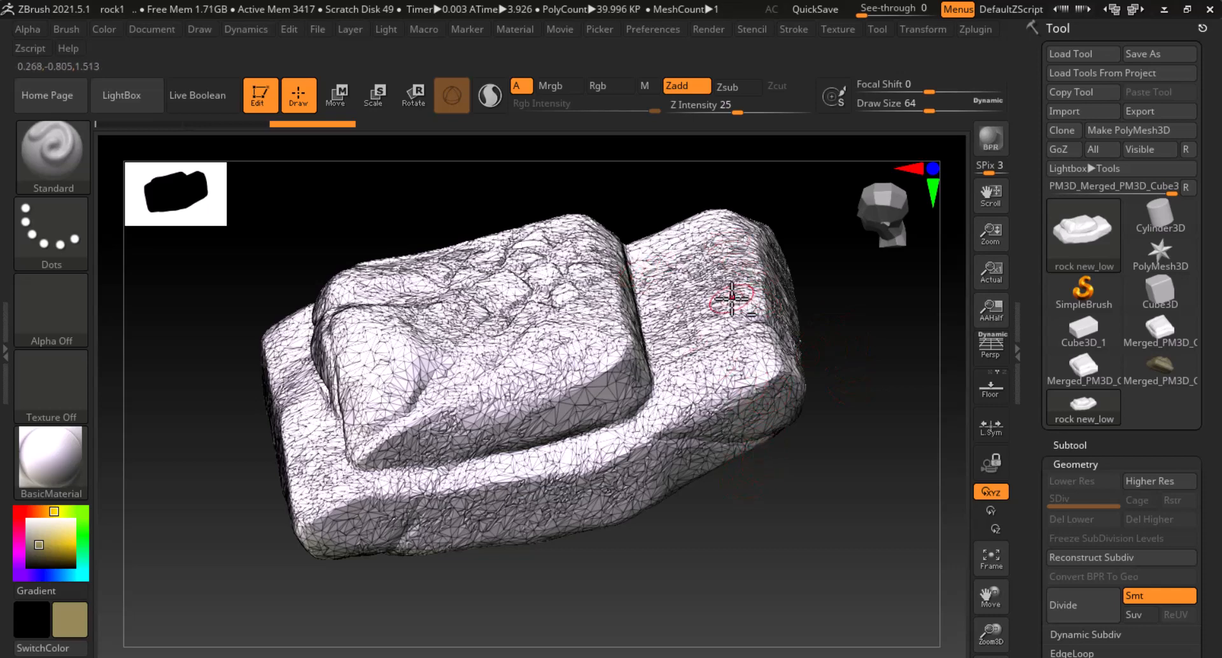
{"action": "key", "text": "alt+Tab"}
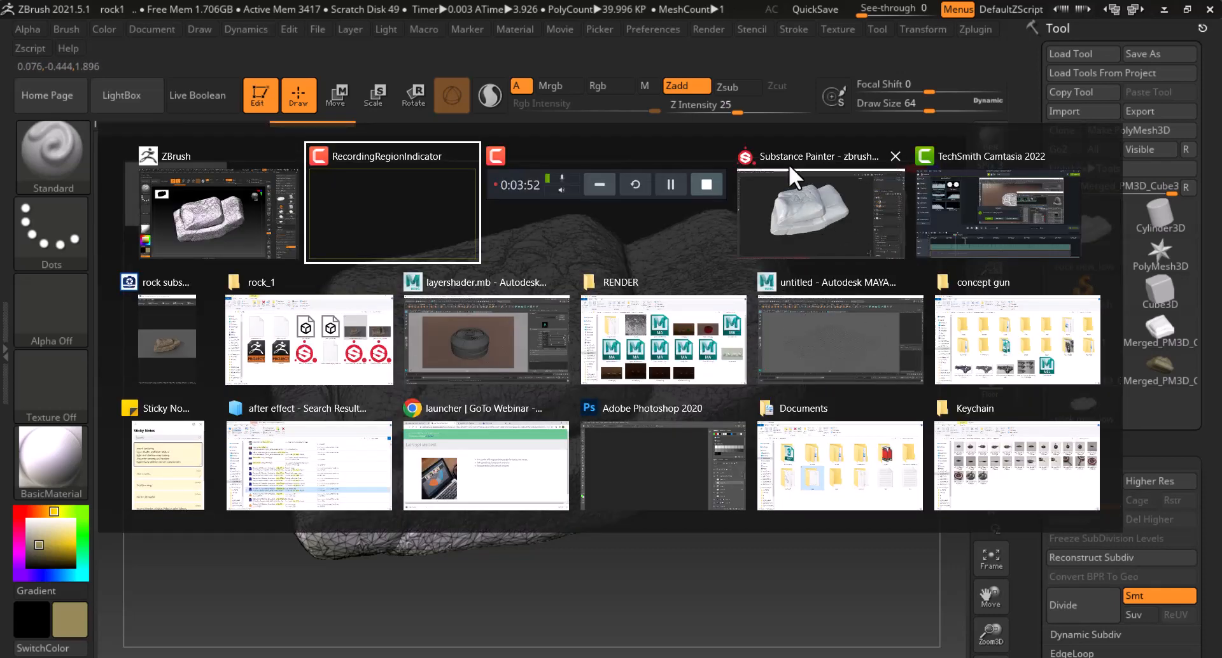
Configure a new project using the rock new_low.obj mesh at 2048 document resolution and confirm
{"action": "left_click", "coordinate": [862, 181]}
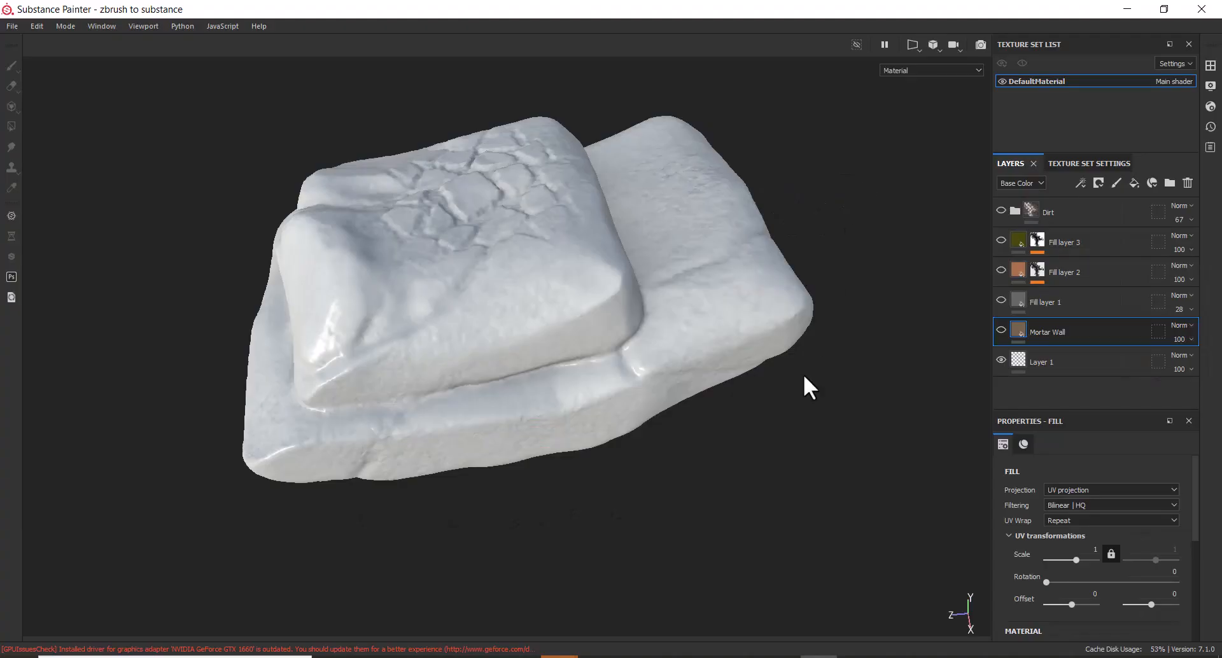
{"action": "left_click_drag", "start_coordinate": [785, 514], "coordinate": [792, 474], "text": "alt"}
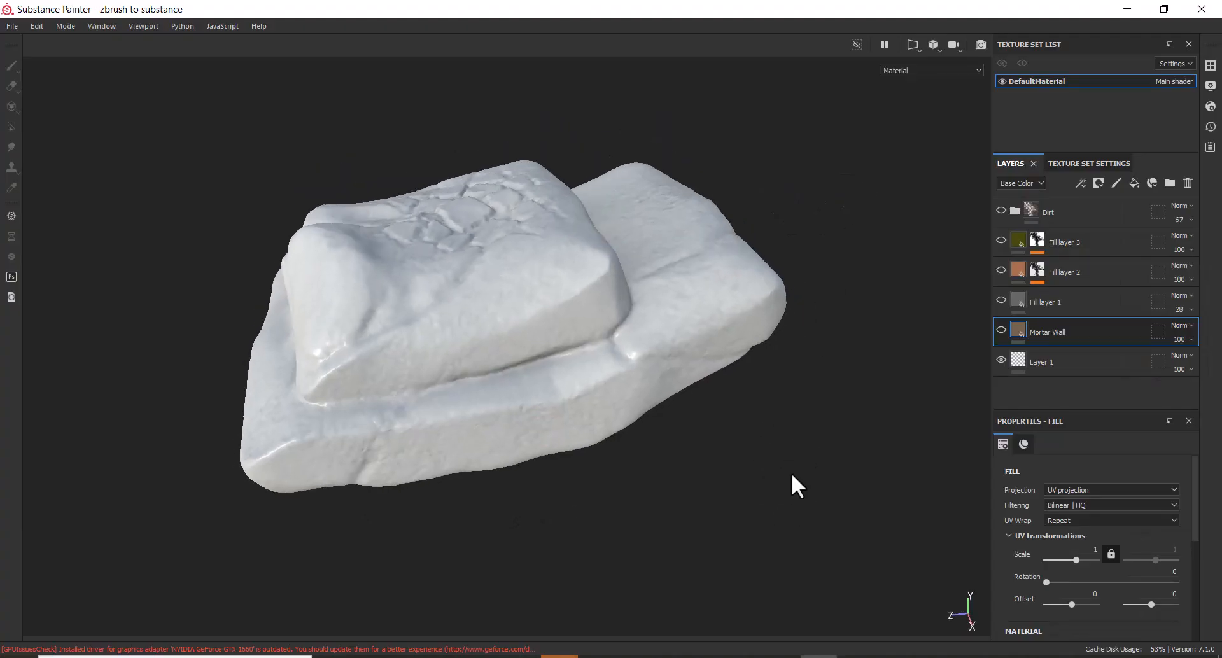
{"action": "left_click", "coordinate": [12, 26]}
{"action": "left_click", "coordinate": [45, 38]}
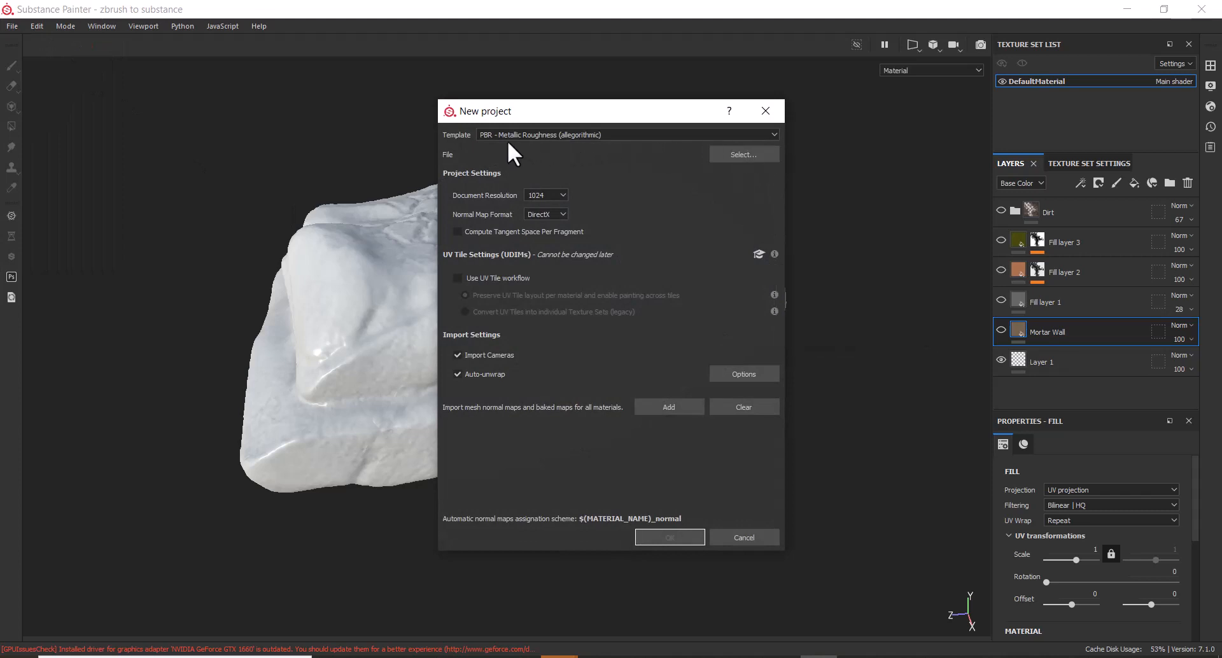
{"action": "left_click", "coordinate": [732, 154]}
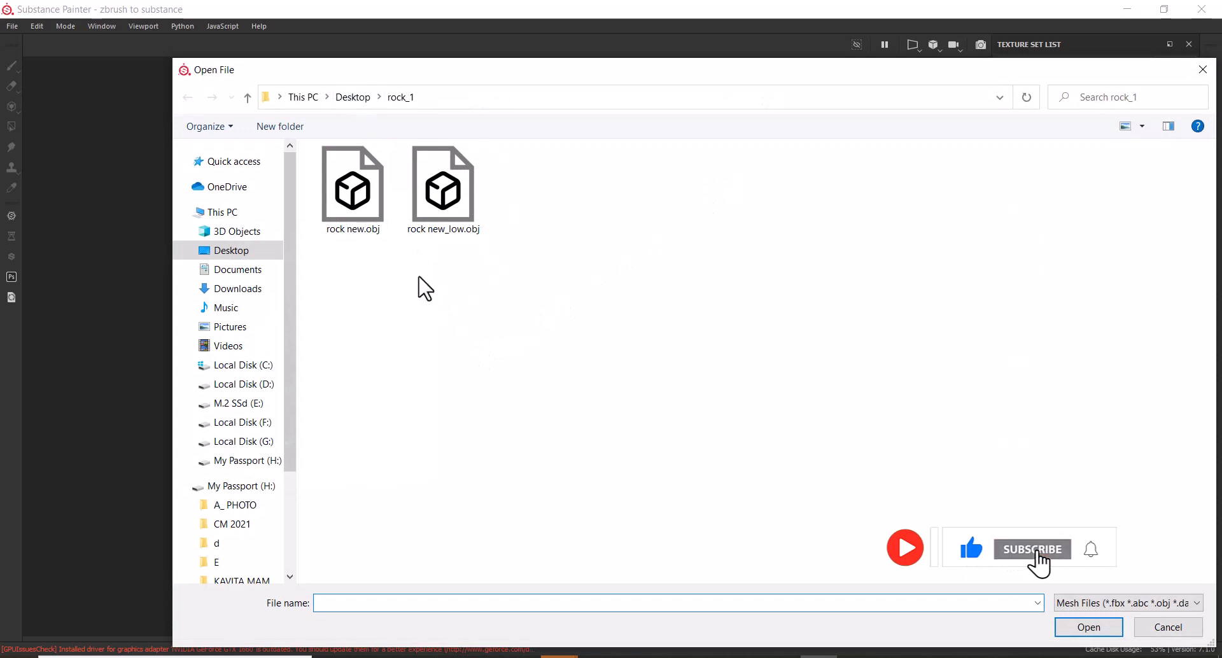
{"action": "left_click", "coordinate": [444, 203]}
{"action": "double_click", "coordinate": [445, 205]}
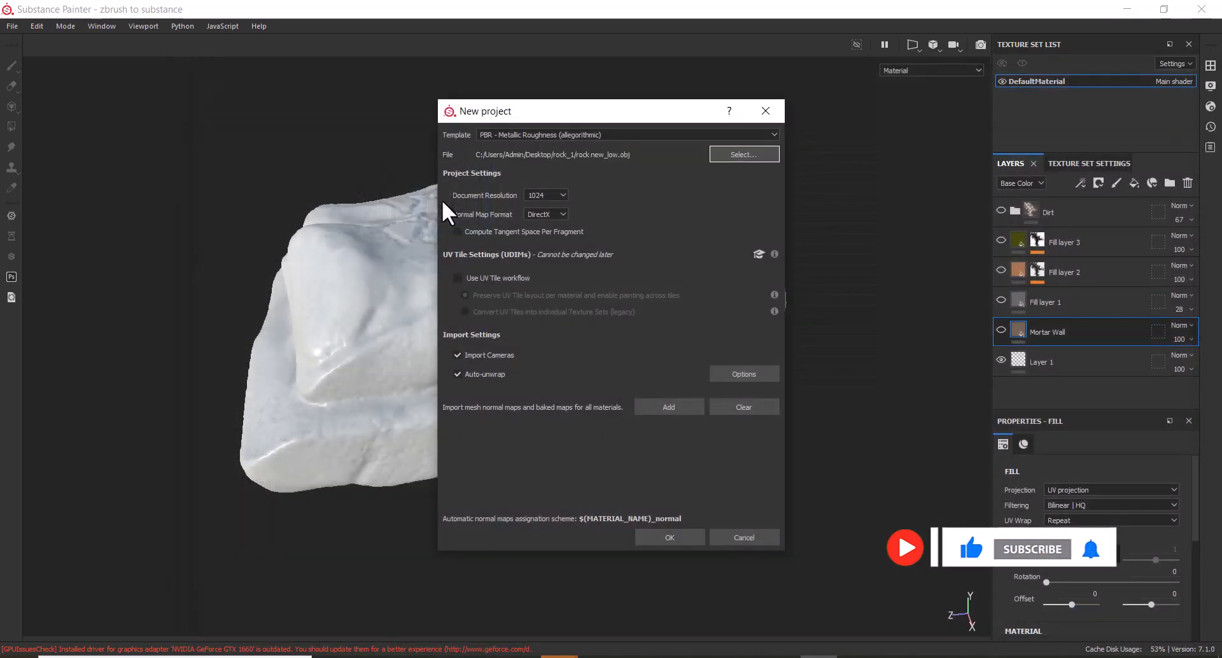
{"action": "left_click", "coordinate": [556, 196]}
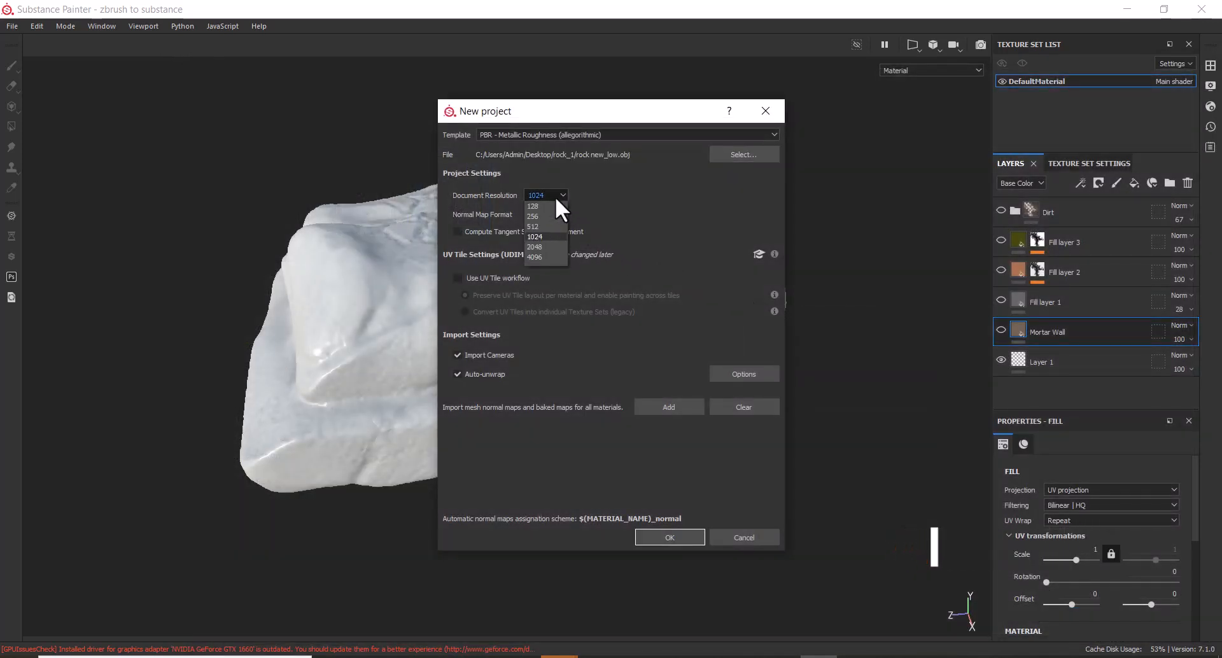
{"action": "left_click", "coordinate": [550, 244]}
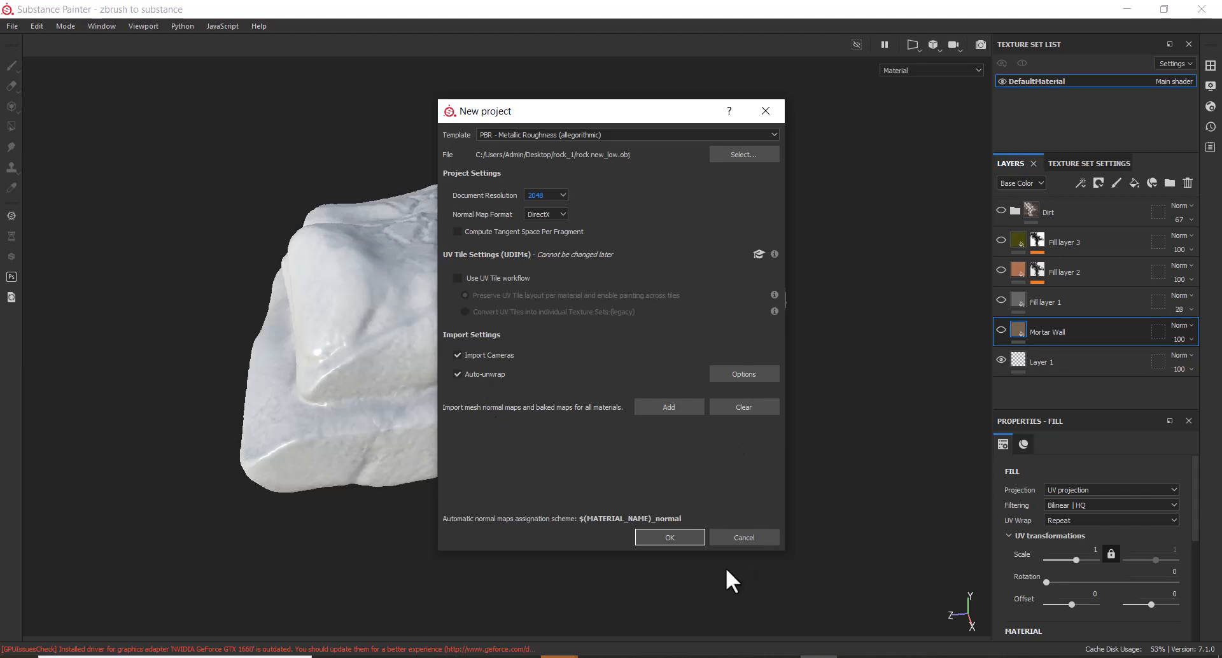
{"action": "left_click", "coordinate": [671, 537]}
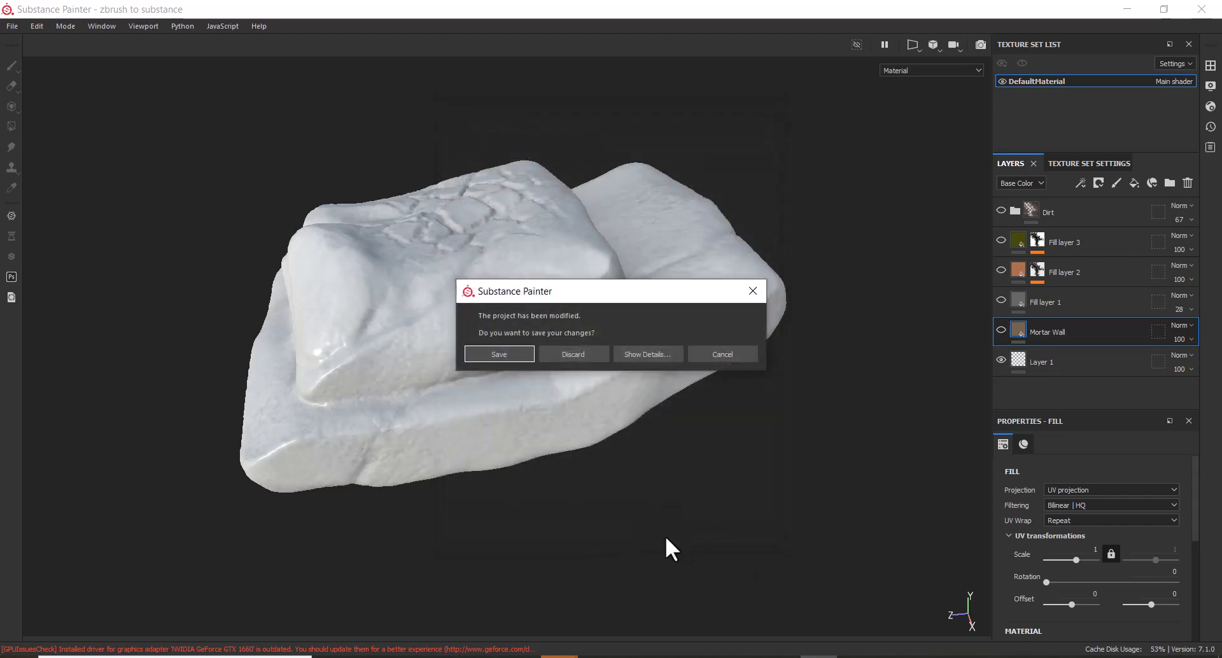
{"action": "left_click", "coordinate": [578, 356]}
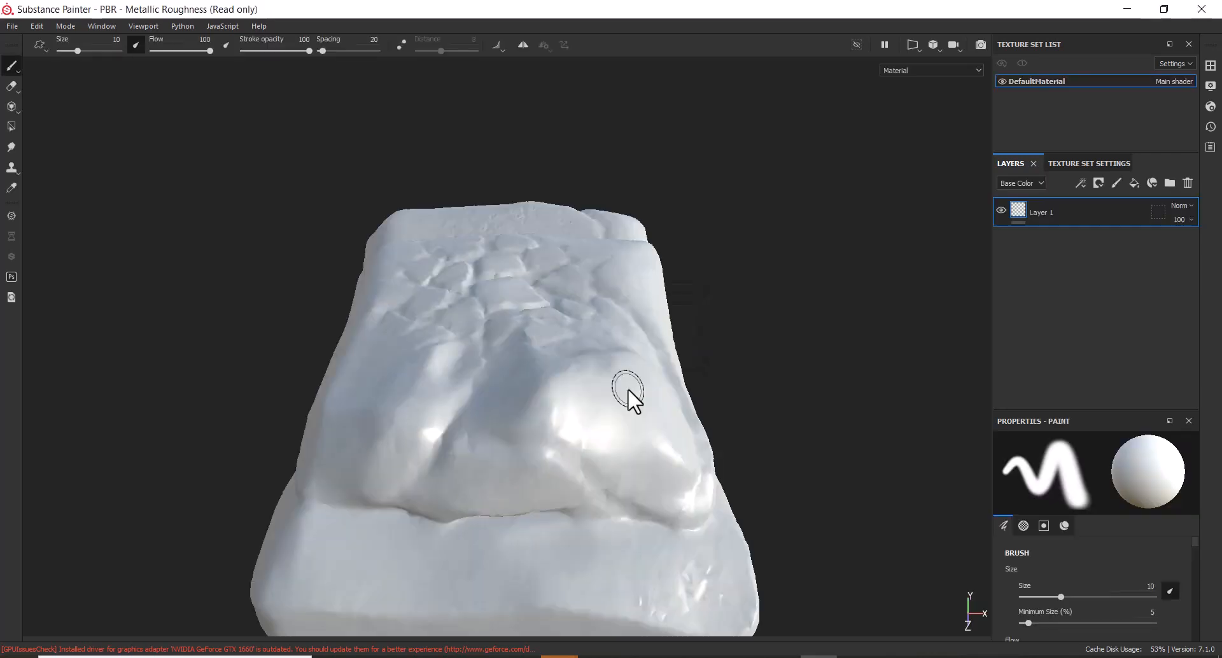
{"action": "mouse_move", "coordinate": [803, 483]}
{"action": "left_mouse_down", "text": "alt"}
{"action": "mouse_move", "coordinate": [766, 476]}
{"action": "mouse_move", "coordinate": [779, 517]}
{"action": "mouse_move", "coordinate": [813, 482]}
{"action": "left_mouse_up", "text": "alt"}
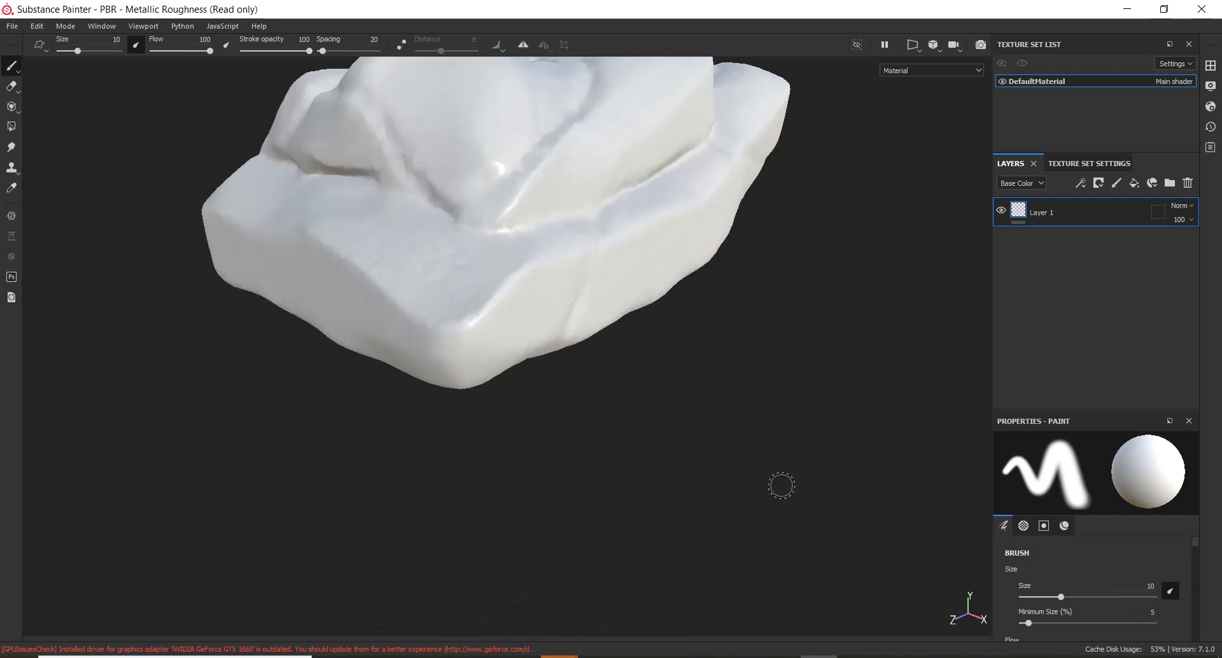
{"action": "left_click_drag", "start_coordinate": [790, 425], "coordinate": [719, 415], "text": "alt"}
{"action": "middle_click_drag", "start_coordinate": [720, 414], "coordinate": [762, 509], "text": "alt"}
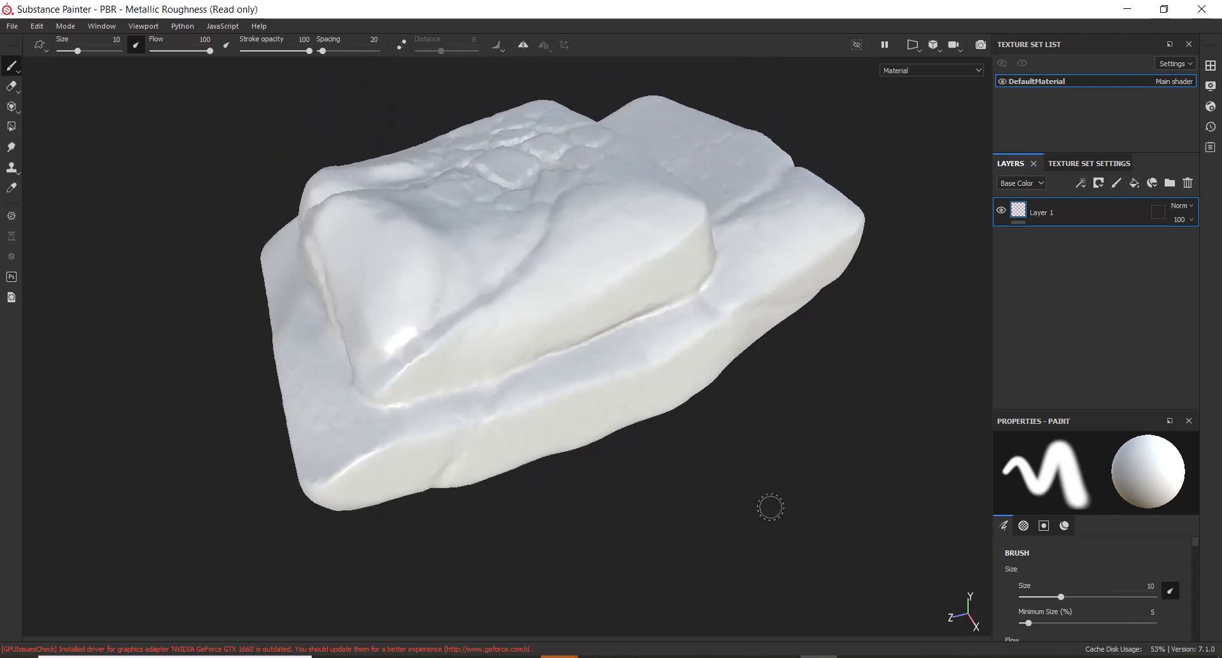
{"action": "right_click_drag", "start_coordinate": [770, 504], "coordinate": [707, 429], "text": "alt"}
{"action": "mouse_move", "coordinate": [764, 431]}
{"action": "left_mouse_down", "text": "alt"}
{"action": "mouse_move", "coordinate": [625, 458]}
{"action": "mouse_move", "coordinate": [684, 425]}
{"action": "mouse_move", "coordinate": [783, 418]}
{"action": "left_mouse_up", "text": "alt"}
{"action": "right_click_drag", "start_coordinate": [783, 417], "coordinate": [784, 354], "text": "alt"}
{"action": "left_click_drag", "start_coordinate": [784, 354], "coordinate": [718, 436], "text": "alt"}
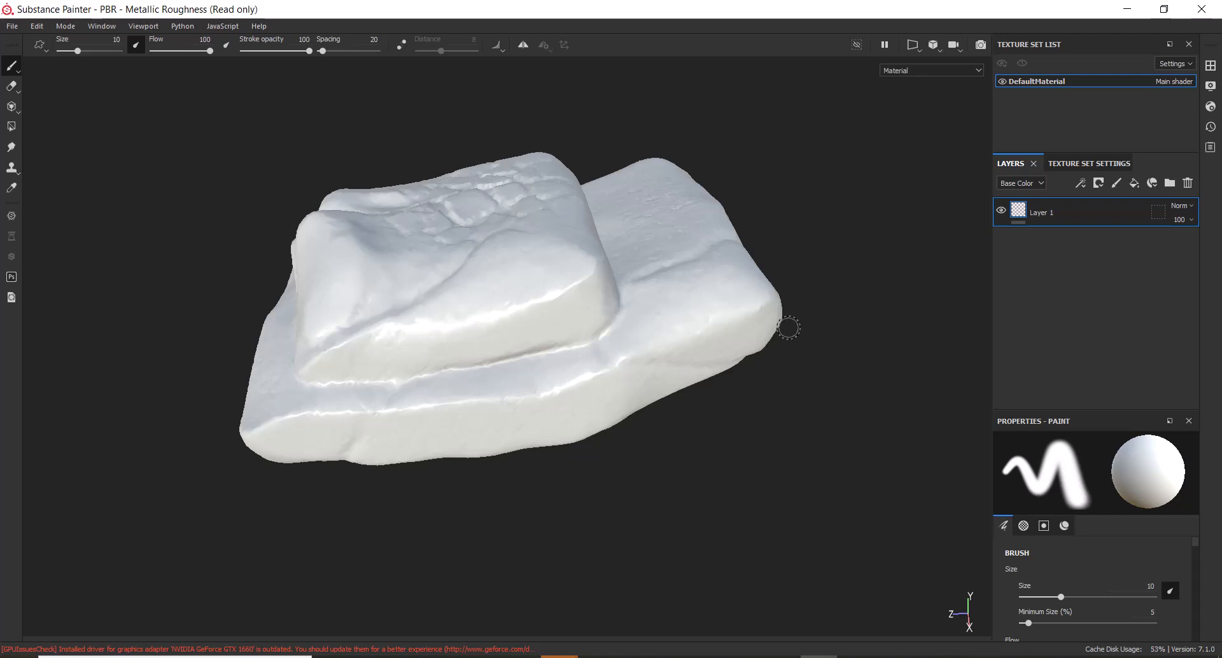
Show DefaultMaterial's texture set settings, scrolled down to its 2048 size and empty mesh map slots
{"action": "left_click", "coordinate": [1089, 165]}
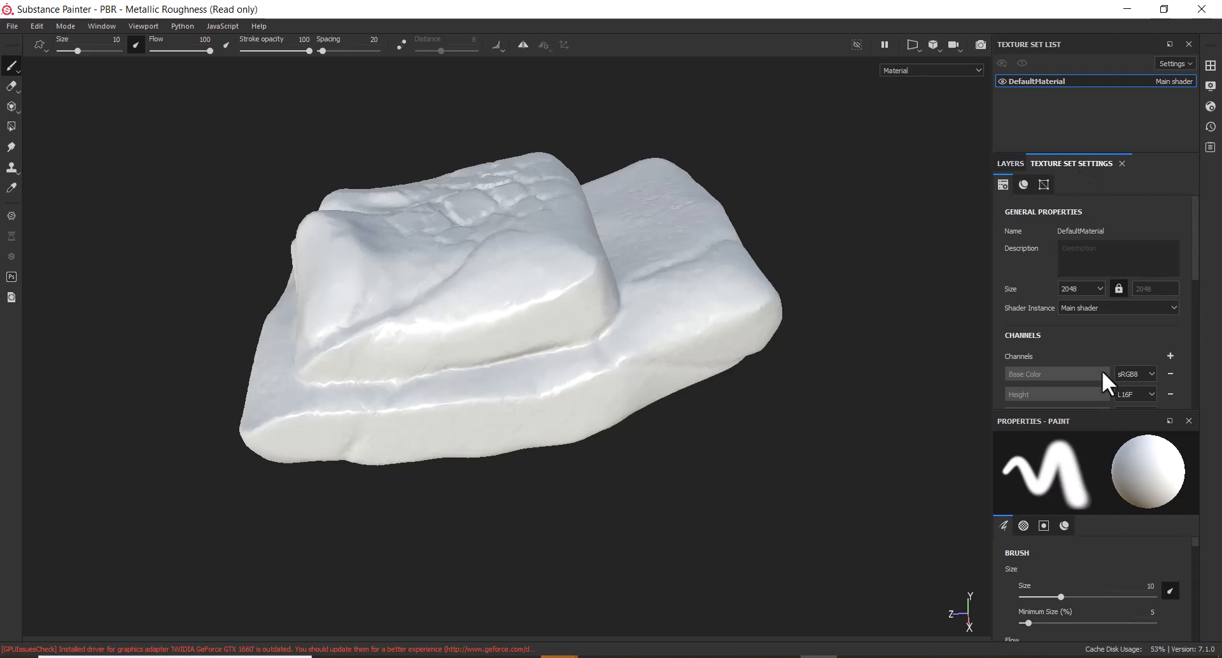
{"action": "scroll", "coordinate": [1102, 371], "scroll_direction": "down", "scroll_amount": 3}
{"action": "scroll", "coordinate": [1034, 354], "scroll_direction": "down", "scroll_amount": 3}
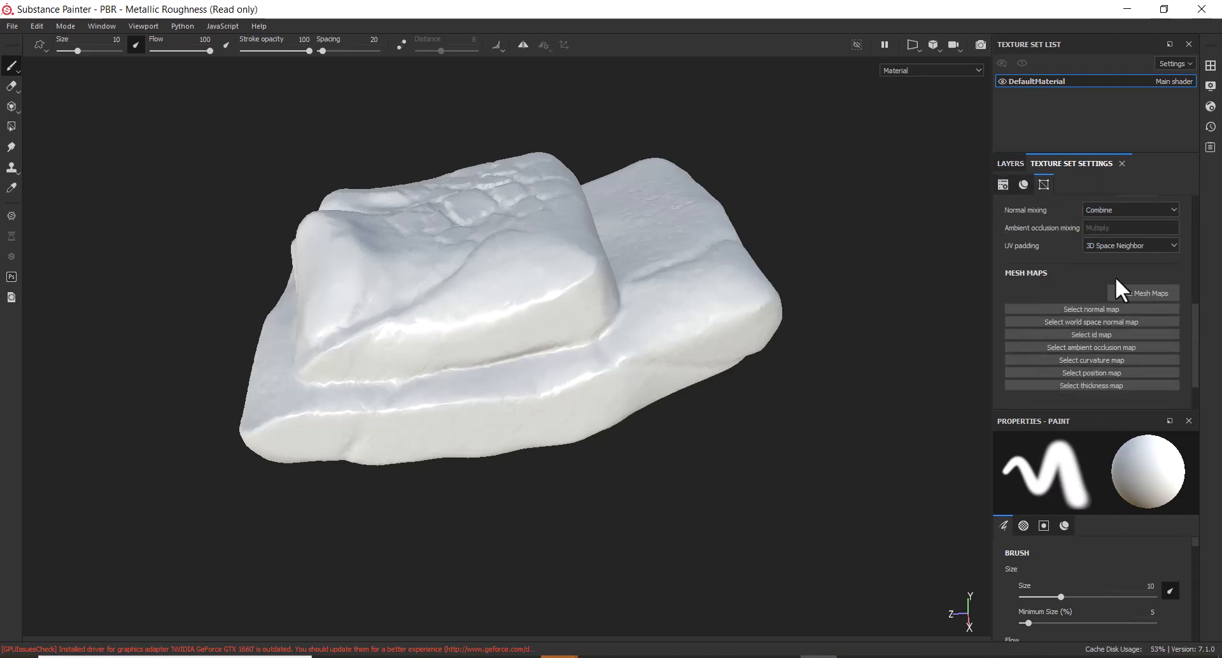
Open the Bake Mesh Maps dialog and choose a 2048 output size
{"action": "left_click", "coordinate": [1144, 292]}
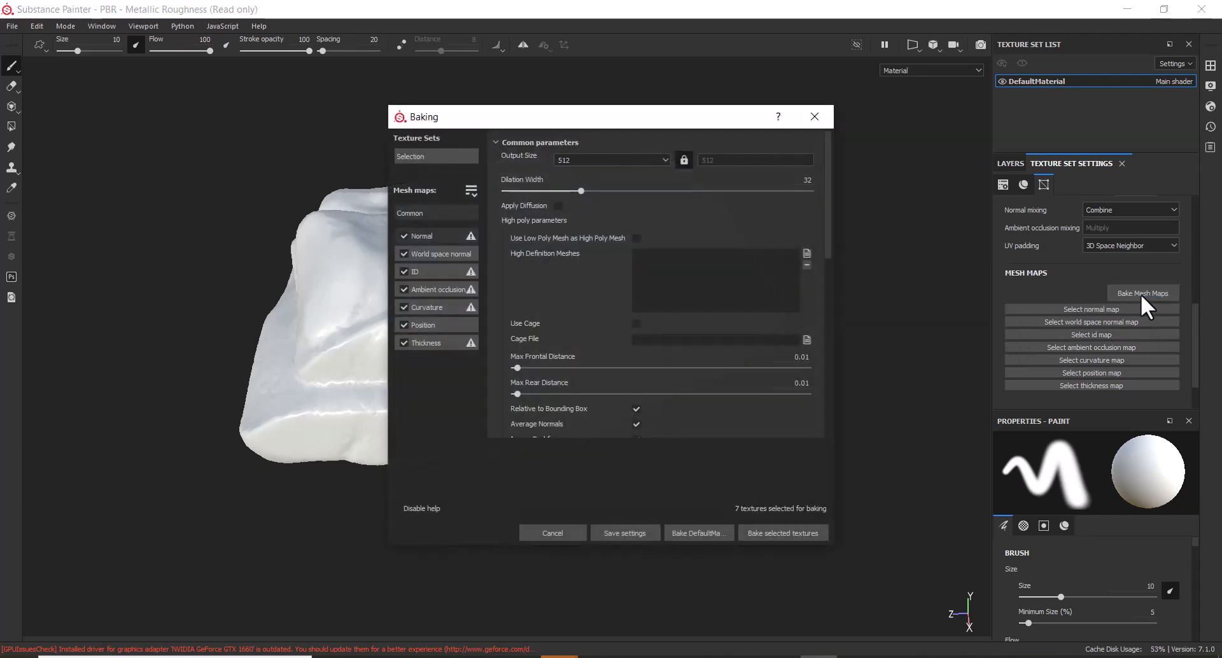
{"action": "left_click", "coordinate": [615, 158]}
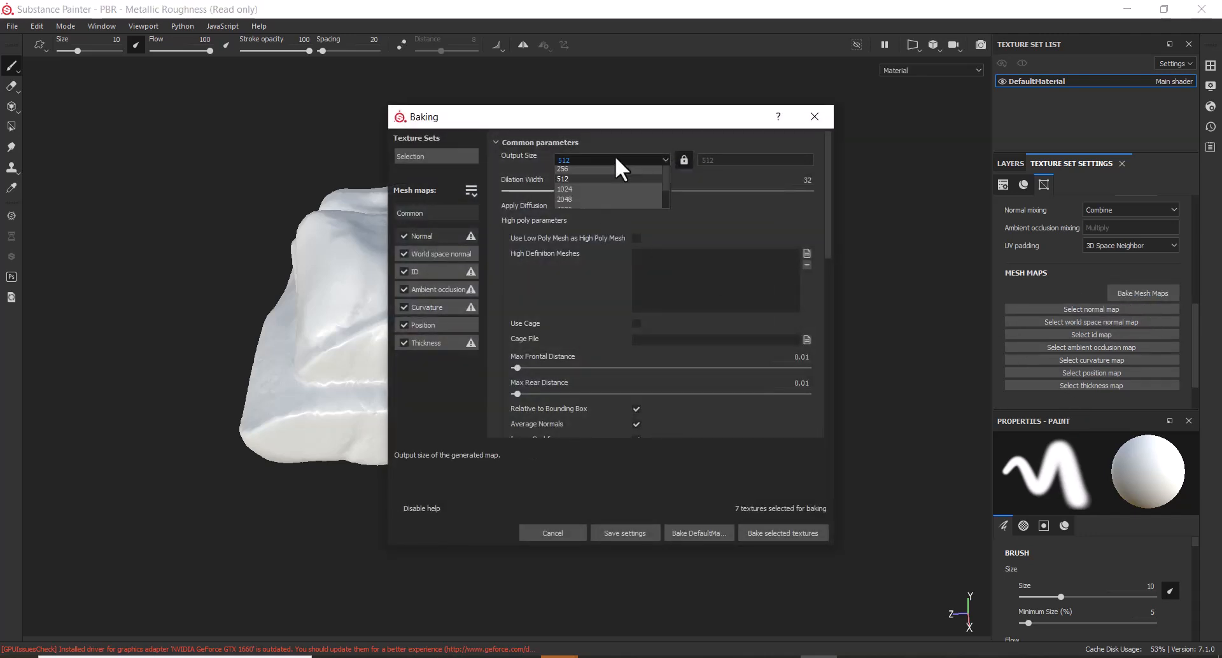
{"action": "left_click", "coordinate": [596, 232]}
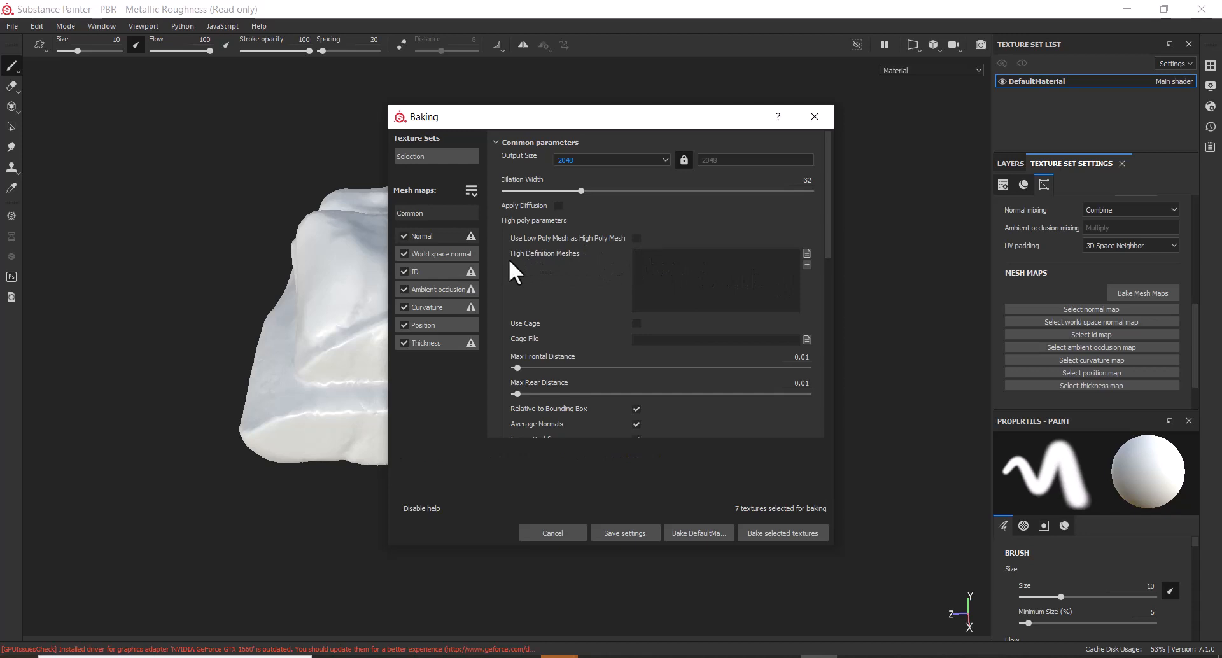
Load rock new.obj as the high definition mesh for baking
{"action": "left_click", "coordinate": [807, 253]}
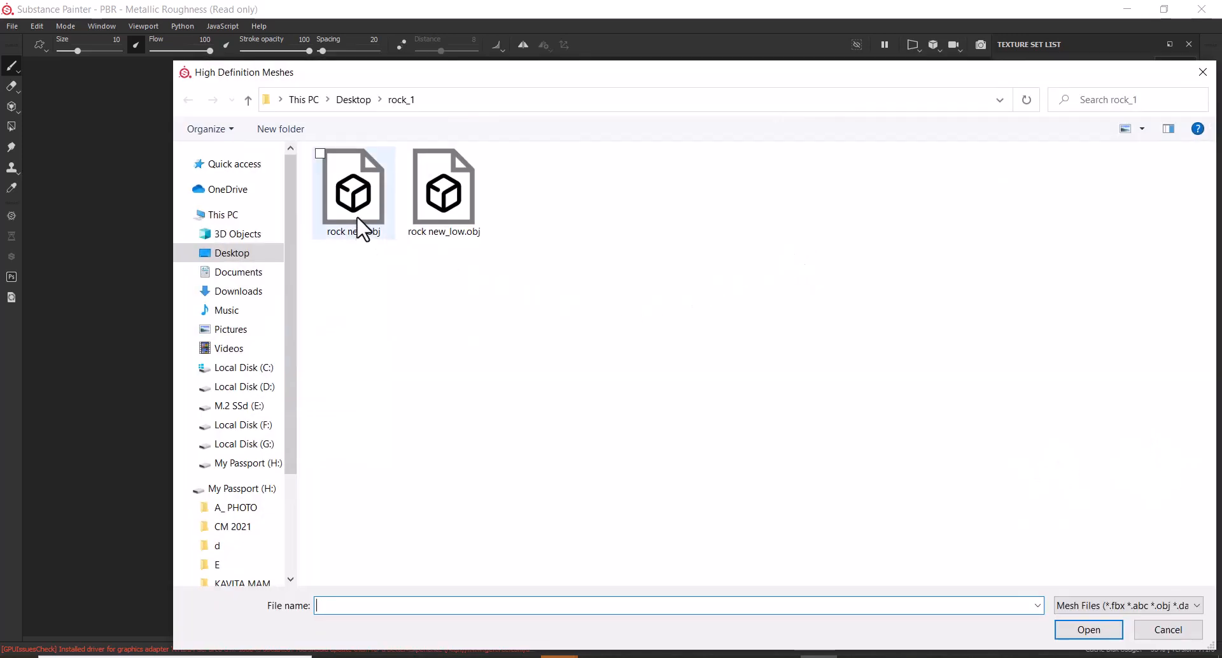
{"action": "left_click", "coordinate": [362, 228]}
{"action": "left_click", "coordinate": [1072, 627]}
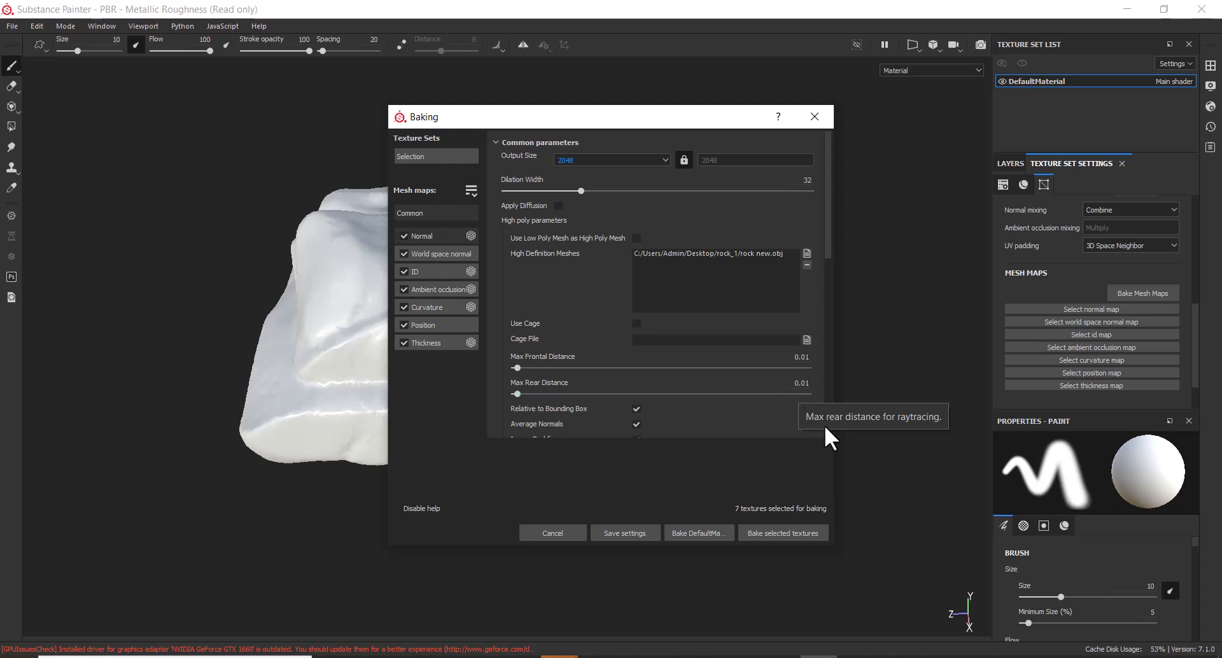
Set bake antialiasing to Subsampling 8x8 and start baking the seven mesh maps
{"action": "scroll", "coordinate": [745, 415], "scroll_direction": "down", "scroll_amount": 3}
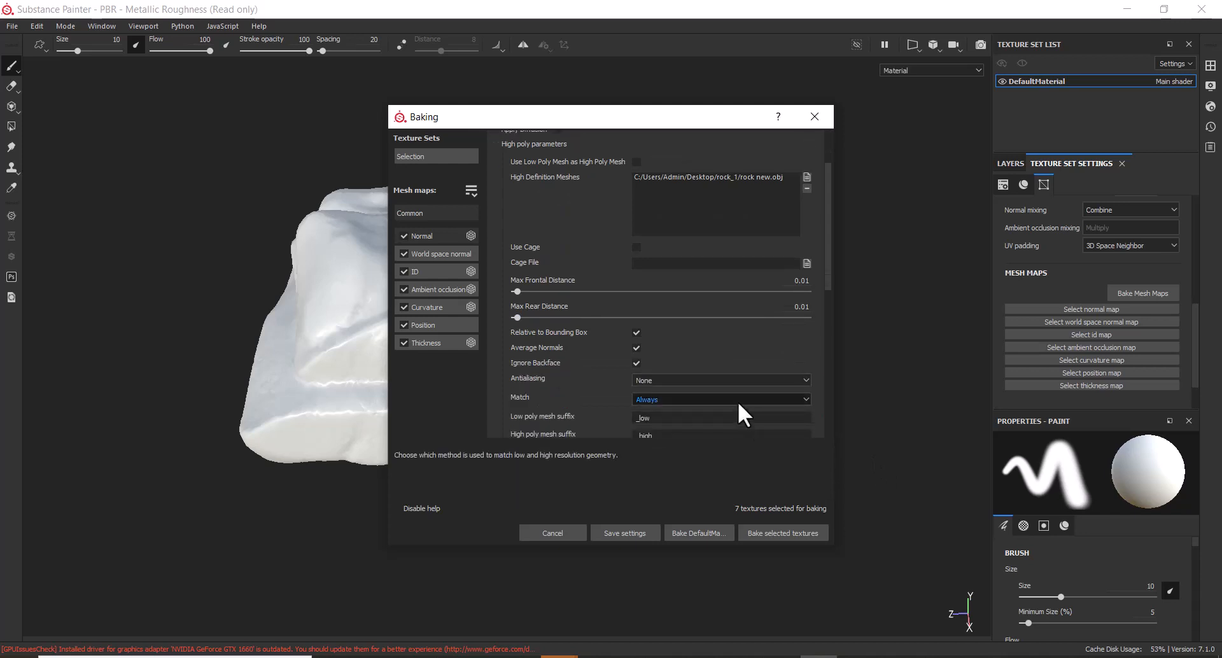
{"action": "left_click", "coordinate": [719, 379]}
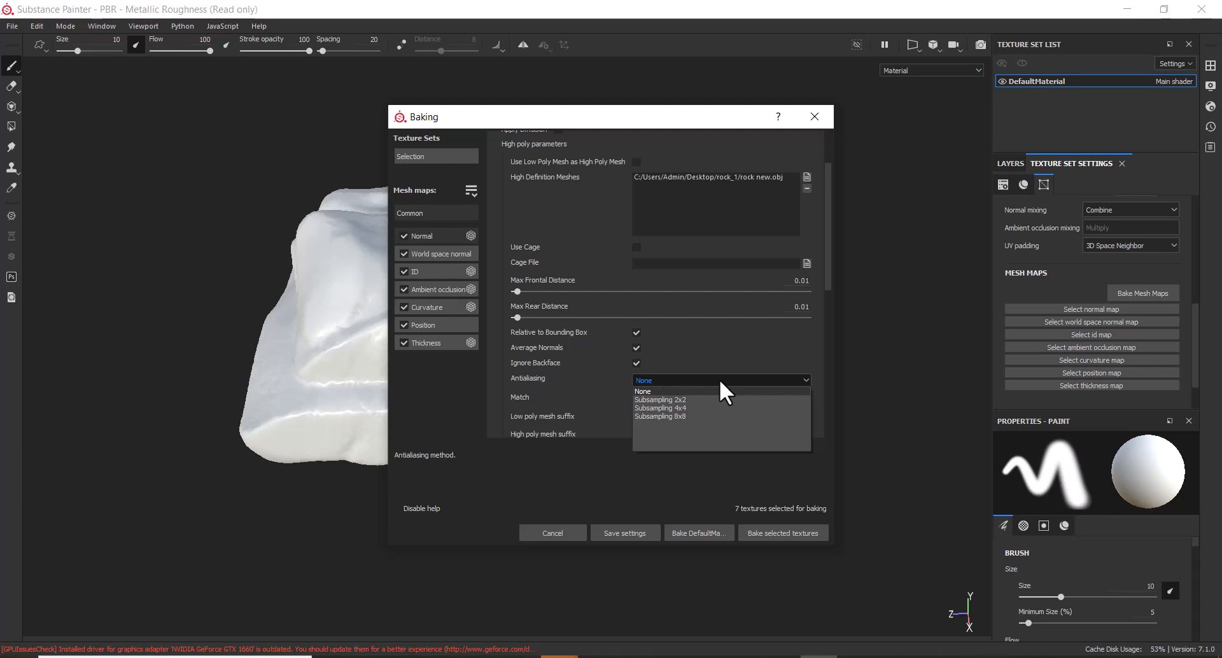
{"action": "left_click", "coordinate": [711, 417]}
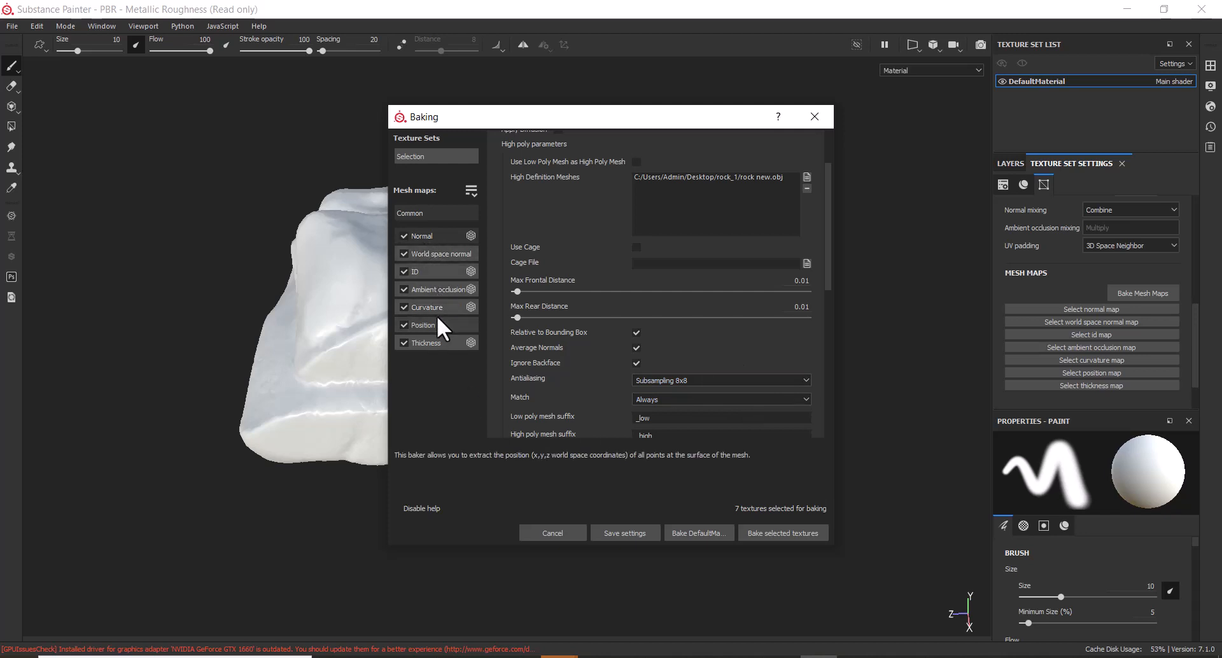
{"action": "left_click", "coordinate": [782, 533]}
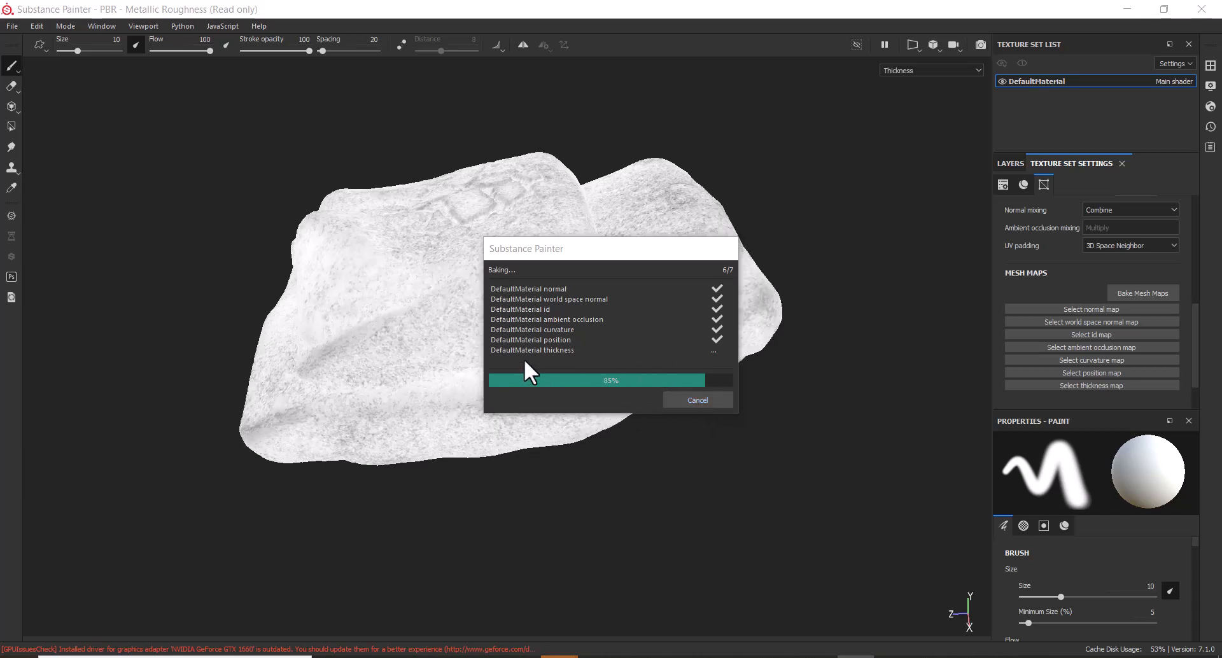
Dismiss the notice once all seven mesh maps have finished baking
{"action": "left_click", "coordinate": [698, 400]}
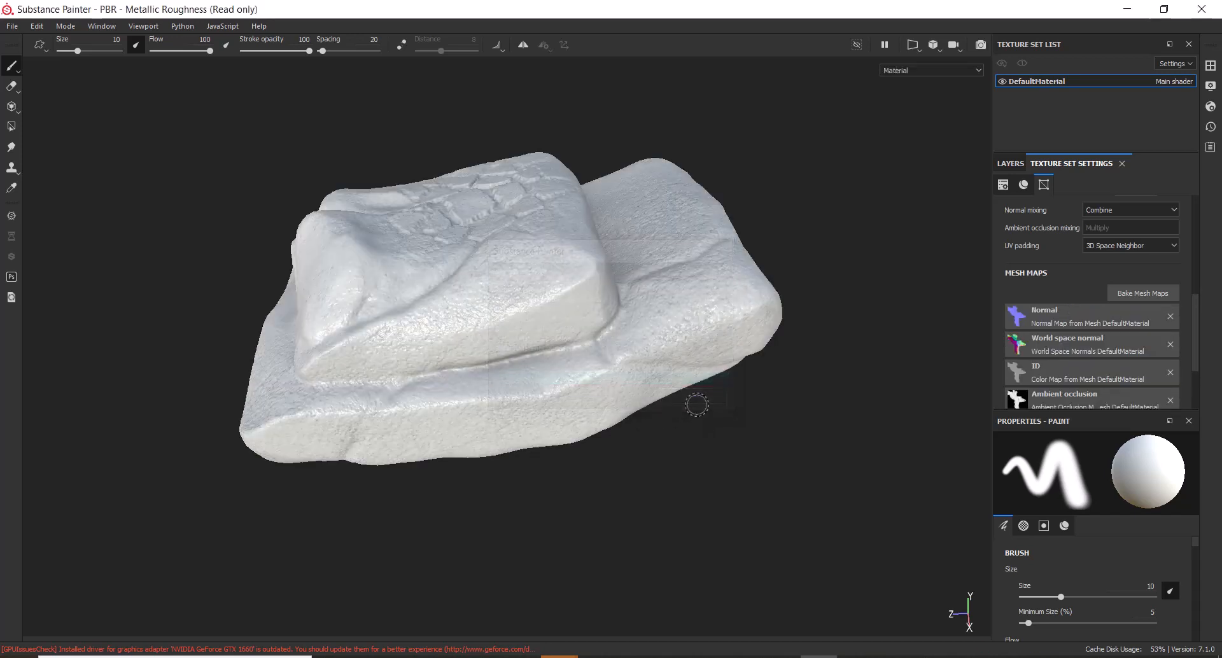
Orbit the rock and cycle through the baked mesh maps with B
{"action": "mouse_move", "coordinate": [750, 527]}
{"action": "left_mouse_down", "text": "alt"}
{"action": "mouse_move", "coordinate": [734, 488]}
{"action": "mouse_move", "coordinate": [783, 546]}
{"action": "mouse_move", "coordinate": [774, 508]}
{"action": "mouse_move", "coordinate": [834, 527]}
{"action": "mouse_move", "coordinate": [838, 518]}
{"action": "mouse_move", "coordinate": [777, 540]}
{"action": "mouse_move", "coordinate": [786, 491]}
{"action": "mouse_move", "coordinate": [832, 534]}
{"action": "mouse_move", "coordinate": [792, 588]}
{"action": "mouse_move", "coordinate": [792, 572]}
{"action": "mouse_move", "coordinate": [851, 518]}
{"action": "mouse_move", "coordinate": [833, 482]}
{"action": "mouse_move", "coordinate": [785, 499]}
{"action": "mouse_move", "coordinate": [794, 450]}
{"action": "mouse_move", "coordinate": [660, 423]}
{"action": "left_mouse_up", "text": "alt"}
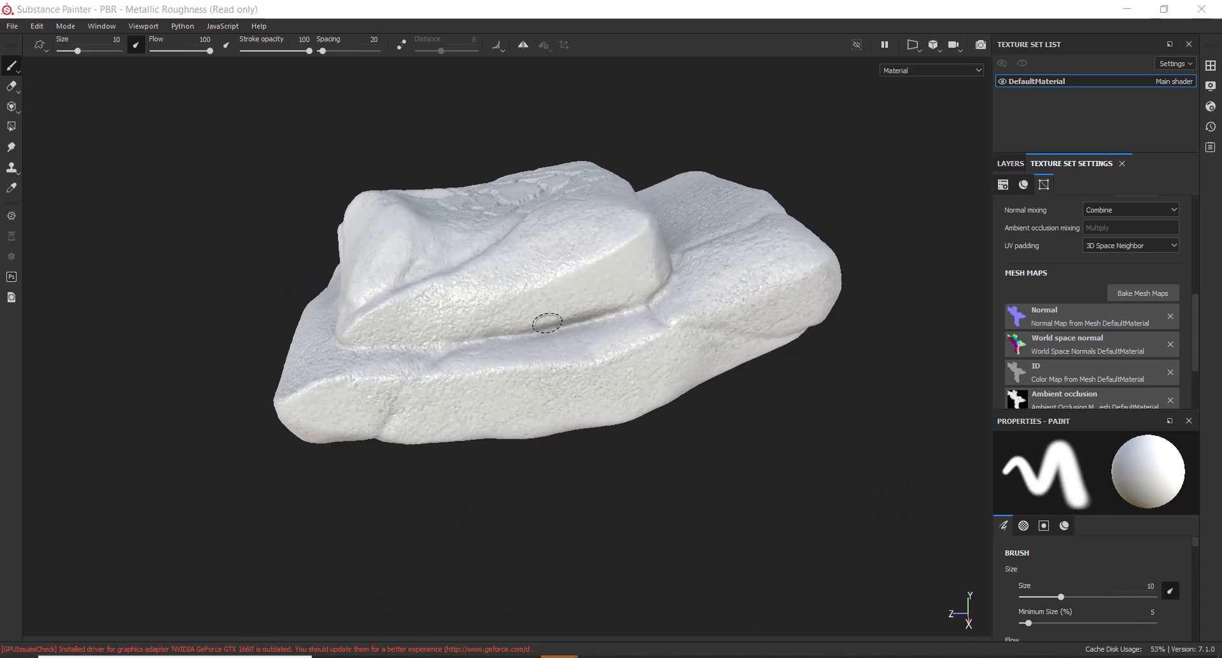
{"action": "left_click_drag", "start_coordinate": [545, 319], "coordinate": [853, 462], "text": "alt"}
{"action": "key", "text": "b"}
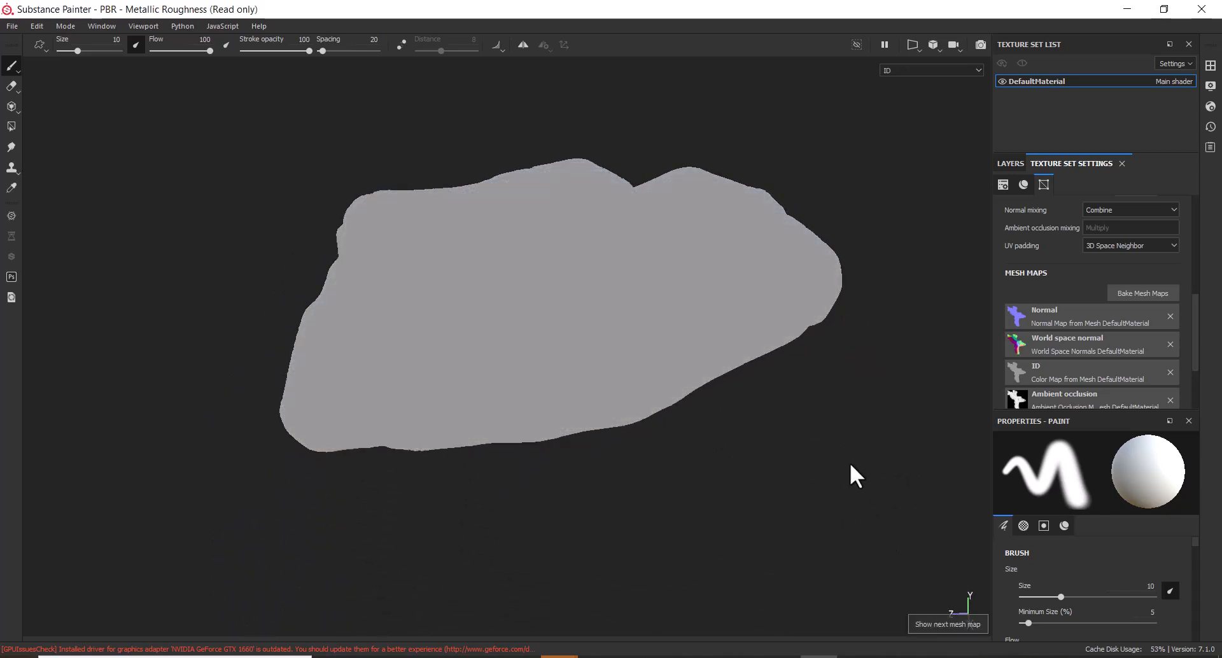
{"action": "key", "text": "b"}
{"action": "key", "text": "b"}
{"action": "key", "text": "b"}
{"action": "key", "text": "b"}
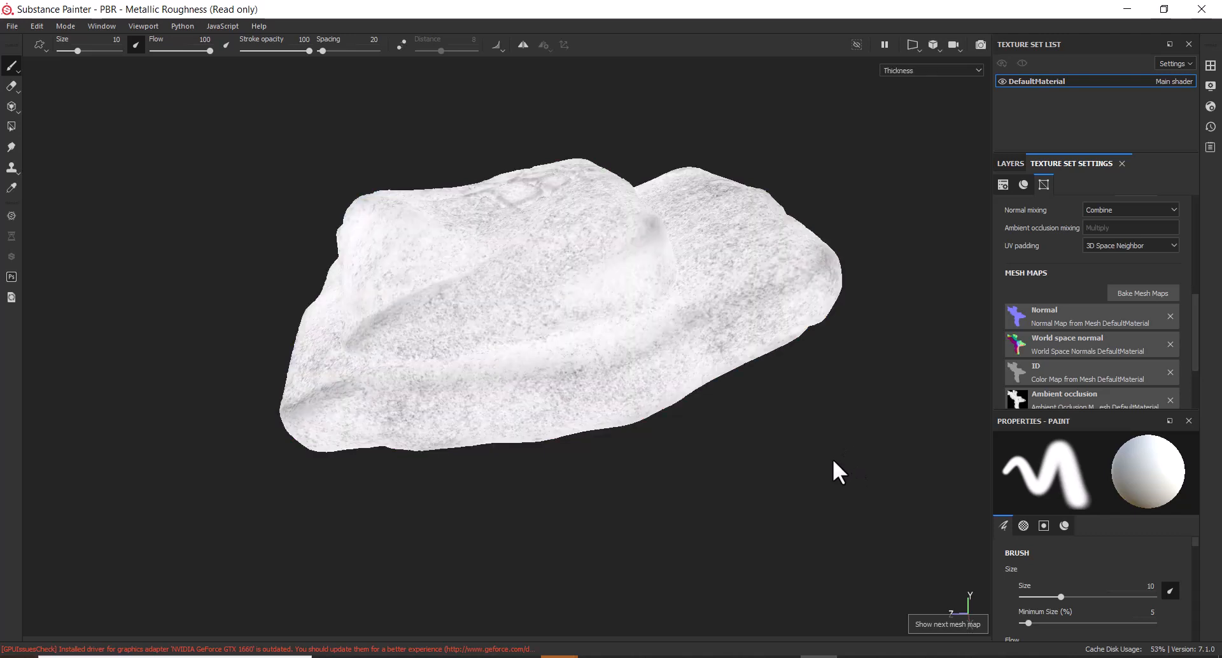
{"action": "key", "text": "b"}
{"action": "key", "text": "b"}
{"action": "key", "text": "b"}
{"action": "key", "text": "b"}
{"action": "key", "text": "b"}
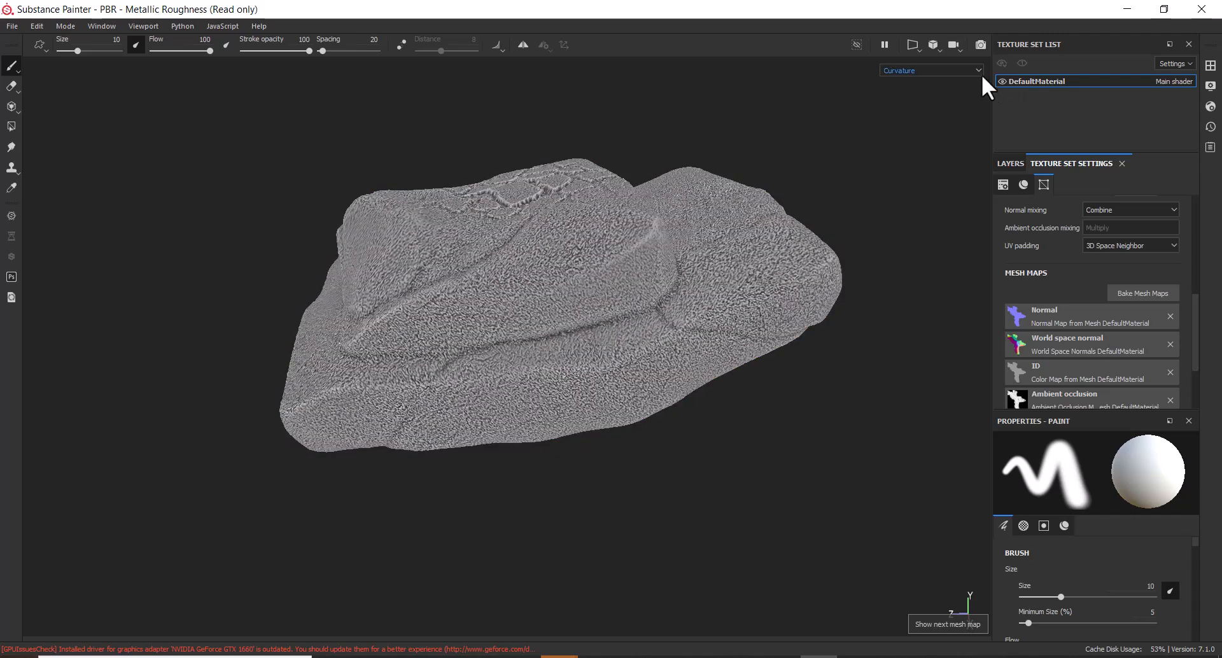
Display the Roughness, Metallic and Normal channels on the rock in turn, then the baked normal map
{"action": "left_click", "coordinate": [978, 71]}
{"action": "left_click", "coordinate": [955, 82]}
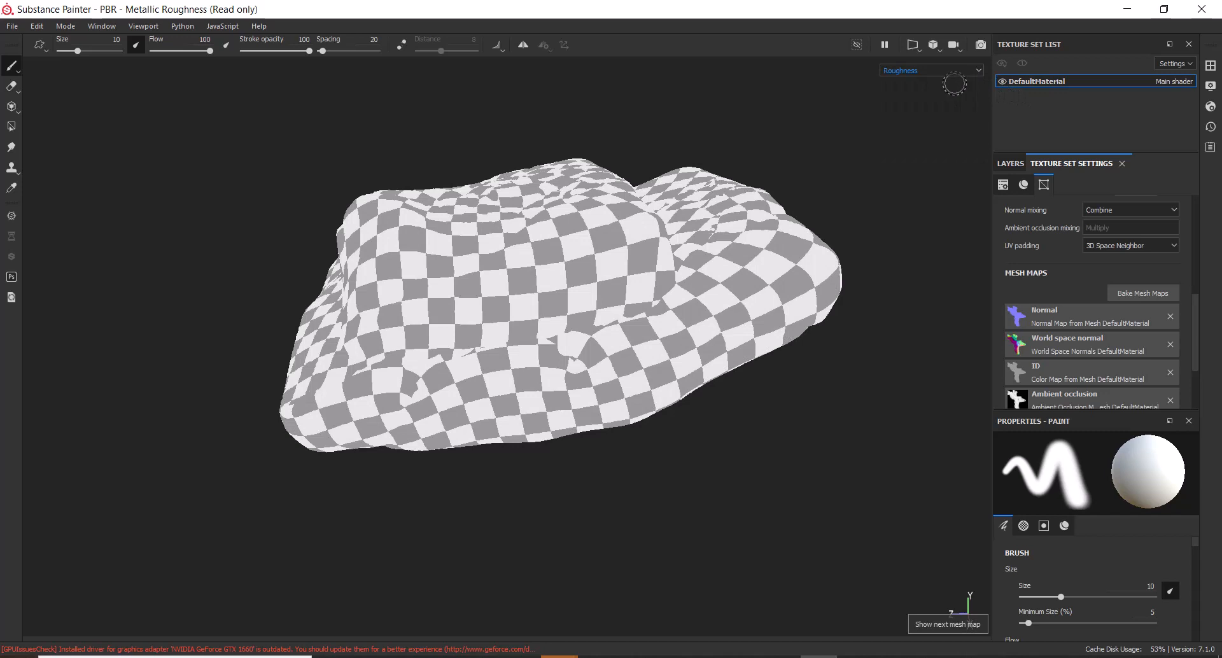
{"action": "left_click", "coordinate": [956, 68]}
{"action": "left_click", "coordinate": [941, 91]}
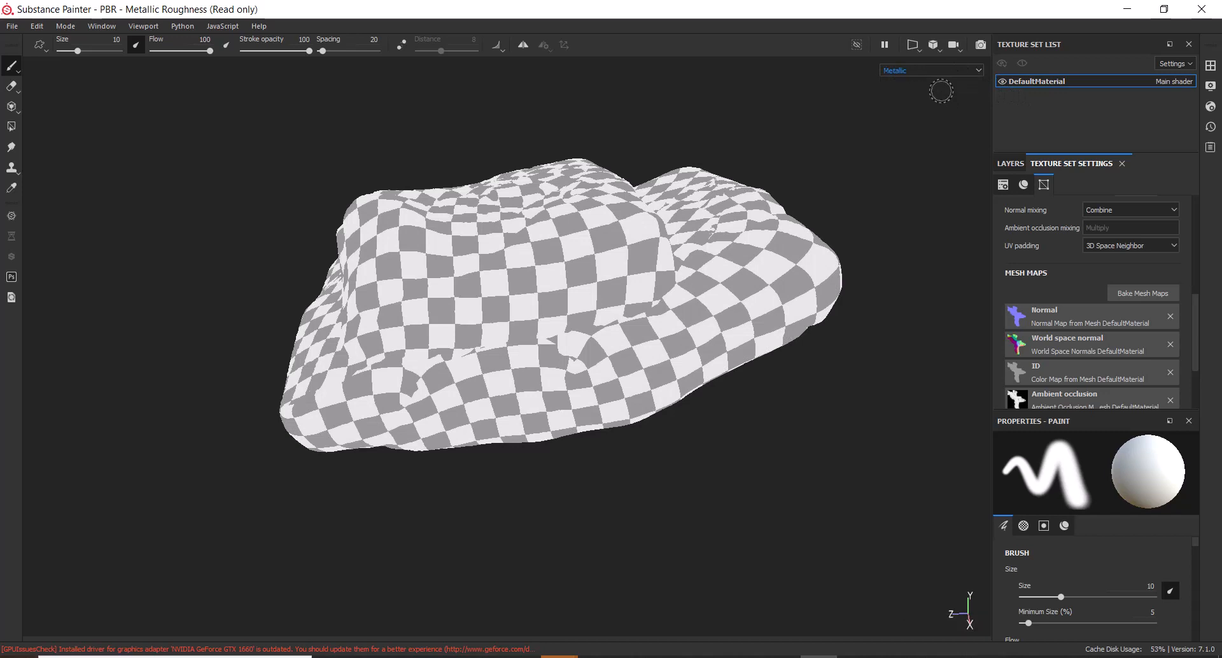
{"action": "left_click", "coordinate": [950, 67]}
{"action": "left_click", "coordinate": [935, 96]}
{"action": "left_click", "coordinate": [950, 71]}
{"action": "left_click", "coordinate": [938, 122]}
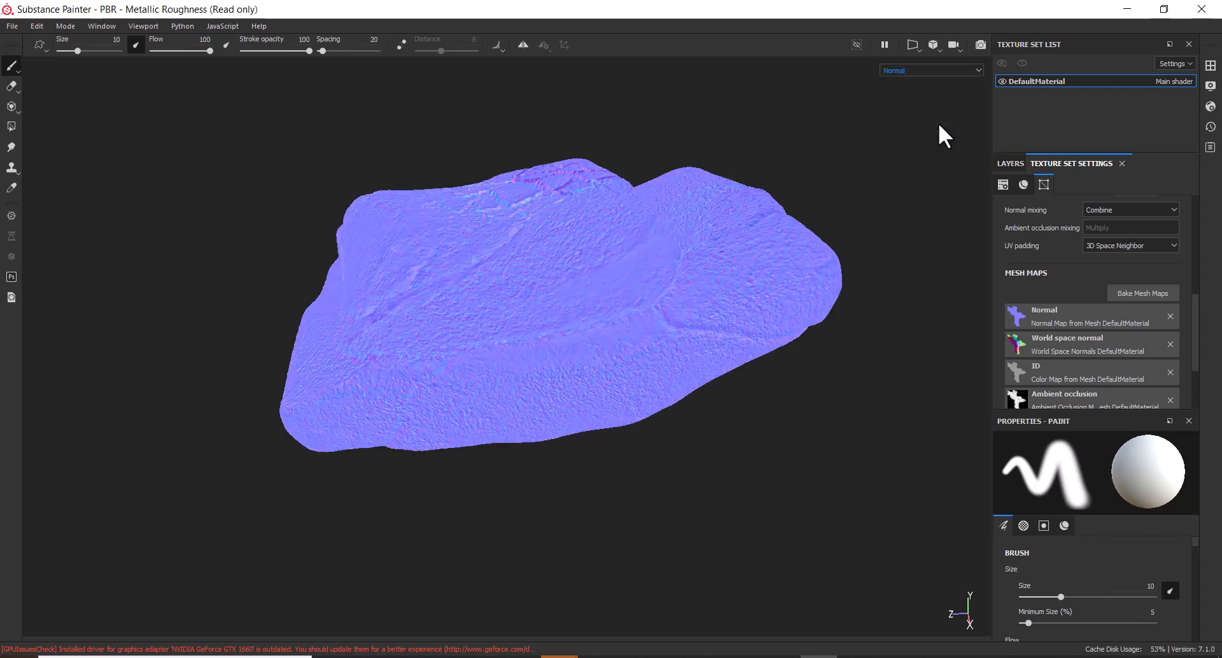
{"action": "left_click_drag", "start_coordinate": [771, 456], "coordinate": [829, 468], "text": "alt"}
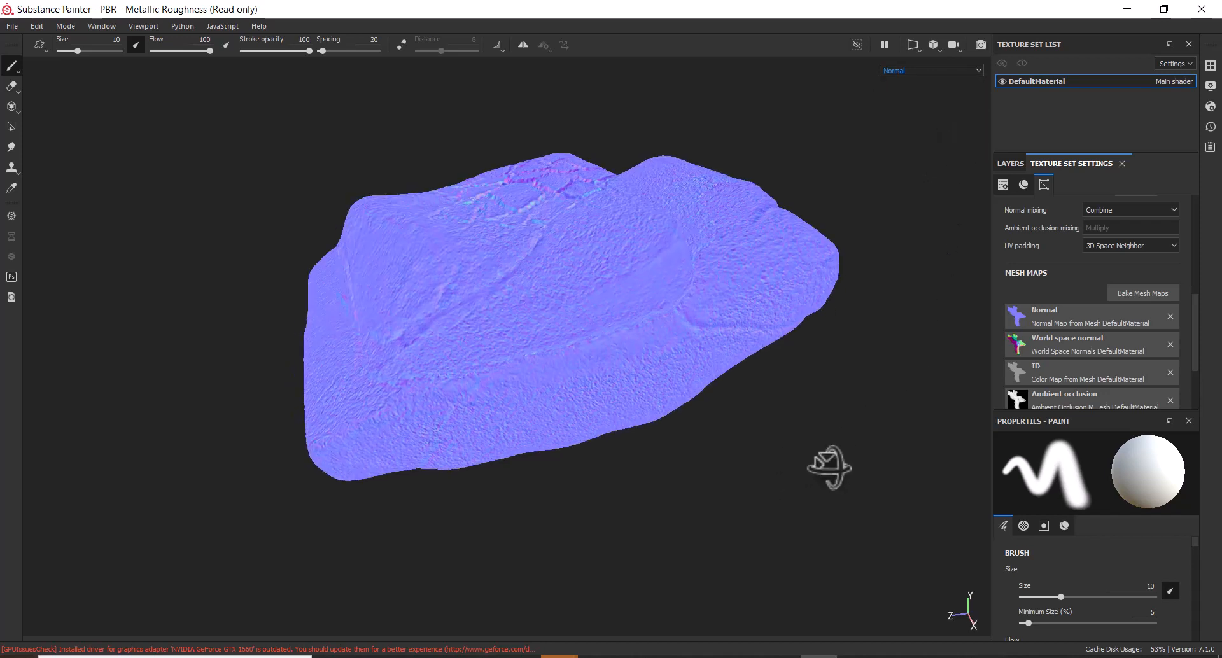
Return to the full material view, tilt the rock's top toward the view, and show the layers
{"action": "key", "text": "m"}
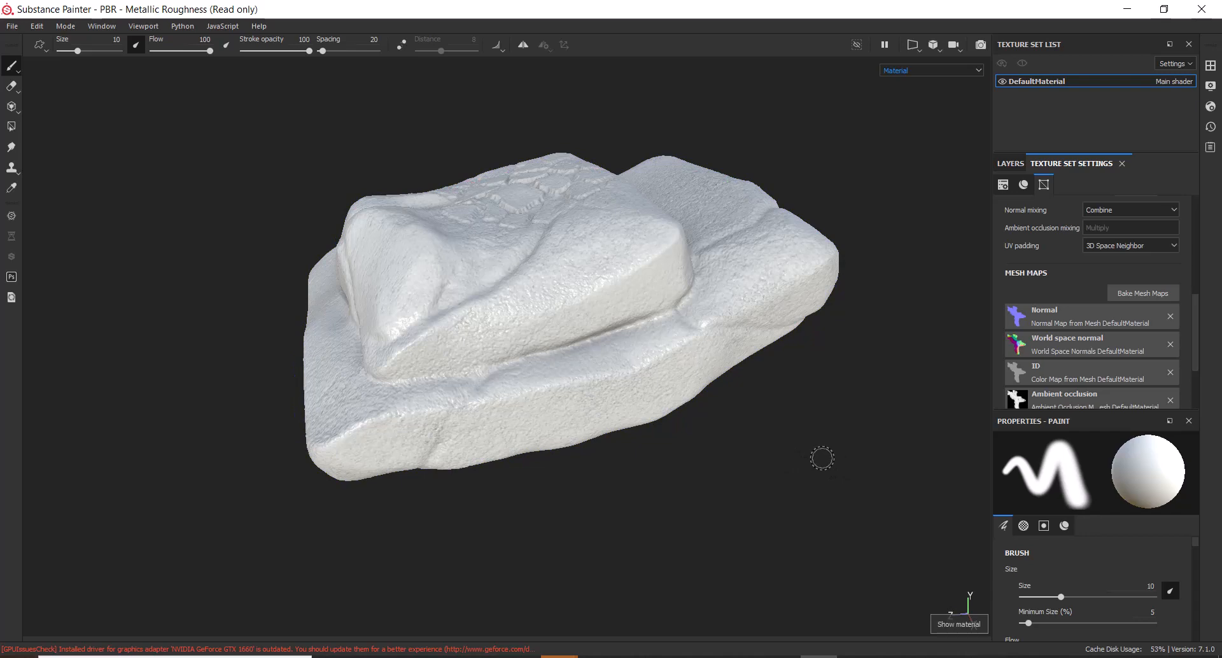
{"action": "key", "text": "b"}
{"action": "key", "text": "b"}
{"action": "key", "text": "b"}
{"action": "key", "text": "b"}
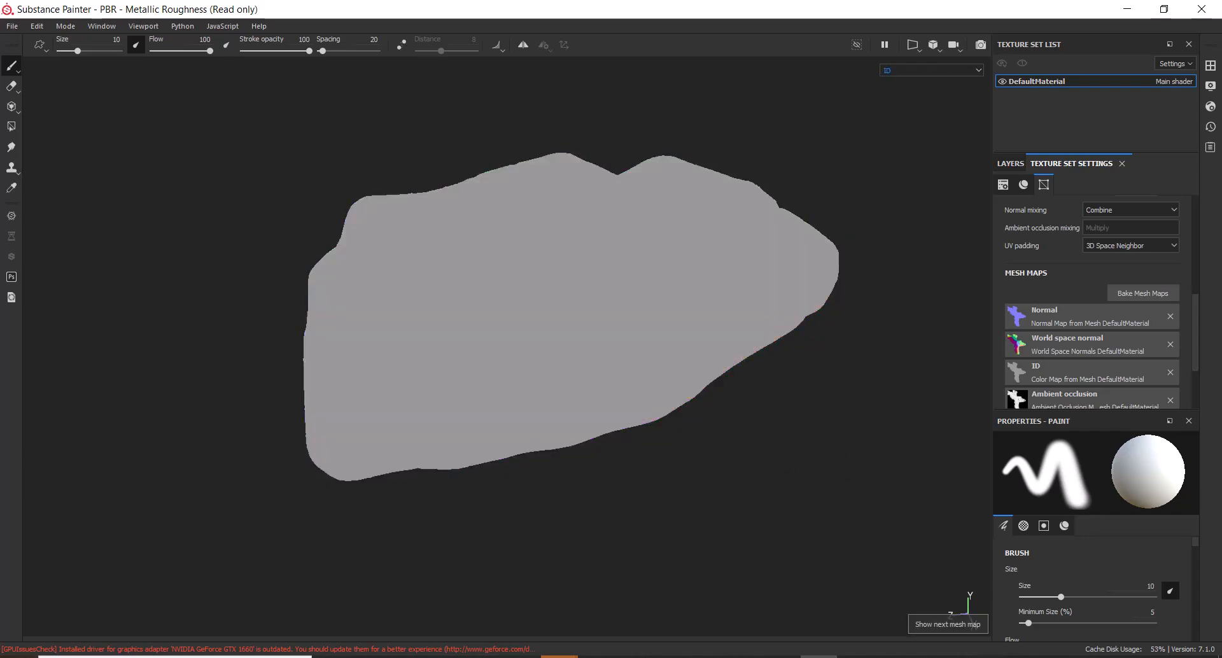
{"action": "key", "text": "b"}
{"action": "key", "text": "b"}
{"action": "key", "text": "m"}
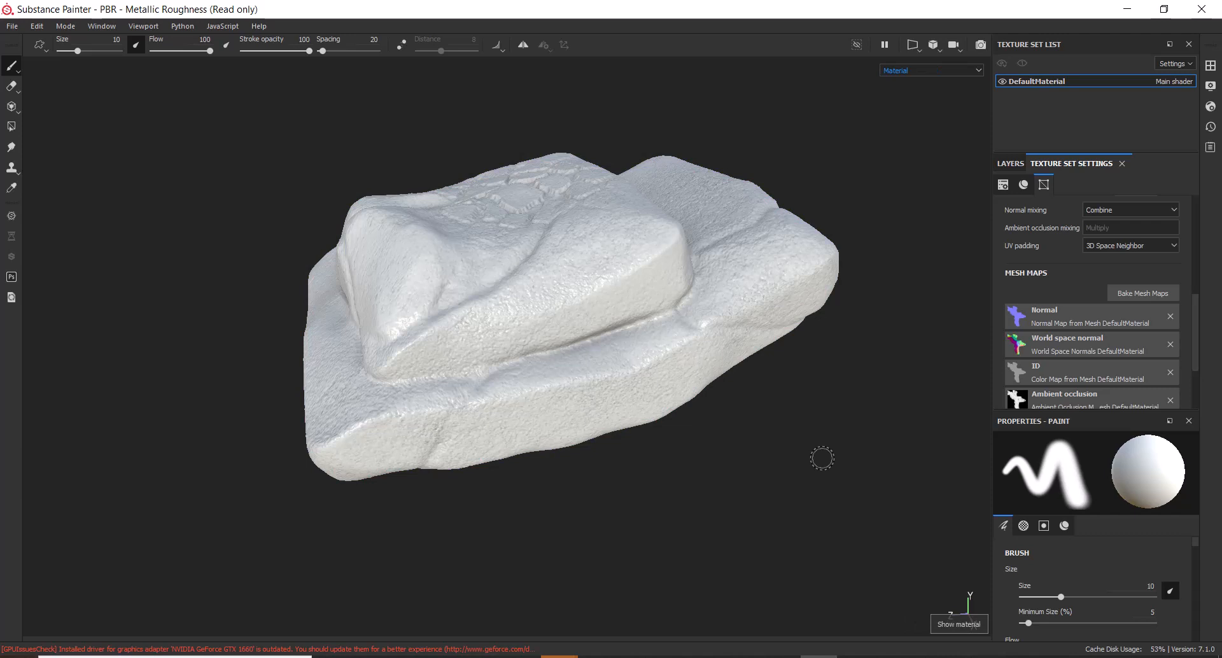
{"action": "left_click_drag", "start_coordinate": [811, 401], "coordinate": [777, 423], "text": "alt"}
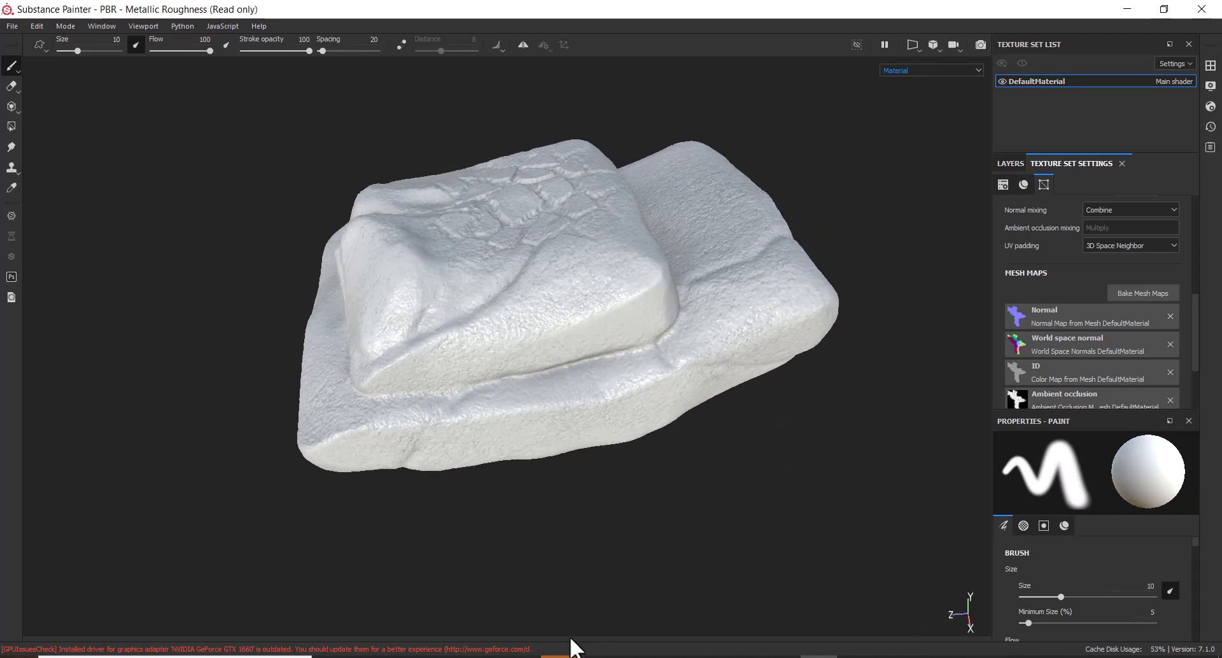
{"action": "left_click_drag", "start_coordinate": [723, 518], "coordinate": [695, 509], "text": "alt"}
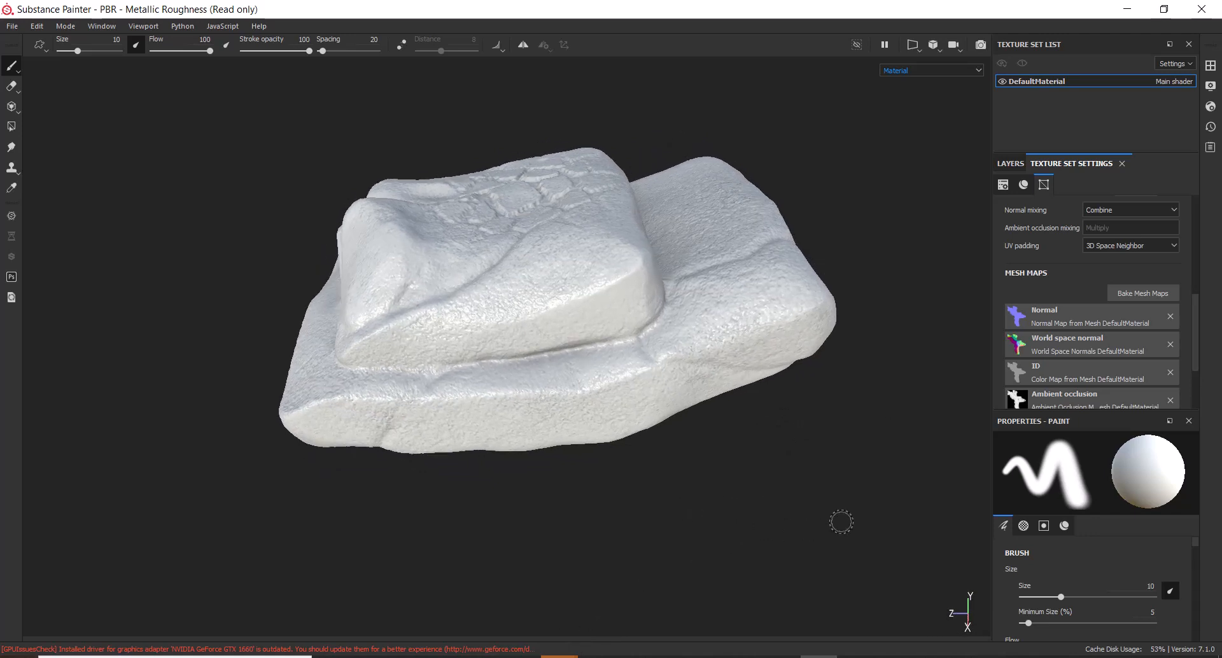
{"action": "left_click", "coordinate": [1012, 164]}
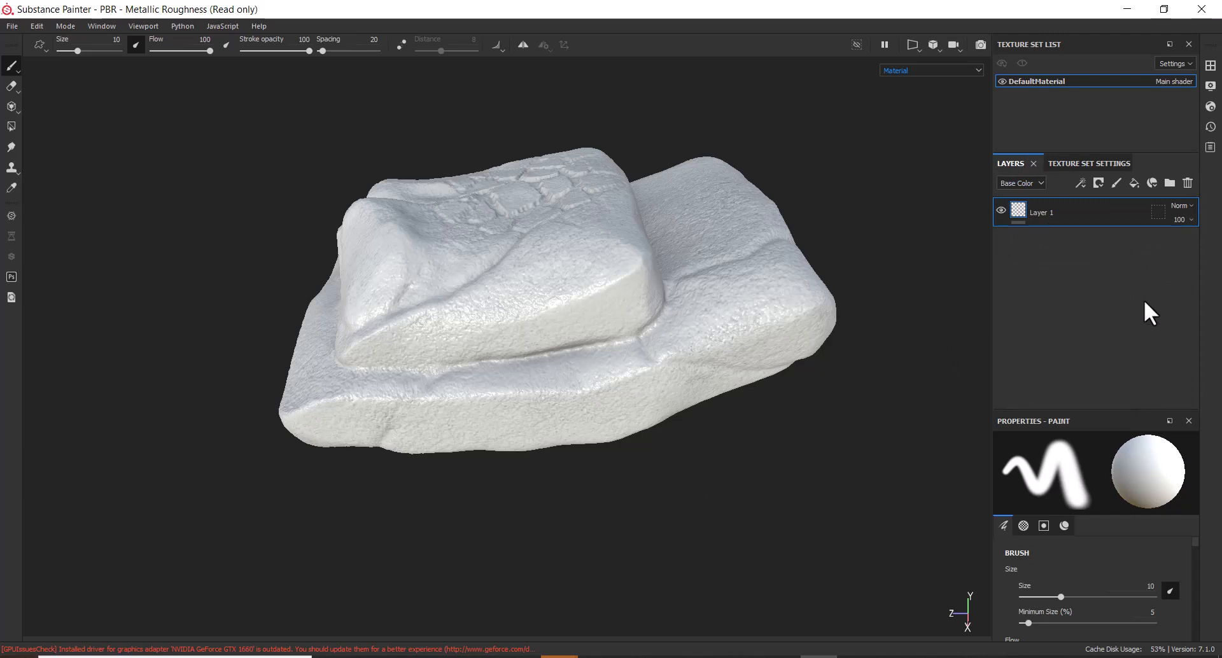
Add Fill layer 1 above Layer 1 and show its fill properties
{"action": "left_click", "coordinate": [1135, 182]}
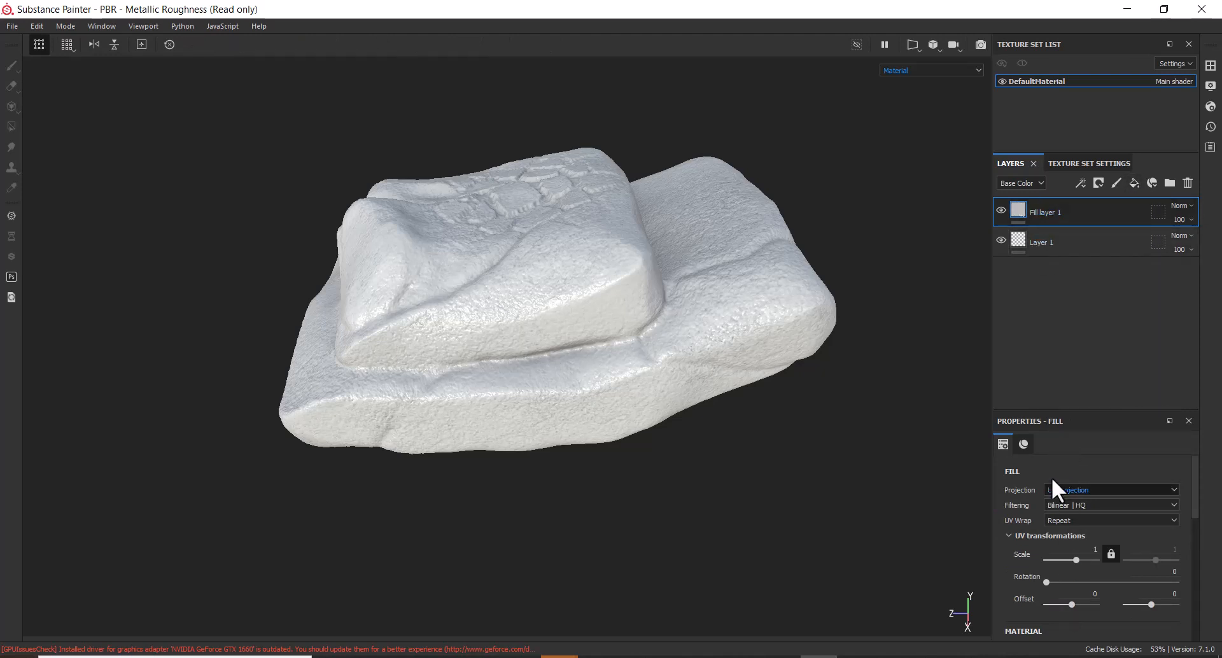
{"action": "left_click", "coordinate": [1002, 443]}
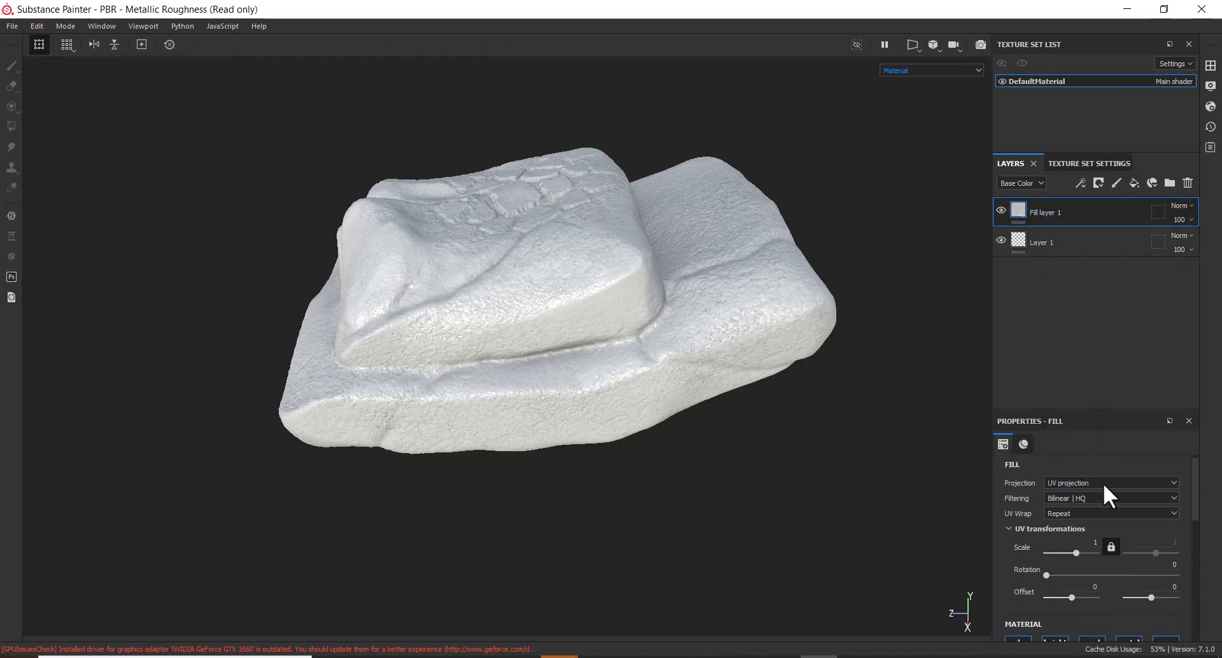
{"action": "scroll", "coordinate": [1101, 509], "scroll_direction": "down", "scroll_amount": 5}
Set Fill layer 1's base colour to dark brown (R 0.062, G 0.048, B 0.033)
{"action": "left_click", "coordinate": [1101, 579]}
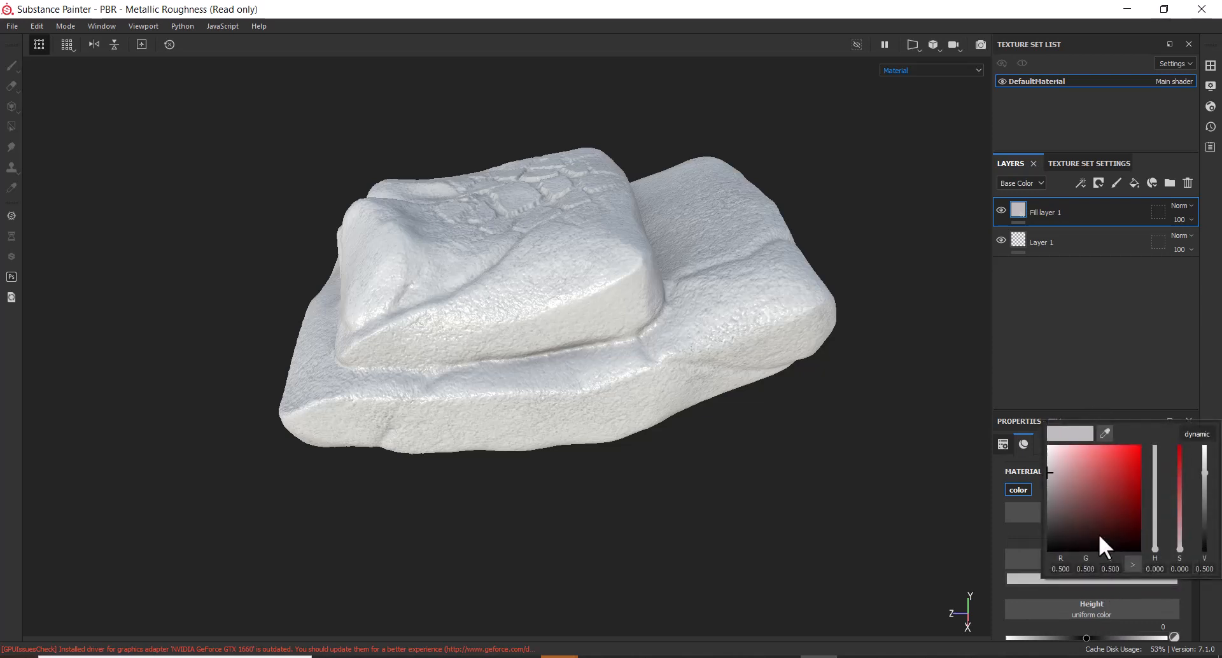
{"action": "left_click_drag", "start_coordinate": [1067, 481], "coordinate": [1057, 516]}
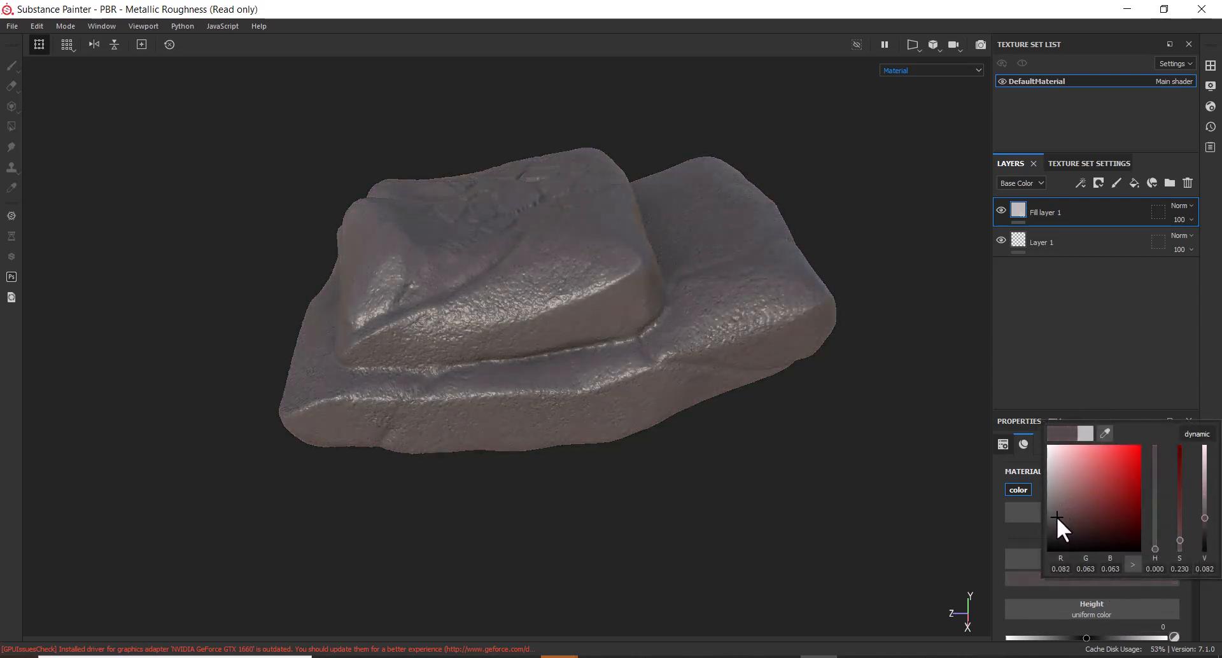
{"action": "left_click_drag", "start_coordinate": [1153, 547], "coordinate": [1160, 533]}
{"action": "left_click_drag", "start_coordinate": [1082, 538], "coordinate": [1069, 522]}
{"action": "left_click_drag", "start_coordinate": [1153, 541], "coordinate": [1155, 542]}
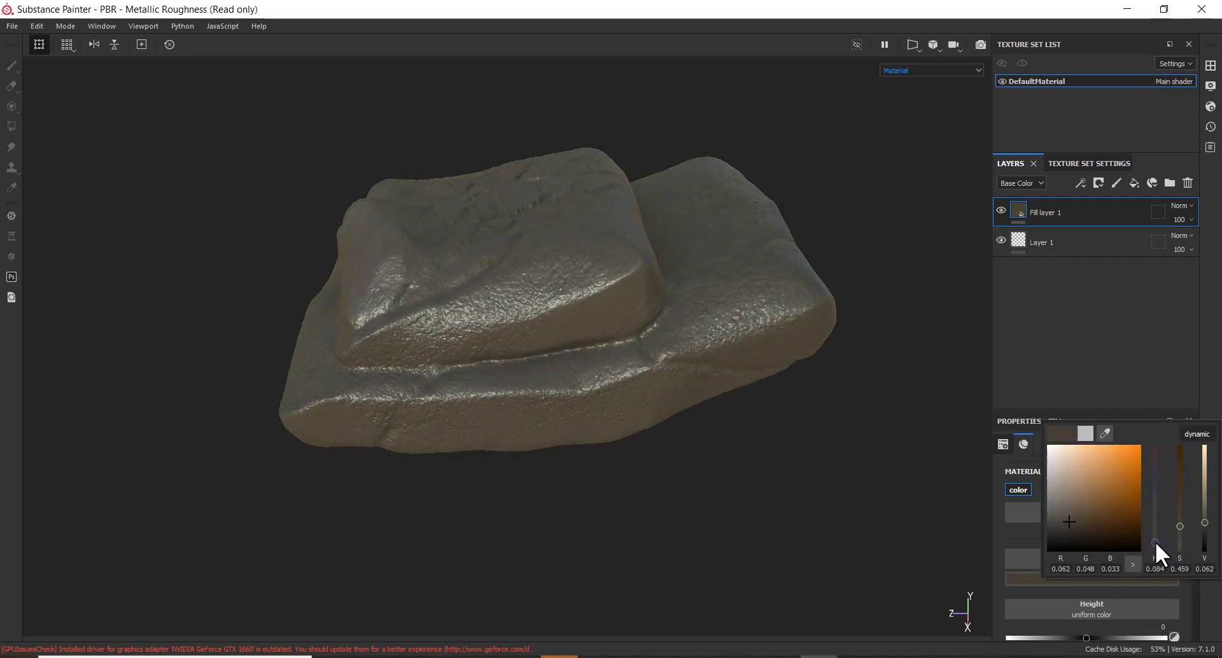
{"action": "left_click", "coordinate": [1081, 300]}
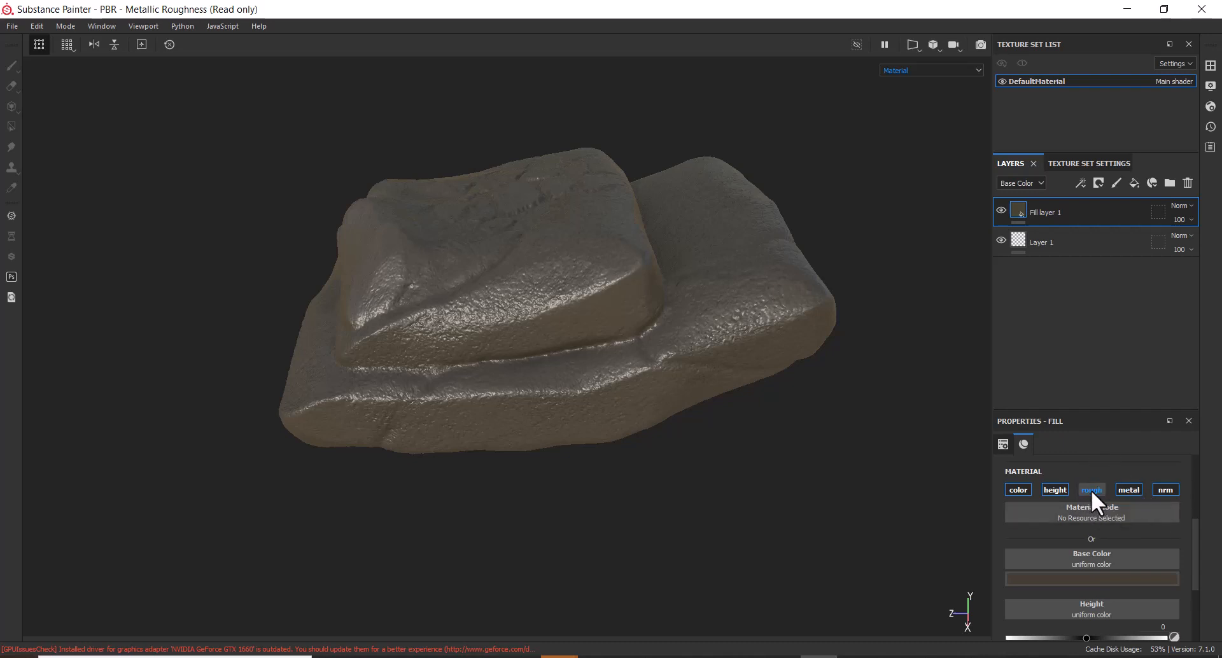
Switch off the fill's metal channel and delete the empty Layer 1
{"action": "left_click", "coordinate": [1126, 490]}
{"action": "left_click", "coordinate": [1083, 247]}
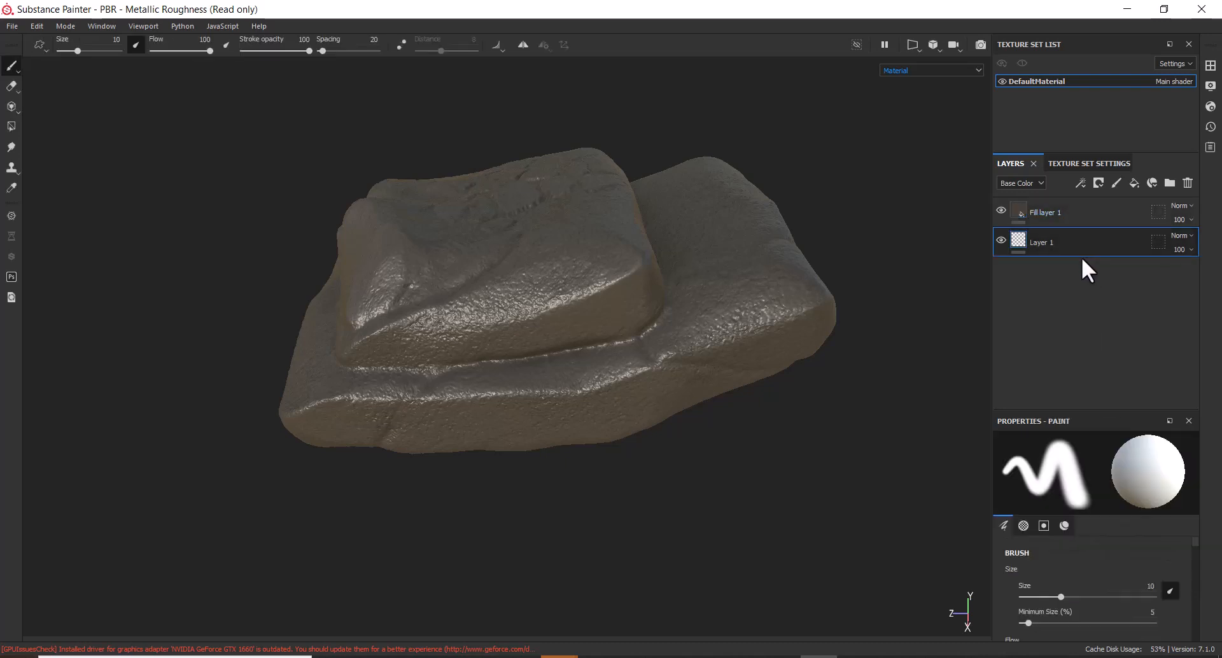
{"action": "left_click", "coordinate": [1188, 183]}
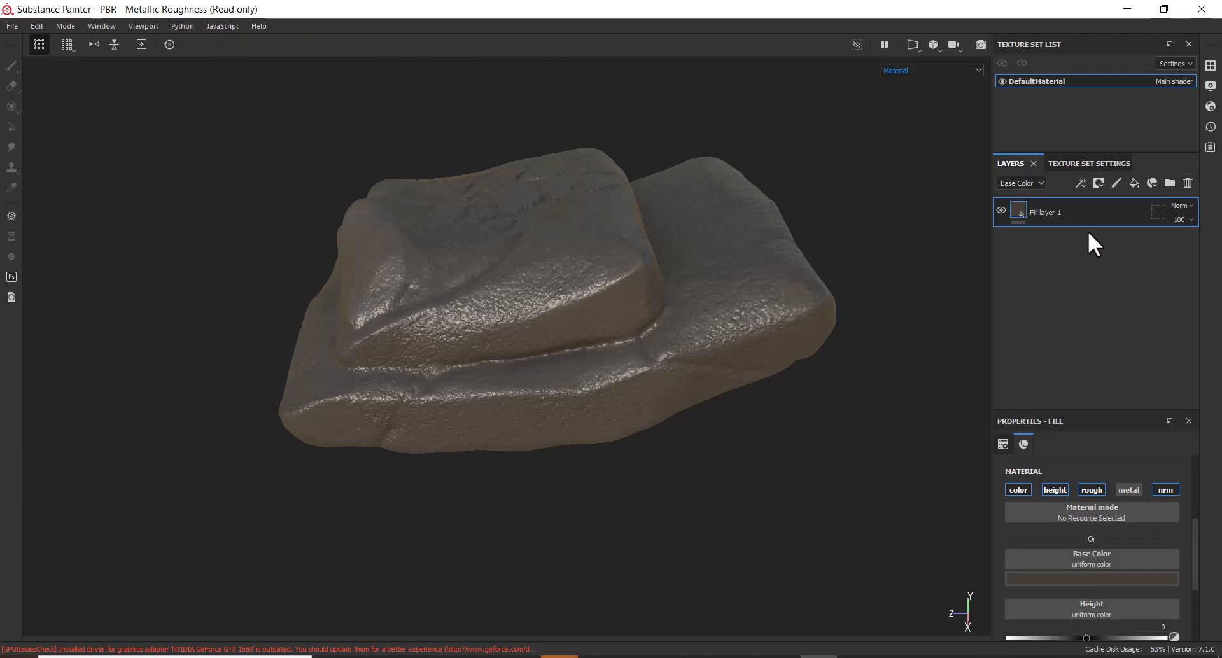
Turn off the fill's roughness, height and normal channels, keeping base colour on
{"action": "left_click", "coordinate": [1092, 490]}
{"action": "left_click", "coordinate": [1056, 491]}
{"action": "left_click", "coordinate": [1018, 490]}
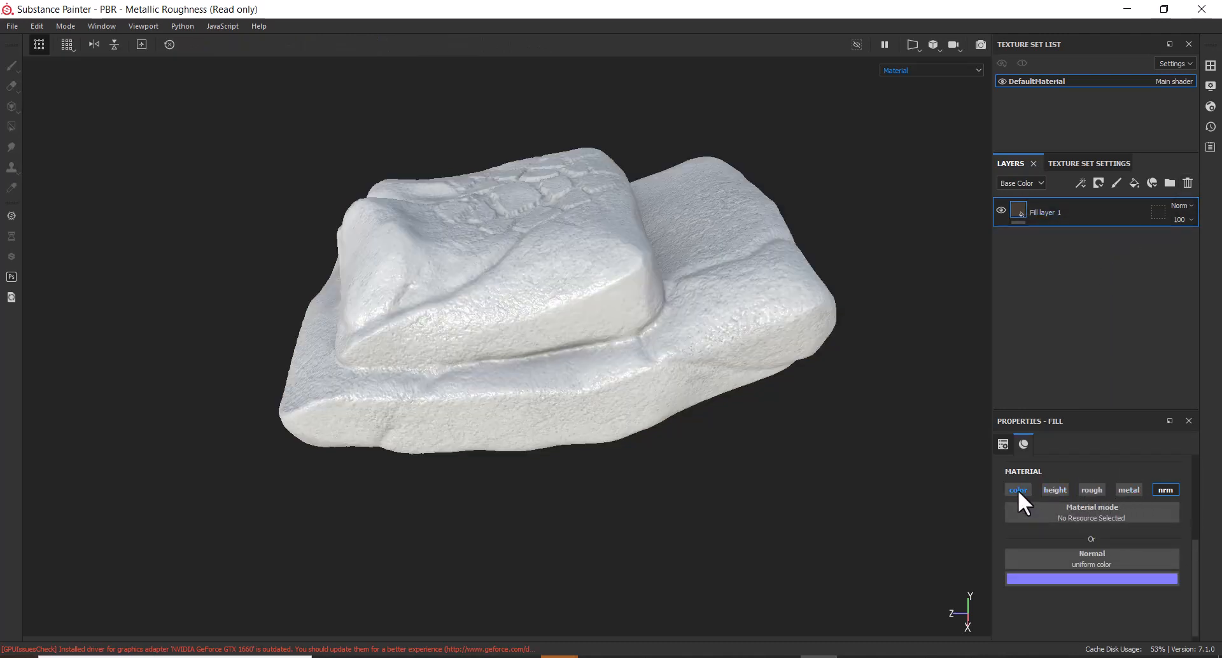
{"action": "left_click", "coordinate": [1018, 491]}
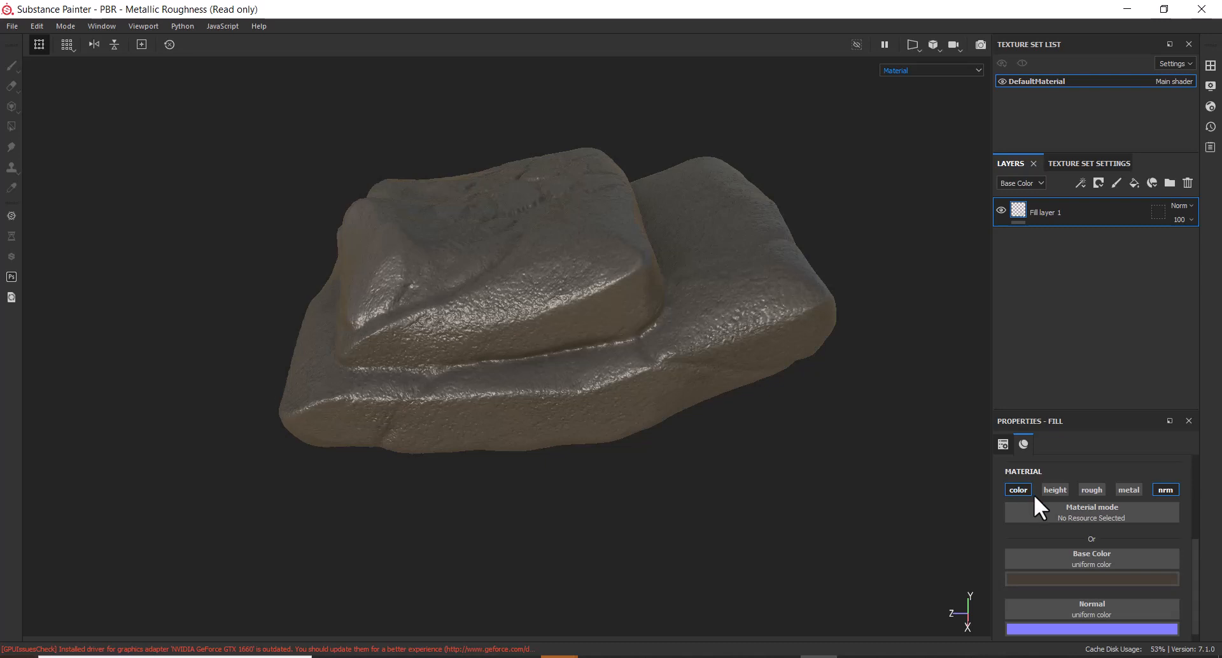
{"action": "left_click", "coordinate": [1170, 490]}
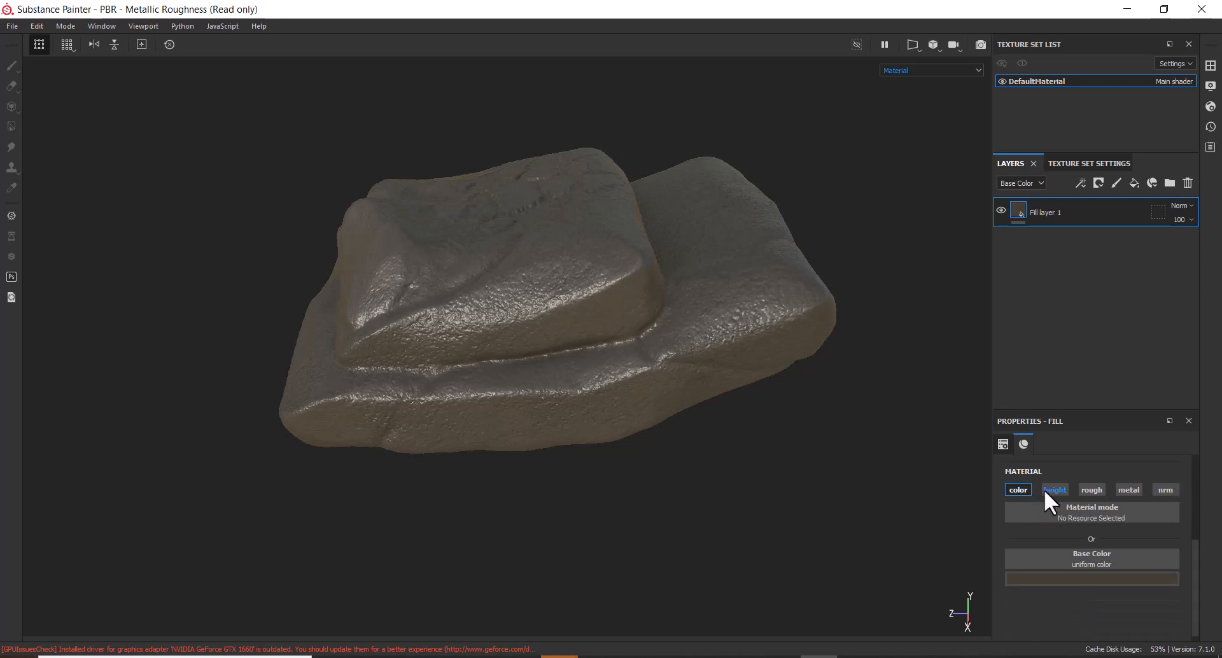
{"action": "left_click", "coordinate": [1018, 490]}
{"action": "left_click", "coordinate": [1019, 490]}
Test the height, roughness and metal channels, leaving only metal switched back on
{"action": "left_click", "coordinate": [1054, 491]}
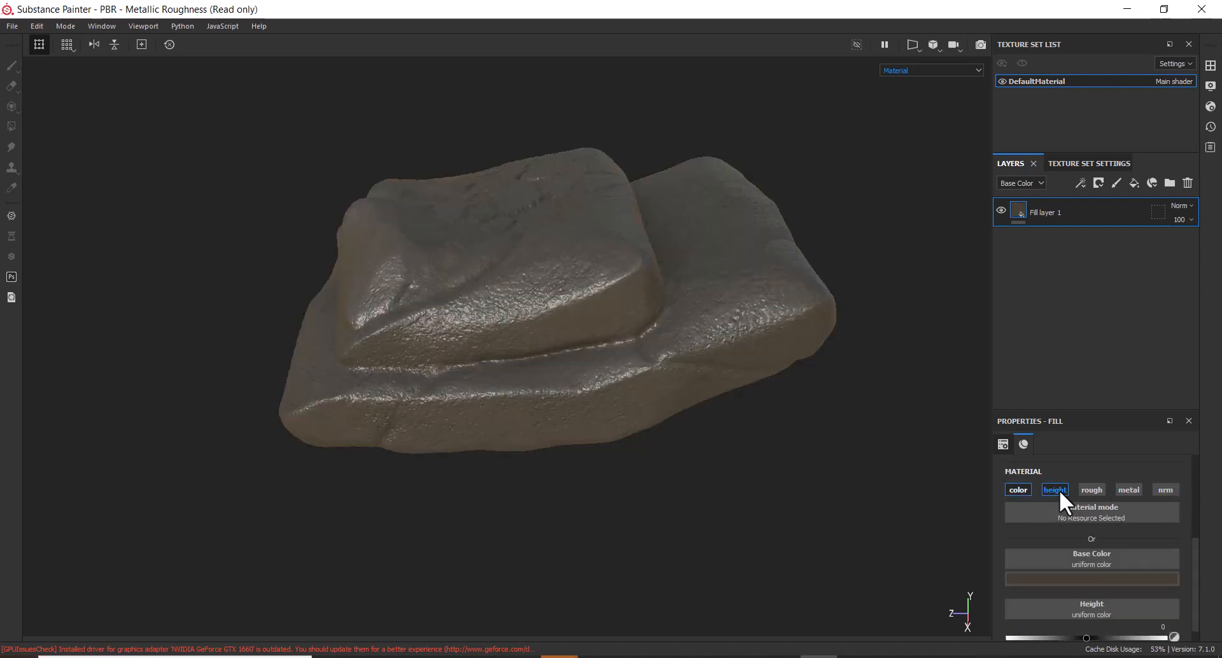
{"action": "left_click", "coordinate": [1061, 490]}
{"action": "left_click", "coordinate": [1089, 490]}
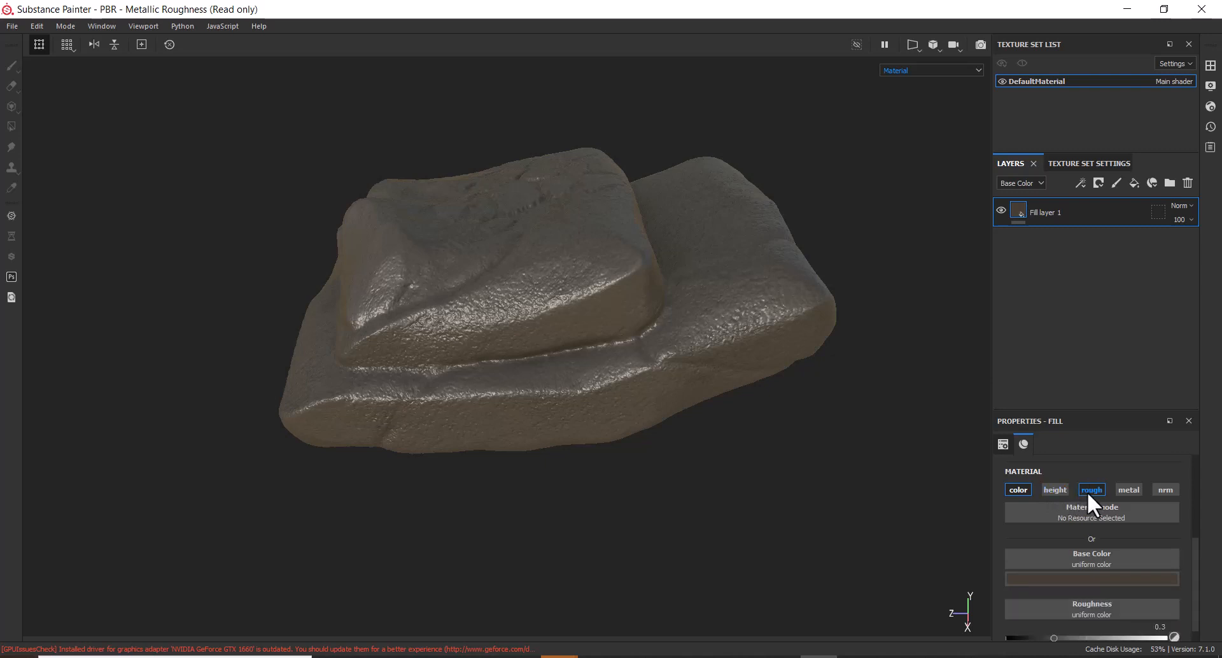
{"action": "left_click", "coordinate": [1090, 490]}
{"action": "left_click", "coordinate": [1129, 490]}
{"action": "left_click", "coordinate": [1129, 490]}
{"action": "left_click", "coordinate": [1128, 490]}
Adjust the fill's material sliders toward roughness 0.7036, metallic 0, and re-enable the roughness channel
{"action": "scroll", "coordinate": [1053, 603], "scroll_direction": "down", "scroll_amount": 1}
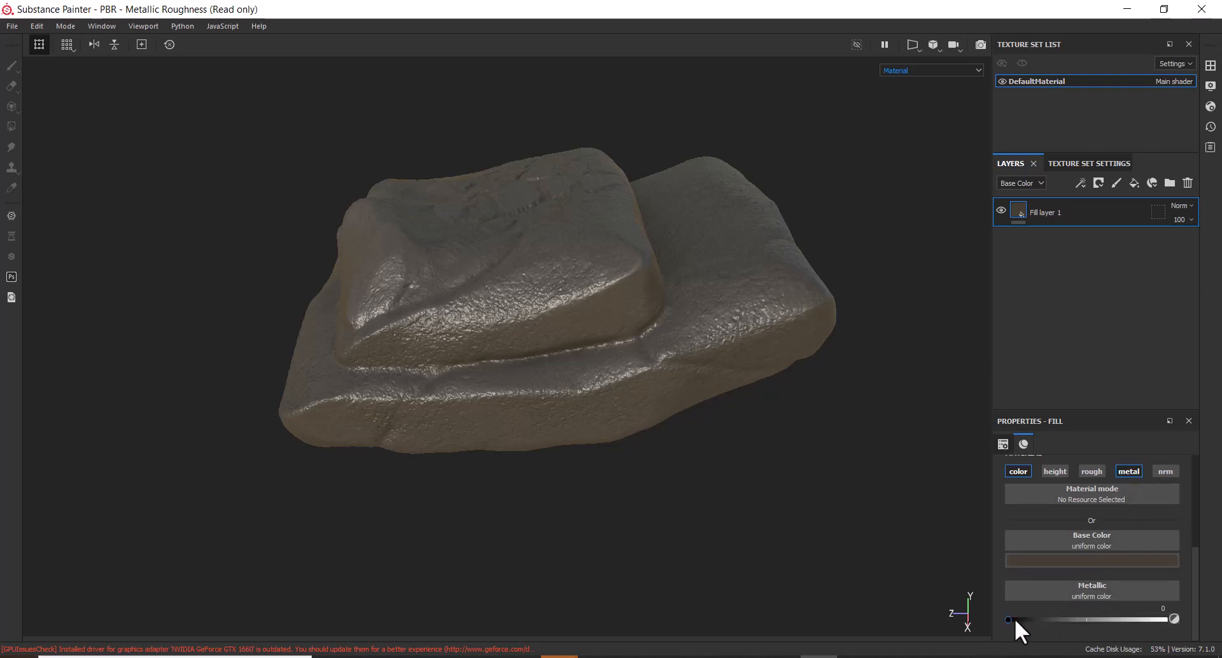
{"action": "left_click_drag", "start_coordinate": [1012, 619], "coordinate": [1170, 618]}
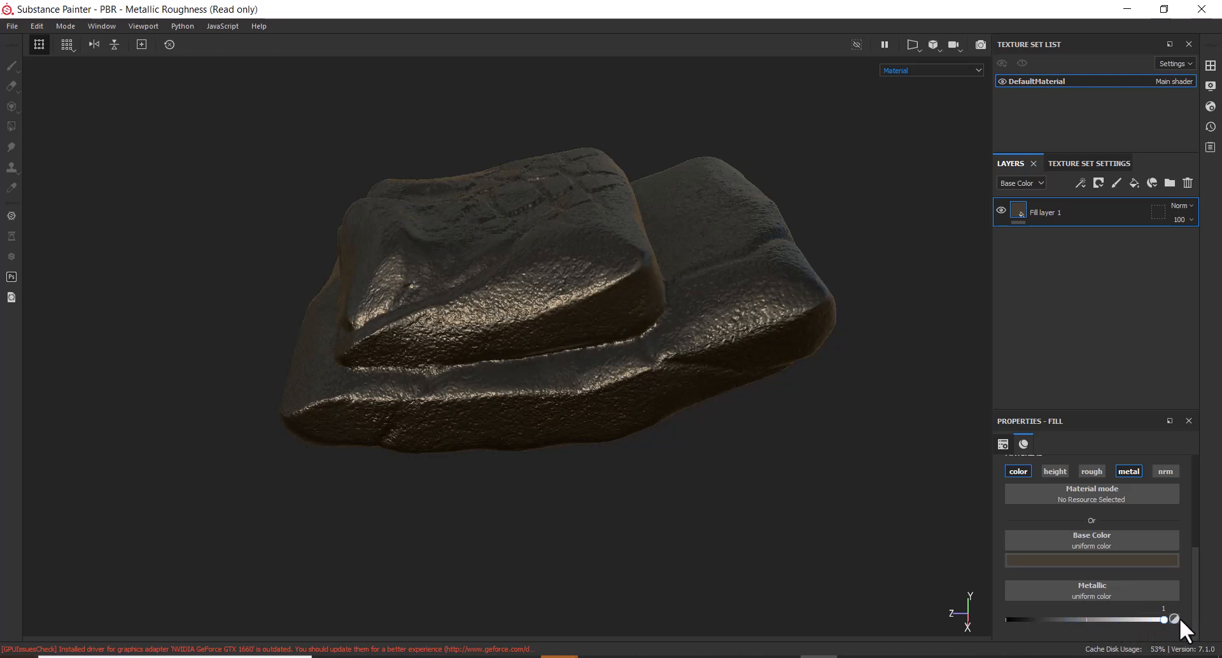
{"action": "left_click_drag", "start_coordinate": [1179, 615], "coordinate": [1119, 636]}
{"action": "left_click", "coordinate": [1091, 471]}
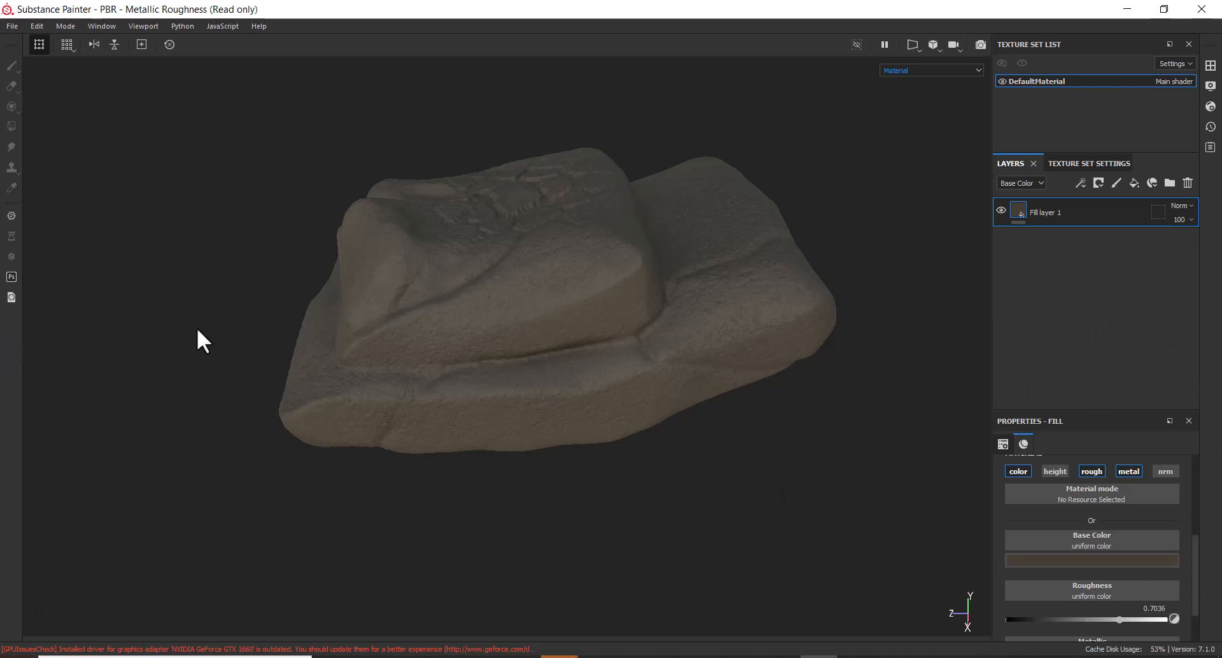
Switch the viewport back to the full material display
{"action": "left_click", "coordinate": [147, 26]}
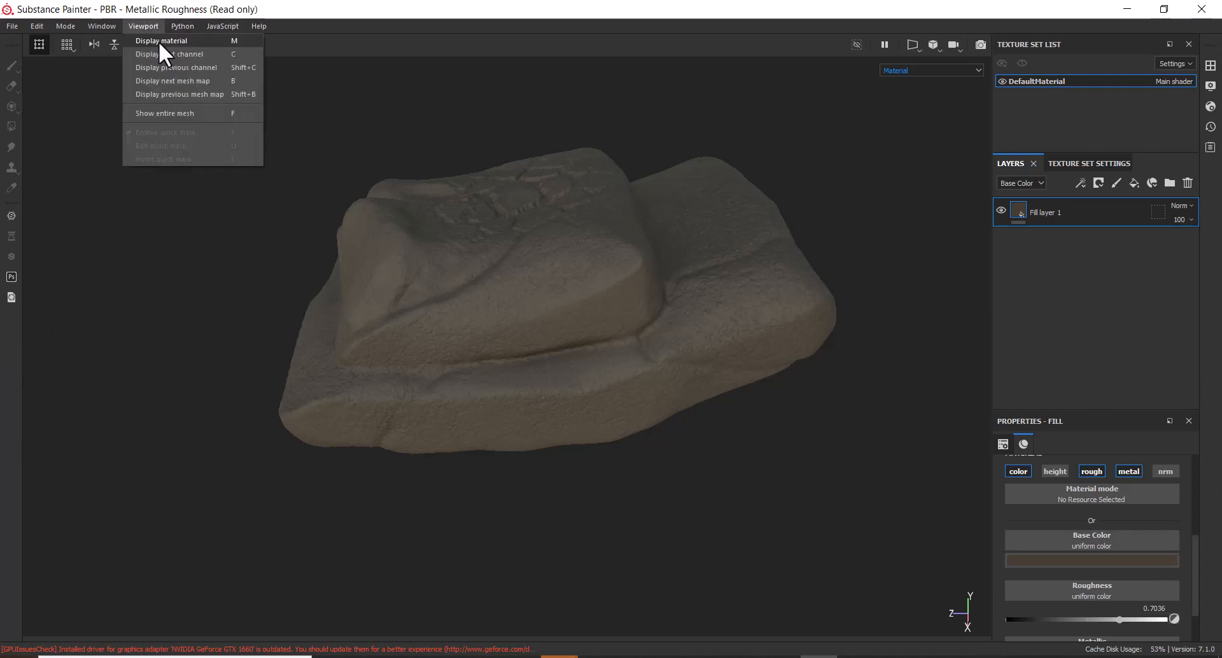
{"action": "left_click", "coordinate": [161, 41]}
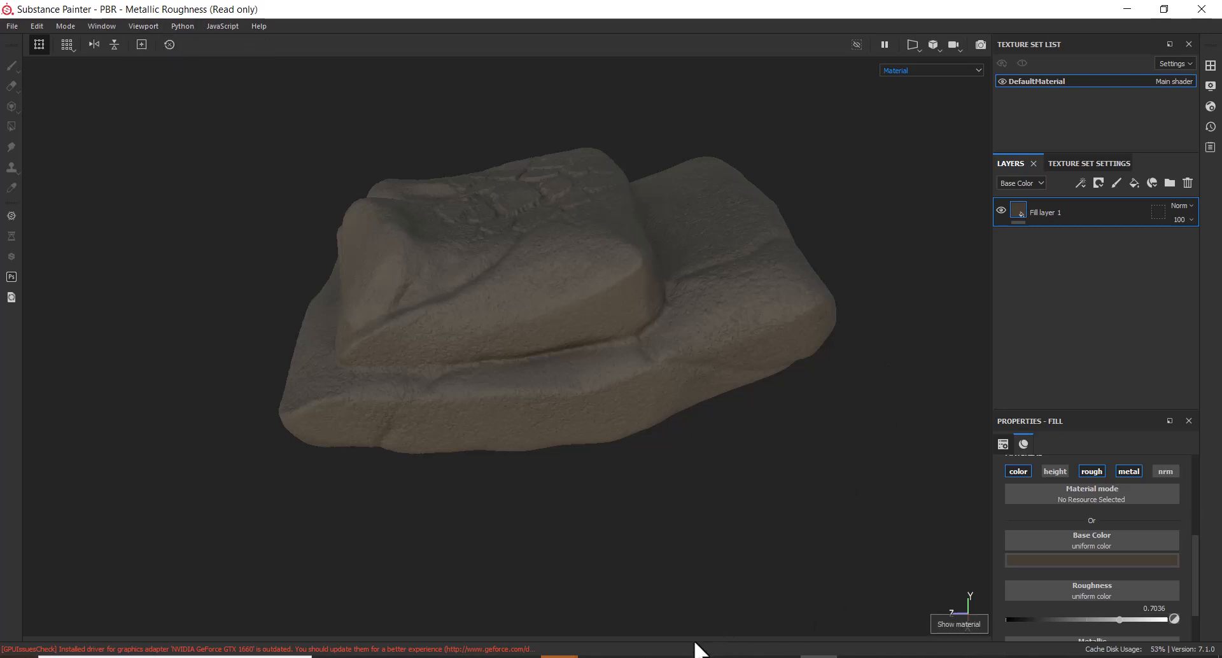
{"action": "left_click", "coordinate": [952, 624]}
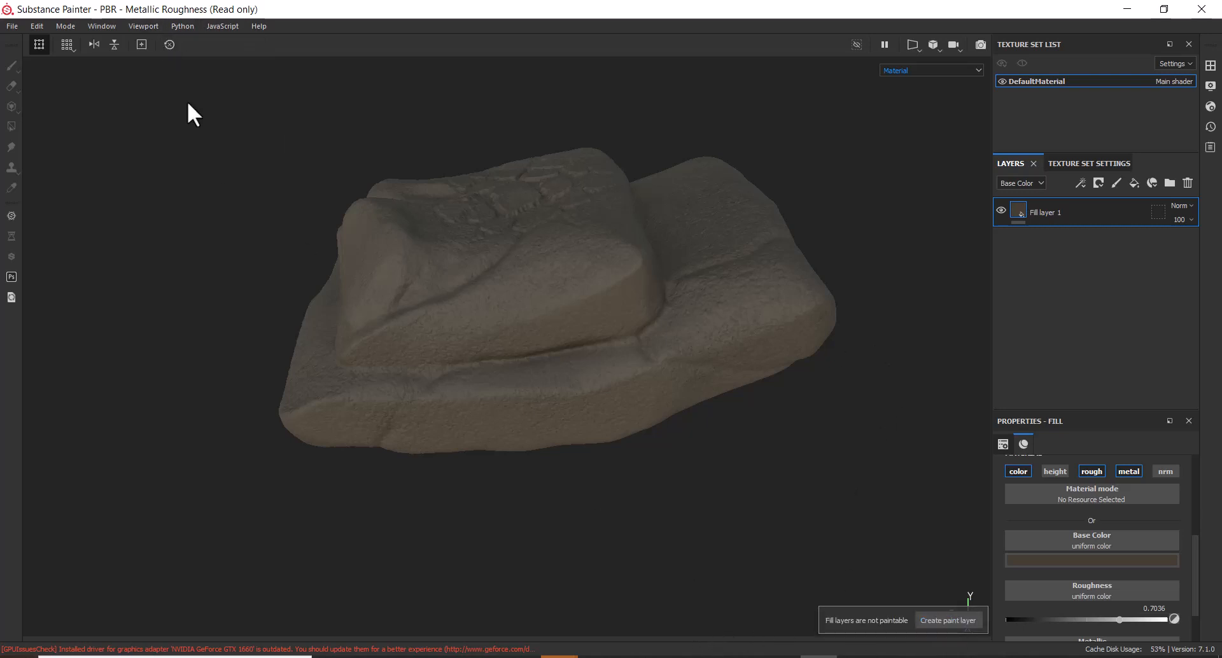
Bring up the Window > Views list of panels
{"action": "left_click", "coordinate": [107, 25]}
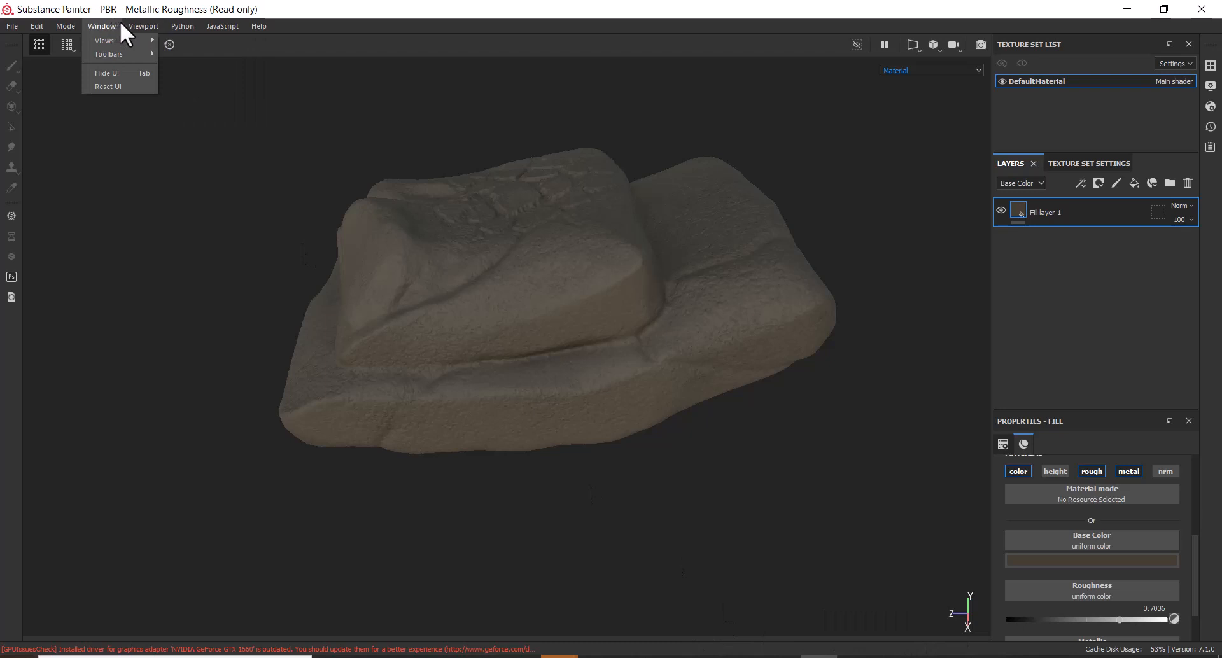
{"action": "mouse_move", "coordinate": [143, 25]}
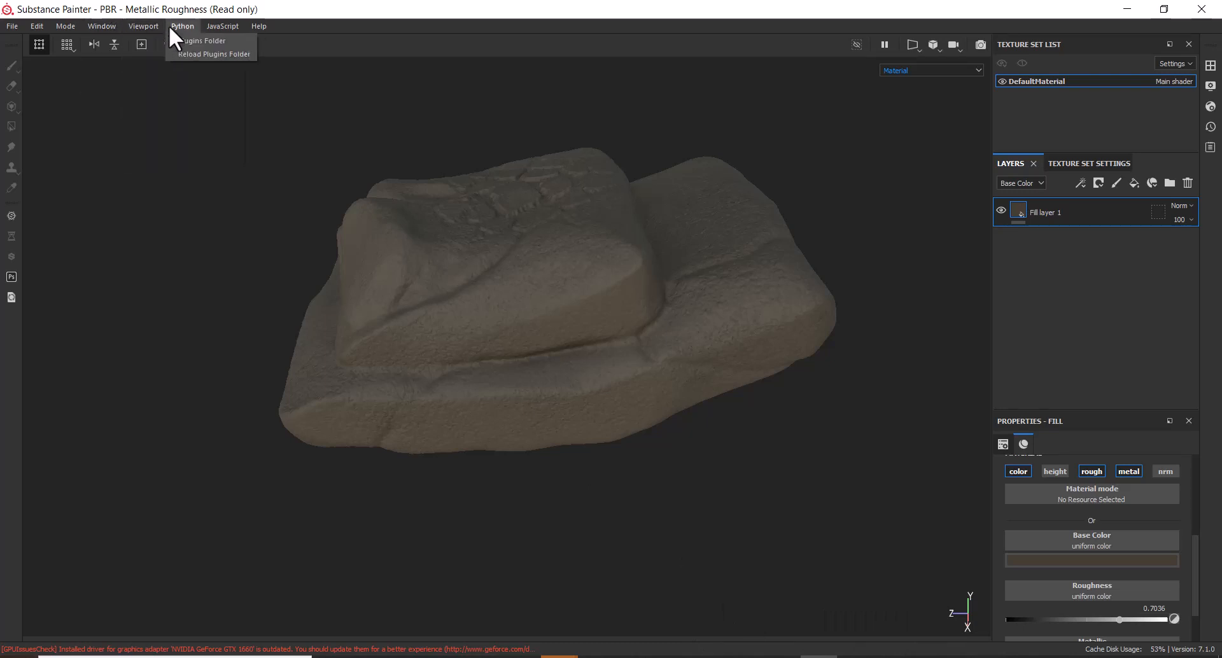
{"action": "mouse_move", "coordinate": [101, 23]}
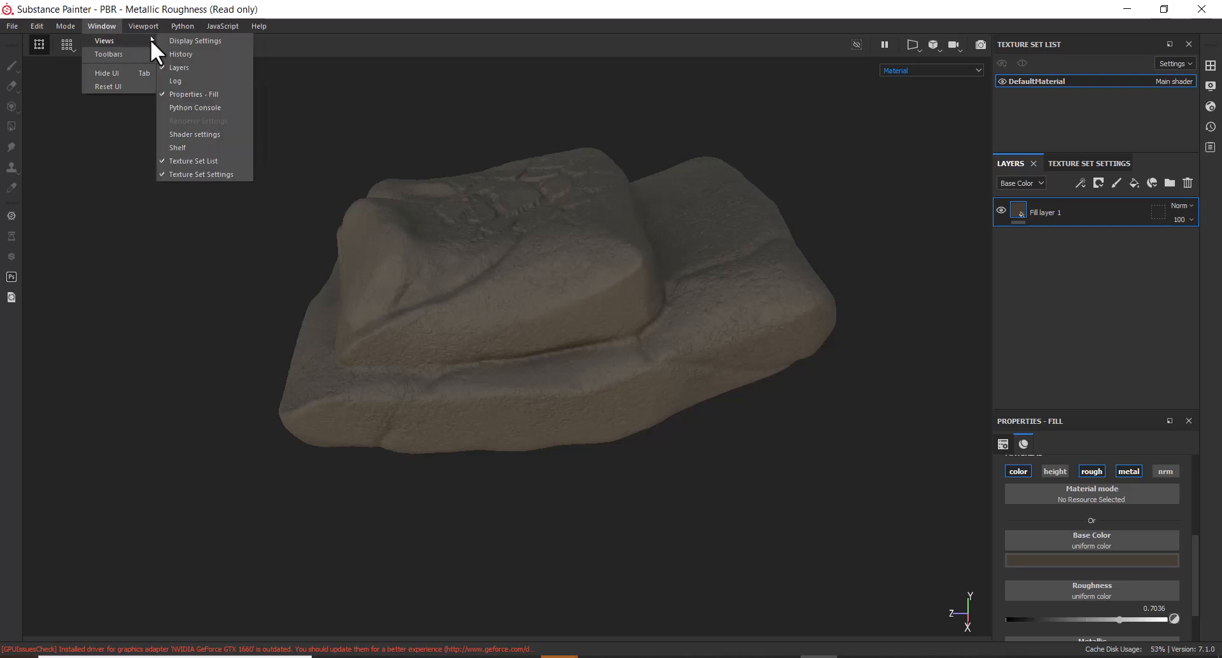
Show the Shelf panel and move it away from the rock
{"action": "left_click", "coordinate": [211, 146]}
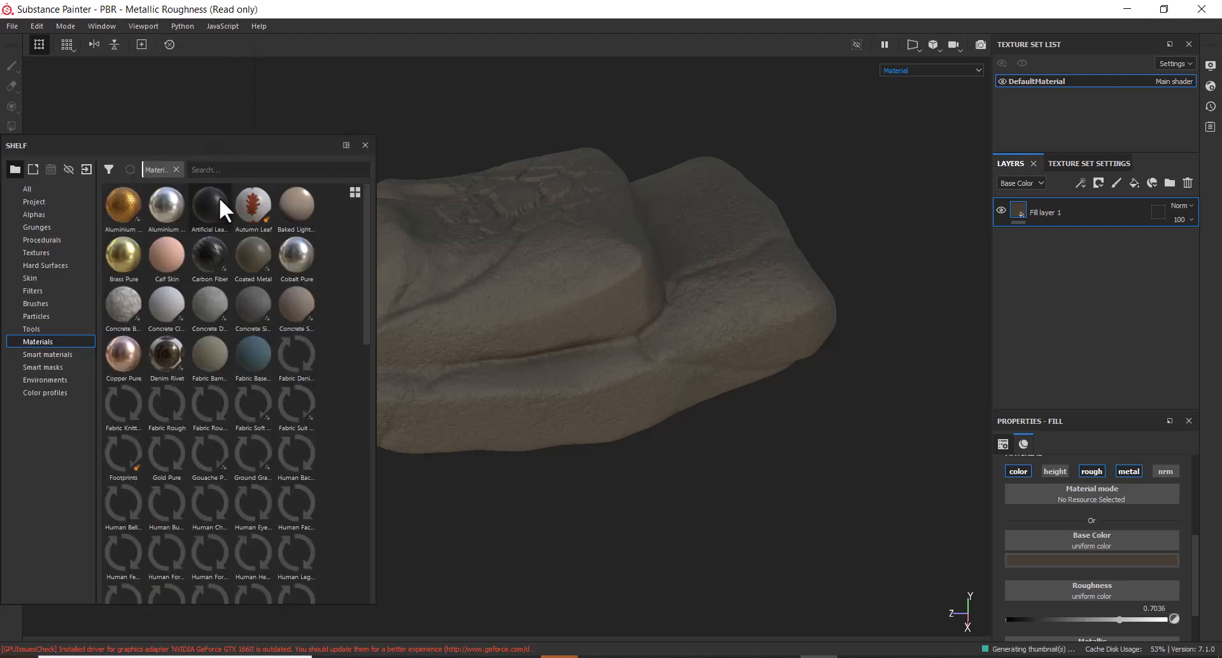
{"action": "left_click_drag", "start_coordinate": [226, 145], "coordinate": [278, 105]}
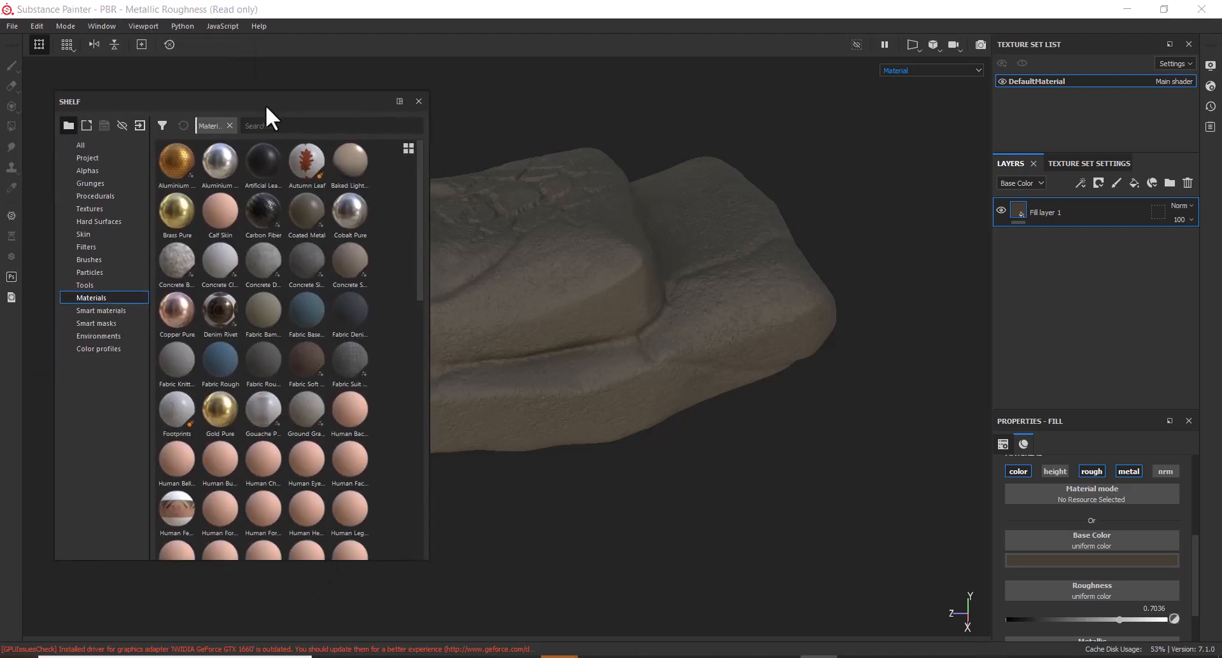
{"action": "left_click", "coordinate": [149, 26]}
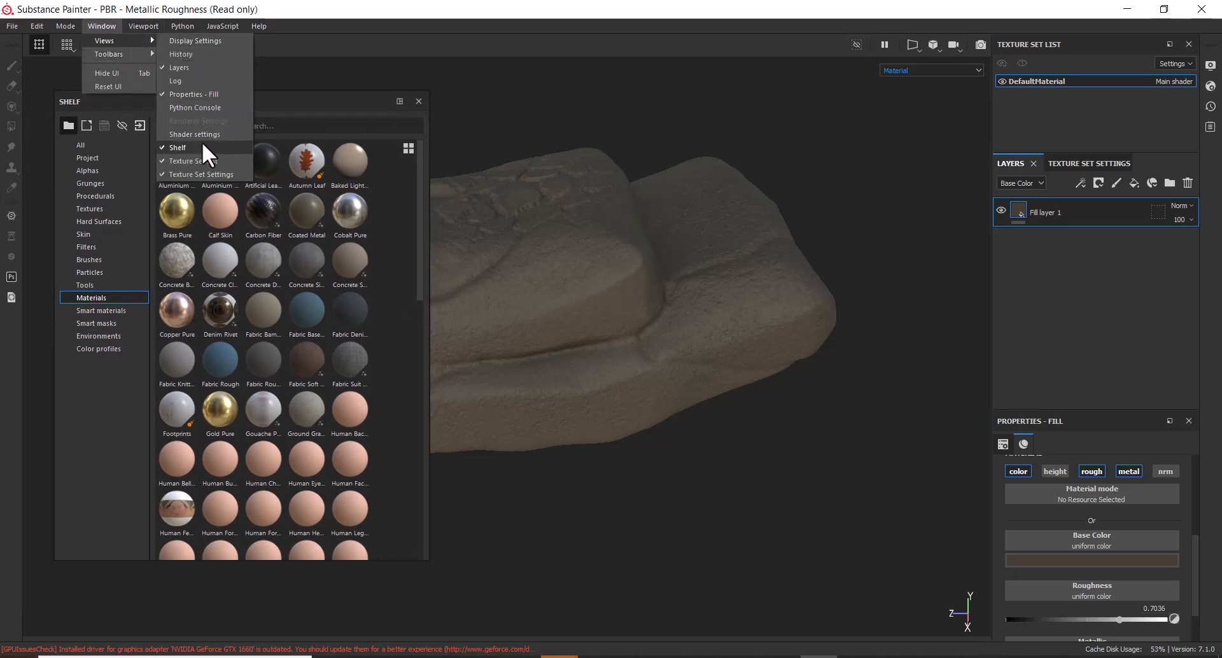
{"action": "left_click", "coordinate": [304, 109]}
{"action": "left_click_drag", "start_coordinate": [307, 101], "coordinate": [318, 91]}
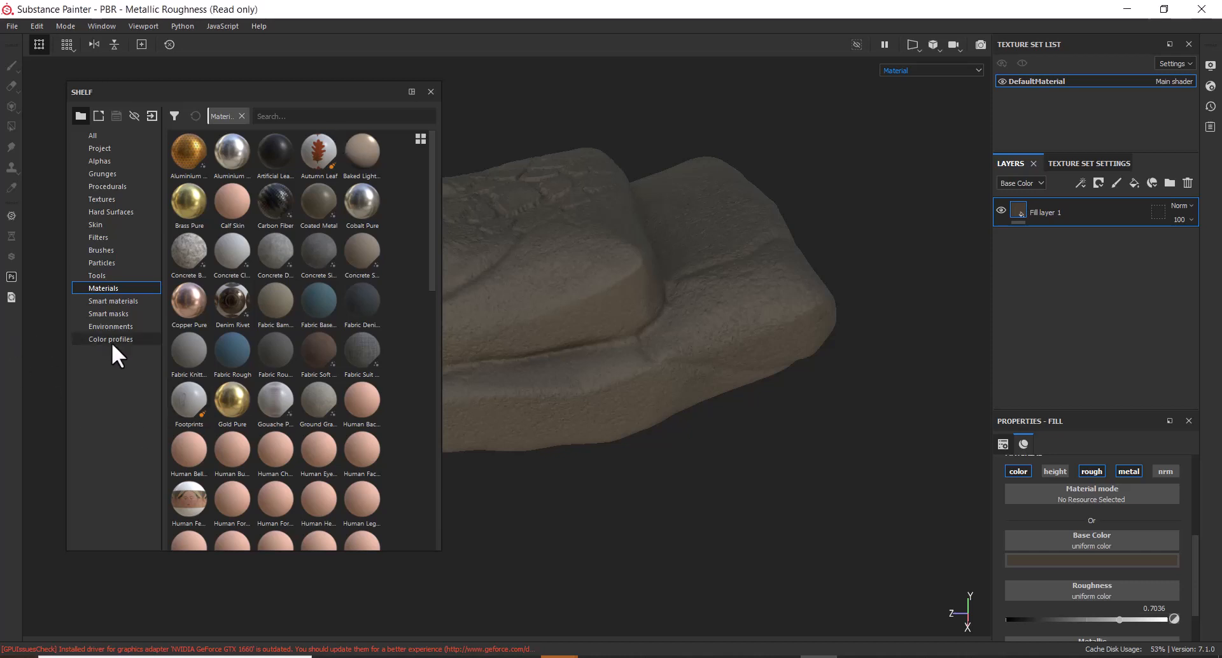
Filter the shelf's Materials with the search term 'con'
{"action": "left_click", "coordinate": [105, 297]}
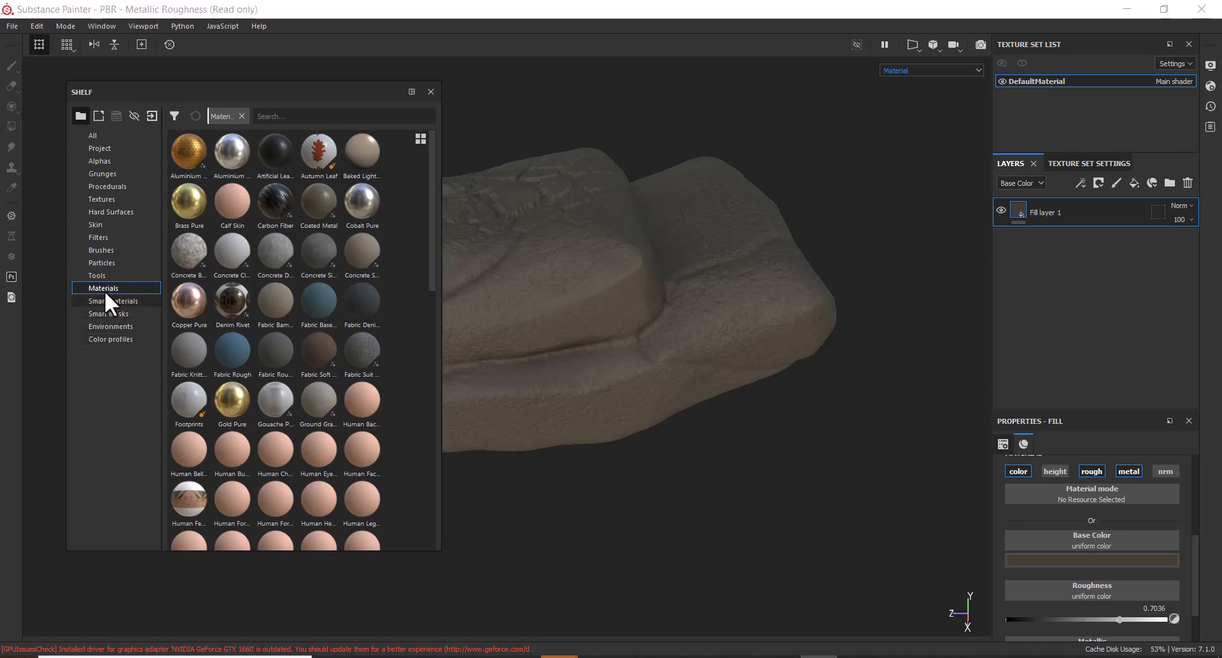
{"action": "left_click", "coordinate": [102, 288]}
{"action": "left_click", "coordinate": [298, 116]}
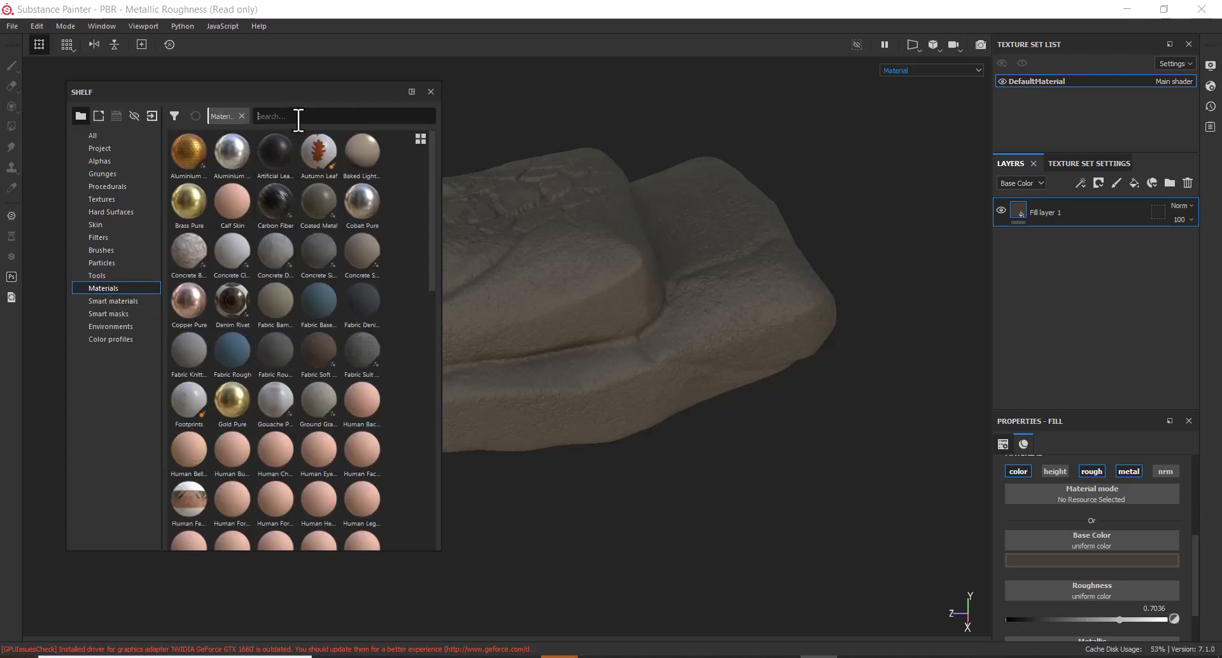
{"action": "type", "text": "roc"}
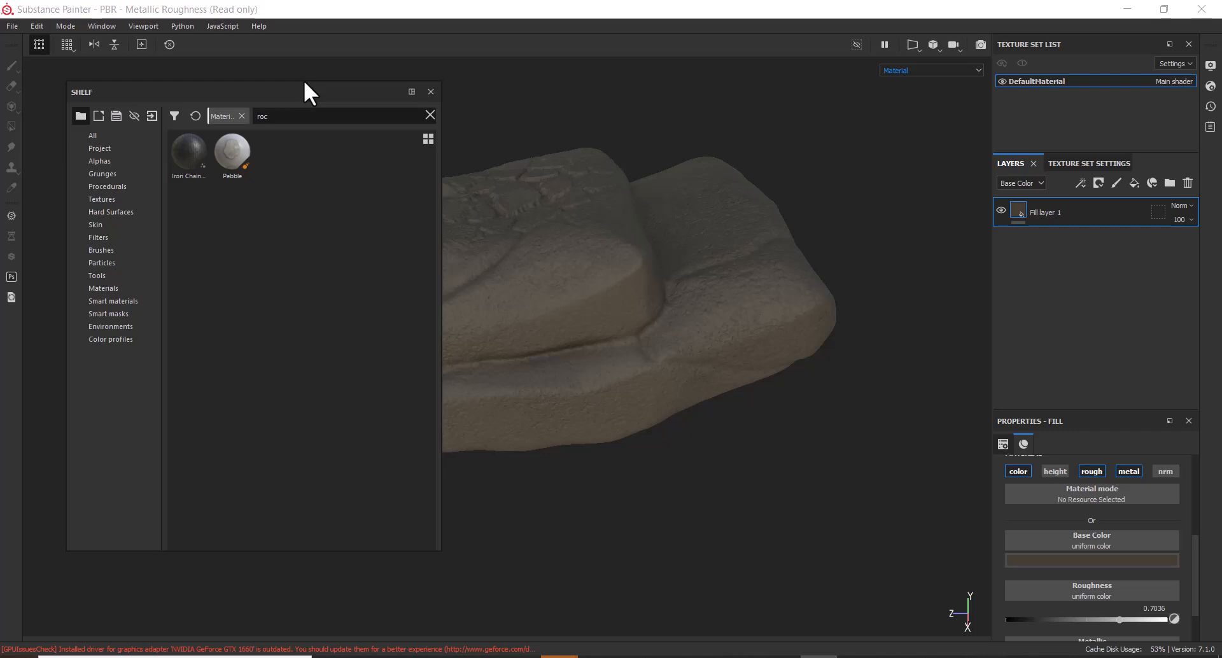
{"action": "key", "text": "BackSpace"}
{"action": "key", "text": "BackSpace"}
{"action": "key", "text": "BackSpace"}
{"action": "type", "text": "con"}
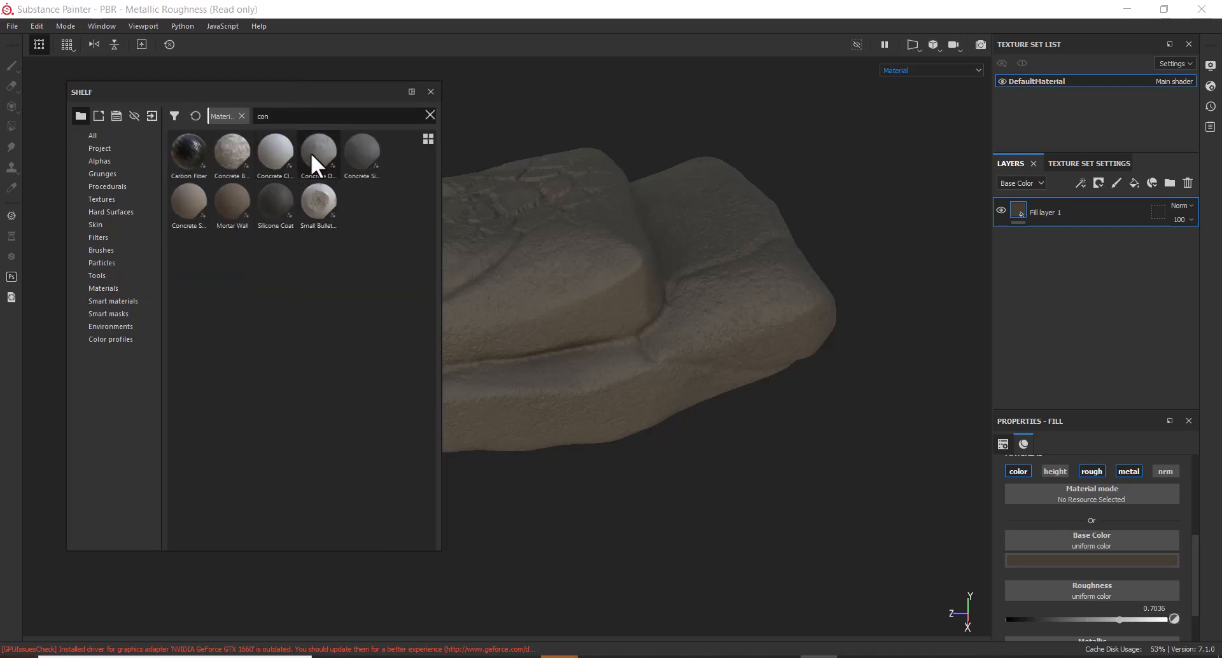
Try the Concrete Dusty and Concrete Simple materials on the rock, undoing each one
{"action": "left_click_drag", "start_coordinate": [330, 149], "coordinate": [639, 292]}
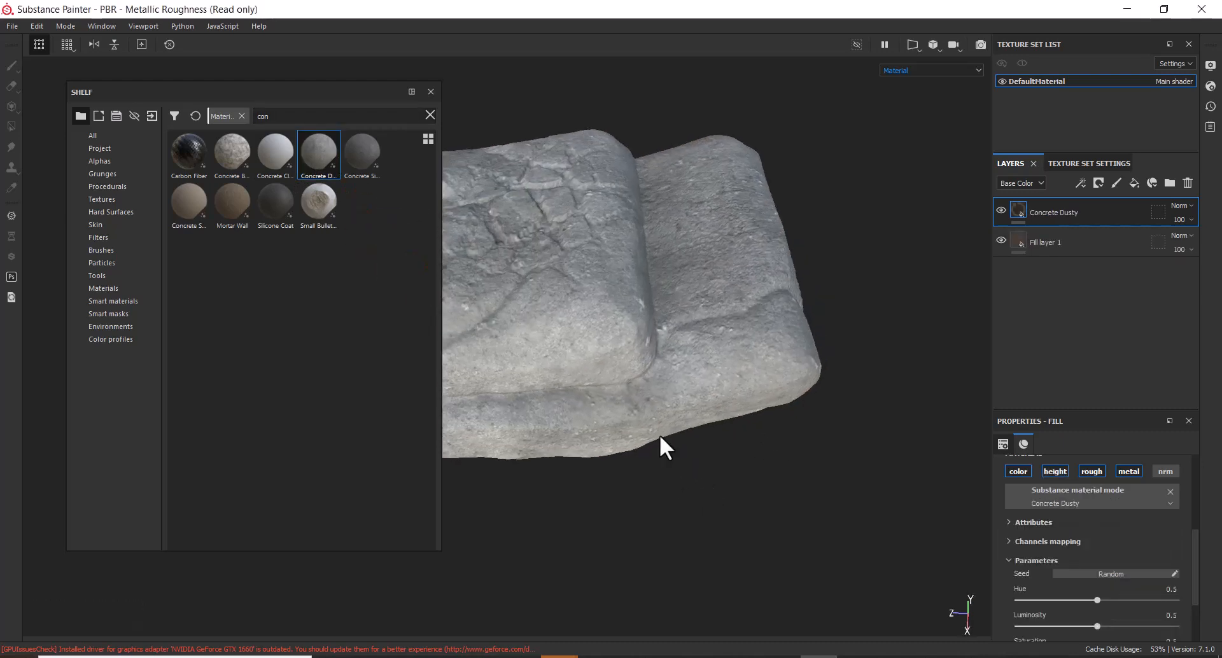
{"action": "left_click_drag", "start_coordinate": [659, 434], "coordinate": [773, 425], "text": "alt"}
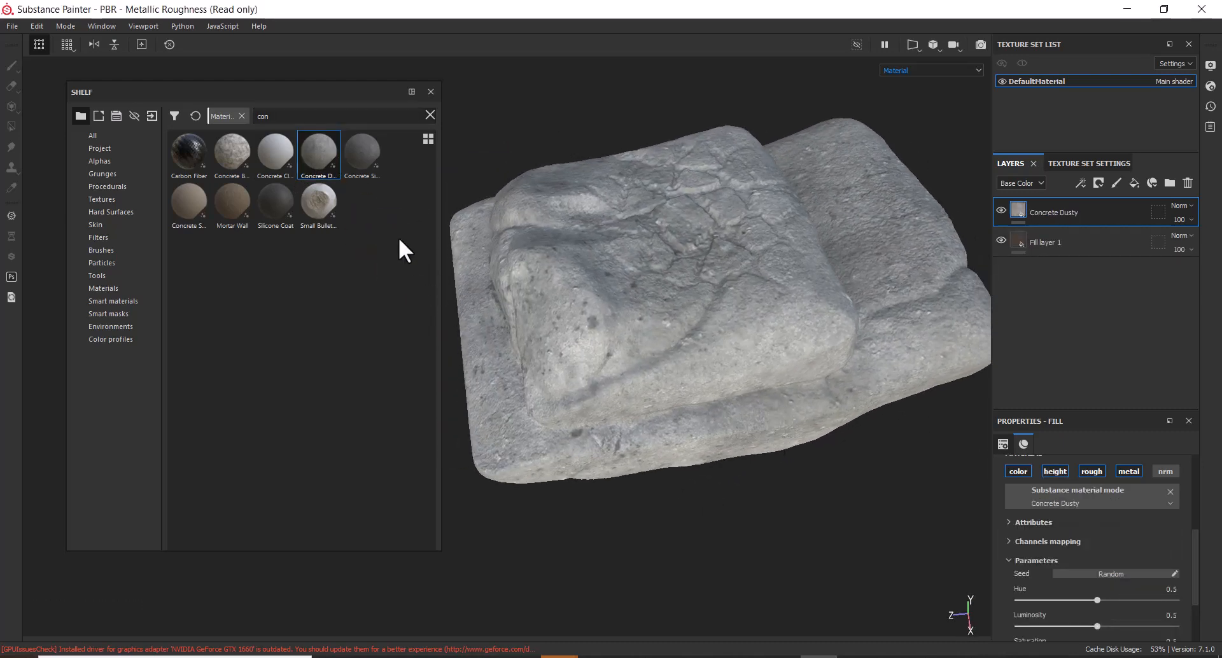
{"action": "left_click_drag", "start_coordinate": [960, 308], "coordinate": [829, 366], "text": "alt"}
{"action": "key", "text": "ctrl+z"}
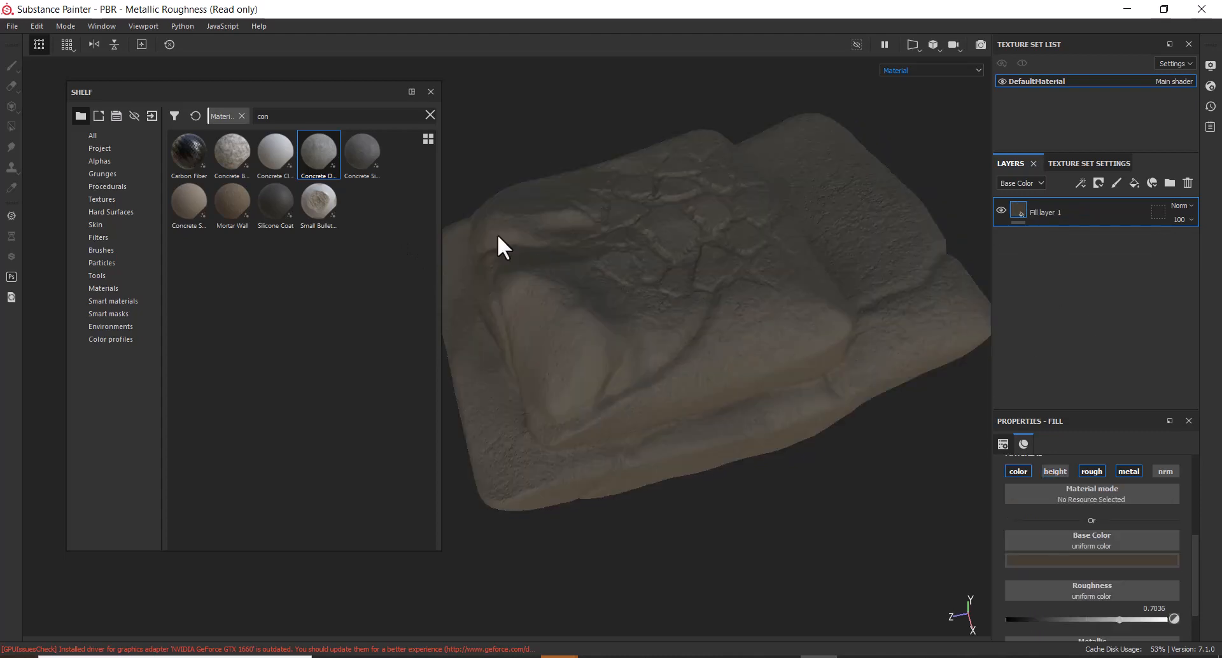
{"action": "left_click_drag", "start_coordinate": [373, 156], "coordinate": [678, 321]}
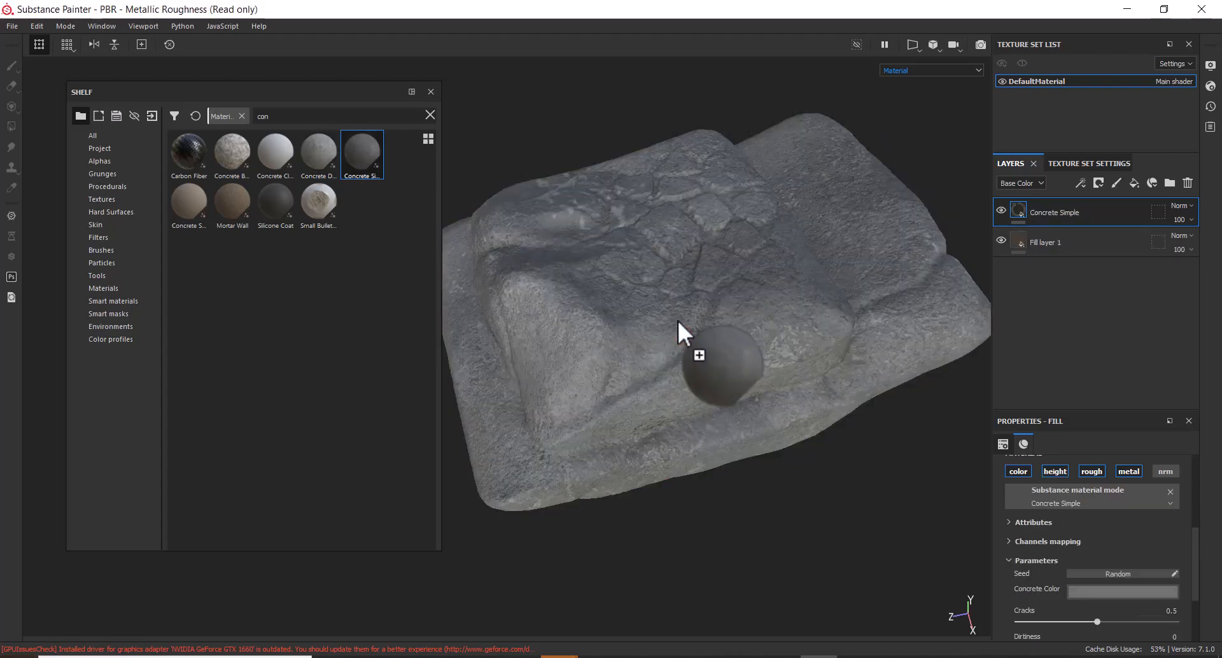
{"action": "left_click_drag", "start_coordinate": [772, 494], "coordinate": [767, 364], "text": "alt"}
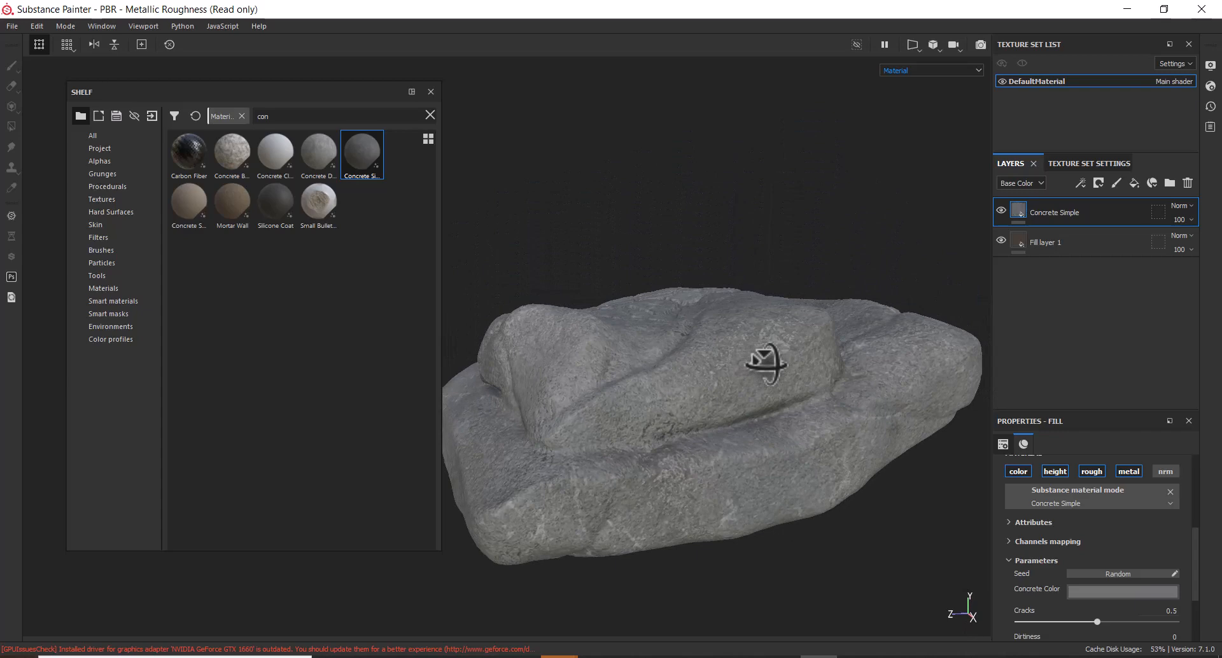
{"action": "key", "text": "ctrl+z"}
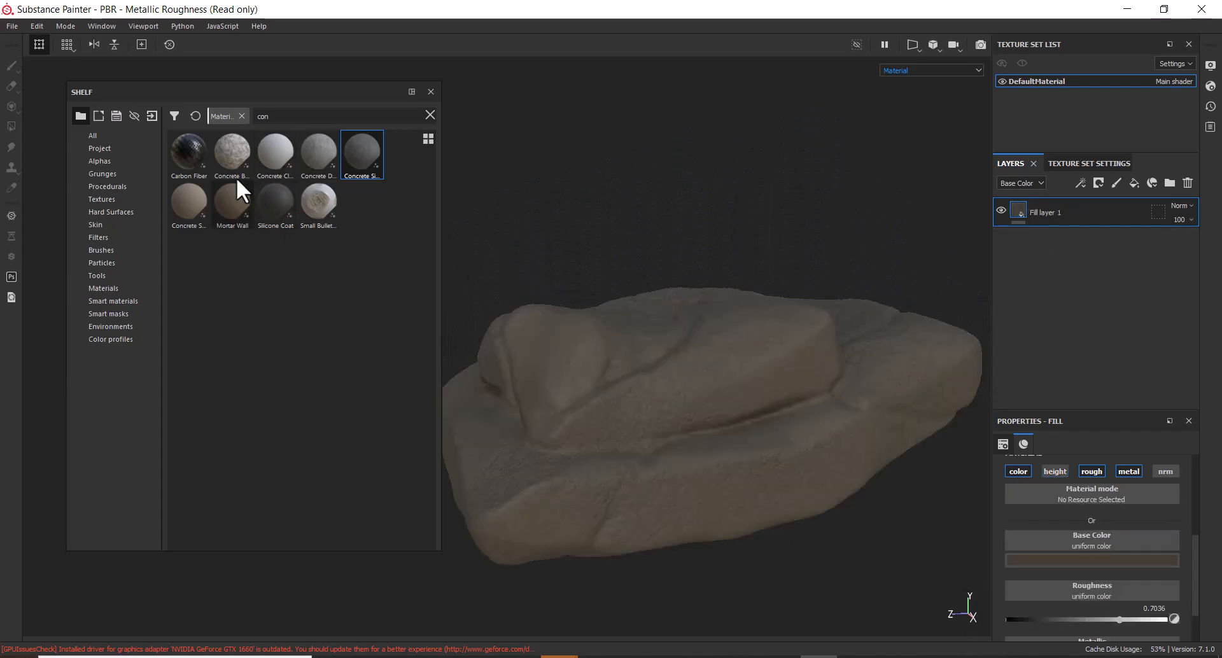
Try Concrete Bare and undo it, then apply Mortar Wall and inspect the rock up close
{"action": "left_click_drag", "start_coordinate": [229, 150], "coordinate": [746, 229]}
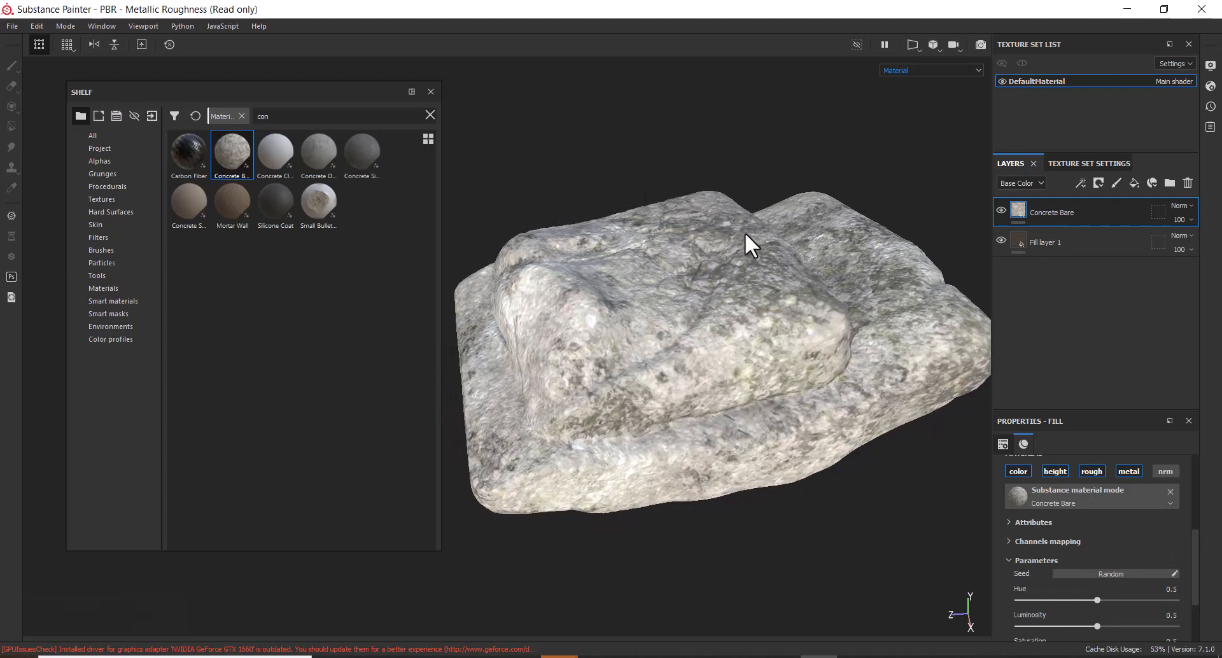
{"action": "key", "text": "ctrl+z"}
{"action": "left_click_drag", "start_coordinate": [251, 202], "coordinate": [648, 374]}
{"action": "left_click_drag", "start_coordinate": [719, 397], "coordinate": [753, 363], "text": "alt"}
{"action": "right_click_drag", "start_coordinate": [783, 368], "coordinate": [734, 373], "text": "alt"}
{"action": "left_click_drag", "start_coordinate": [734, 372], "coordinate": [834, 373], "text": "alt"}
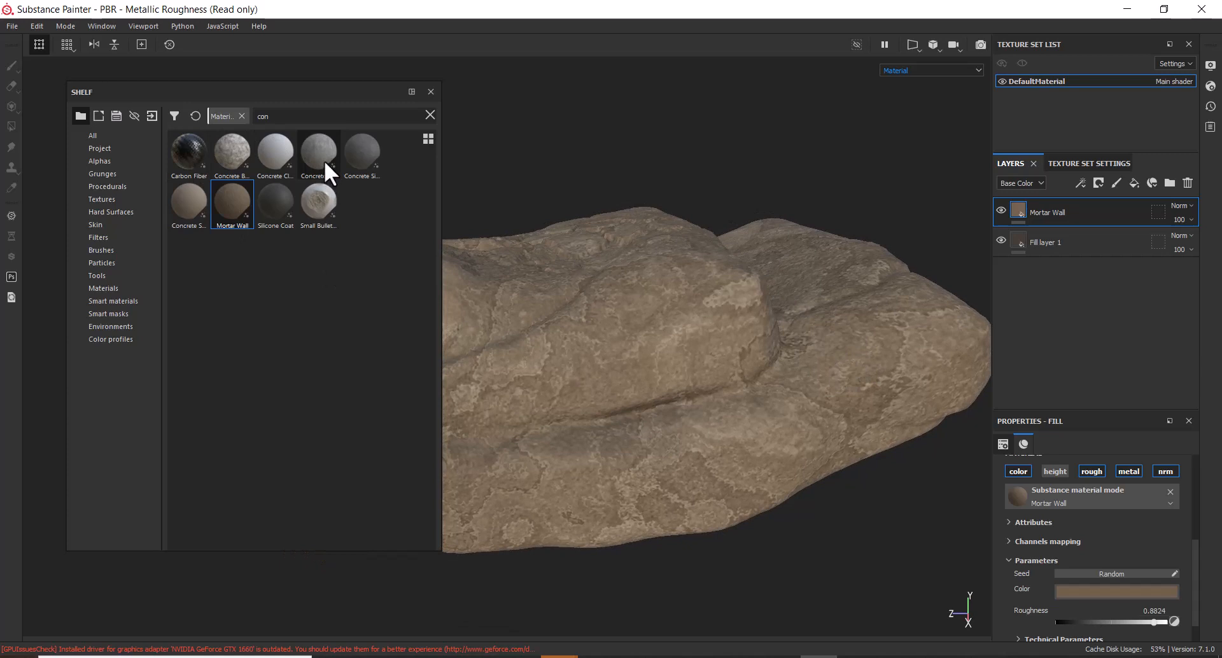
{"action": "right_click_drag", "start_coordinate": [838, 305], "coordinate": [744, 302], "text": "alt"}
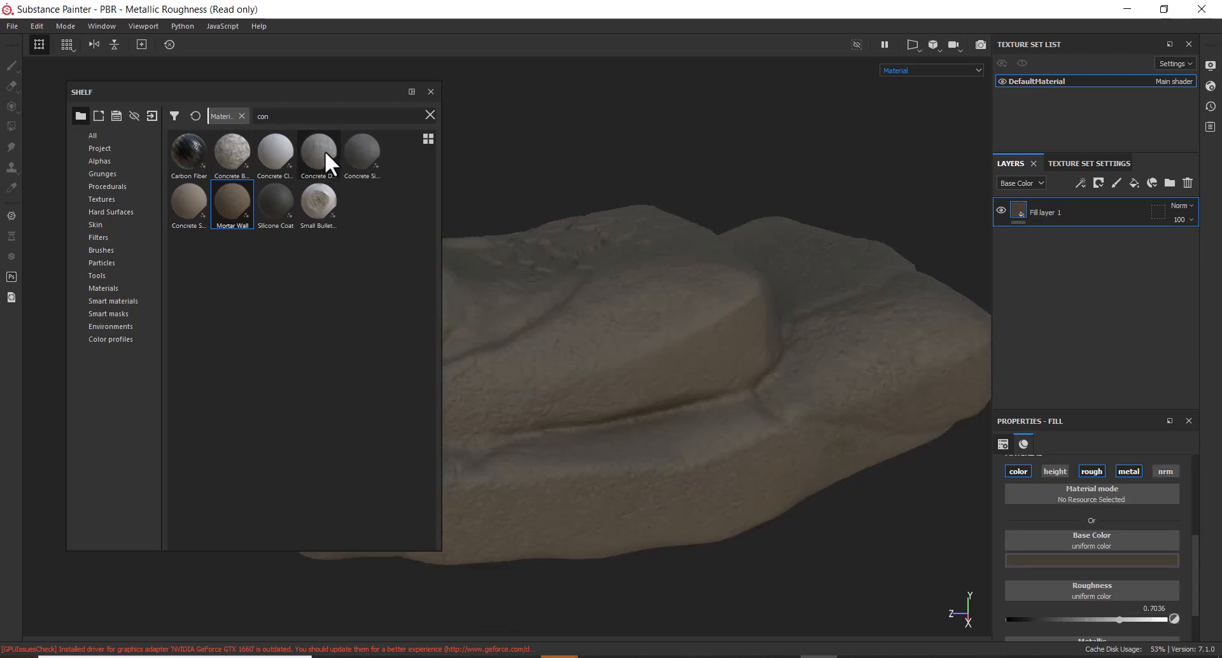
Reapply Concrete Dusty and move its layer below Fill layer 1
{"action": "left_click_drag", "start_coordinate": [325, 153], "coordinate": [653, 320]}
{"action": "left_click_drag", "start_coordinate": [800, 338], "coordinate": [806, 369], "text": "alt"}
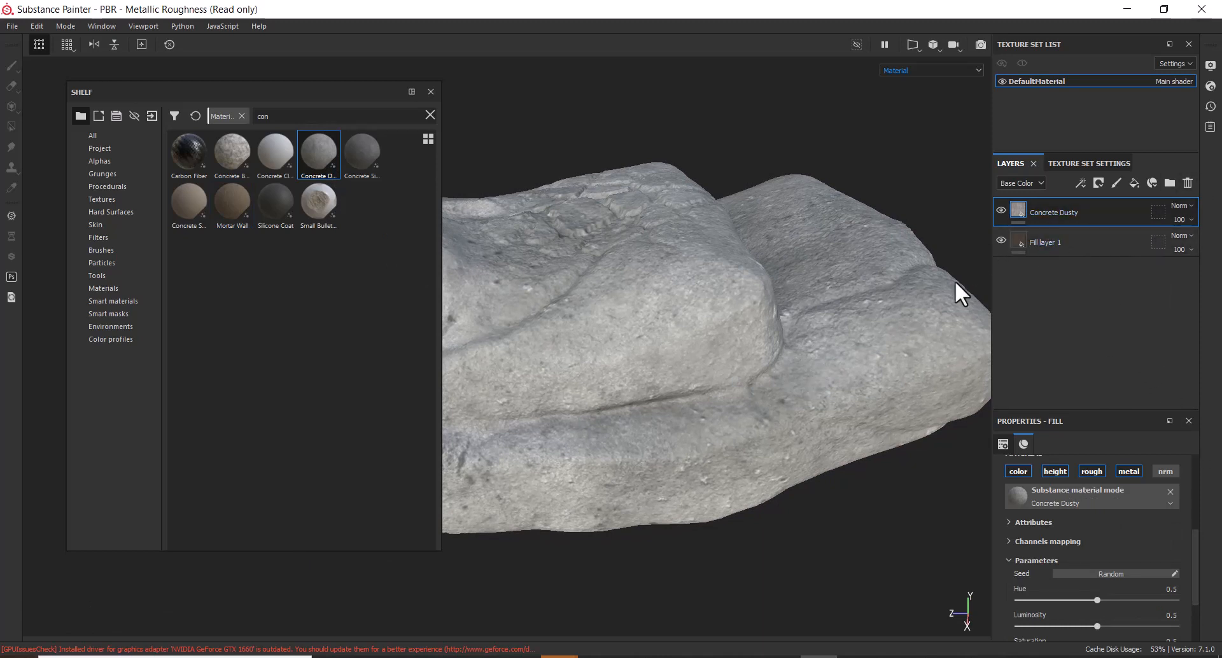
{"action": "left_click_drag", "start_coordinate": [1101, 212], "coordinate": [1103, 261]}
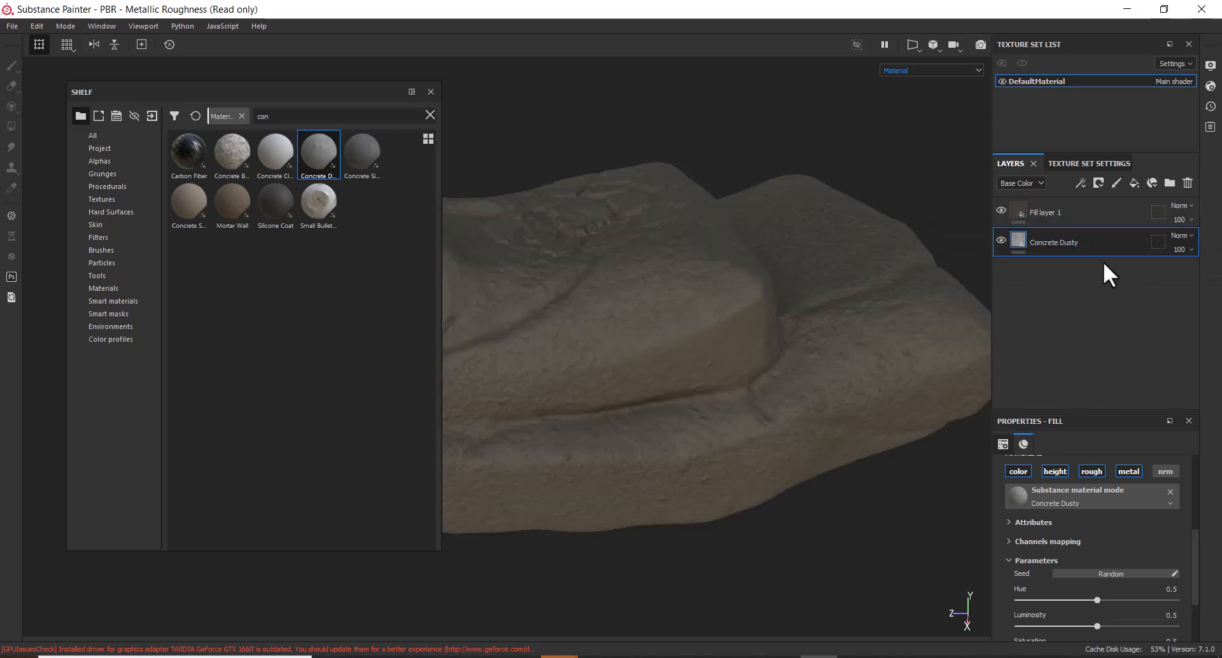
Give Fill layer 1 a black mask containing an empty generator
{"action": "left_click", "coordinate": [1094, 216]}
{"action": "right_click", "coordinate": [1088, 214]}
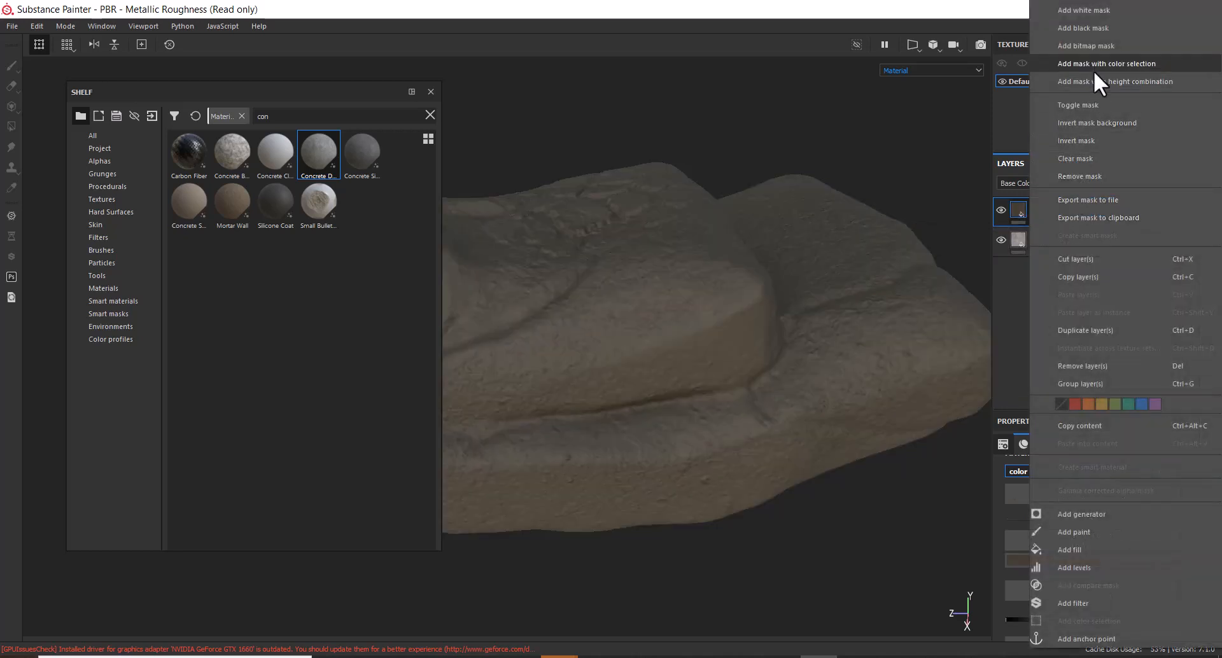
{"action": "left_click", "coordinate": [1086, 29]}
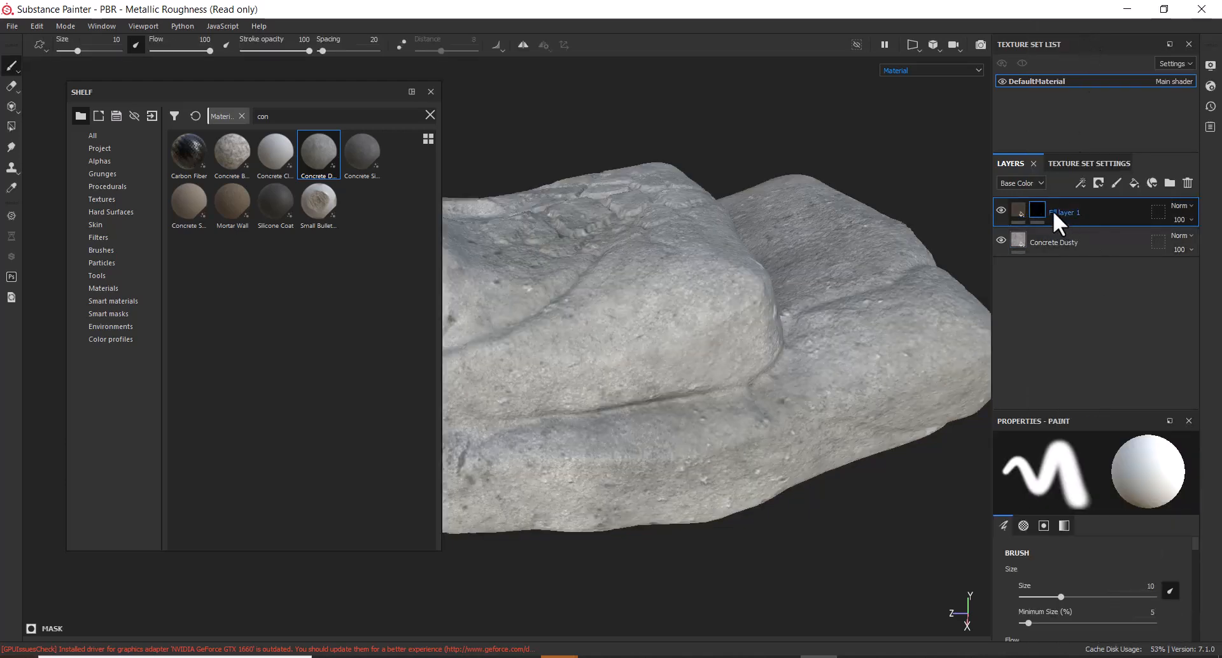
{"action": "mouse_move", "coordinate": [1034, 212]}
{"action": "right_click", "coordinate": [1035, 209]}
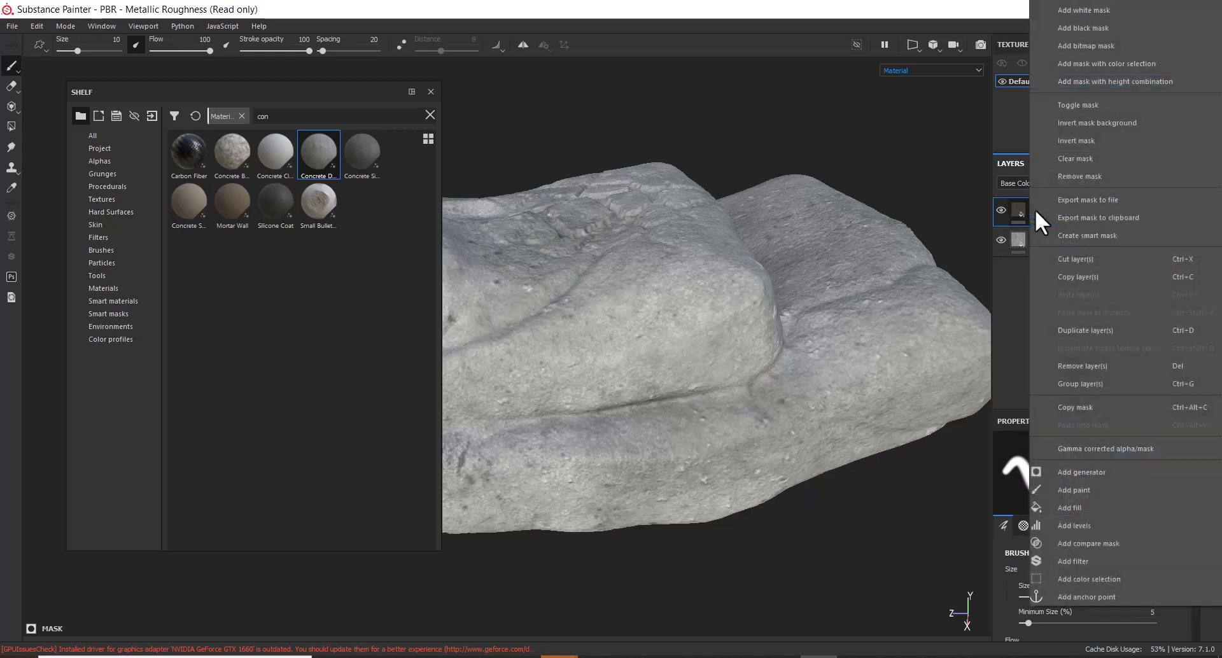
{"action": "left_click", "coordinate": [1105, 474]}
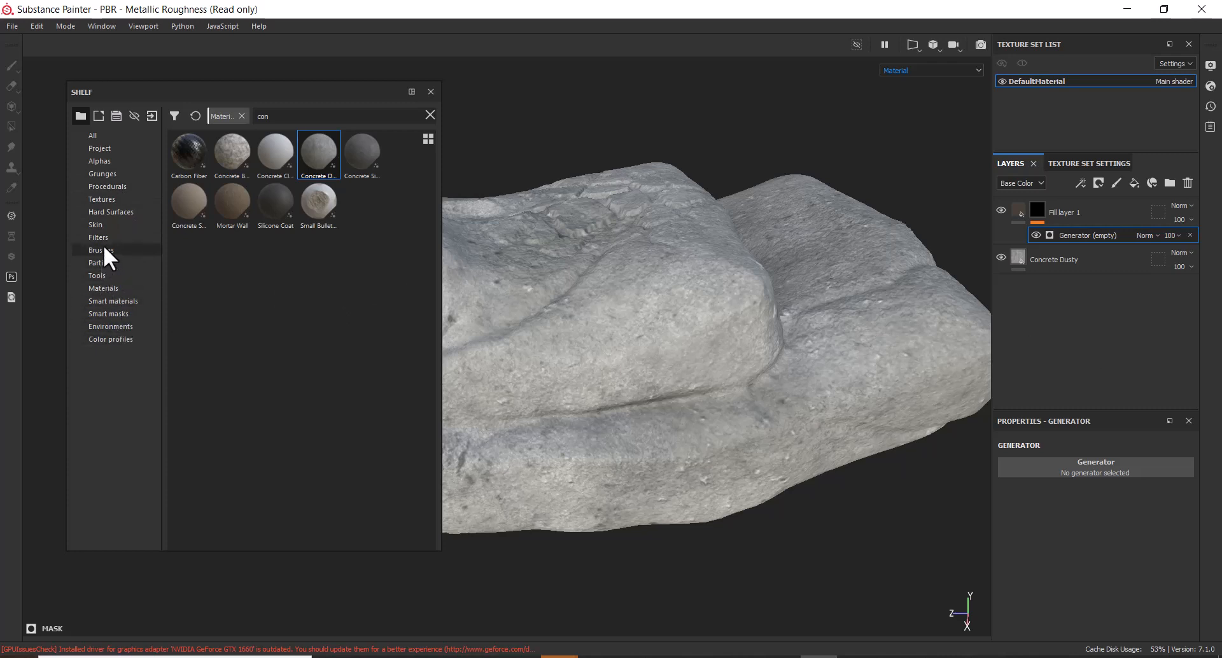
Browse the shelf categories from Alphas through Smart materials, ending on Smart masks
{"action": "left_click", "coordinate": [103, 160]}
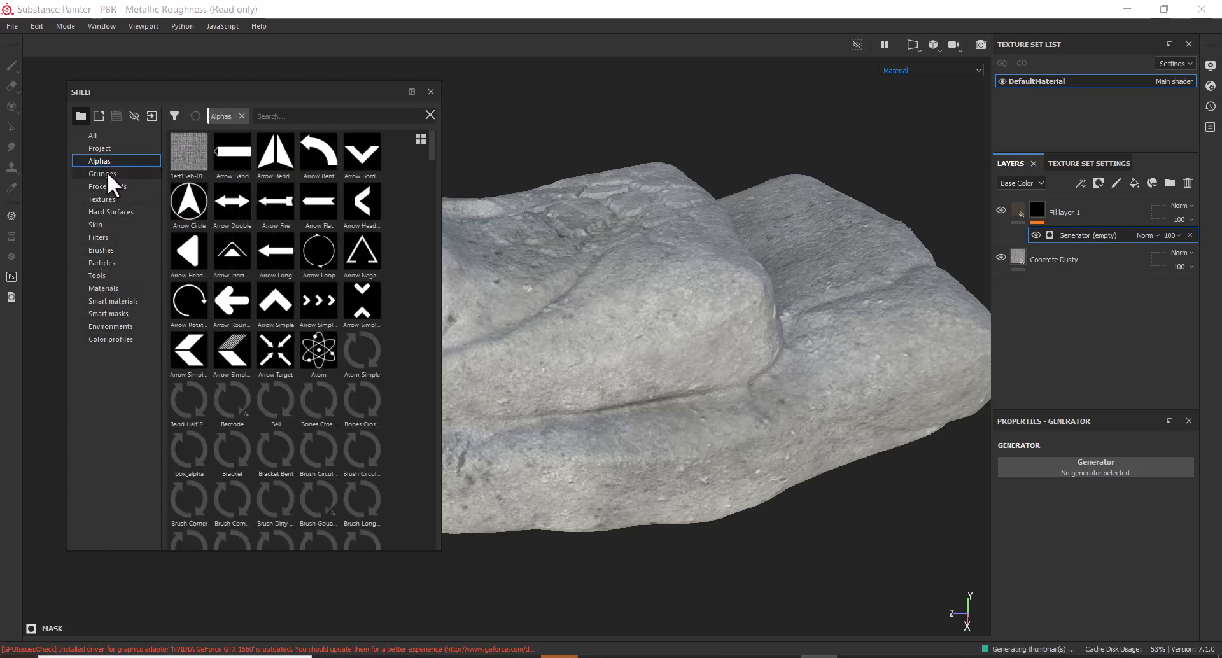
{"action": "left_click", "coordinate": [108, 174]}
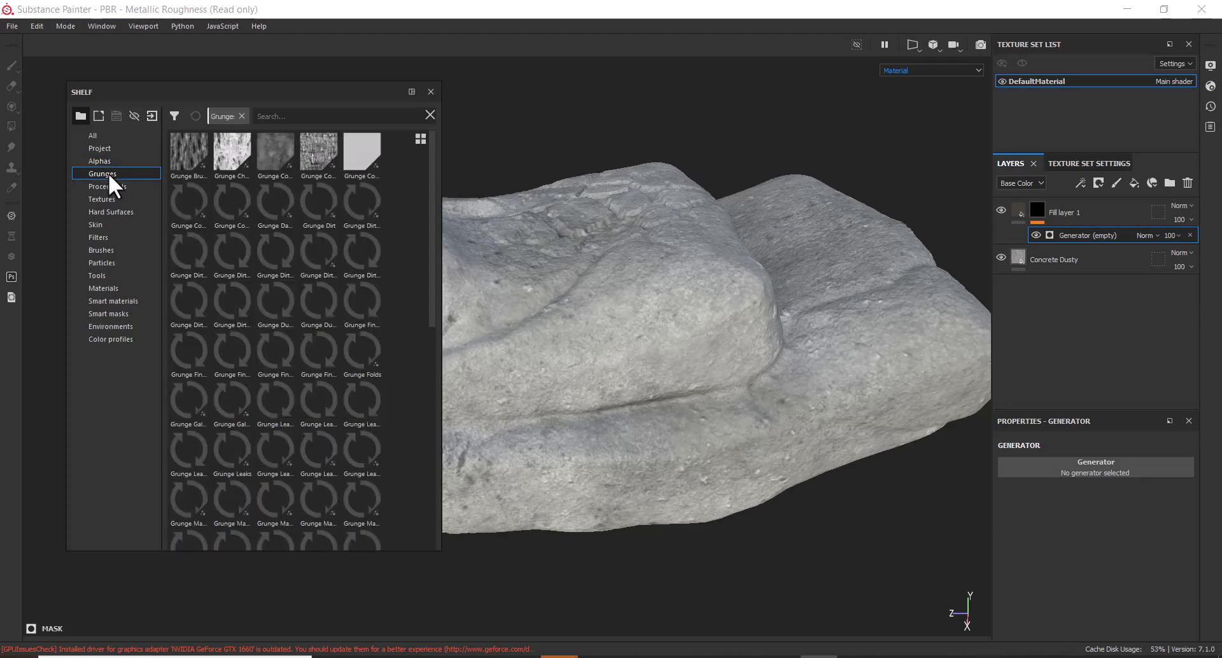
{"action": "left_click", "coordinate": [119, 188]}
{"action": "left_click", "coordinate": [107, 198]}
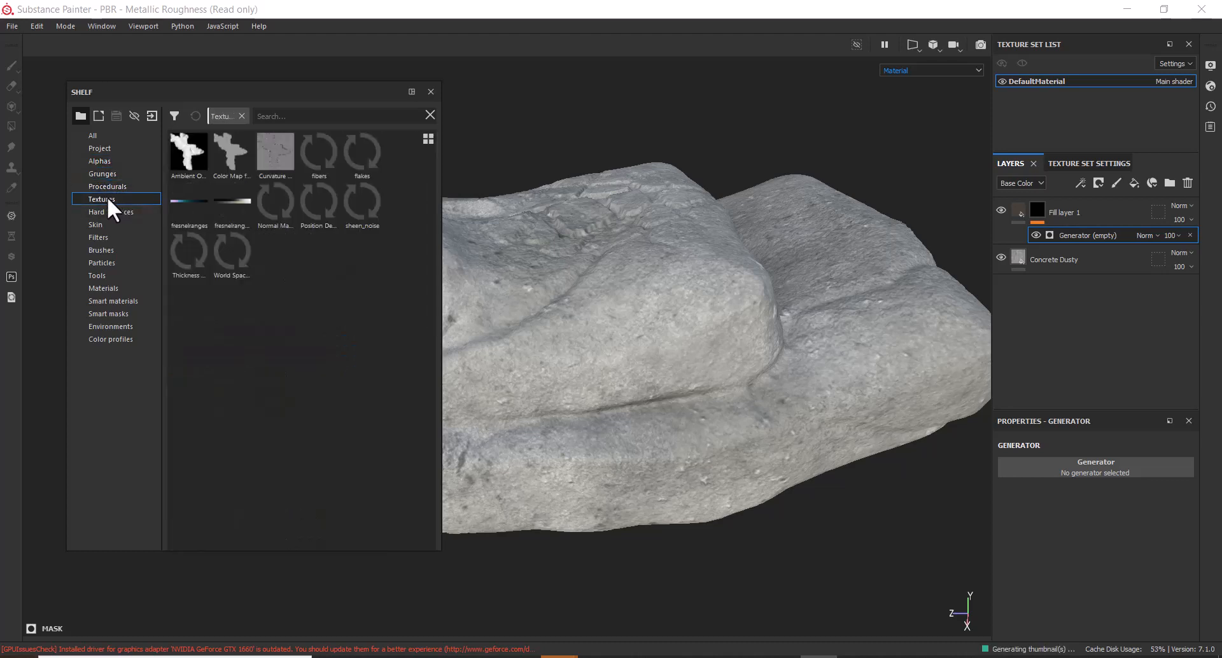
{"action": "left_click", "coordinate": [120, 212]}
{"action": "left_click", "coordinate": [96, 224]}
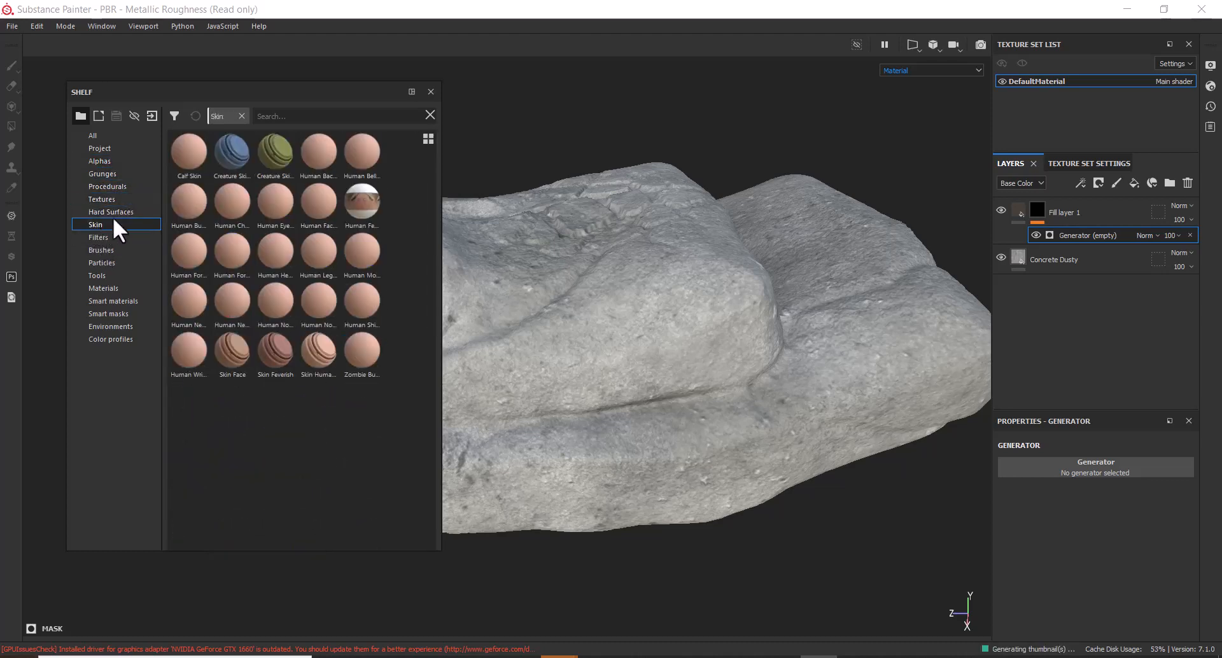
{"action": "left_click", "coordinate": [112, 215]}
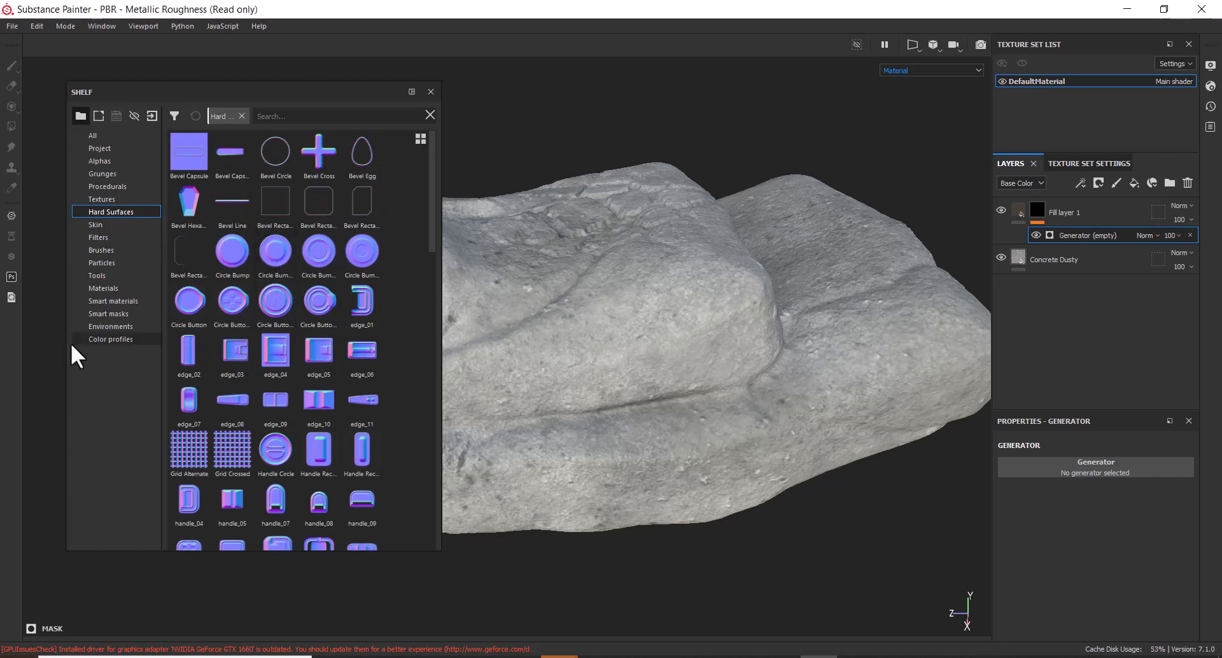
{"action": "left_click", "coordinate": [102, 225]}
{"action": "left_click", "coordinate": [98, 237]}
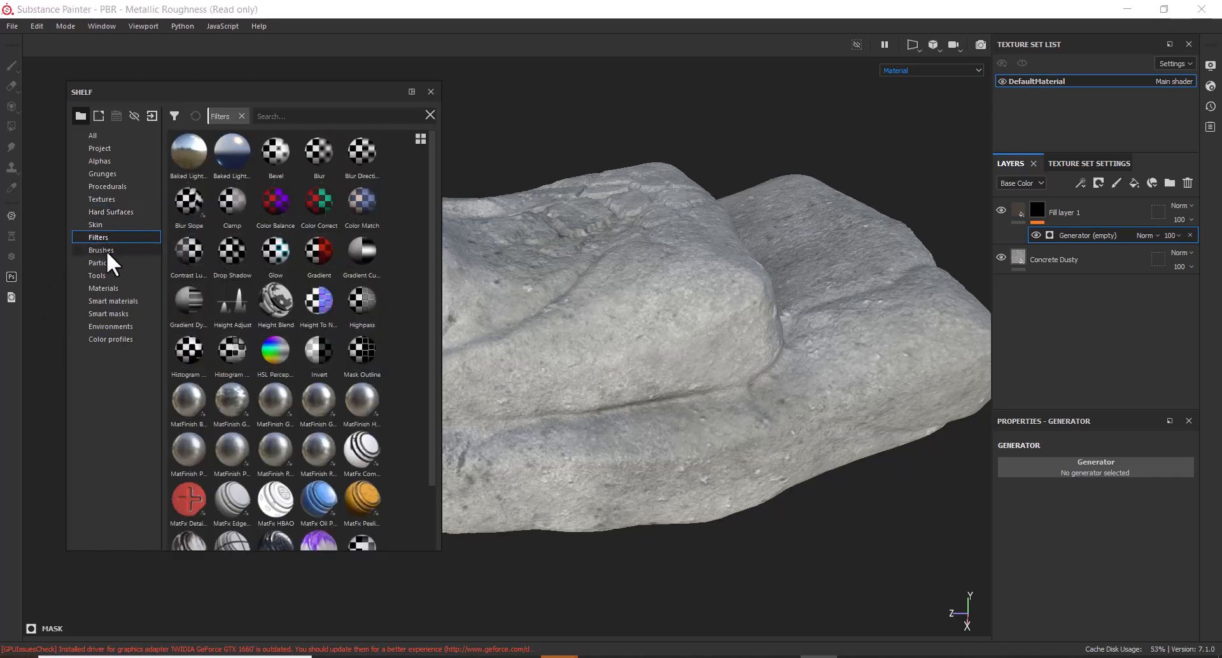
{"action": "left_click", "coordinate": [106, 251]}
{"action": "left_click", "coordinate": [106, 262]}
{"action": "left_click", "coordinate": [113, 276]}
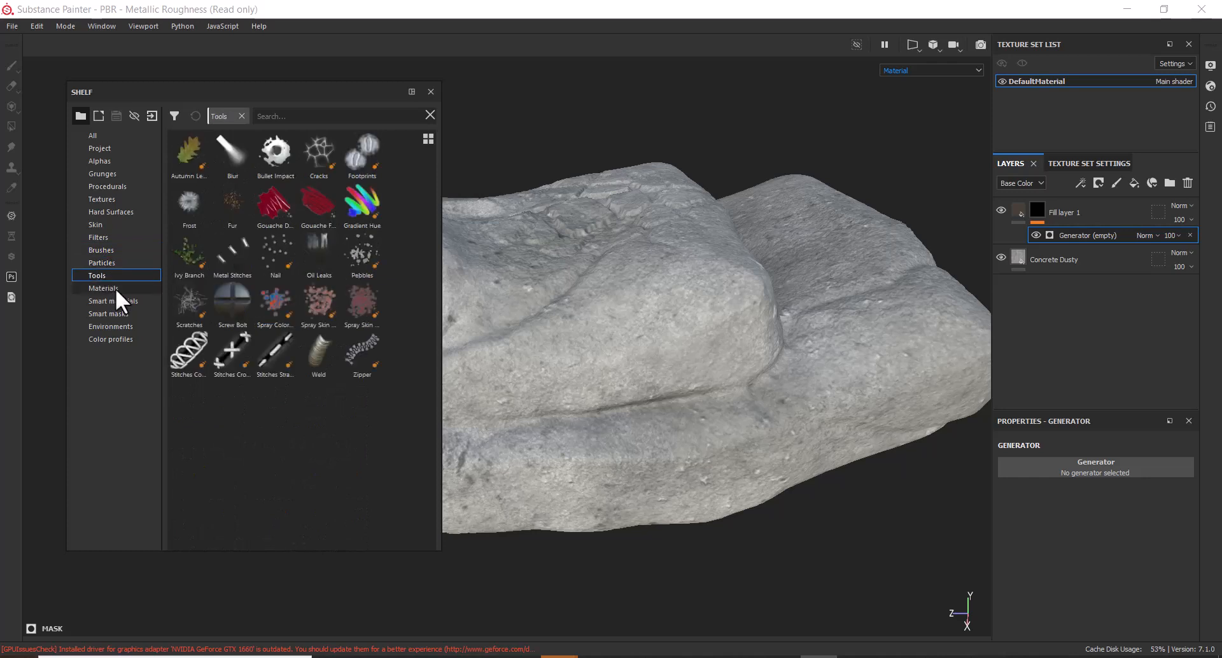
{"action": "left_click", "coordinate": [109, 289]}
{"action": "left_click", "coordinate": [116, 301]}
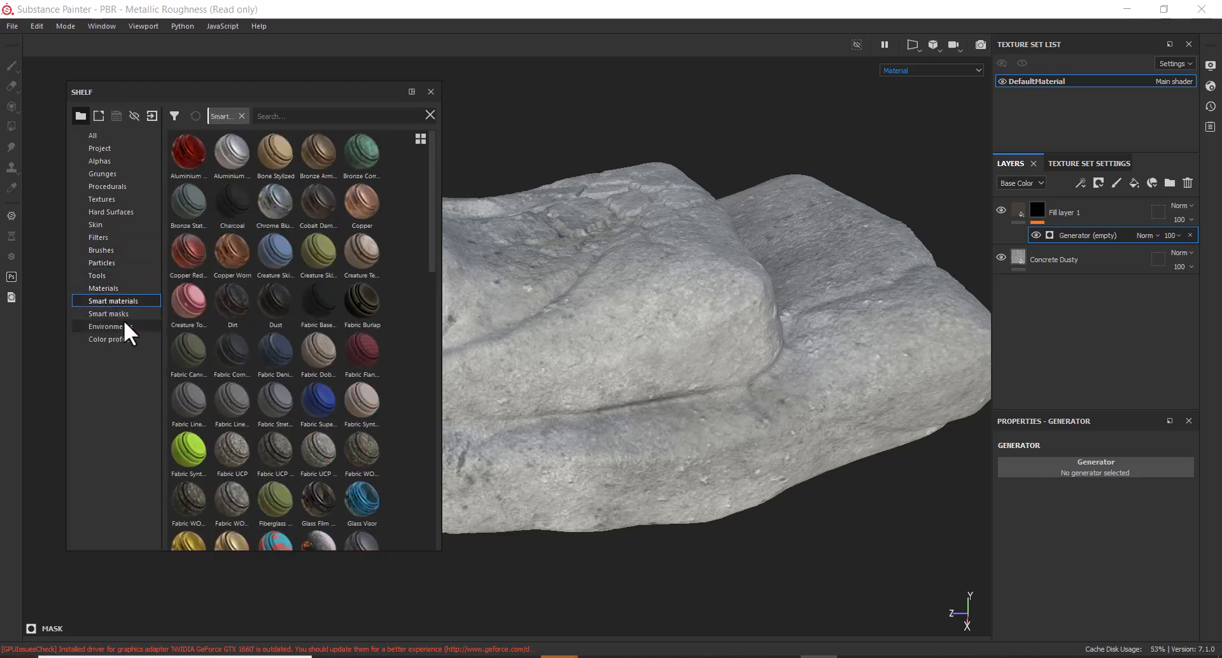
{"action": "left_click", "coordinate": [113, 316]}
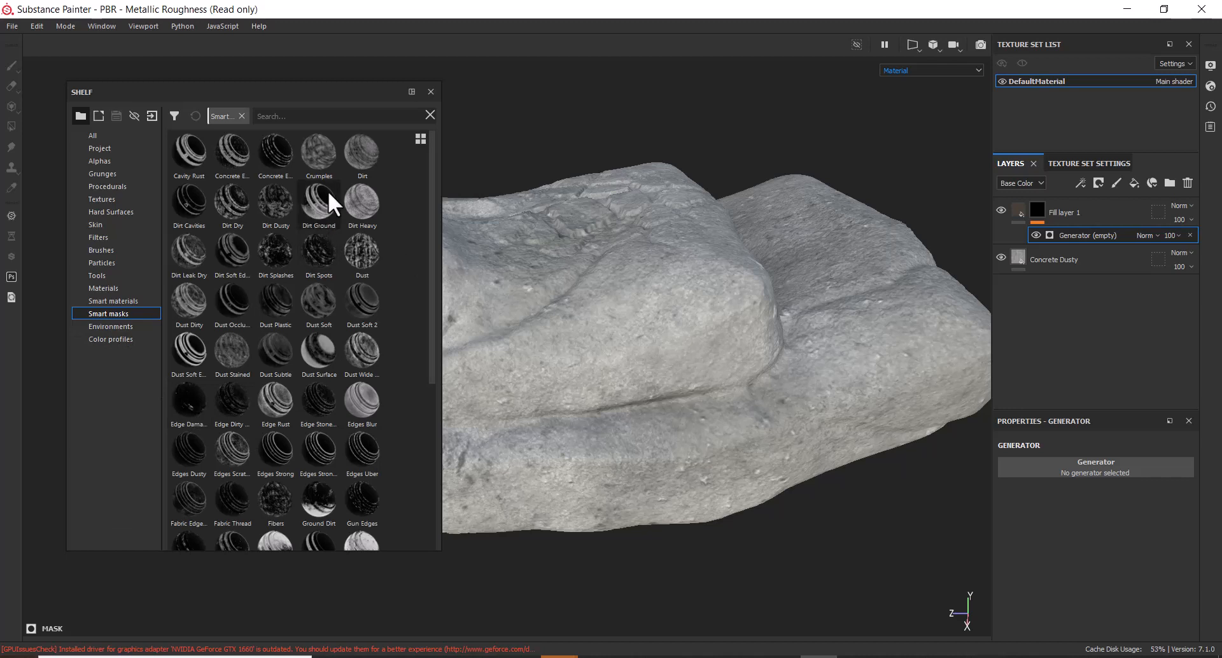
Drag the Dirt, concrete and Cavity Rust smart masks onto Fill layer 1 and inspect the crevices
{"action": "mouse_move", "coordinate": [361, 161]}
{"action": "left_mouse_down"}
{"action": "mouse_move", "coordinate": [1140, 269]}
{"action": "mouse_move", "coordinate": [1098, 233]}
{"action": "left_mouse_up"}
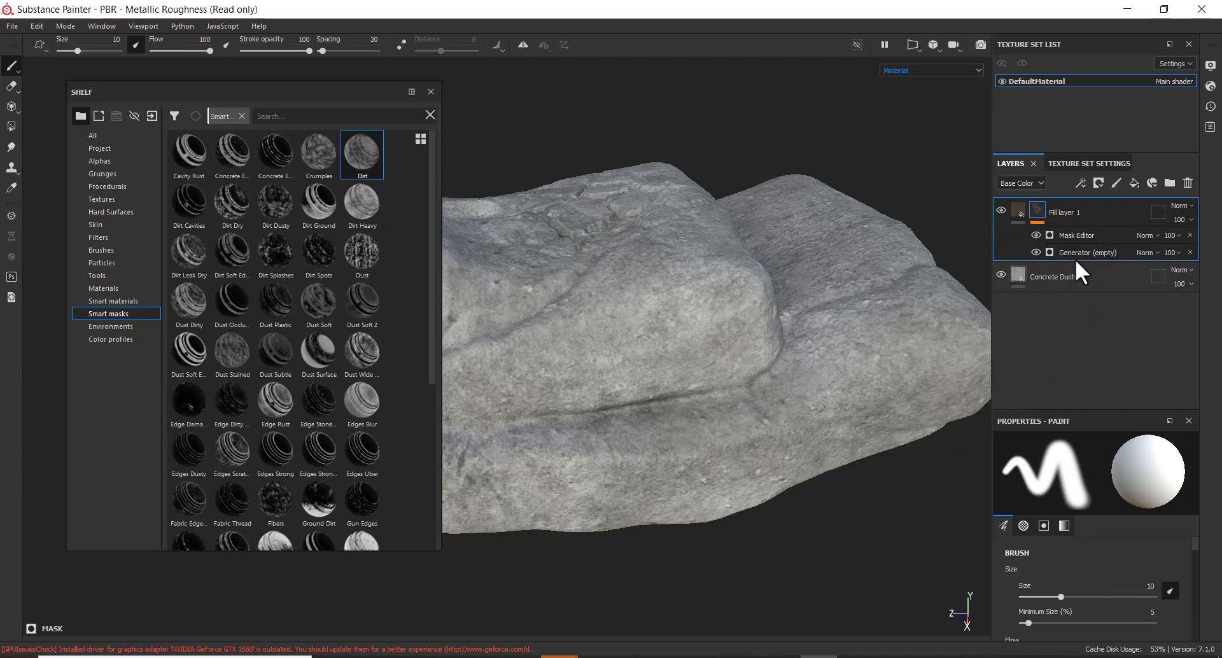
{"action": "mouse_move", "coordinate": [280, 159]}
{"action": "left_mouse_down"}
{"action": "mouse_move", "coordinate": [1139, 234]}
{"action": "mouse_move", "coordinate": [1094, 233]}
{"action": "left_mouse_up"}
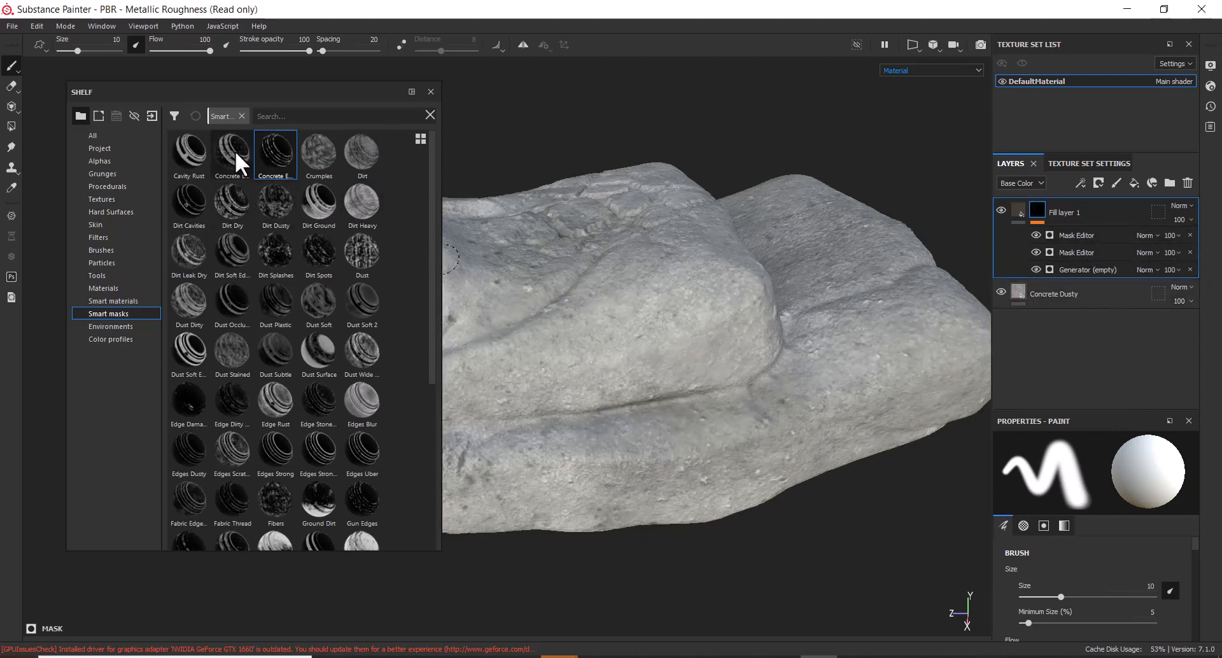
{"action": "mouse_move", "coordinate": [193, 150]}
{"action": "left_mouse_down"}
{"action": "mouse_move", "coordinate": [1003, 260]}
{"action": "mouse_move", "coordinate": [1075, 227]}
{"action": "left_mouse_up"}
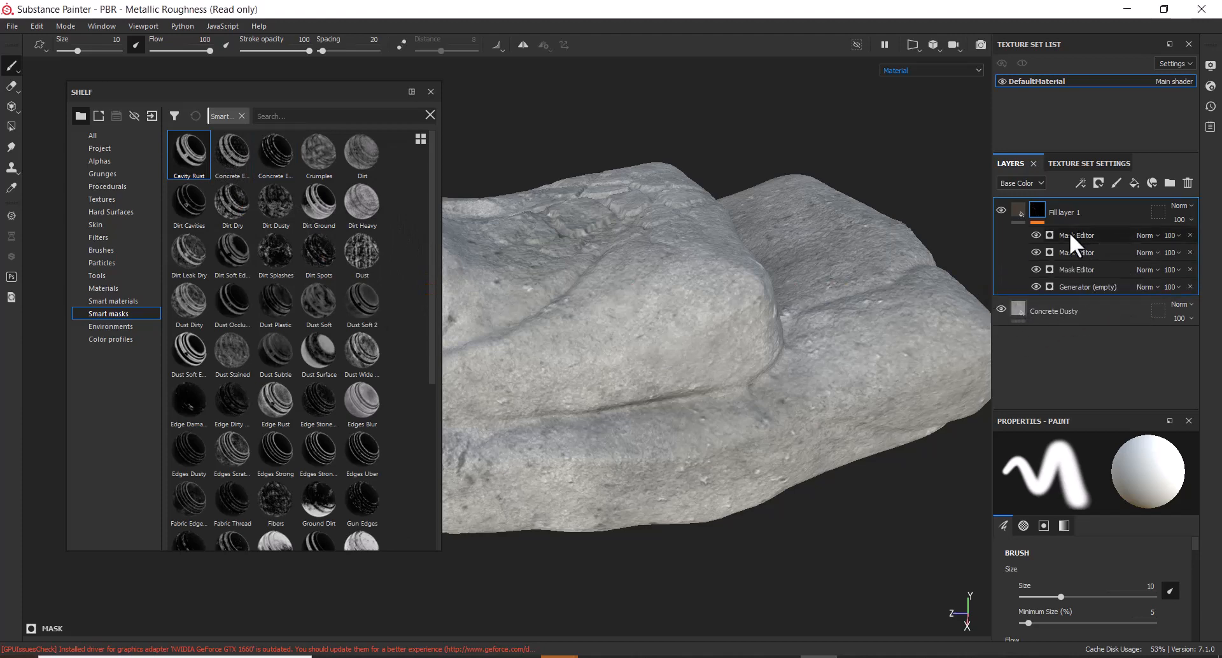
{"action": "mouse_move", "coordinate": [812, 494]}
{"action": "left_mouse_down", "text": "alt"}
{"action": "mouse_move", "coordinate": [807, 537]}
{"action": "mouse_move", "coordinate": [819, 476]}
{"action": "left_mouse_up", "text": "alt"}
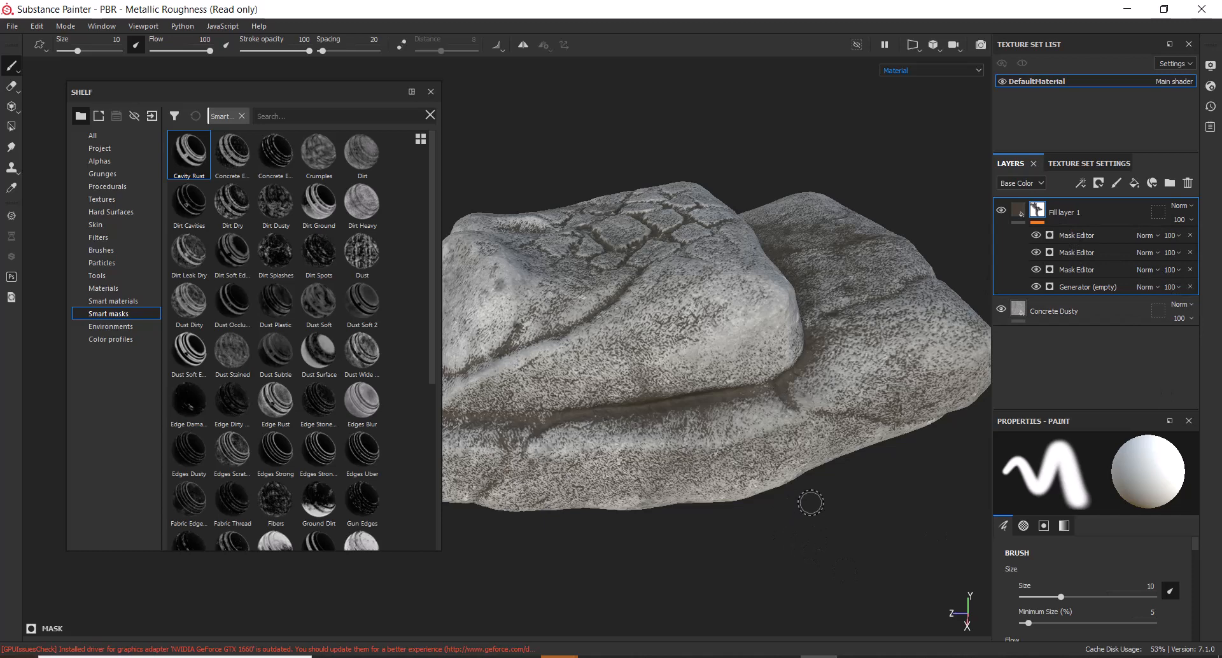
{"action": "mouse_move", "coordinate": [810, 503]}
{"action": "left_mouse_down", "text": "alt"}
{"action": "mouse_move", "coordinate": [800, 412]}
{"action": "mouse_move", "coordinate": [735, 433]}
{"action": "mouse_move", "coordinate": [764, 426]}
{"action": "left_mouse_up", "text": "alt"}
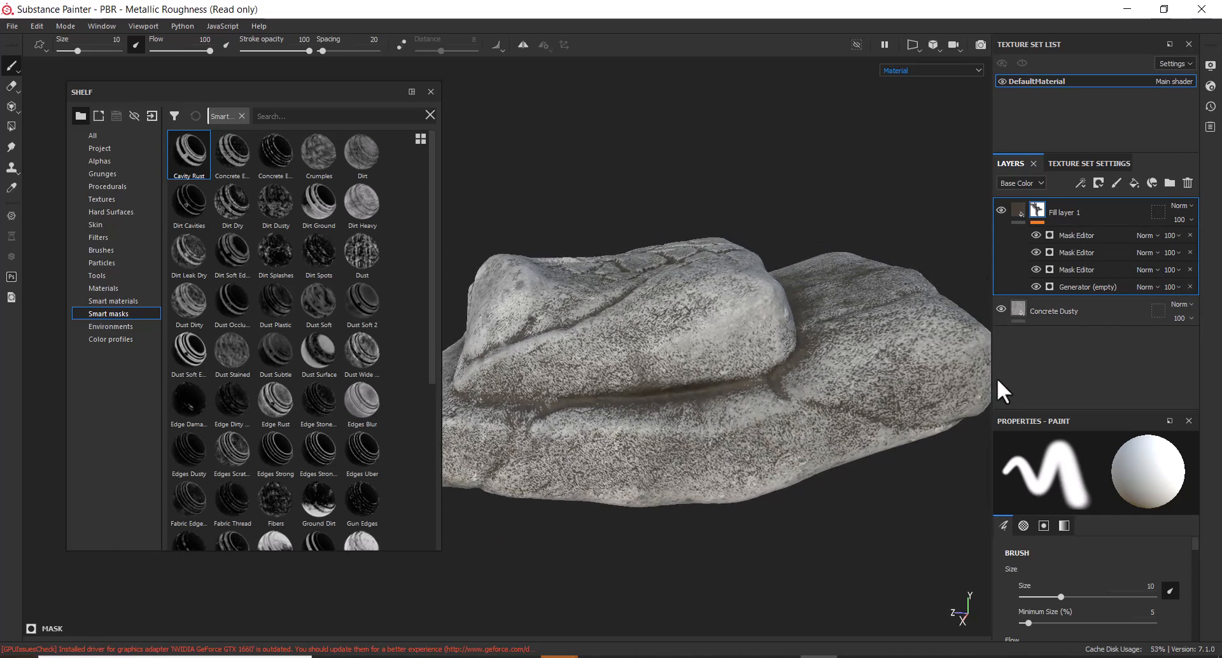
Select the Concrete Dusty layer to view its fill properties
{"action": "left_click", "coordinate": [1015, 308]}
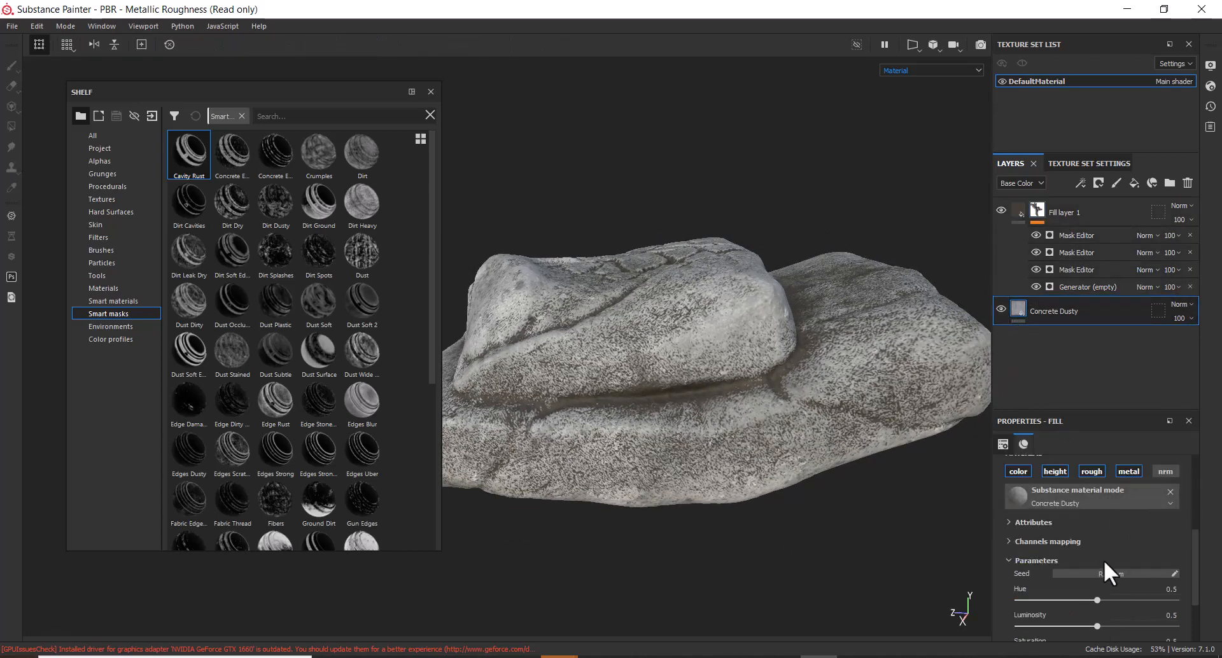
{"action": "scroll", "coordinate": [1148, 544], "scroll_direction": "down", "scroll_amount": 3}
{"action": "scroll", "coordinate": [1148, 547], "scroll_direction": "up", "scroll_amount": 4}
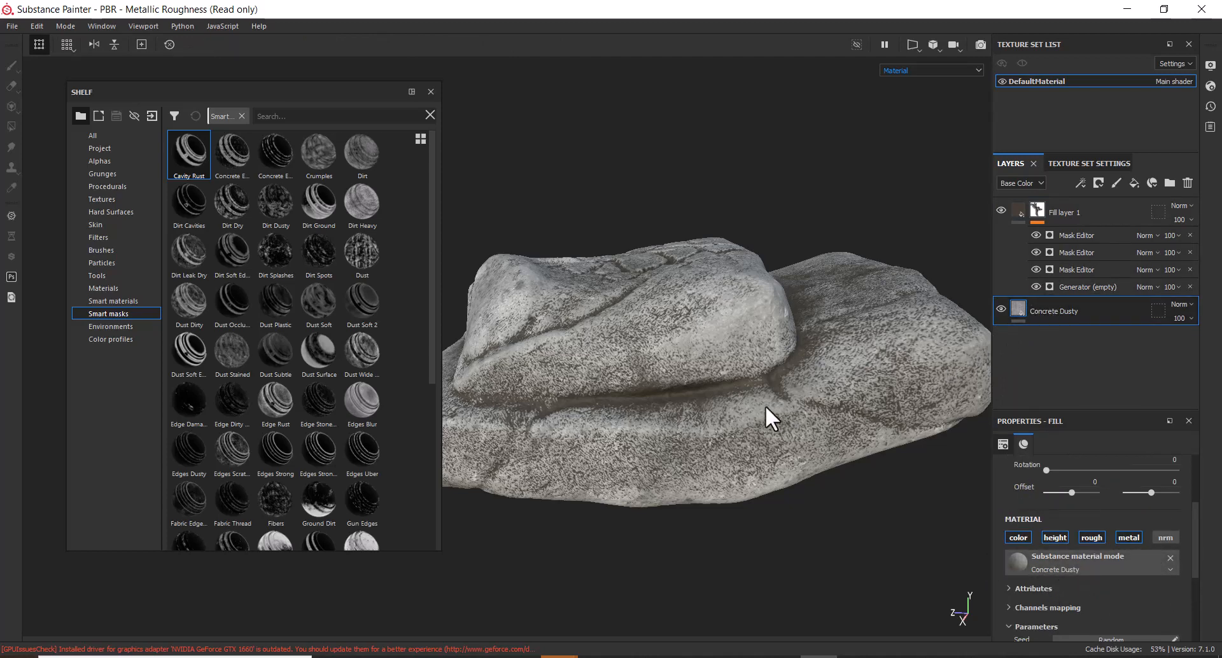
{"action": "left_click_drag", "start_coordinate": [766, 415], "coordinate": [723, 246], "text": "alt"}
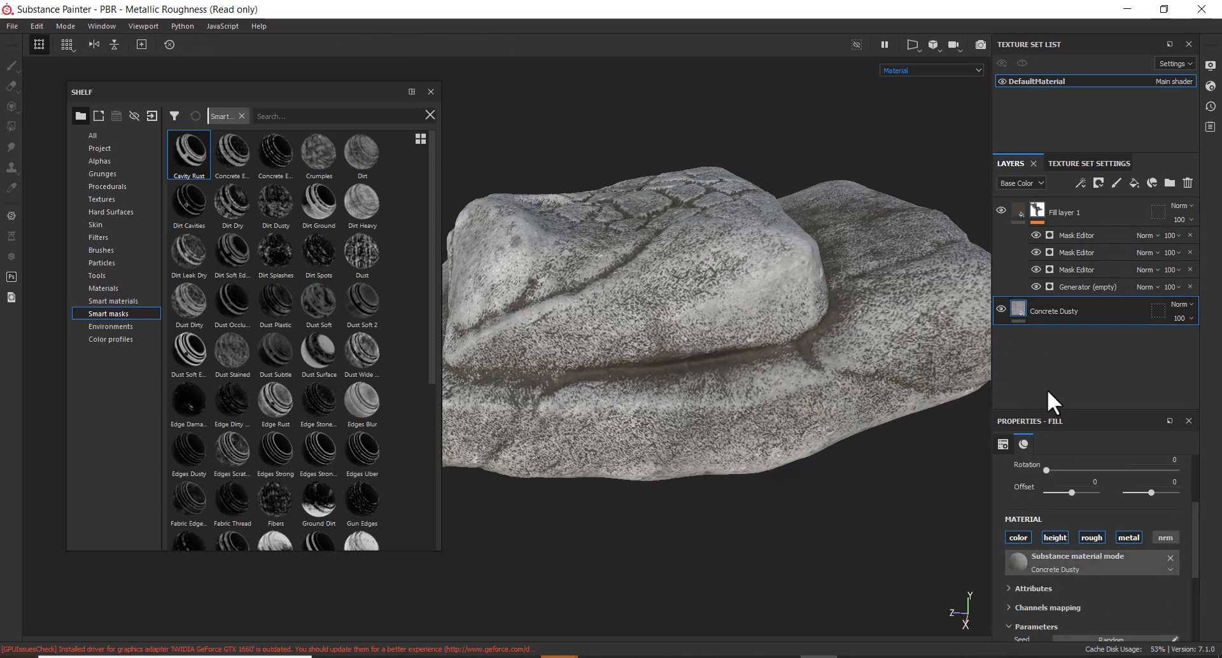
Add Fill layer 2 on top, colour it dark olive, and give it a black mask
{"action": "left_click", "coordinate": [1134, 181]}
{"action": "left_click_drag", "start_coordinate": [1105, 299], "coordinate": [1091, 215]}
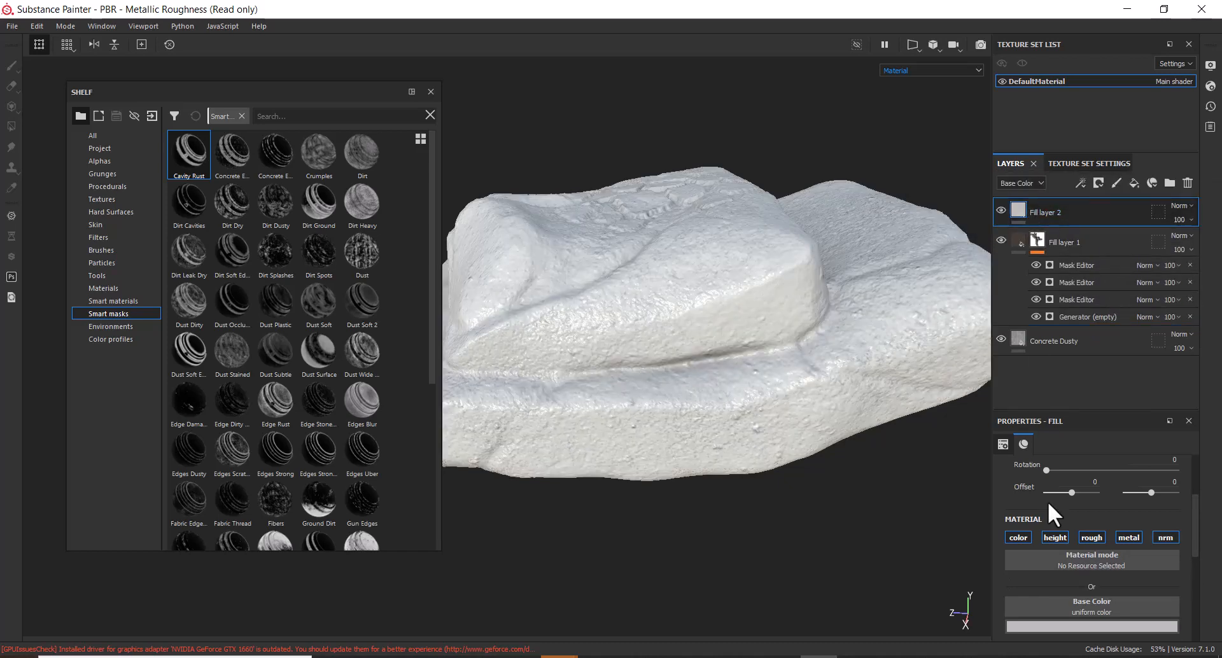
{"action": "left_click", "coordinate": [1056, 627]}
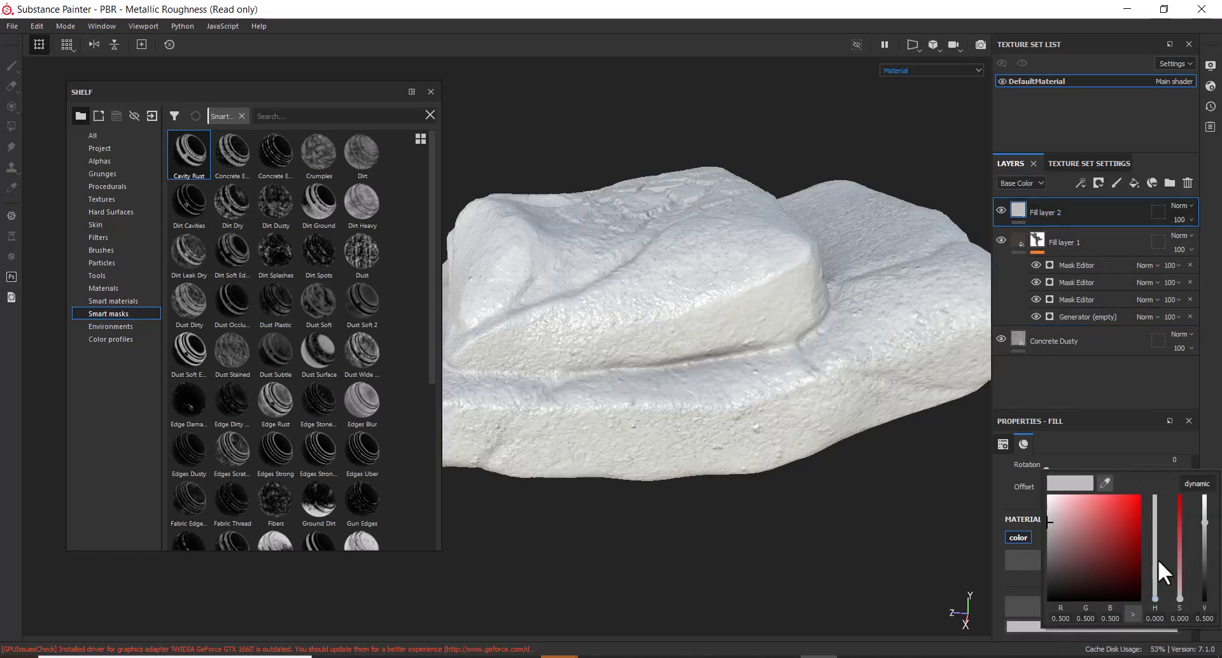
{"action": "left_click_drag", "start_coordinate": [1156, 599], "coordinate": [1156, 582]}
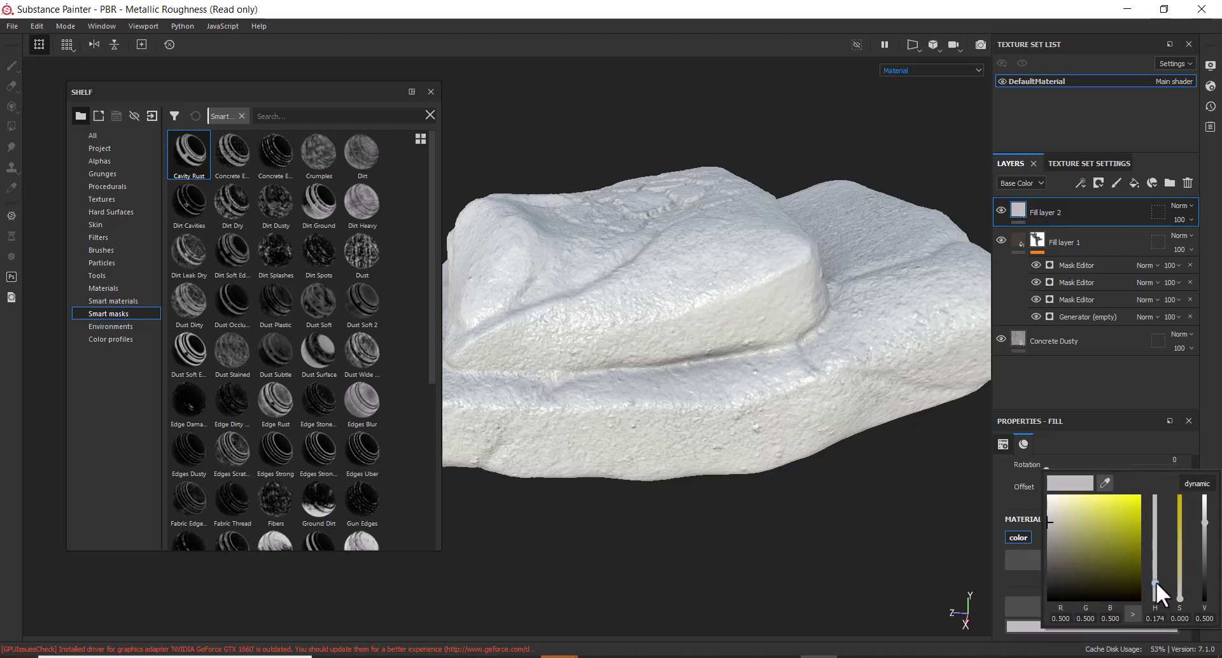
{"action": "left_click", "coordinate": [1099, 577]}
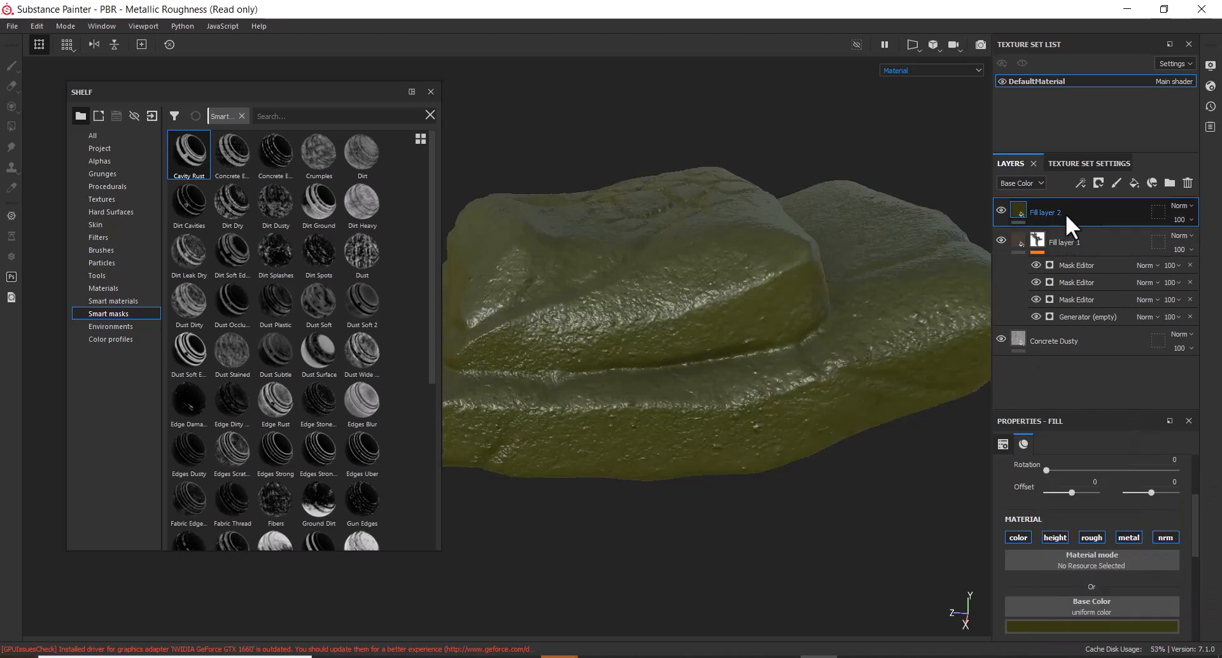
{"action": "right_click", "coordinate": [1065, 213]}
{"action": "left_click", "coordinate": [1124, 27]}
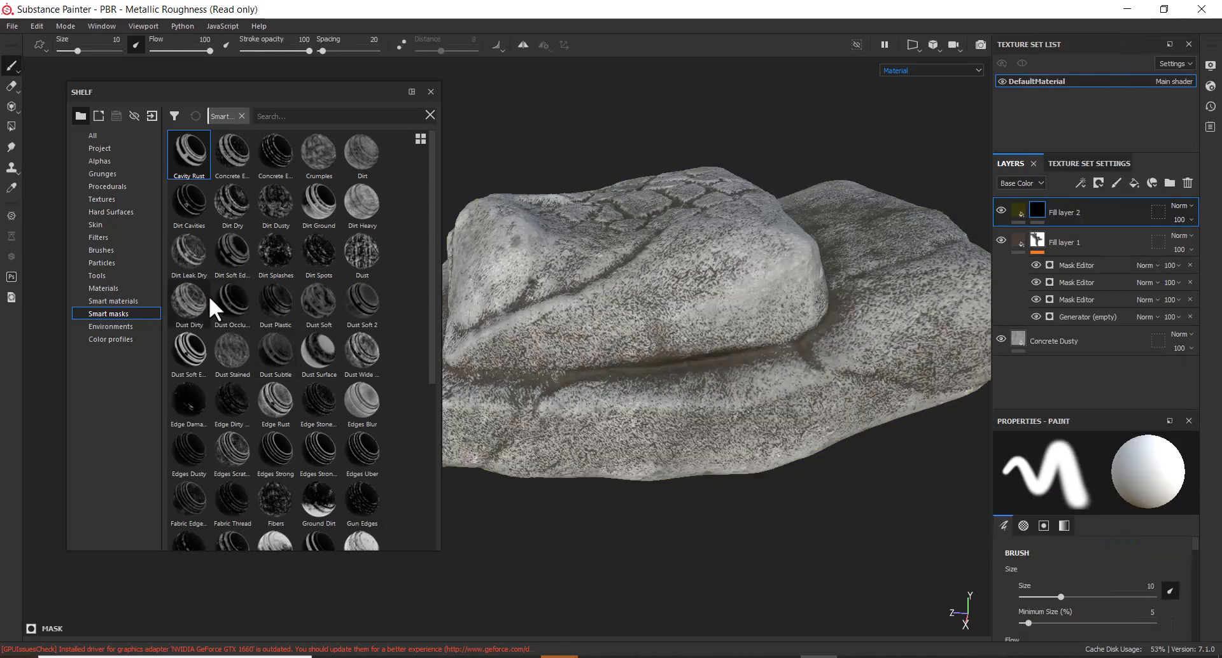
Apply the Dust Dirty smart mask to Fill layer 2 and compare the rock with it toggled
{"action": "mouse_move", "coordinate": [193, 300]}
{"action": "left_mouse_down"}
{"action": "mouse_move", "coordinate": [949, 292]}
{"action": "mouse_move", "coordinate": [1039, 208]}
{"action": "left_mouse_up"}
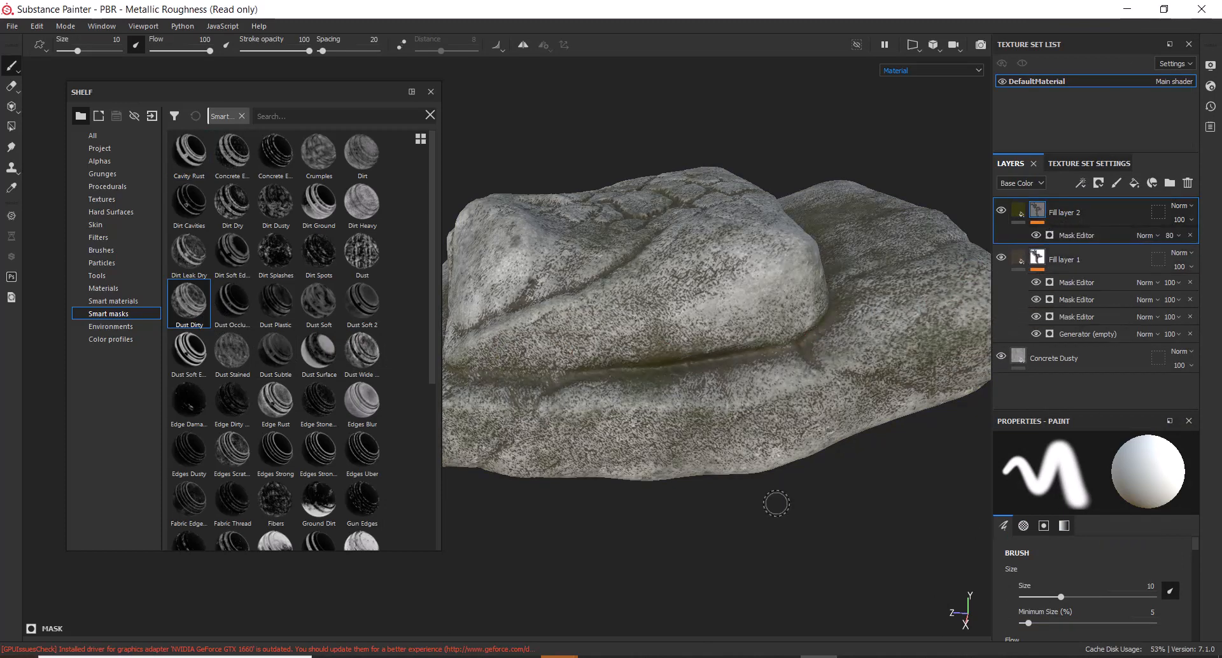
{"action": "left_click_drag", "start_coordinate": [775, 502], "coordinate": [815, 545], "text": "alt"}
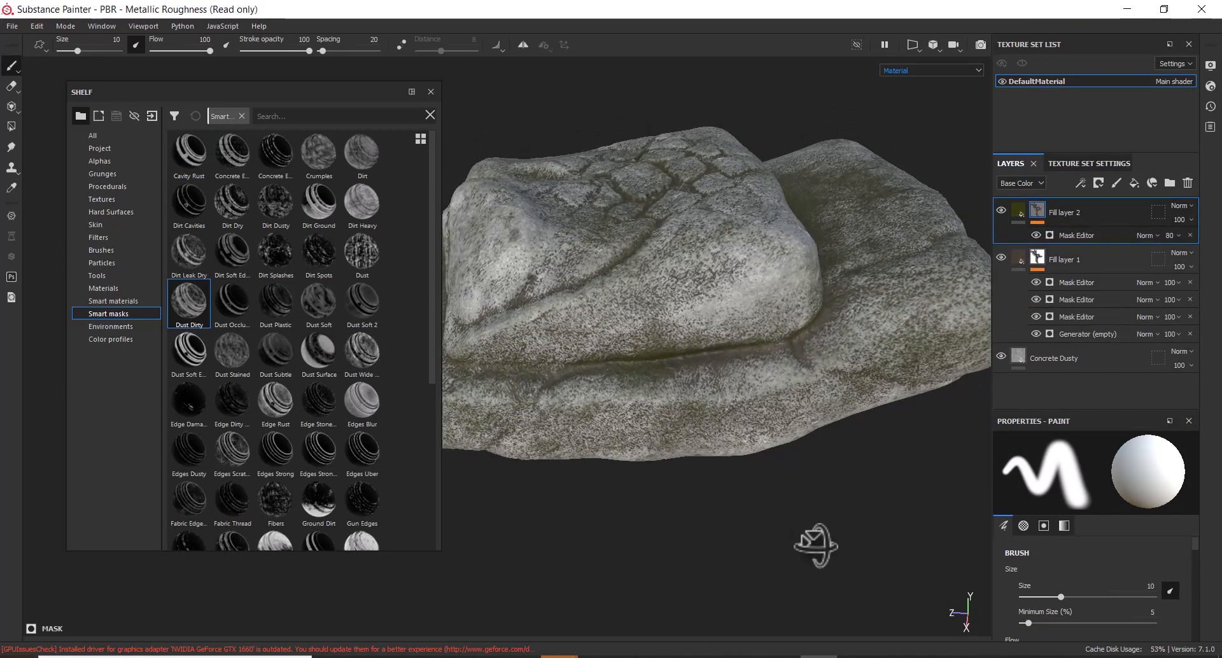
{"action": "left_click", "coordinate": [1000, 210]}
{"action": "left_click", "coordinate": [1000, 210]}
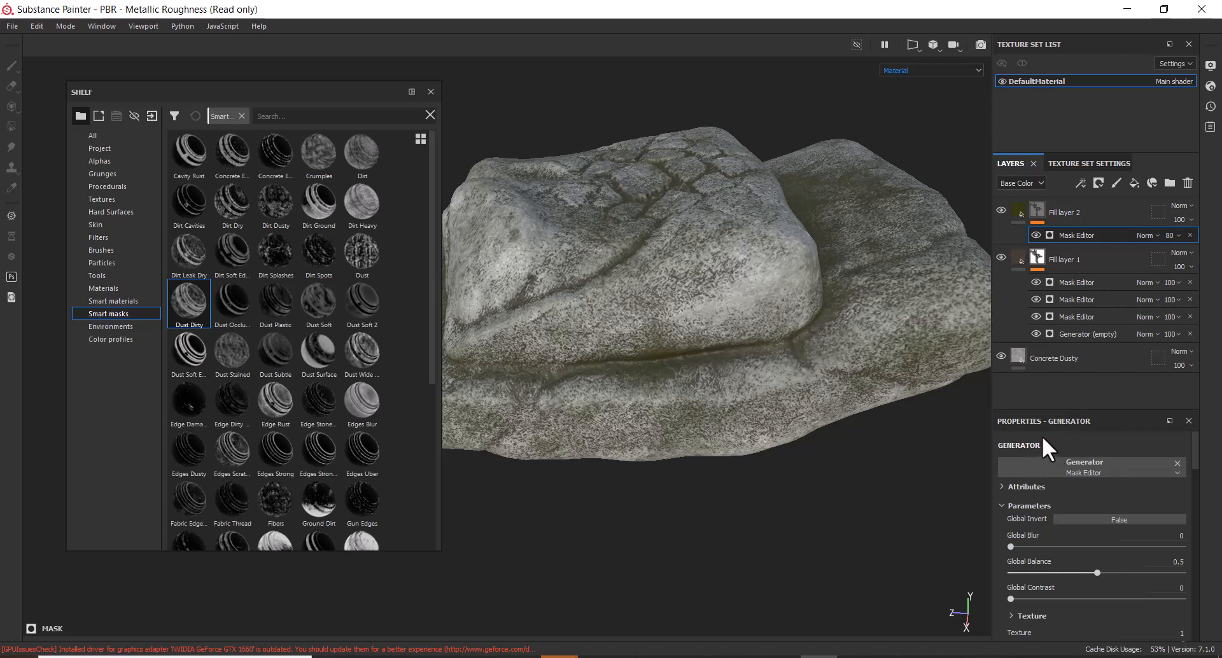
Tune the moss mask to Global Blur 0.3, Balance 0.73 and Contrast 0.32
{"action": "mouse_move", "coordinate": [1012, 546]}
{"action": "left_mouse_down"}
{"action": "mouse_move", "coordinate": [1046, 546]}
{"action": "mouse_move", "coordinate": [1015, 546]}
{"action": "left_mouse_up"}
{"action": "left_click_drag", "start_coordinate": [1096, 573], "coordinate": [1134, 574]}
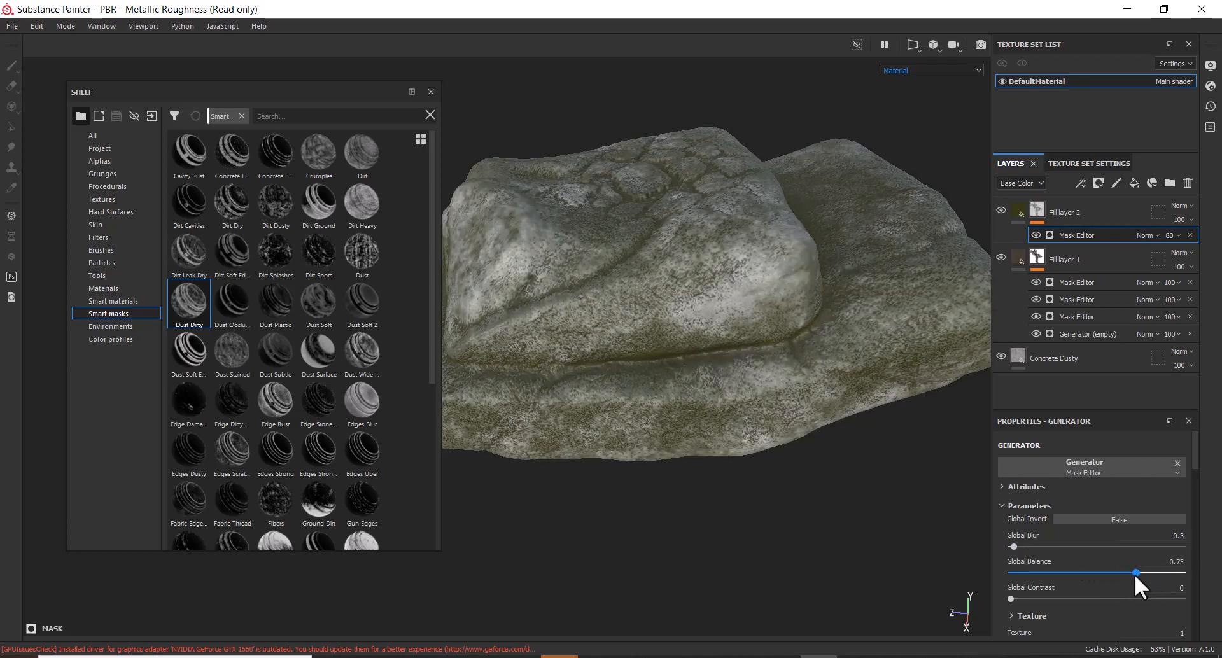
{"action": "left_click_drag", "start_coordinate": [1011, 599], "coordinate": [1064, 597]}
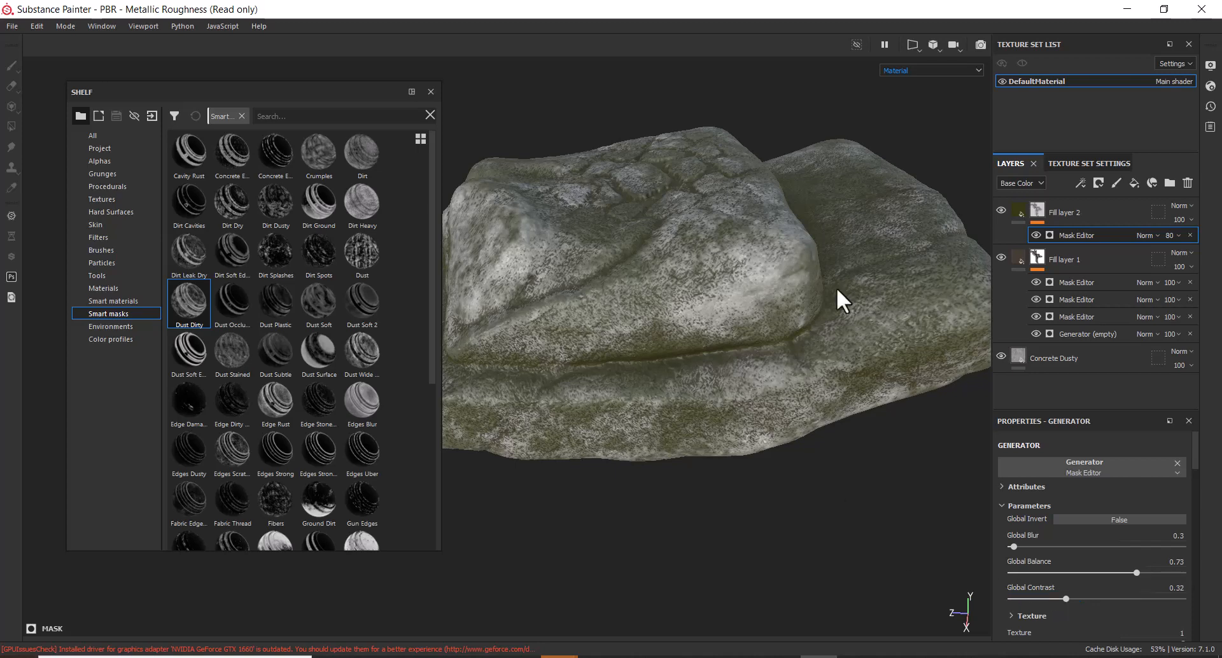
{"action": "mouse_move", "coordinate": [873, 301]}
{"action": "left_mouse_down", "text": "alt"}
{"action": "mouse_move", "coordinate": [866, 395]}
{"action": "mouse_move", "coordinate": [832, 423]}
{"action": "mouse_move", "coordinate": [859, 341]}
{"action": "mouse_move", "coordinate": [804, 429]}
{"action": "mouse_move", "coordinate": [856, 449]}
{"action": "mouse_move", "coordinate": [827, 417]}
{"action": "mouse_move", "coordinate": [848, 421]}
{"action": "mouse_move", "coordinate": [750, 354]}
{"action": "mouse_move", "coordinate": [866, 295]}
{"action": "left_mouse_up", "text": "alt"}
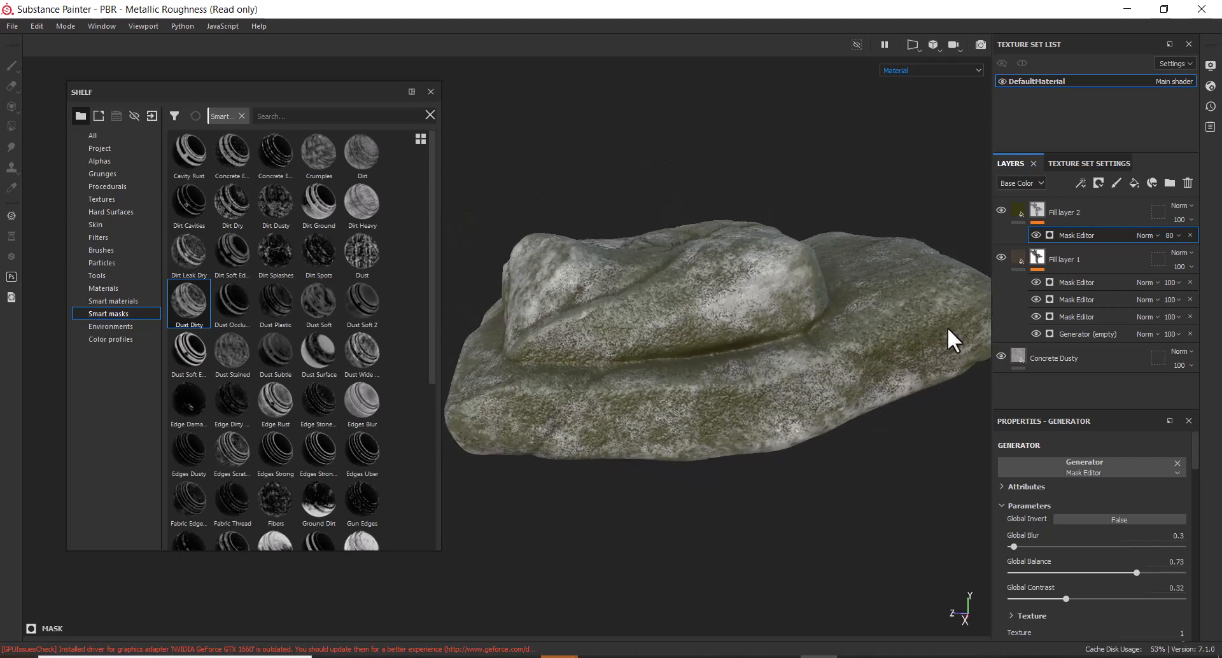
Select Fill layers 1 and 2, closing Fill layer 2's options menu without changes
{"action": "left_click", "coordinate": [1017, 257]}
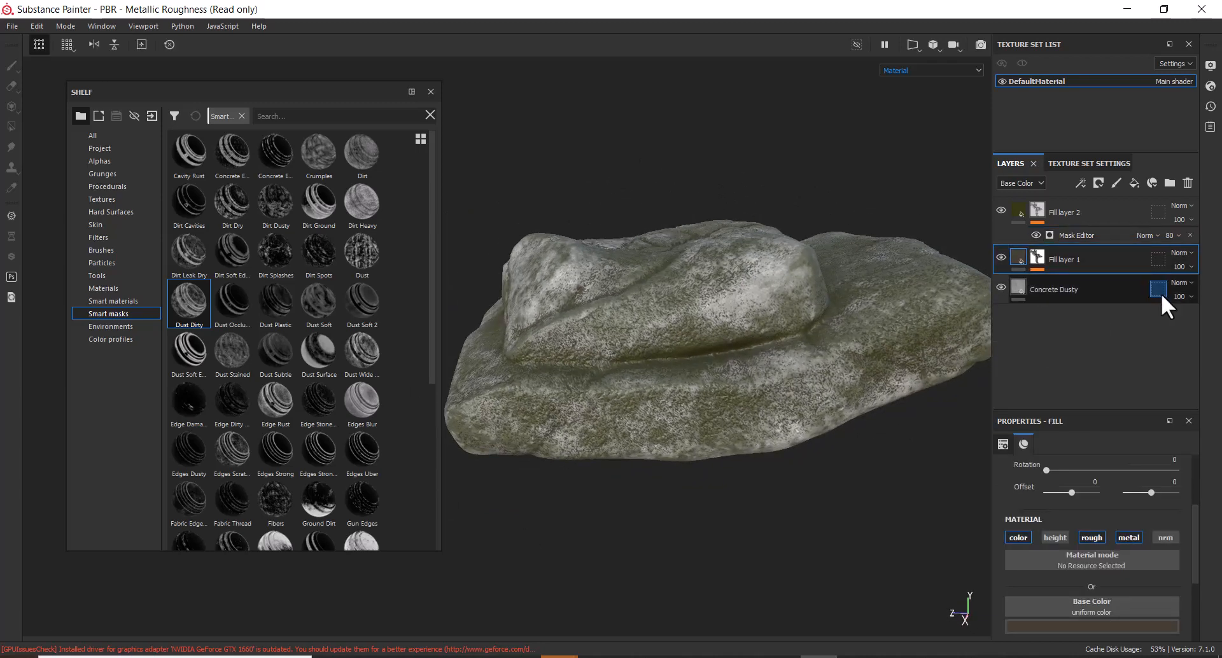
{"action": "left_click", "coordinate": [1118, 211]}
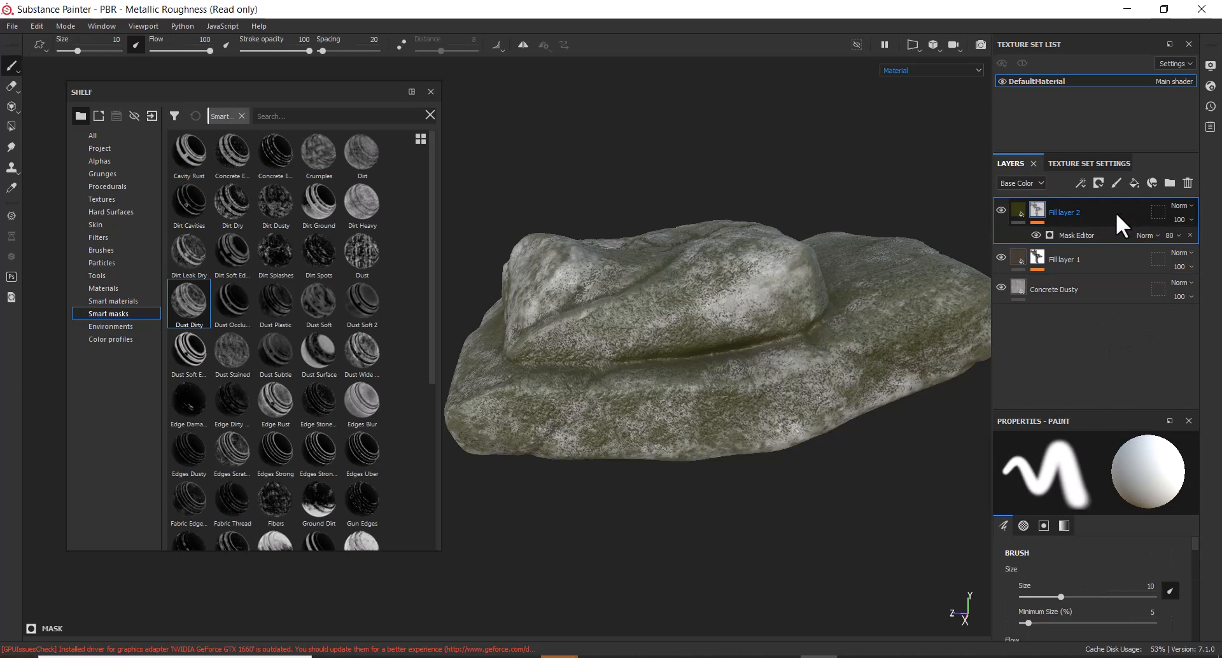
{"action": "right_click", "coordinate": [1116, 212]}
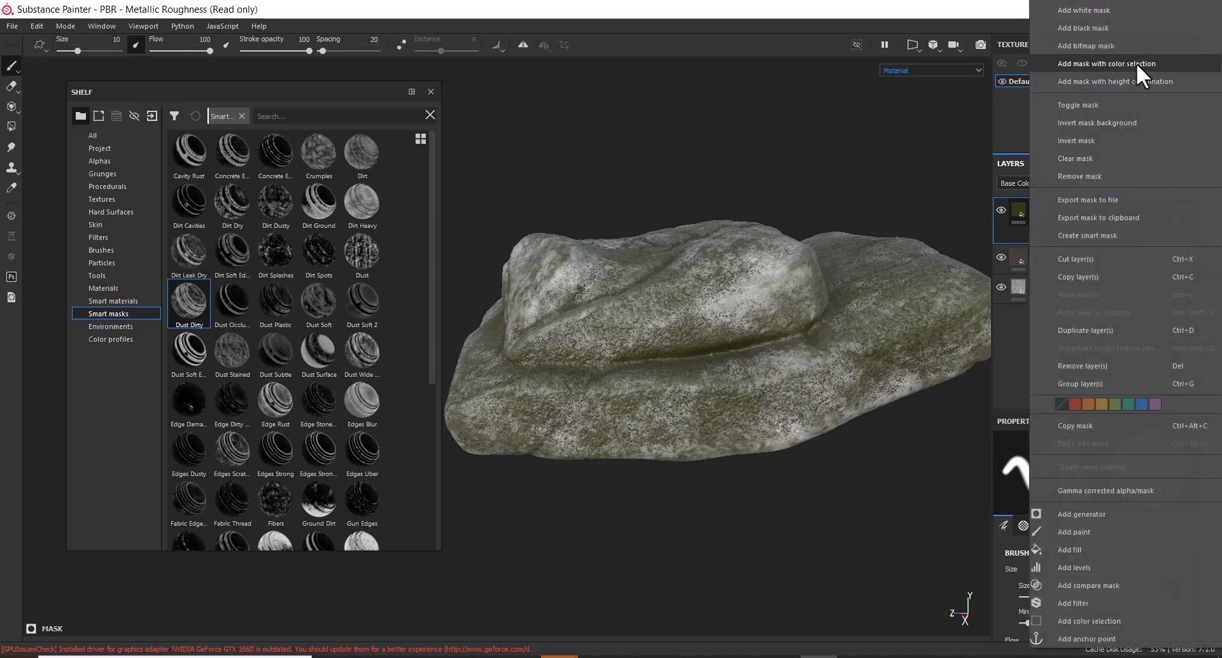
{"action": "left_click", "coordinate": [1004, 355]}
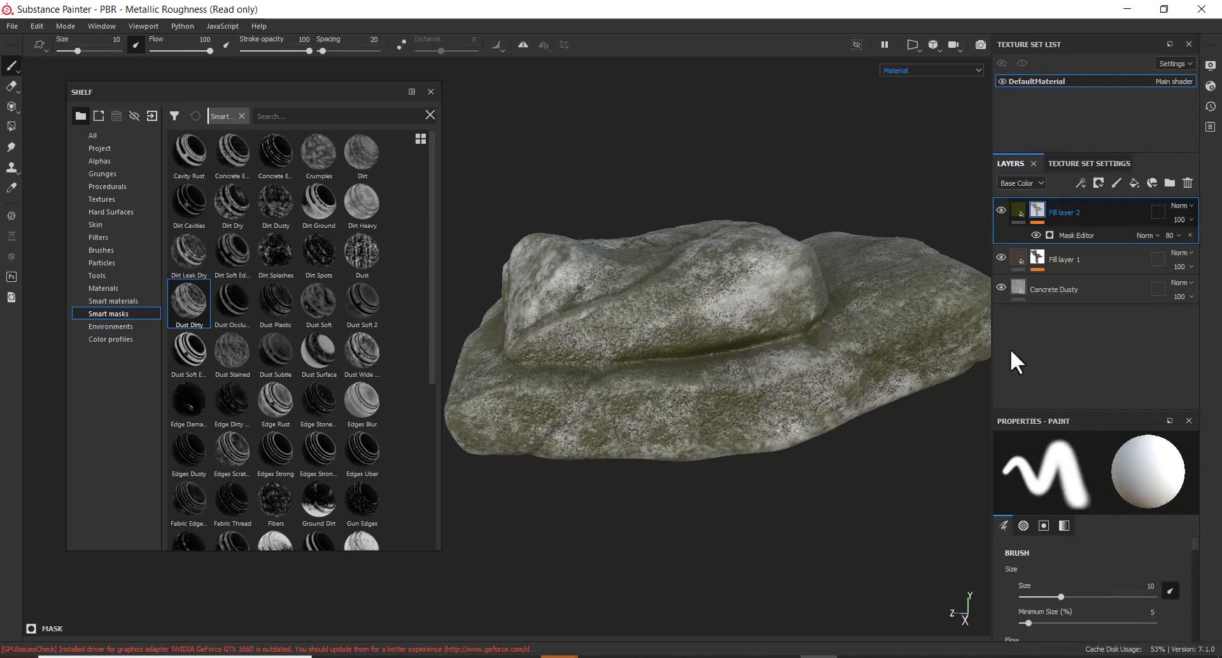
Add Fill layer 3 on top and colour it a warm dark yellow-brown
{"action": "left_click", "coordinate": [1131, 182]}
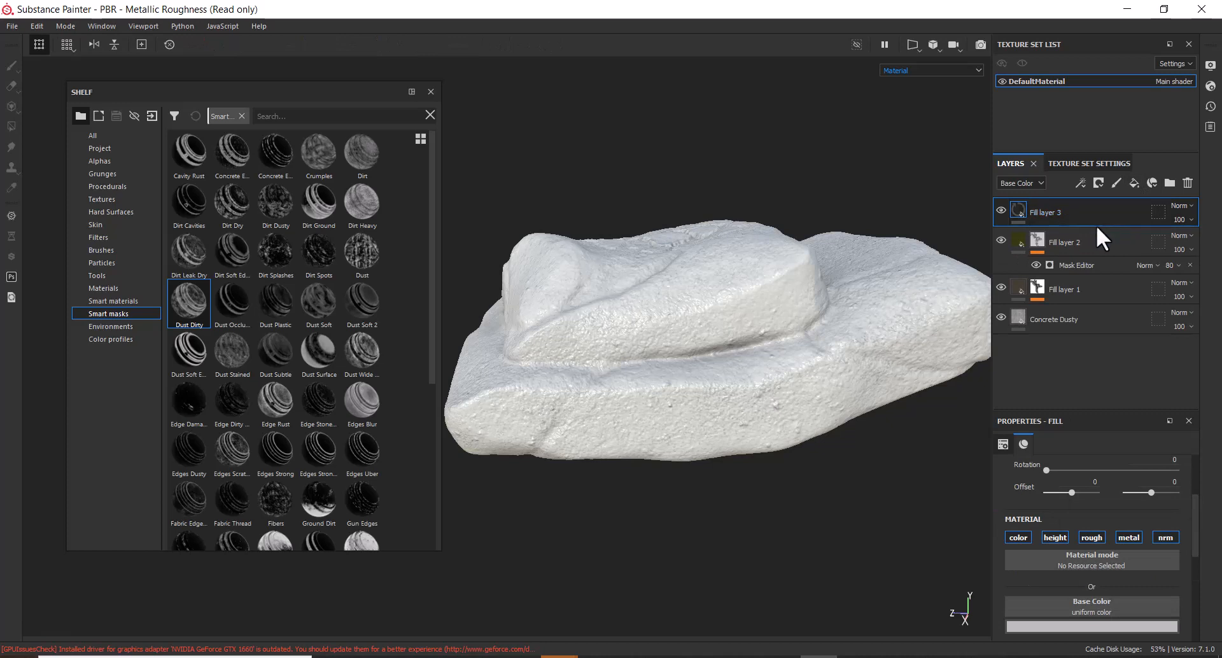
{"action": "left_click", "coordinate": [1105, 627]}
{"action": "left_click", "coordinate": [1079, 575]}
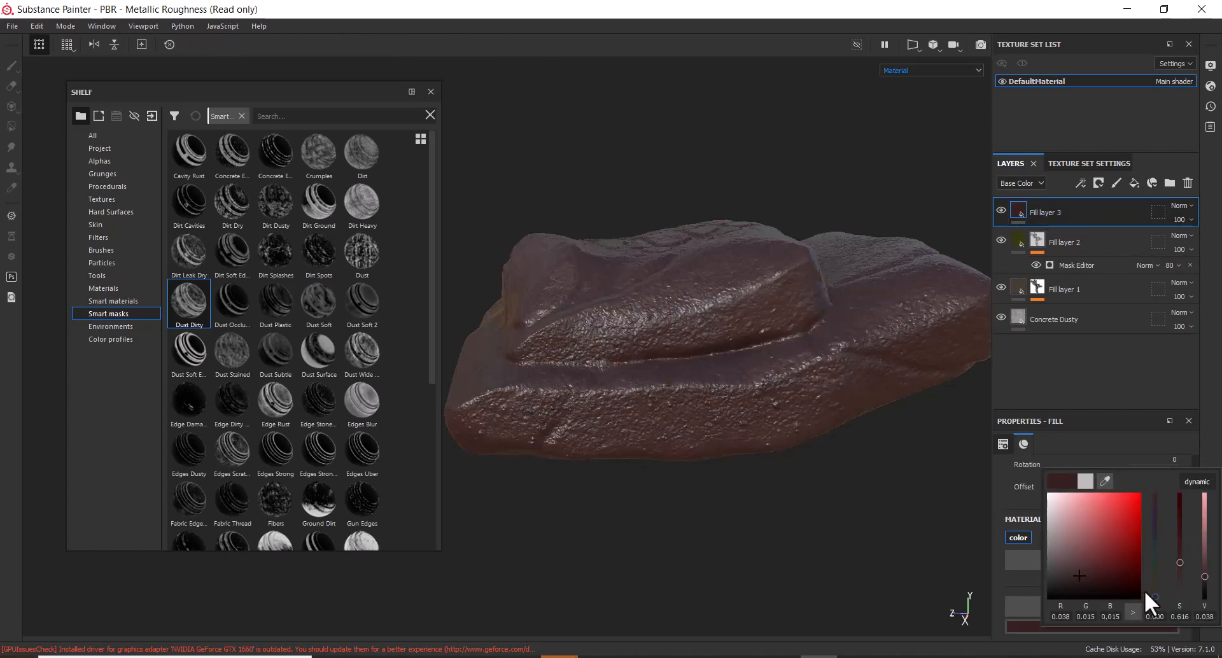
{"action": "mouse_move", "coordinate": [1154, 593]}
{"action": "left_mouse_down"}
{"action": "mouse_move", "coordinate": [1147, 502]}
{"action": "mouse_move", "coordinate": [1153, 593]}
{"action": "left_mouse_up"}
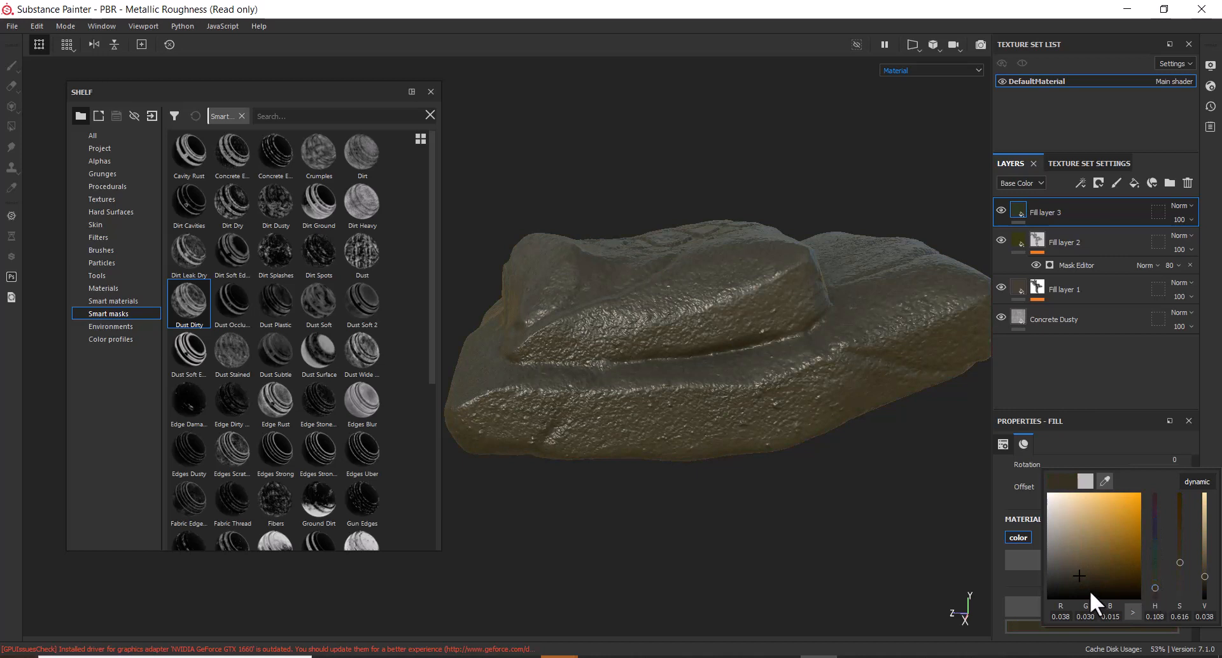
{"action": "left_click_drag", "start_coordinate": [1080, 576], "coordinate": [1110, 573]}
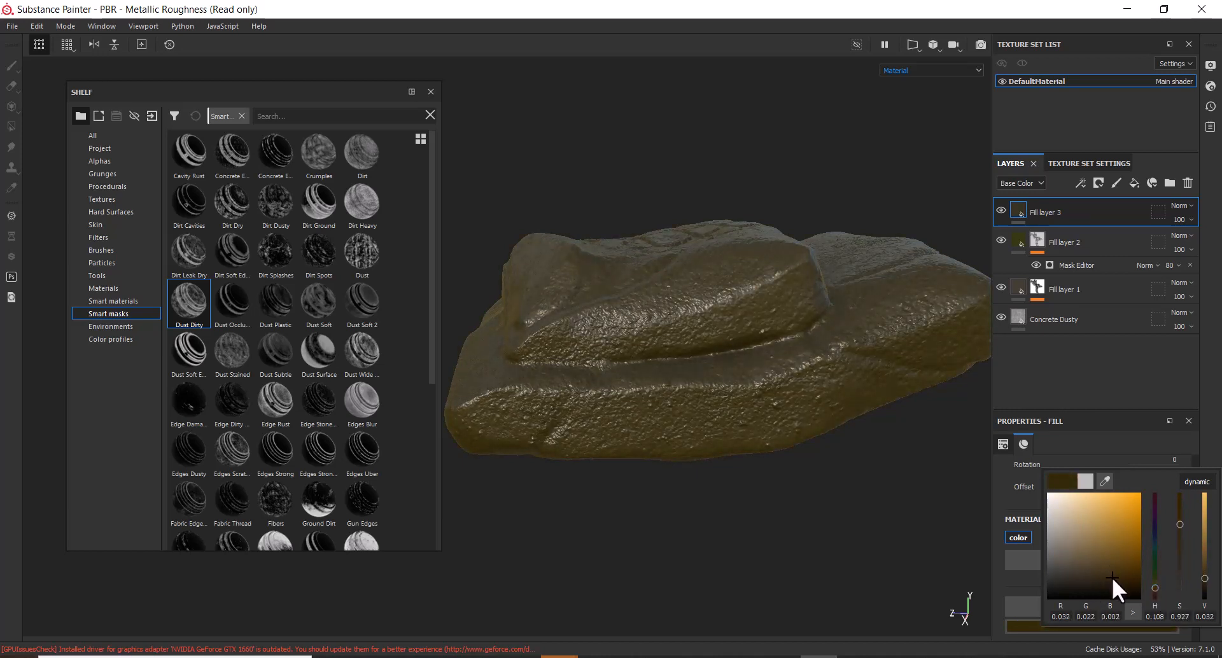
Add a black mask to Fill layer 3 and apply the Sharp Dirt smart mask found via 'dir'
{"action": "right_click", "coordinate": [1066, 211]}
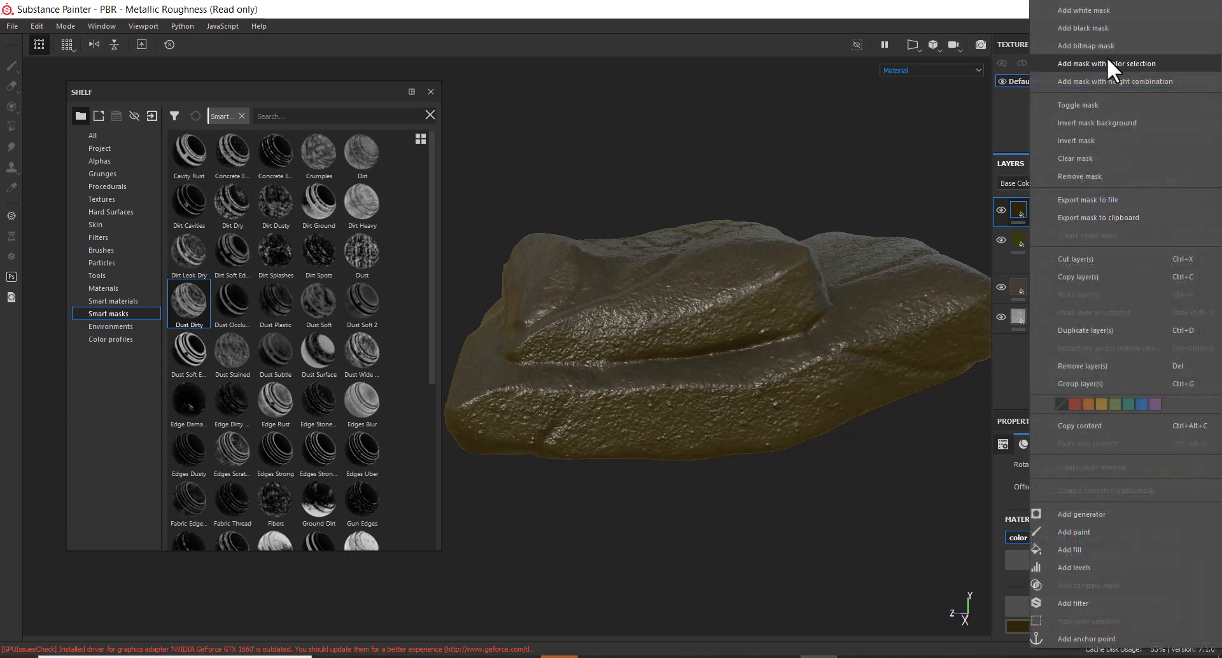
{"action": "left_click", "coordinate": [1124, 35]}
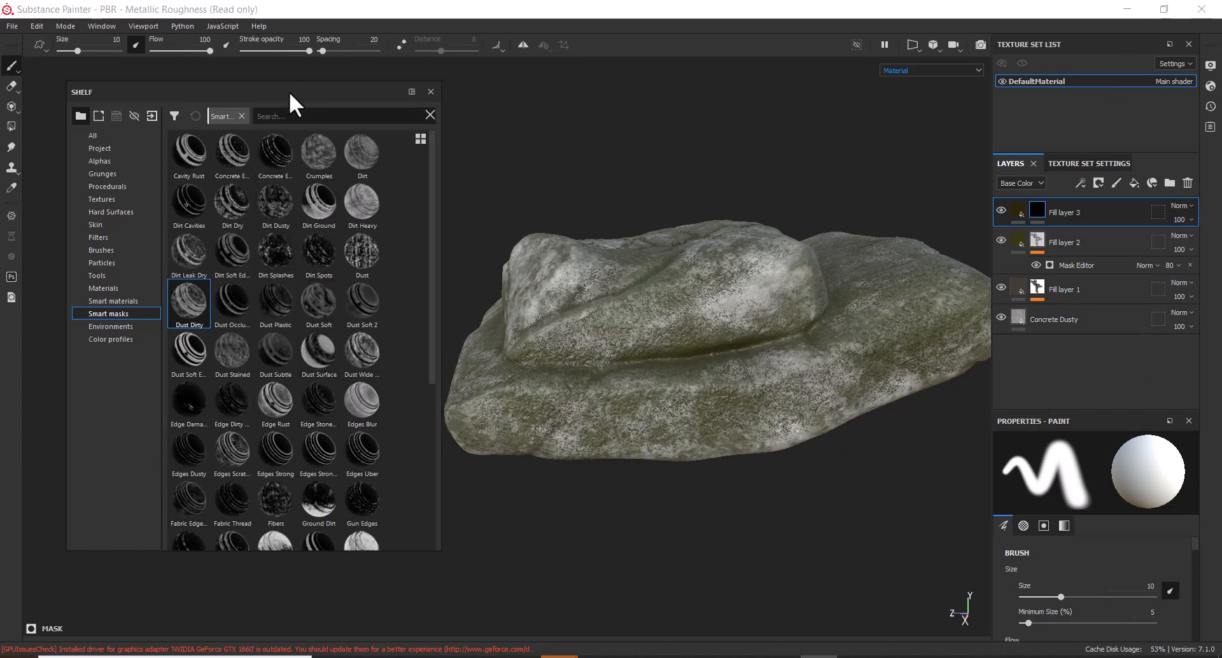
{"action": "type", "text": "dir"}
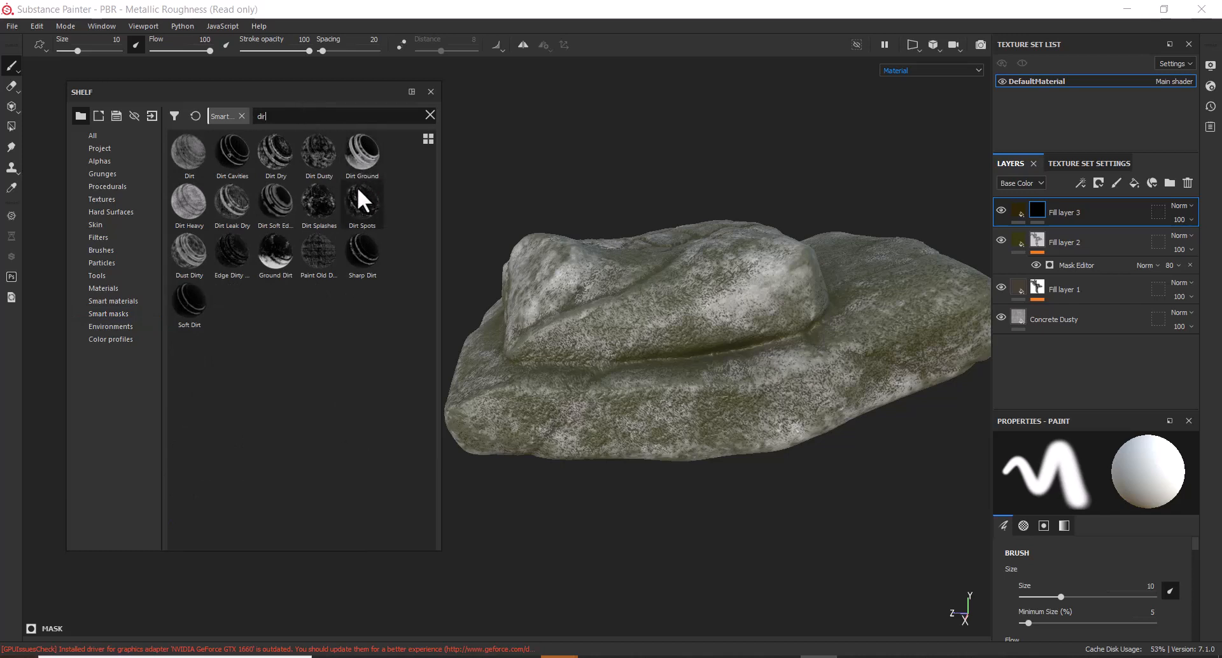
{"action": "left_click_drag", "start_coordinate": [362, 254], "coordinate": [1038, 208]}
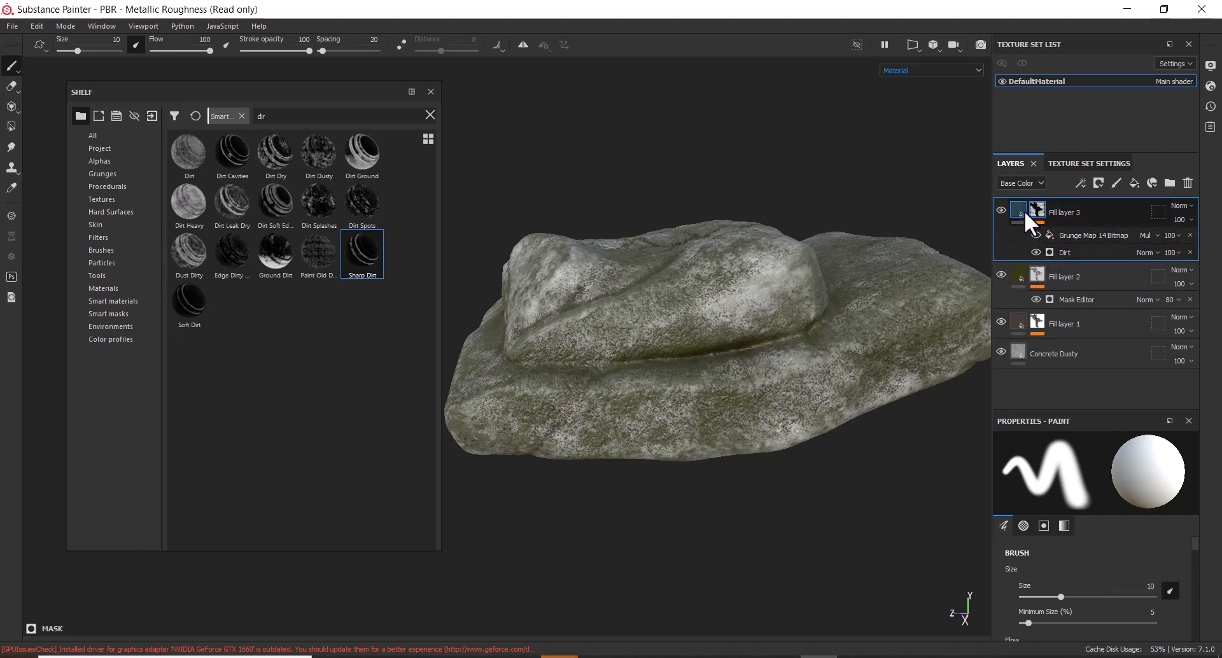
Darken Fill layer 2's olive moss colour
{"action": "left_click", "coordinate": [1020, 275]}
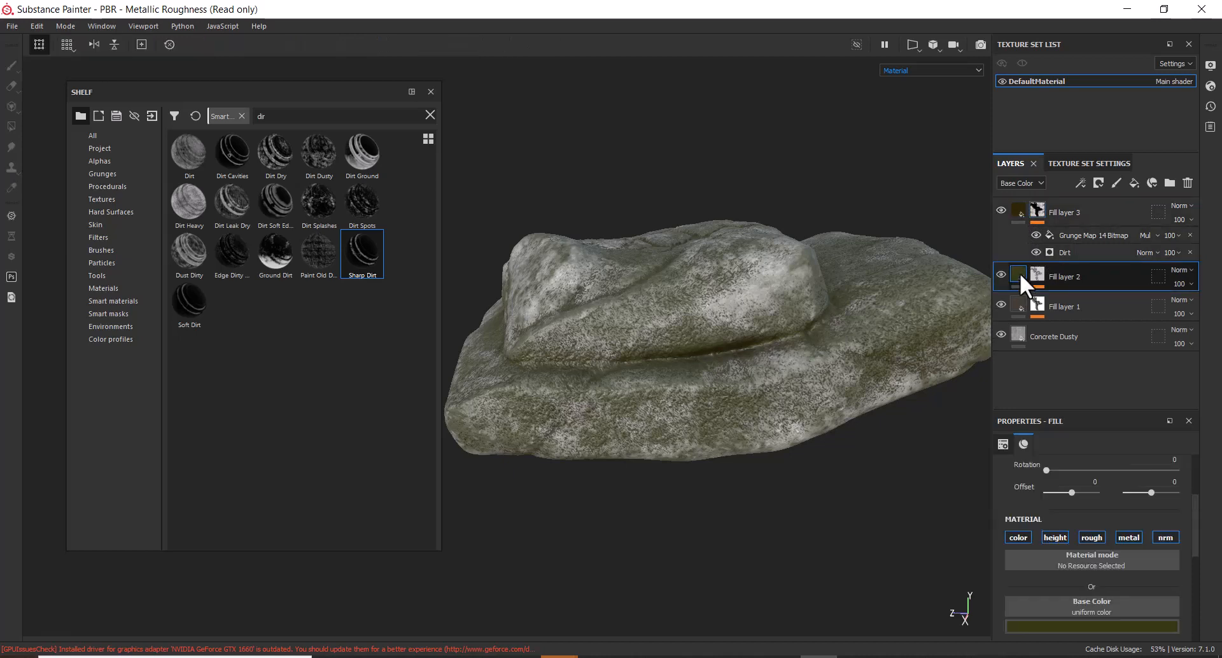
{"action": "left_click", "coordinate": [1091, 624]}
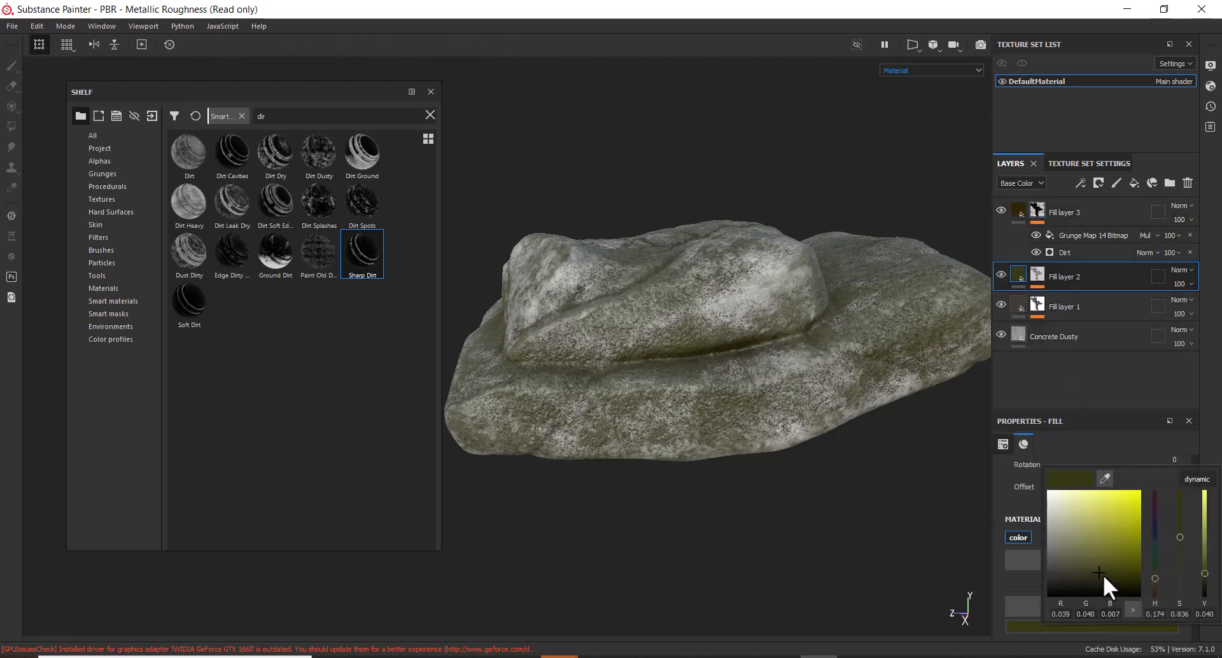
{"action": "mouse_move", "coordinate": [1102, 576]}
{"action": "left_mouse_down"}
{"action": "mouse_move", "coordinate": [1101, 586]}
{"action": "mouse_move", "coordinate": [1097, 575]}
{"action": "left_mouse_up"}
Lighten Fill layer 3's dirt to a tan brown (R 0.180, G 0.142, B 0.072)
{"action": "left_click", "coordinate": [1021, 210]}
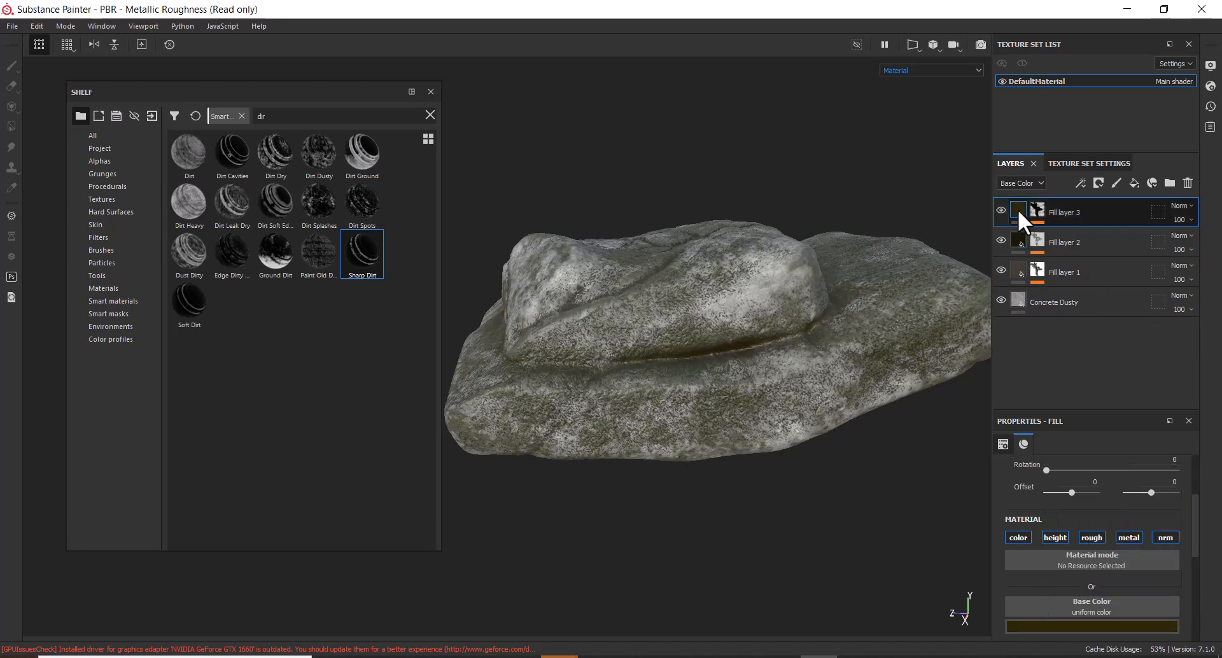
{"action": "left_click", "coordinate": [1086, 625]}
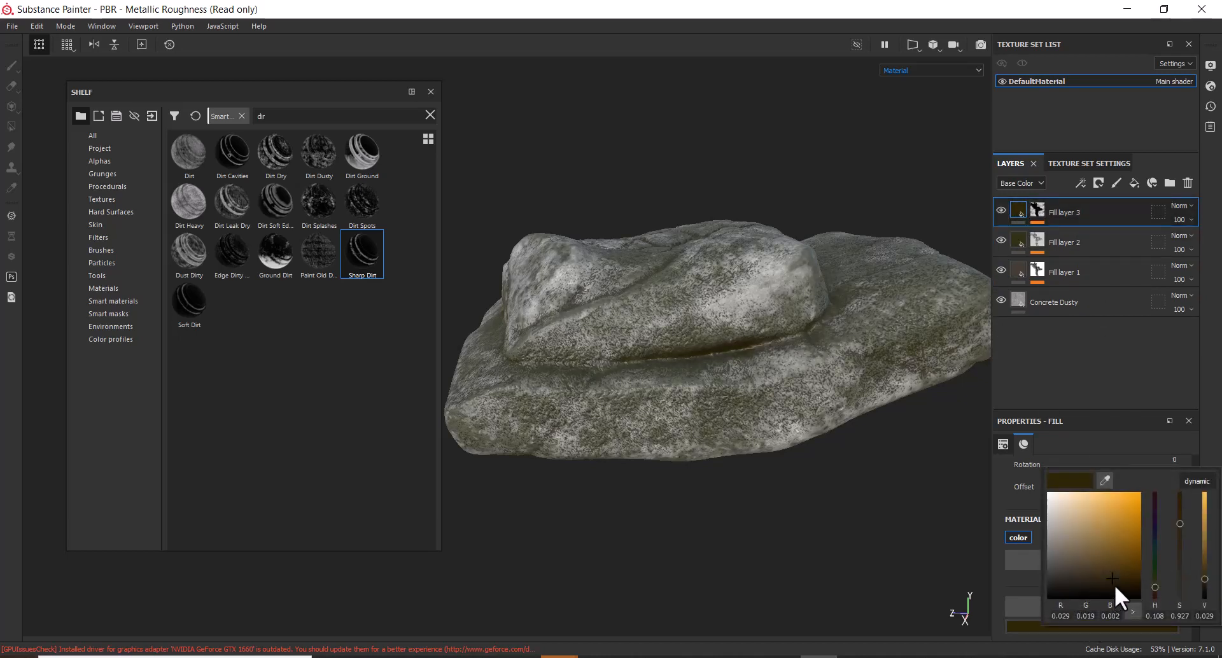
{"action": "left_click_drag", "start_coordinate": [1114, 585], "coordinate": [1125, 553]}
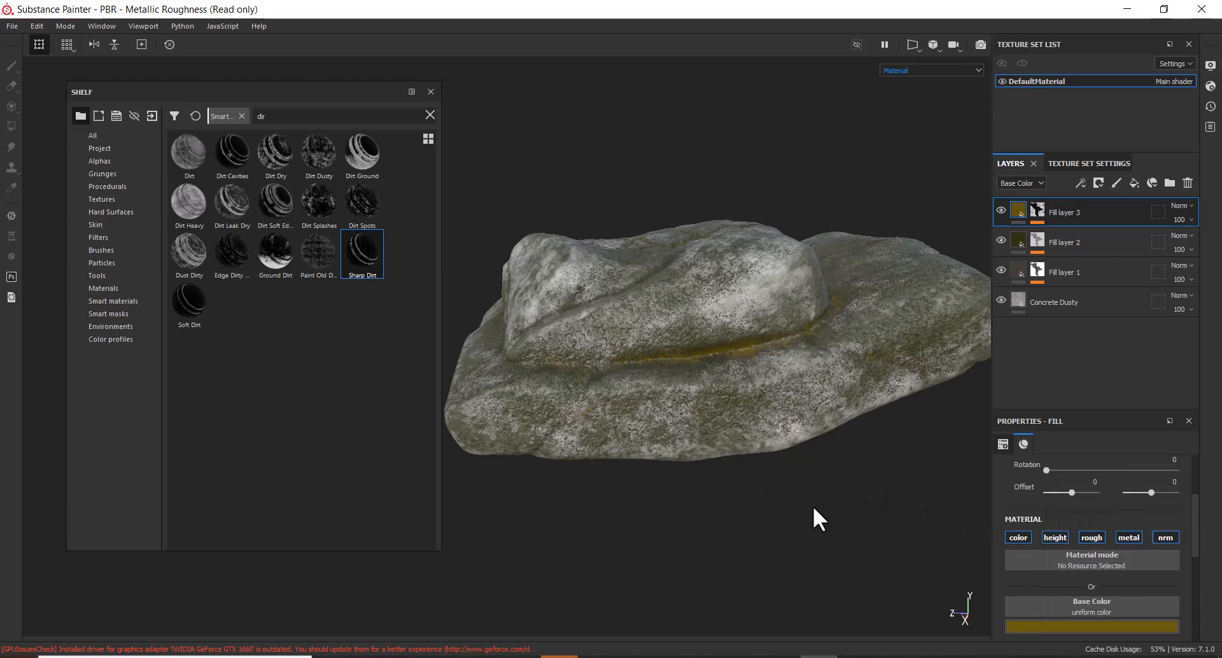
{"action": "left_click_drag", "start_coordinate": [813, 513], "coordinate": [788, 560], "text": "alt"}
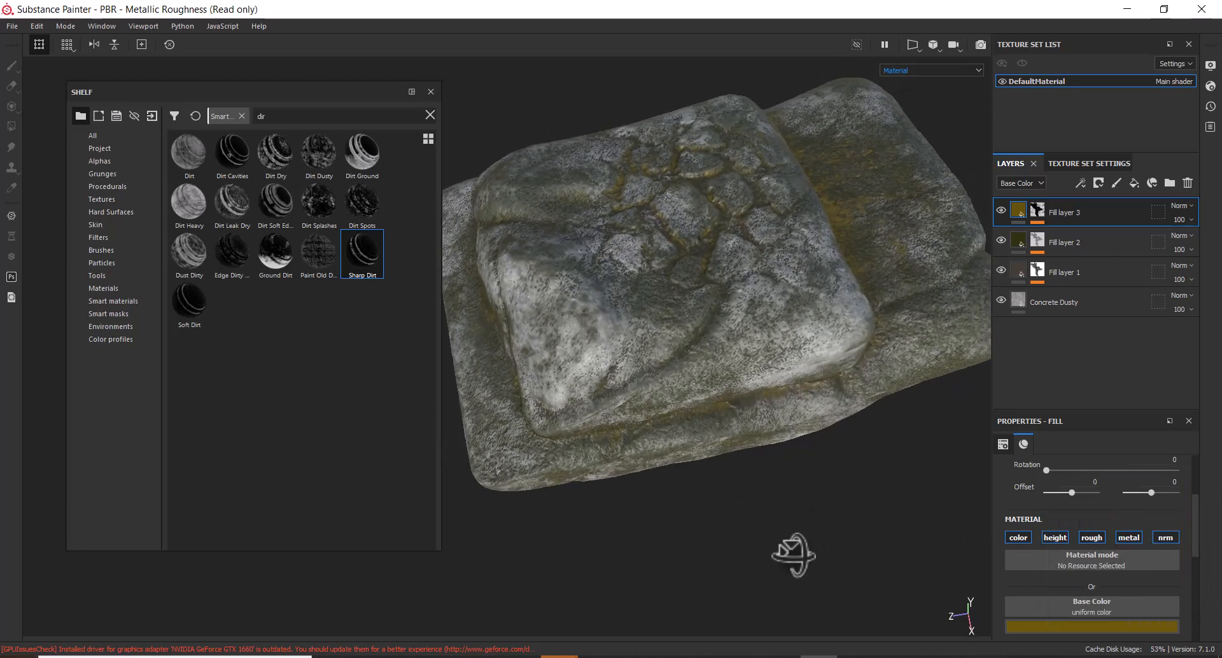
{"action": "left_click", "coordinate": [1063, 626]}
{"action": "left_click_drag", "start_coordinate": [1124, 554], "coordinate": [1078, 548]}
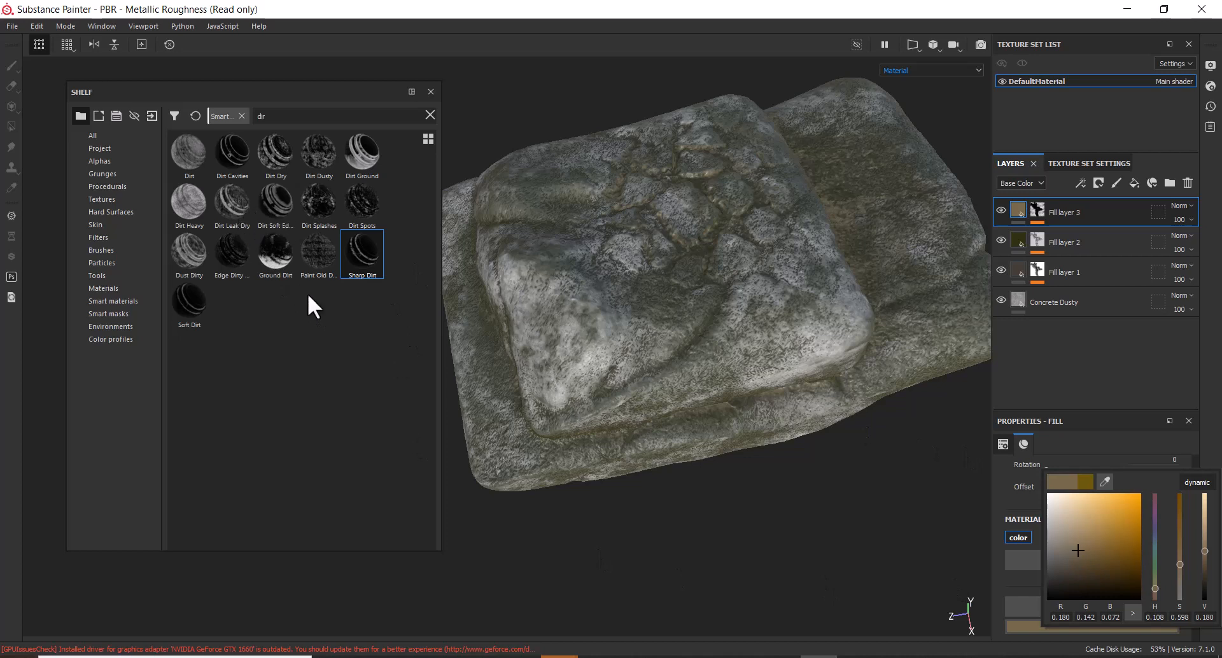
Drop the Ground Dirt smart mask onto Fill layer 3 and rotate the view and lighting
{"action": "mouse_move", "coordinate": [274, 250]}
{"action": "left_mouse_down"}
{"action": "mouse_move", "coordinate": [850, 280]}
{"action": "mouse_move", "coordinate": [1037, 210]}
{"action": "left_mouse_up"}
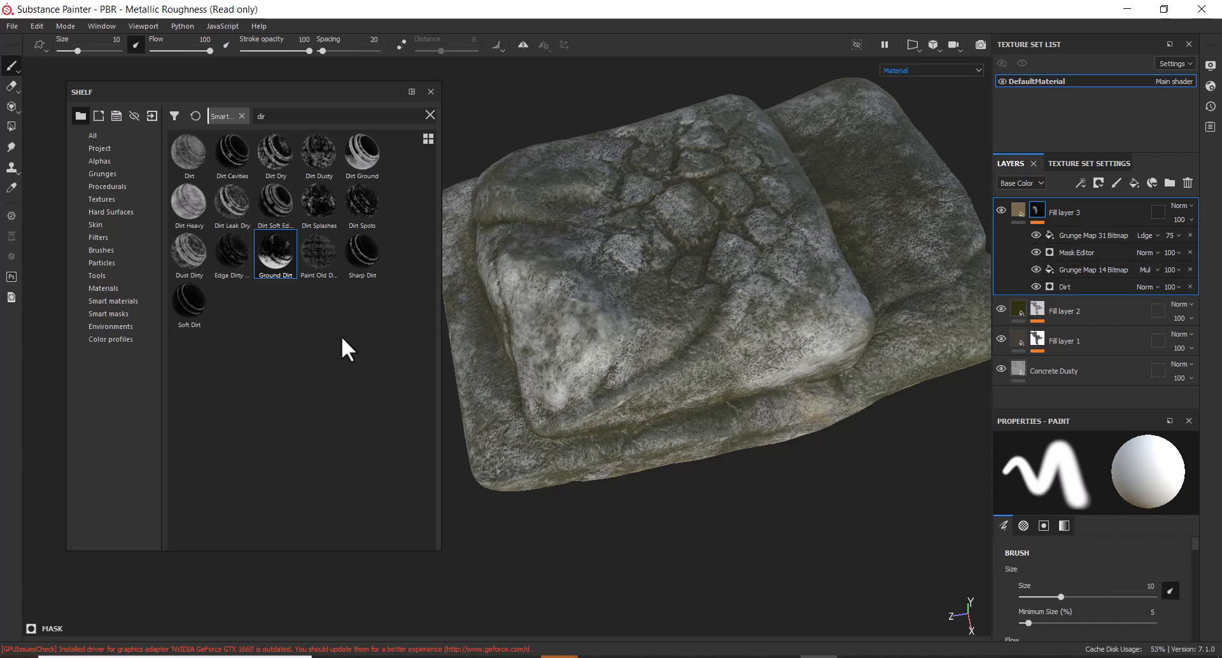
{"action": "left_click", "coordinate": [1069, 373]}
{"action": "left_click_drag", "start_coordinate": [919, 431], "coordinate": [871, 461], "text": "alt"}
{"action": "mouse_move", "coordinate": [870, 461]}
{"action": "right_mouse_down", "text": "shift"}
{"action": "mouse_move", "coordinate": [774, 494]}
{"action": "mouse_move", "coordinate": [796, 492]}
{"action": "right_mouse_up", "text": "shift"}
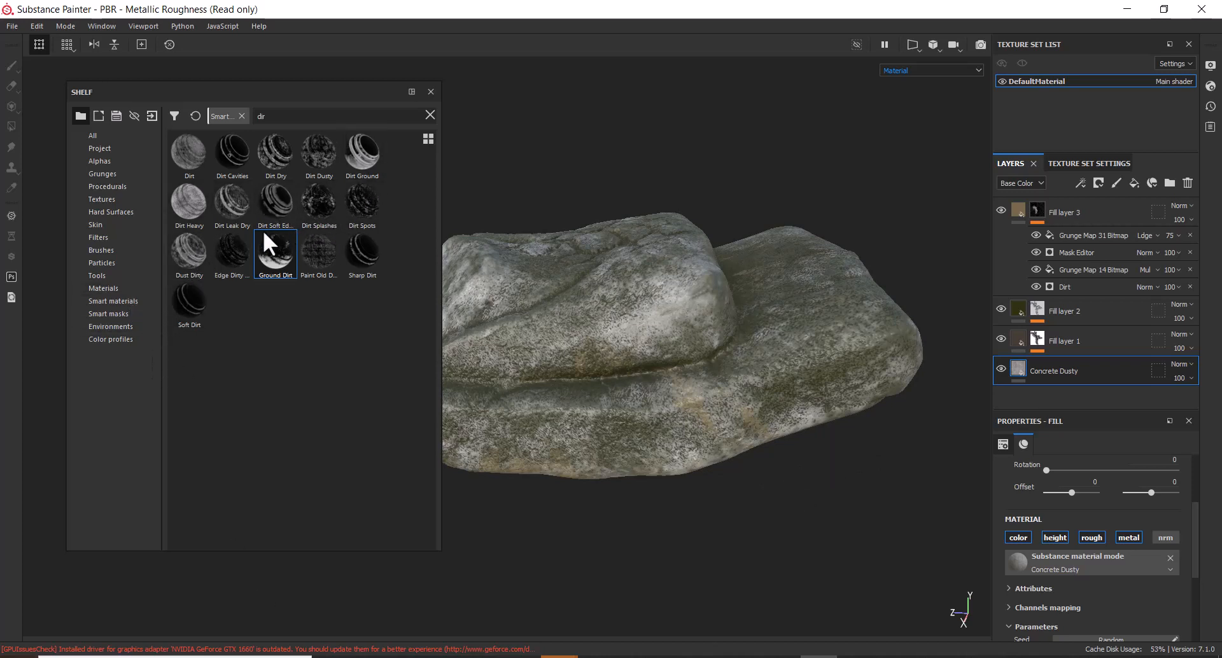
Add the Dirt Heavy smart mask to Fill layer 3's mask and zoom in
{"action": "left_click", "coordinate": [190, 201]}
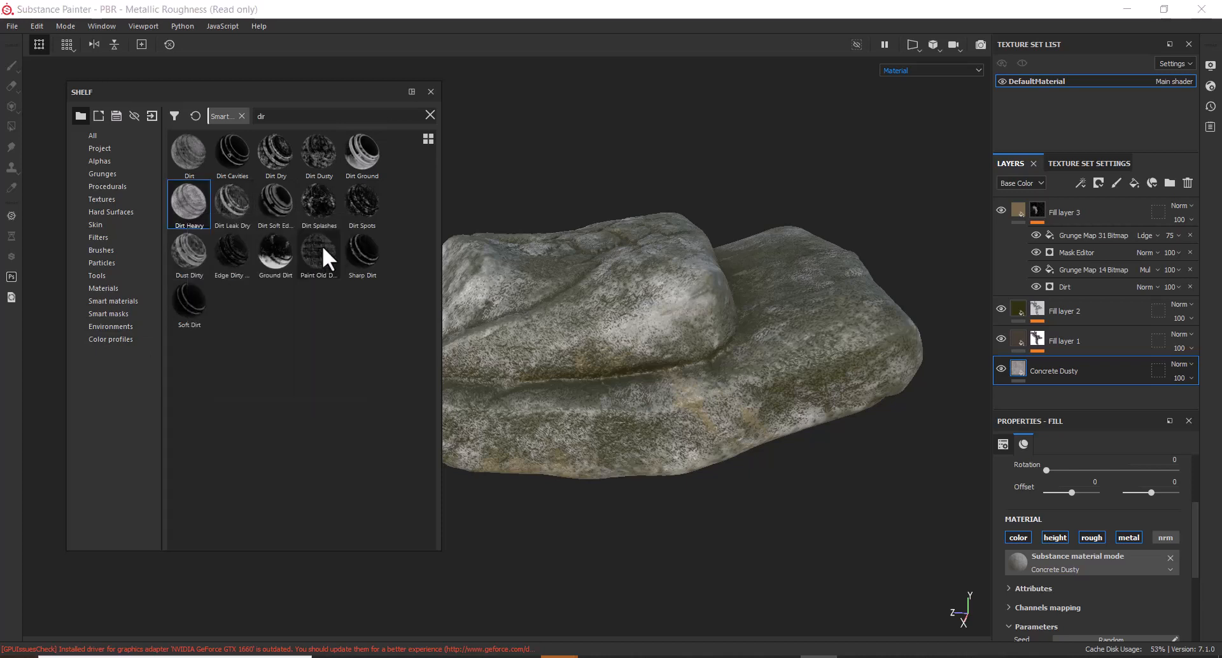
{"action": "mouse_move", "coordinate": [340, 212]}
{"action": "left_click_drag", "start_coordinate": [192, 201], "coordinate": [1068, 232]}
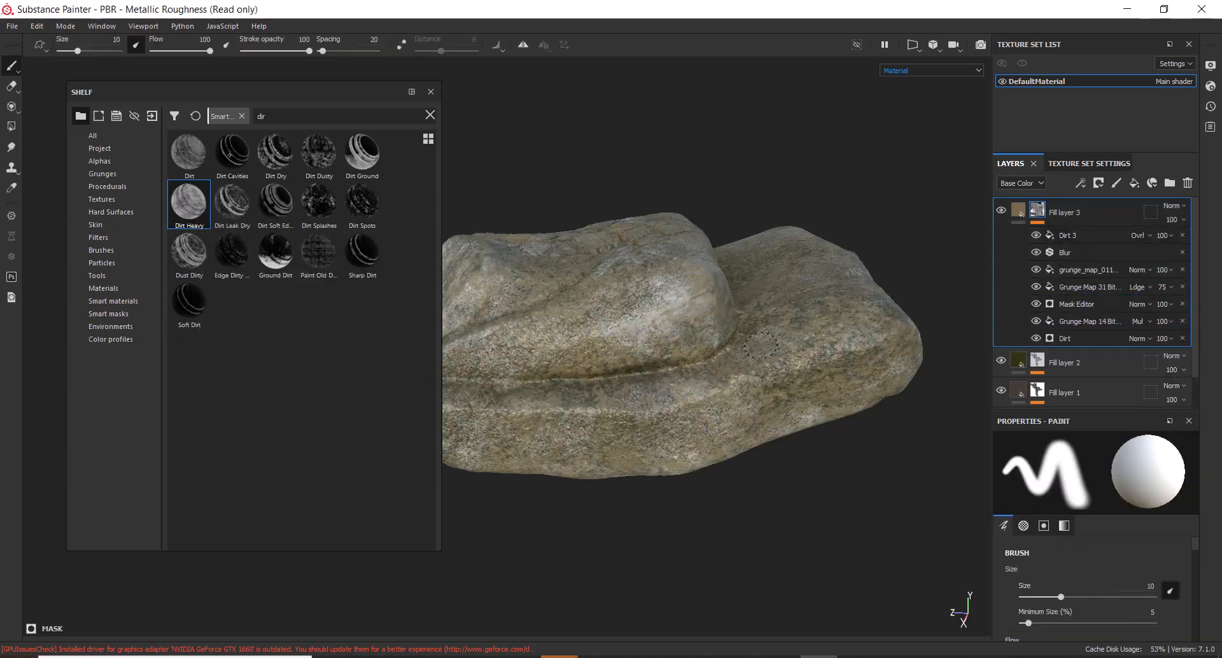
{"action": "right_click_drag", "start_coordinate": [762, 465], "coordinate": [797, 469], "text": "alt"}
Try Multiply blending on Fill layer 3 and lower its opacity with the slider
{"action": "left_click_drag", "start_coordinate": [800, 472], "coordinate": [846, 483], "text": "alt"}
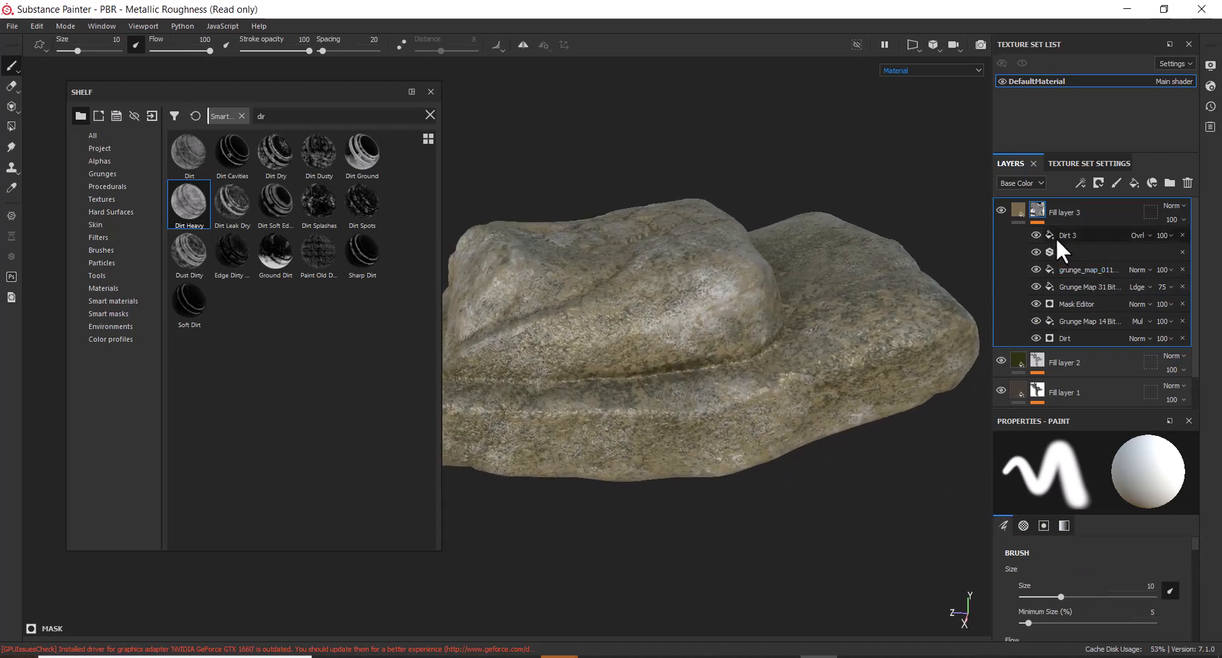
{"action": "left_click", "coordinate": [1178, 205]}
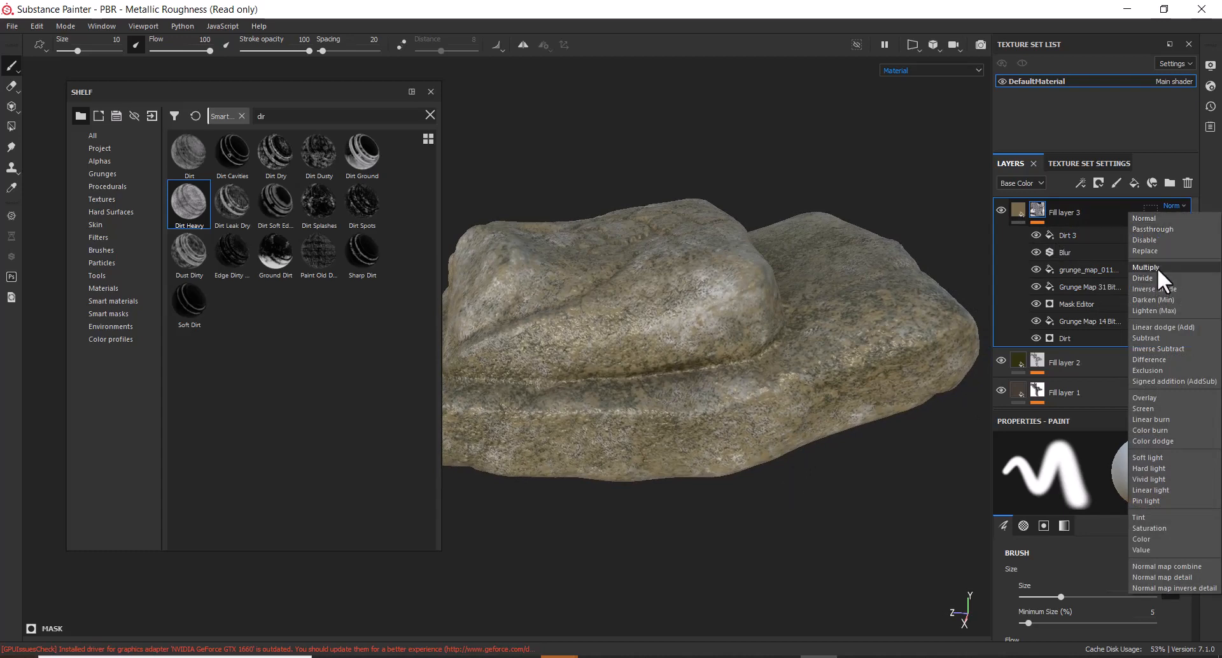
{"action": "left_click", "coordinate": [1157, 267]}
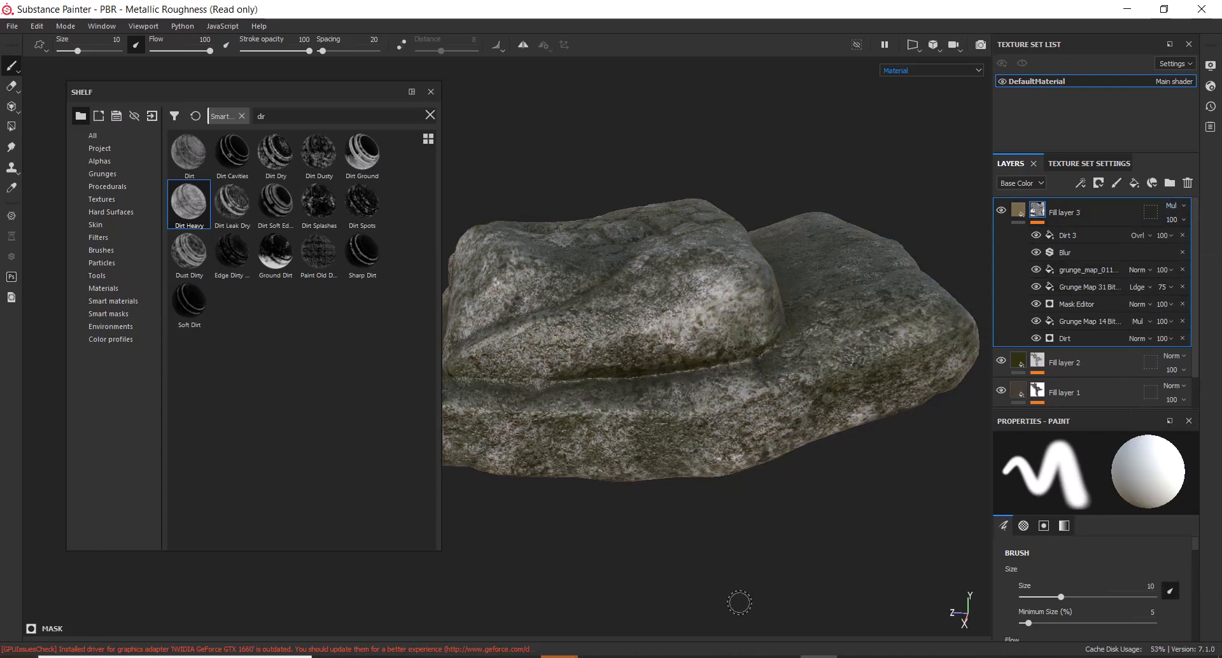
{"action": "left_click", "coordinate": [1182, 219]}
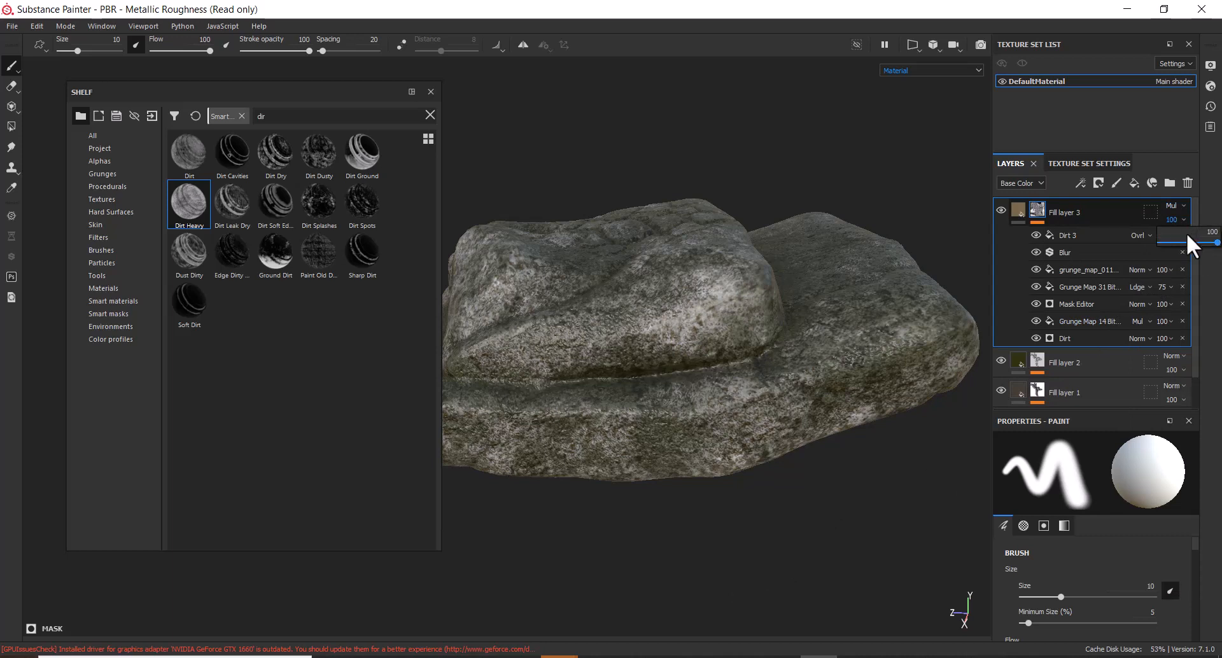
{"action": "left_click_drag", "start_coordinate": [1192, 246], "coordinate": [1172, 244]}
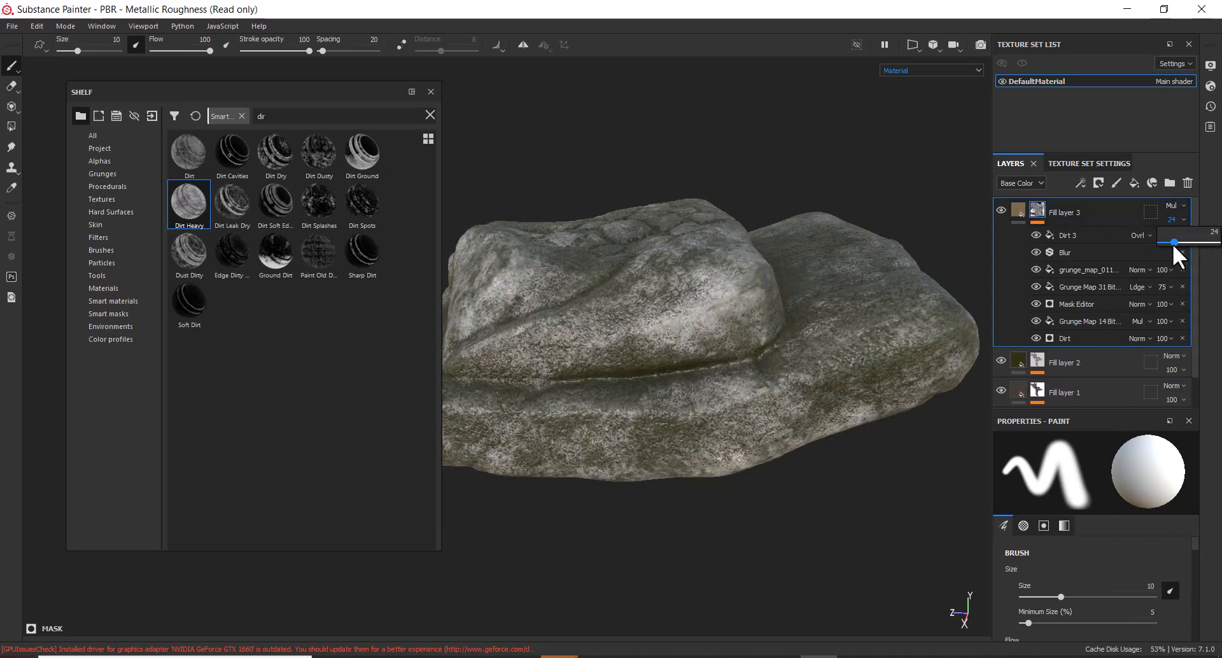
Compare Overlay, Soft Light and Divide blending on Fill layer 3, settling on Overlay
{"action": "left_click", "coordinate": [1183, 205]}
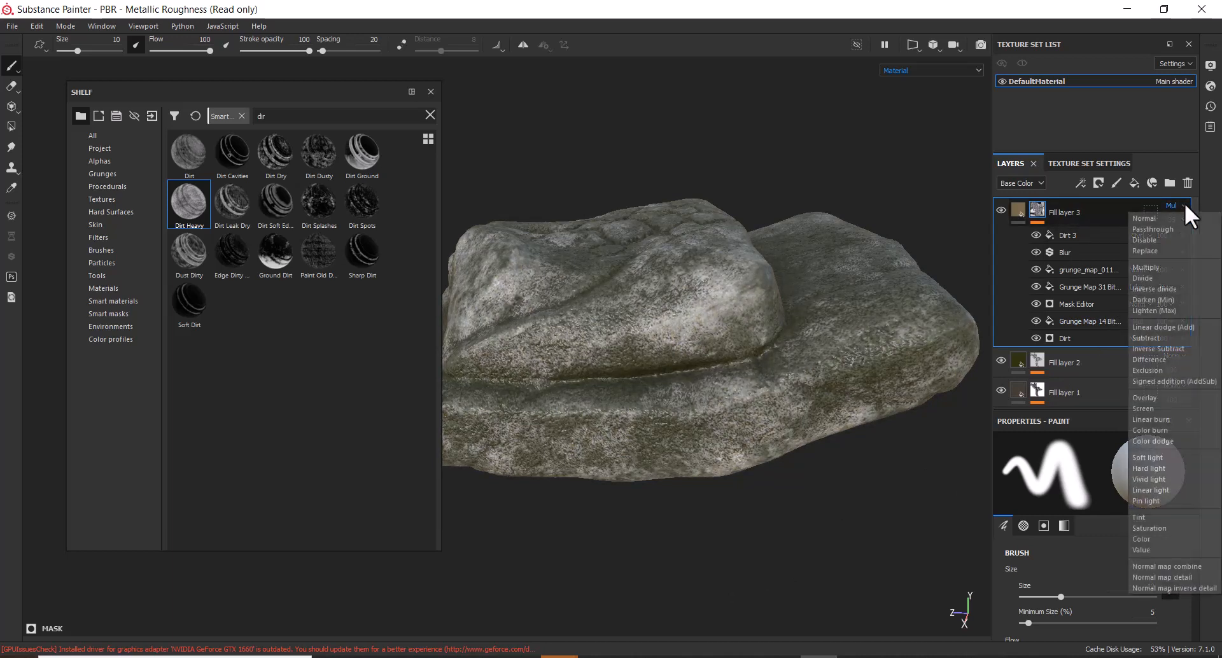
{"action": "left_click", "coordinate": [1167, 398]}
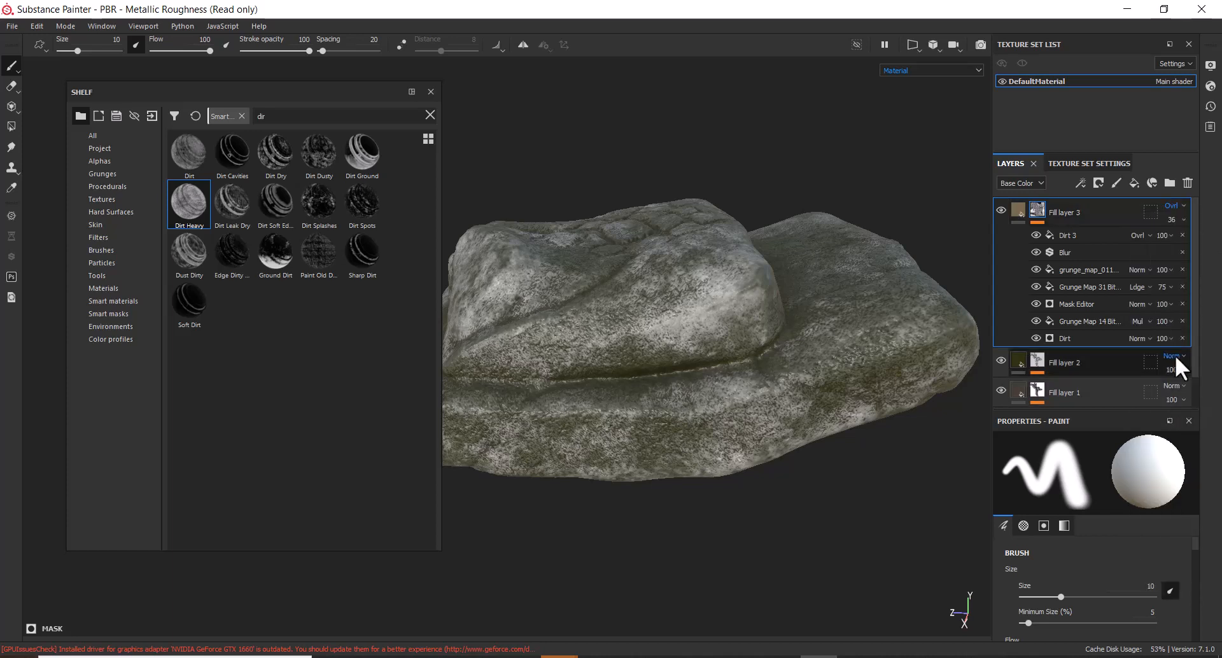
{"action": "left_click", "coordinate": [1176, 202]}
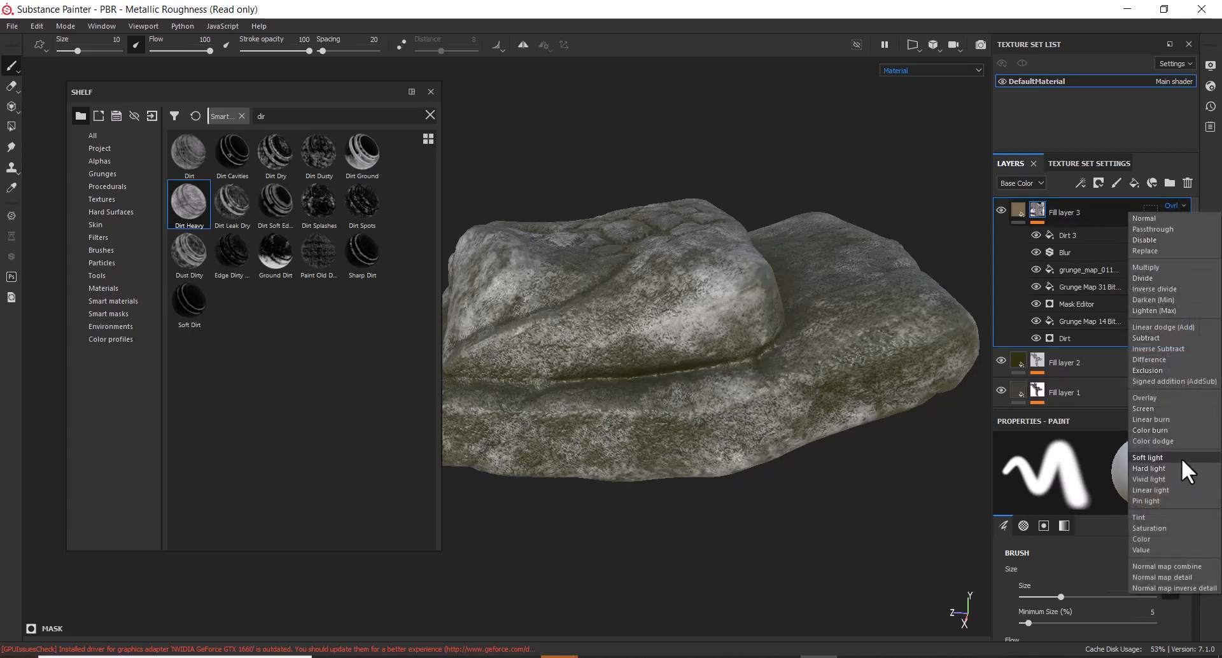
{"action": "left_click", "coordinate": [1181, 456]}
{"action": "left_click", "coordinate": [1178, 205]}
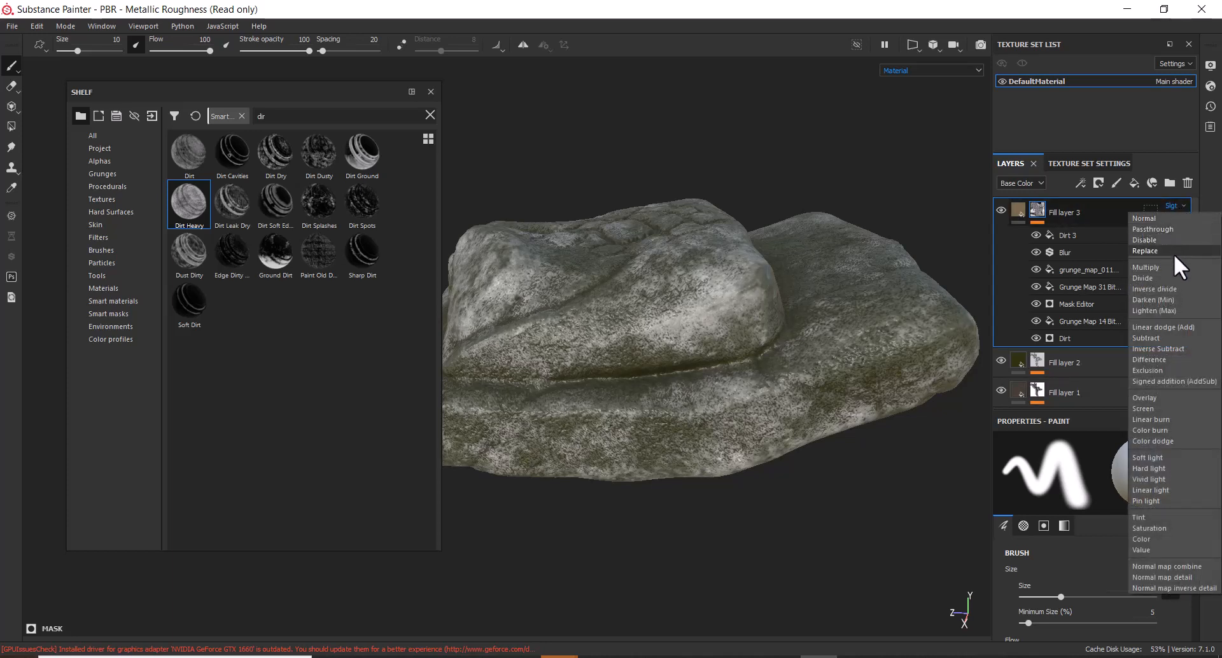
{"action": "left_click", "coordinate": [1178, 279]}
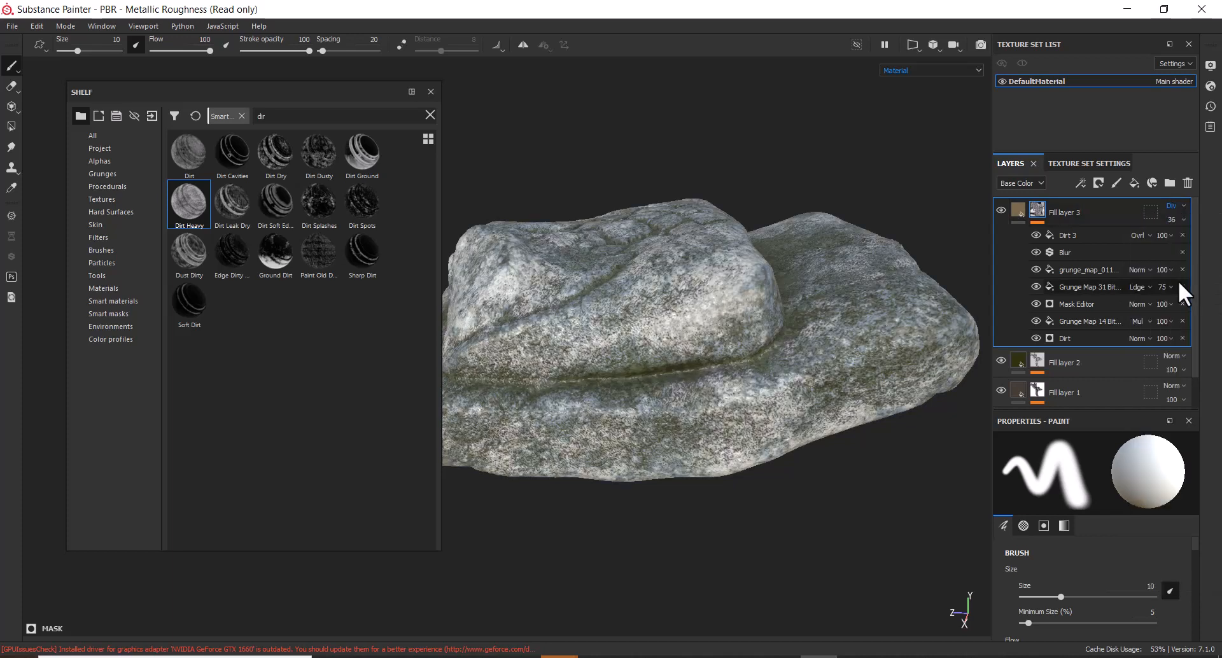
{"action": "left_click", "coordinate": [1181, 202]}
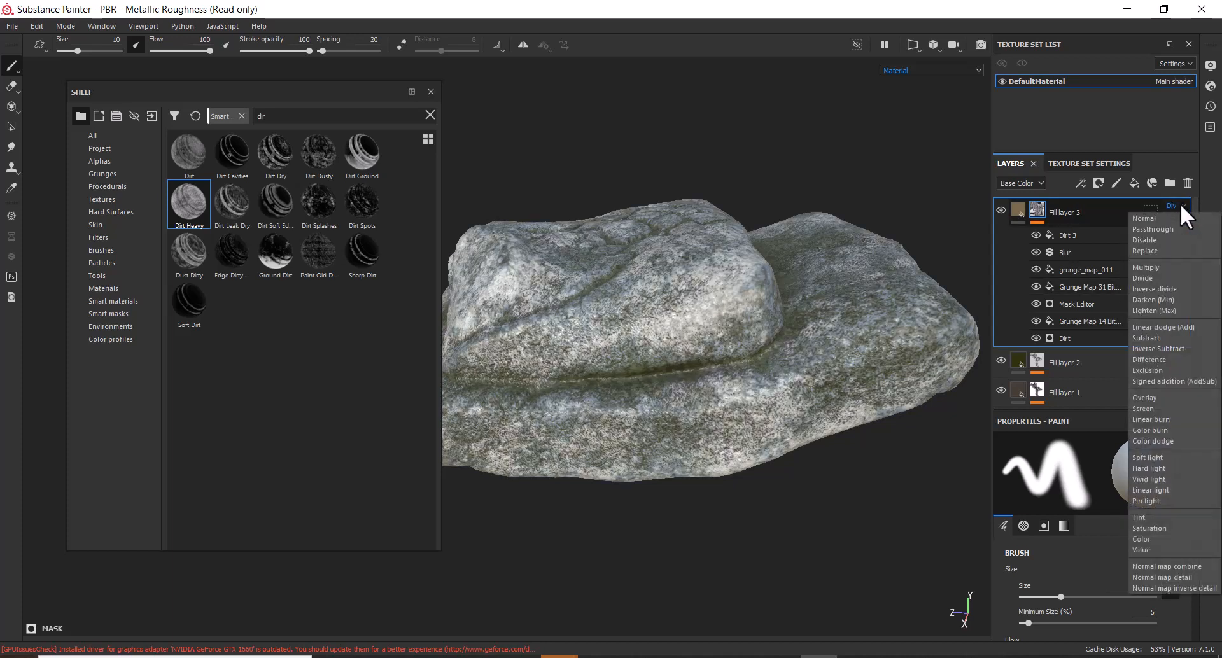
{"action": "left_click", "coordinate": [1190, 399]}
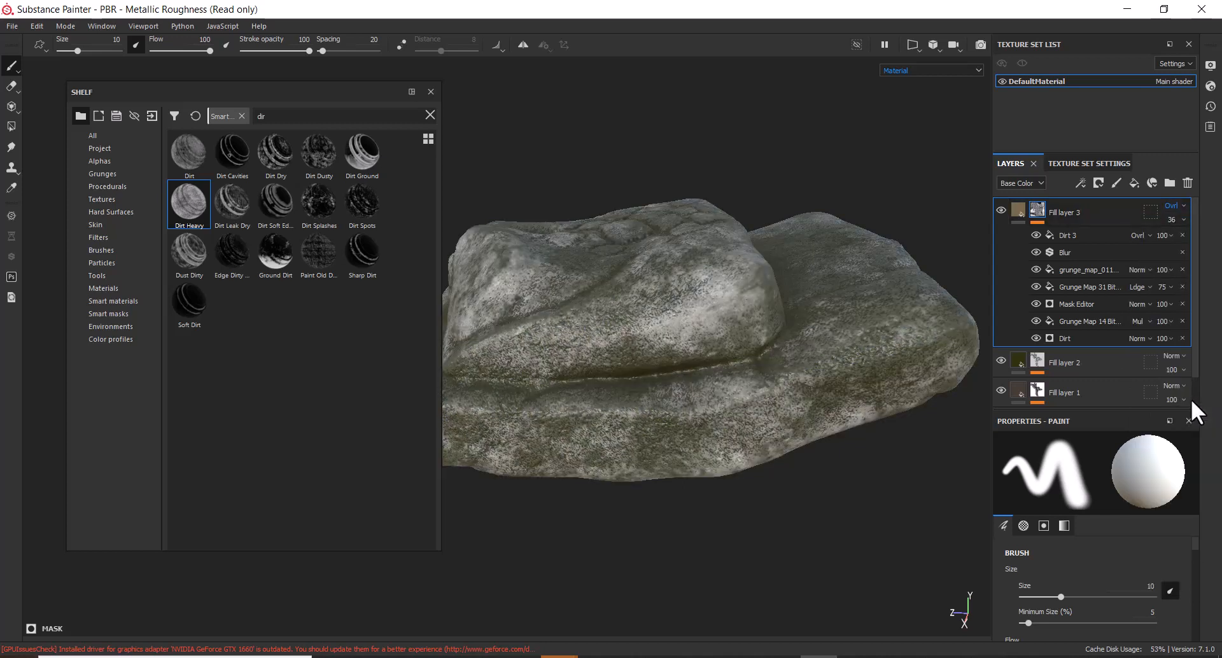
{"action": "left_click", "coordinate": [1016, 211]}
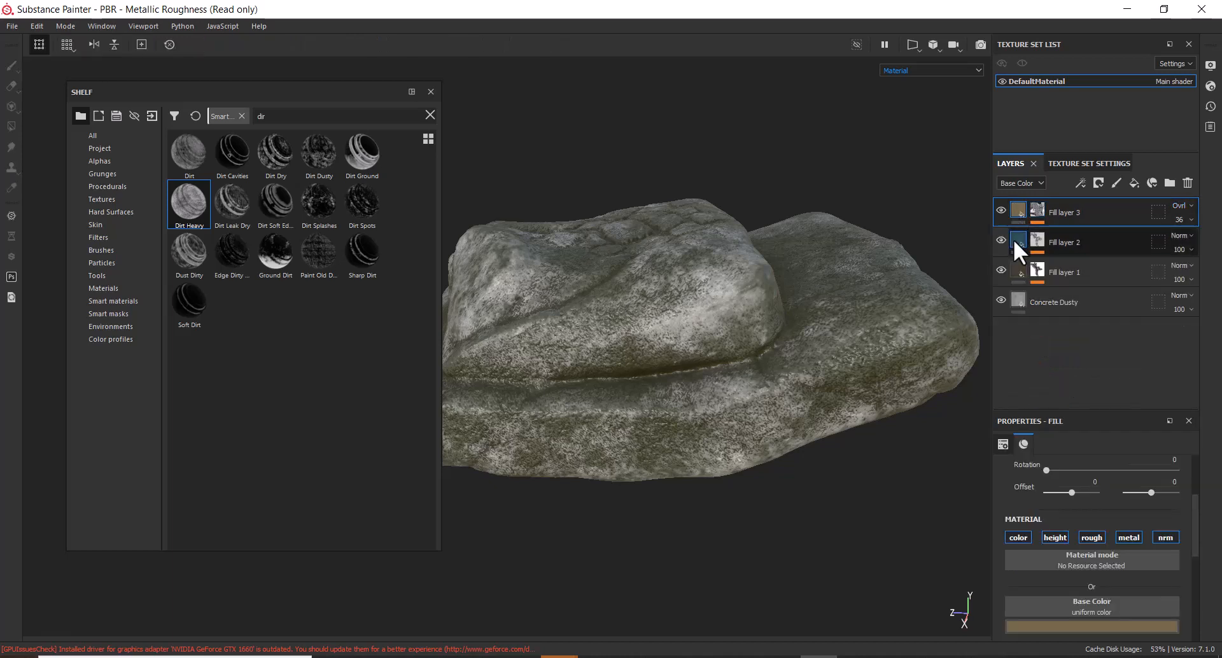
Shift Fill layer 3's base colour to olive yellow and change its blending from Normal to Multiply
{"action": "left_click", "coordinate": [1071, 626]}
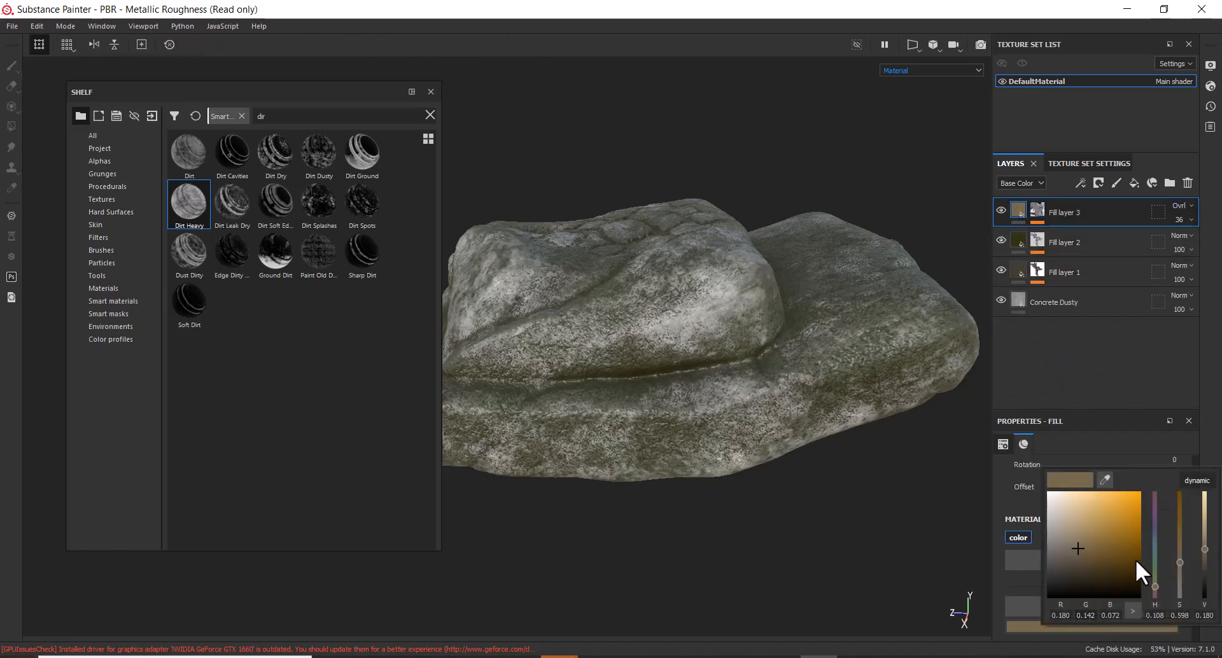
{"action": "left_click_drag", "start_coordinate": [1155, 583], "coordinate": [1118, 528]}
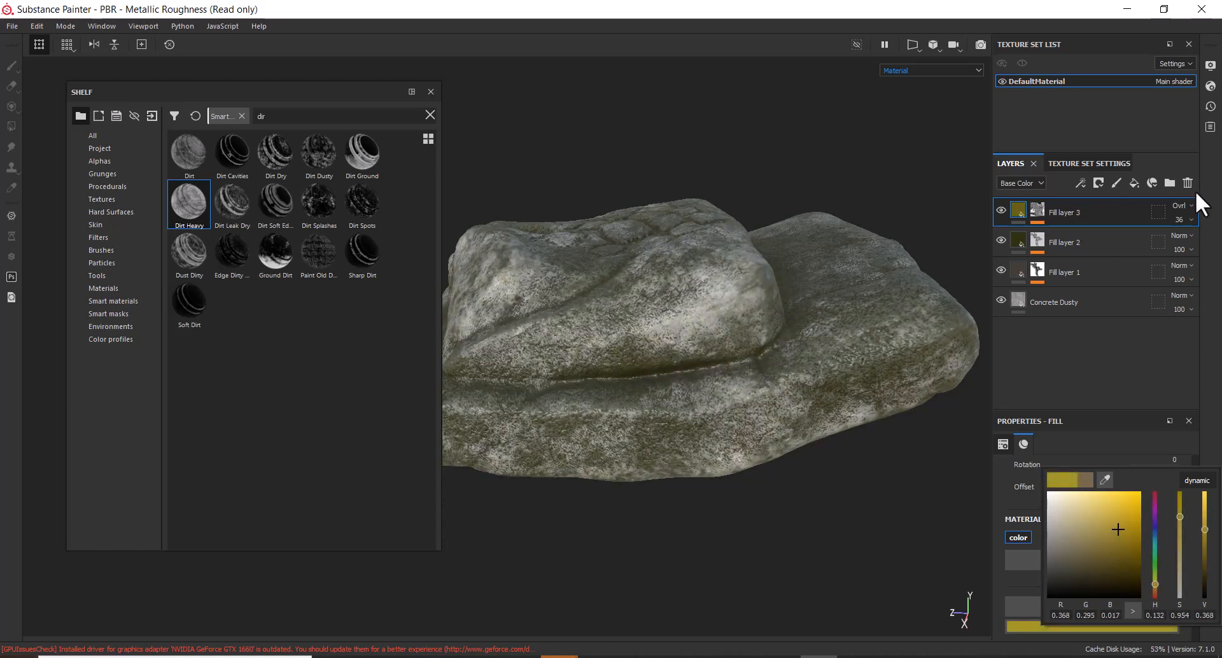
{"action": "left_click", "coordinate": [1180, 205]}
{"action": "left_click", "coordinate": [1174, 220]}
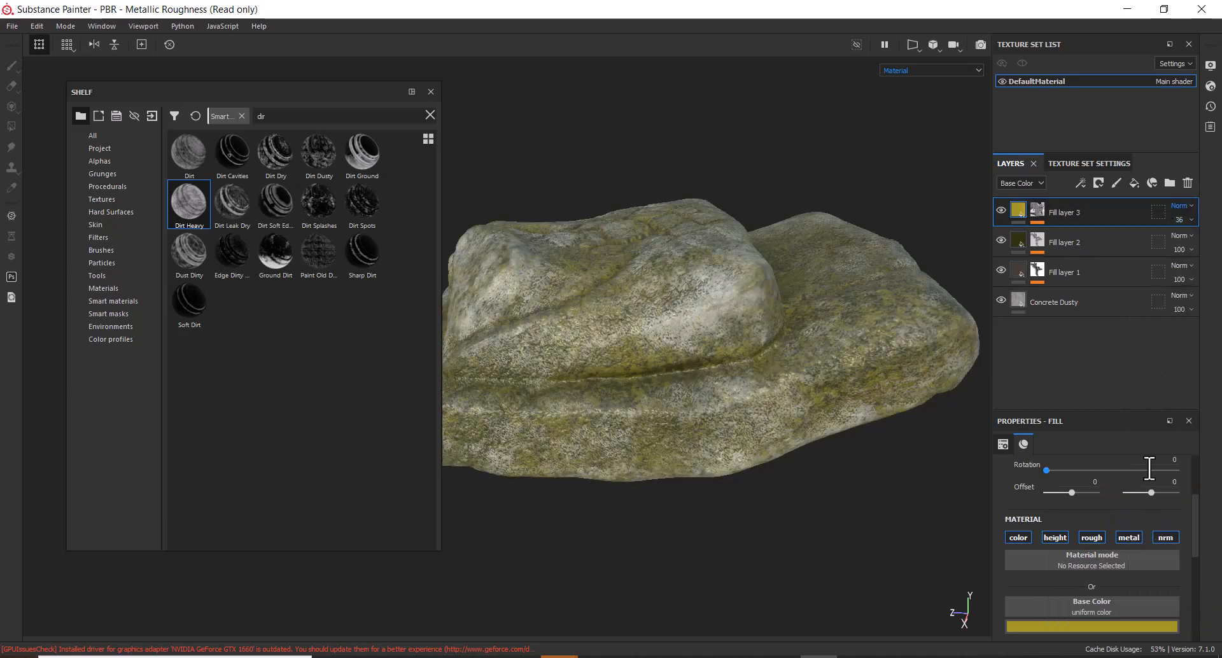
{"action": "left_click", "coordinate": [1187, 205]}
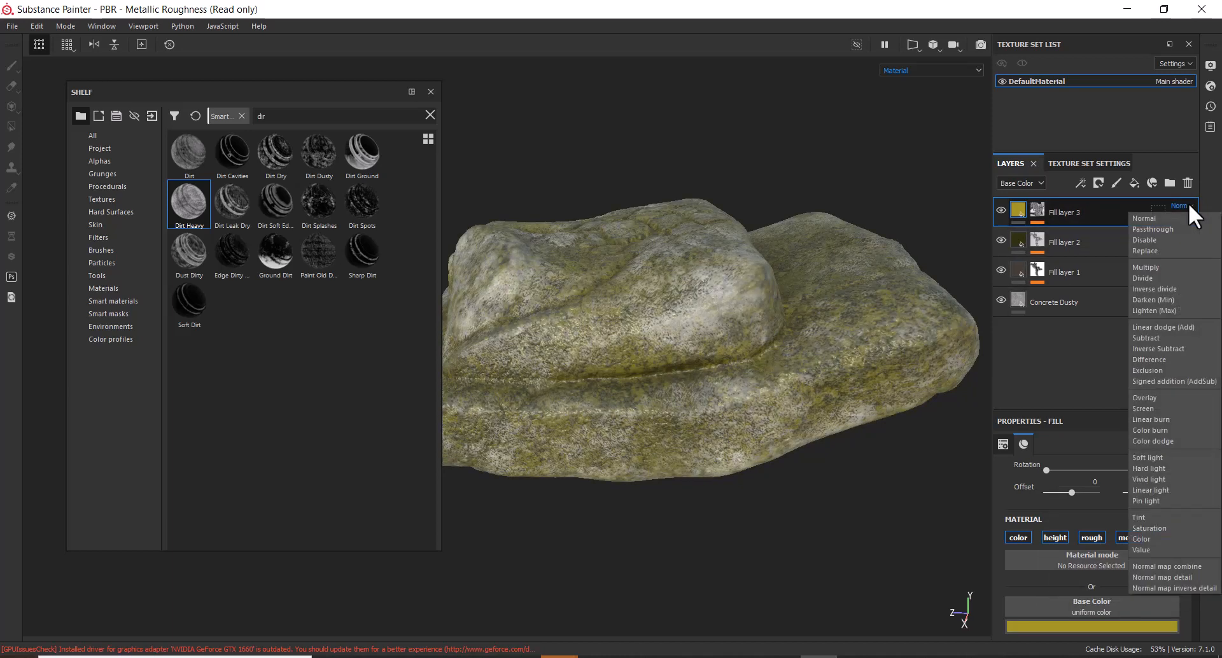
{"action": "left_click", "coordinate": [1154, 268]}
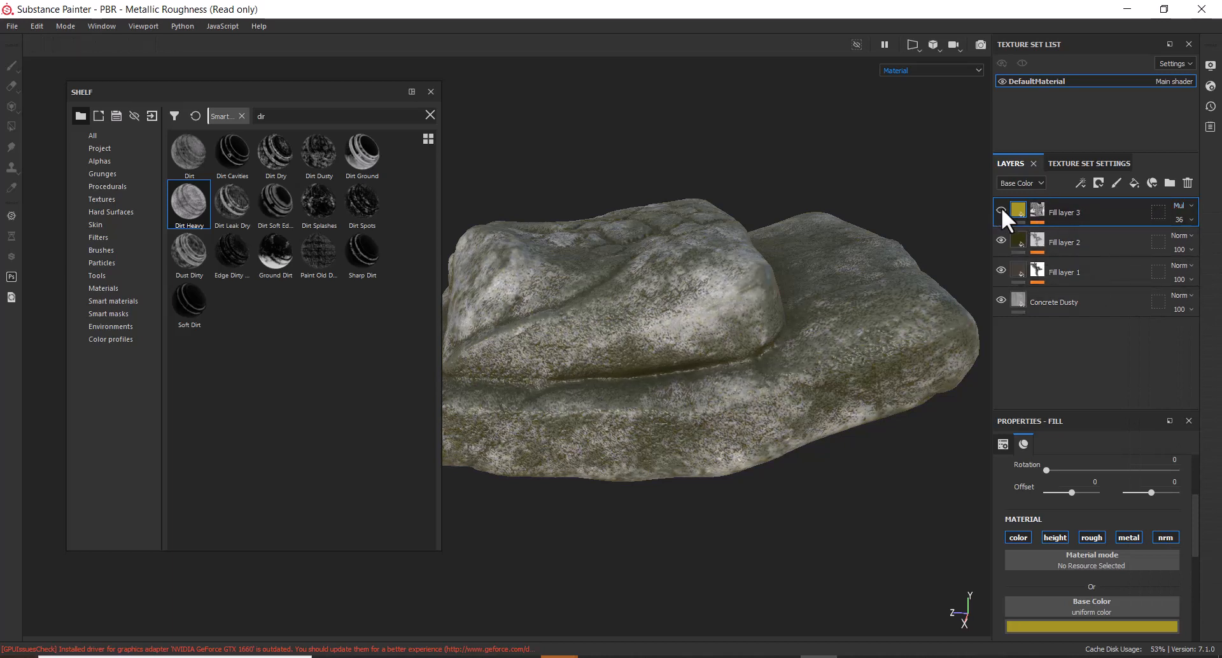
{"action": "left_click", "coordinate": [856, 657]}
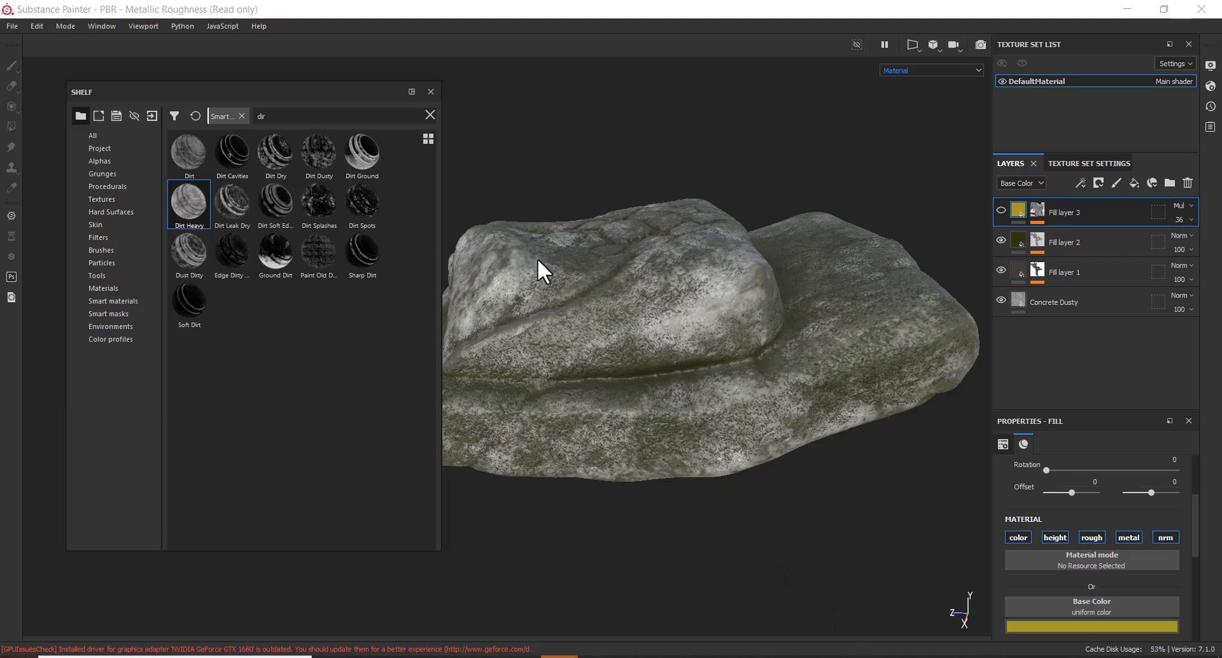
Search the Materials shelf for 'con' and add Concrete Smooth as a layer below Fill layer 1
{"action": "left_click", "coordinate": [106, 289]}
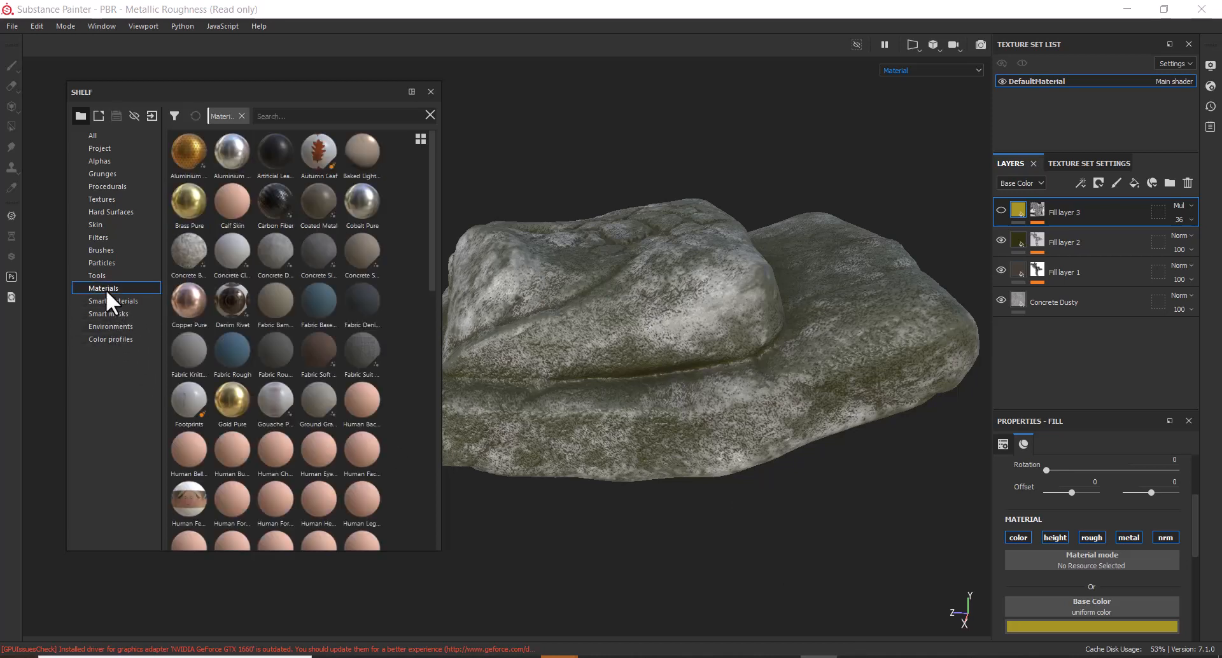
{"action": "left_click", "coordinate": [318, 116]}
{"action": "type", "text": "con"}
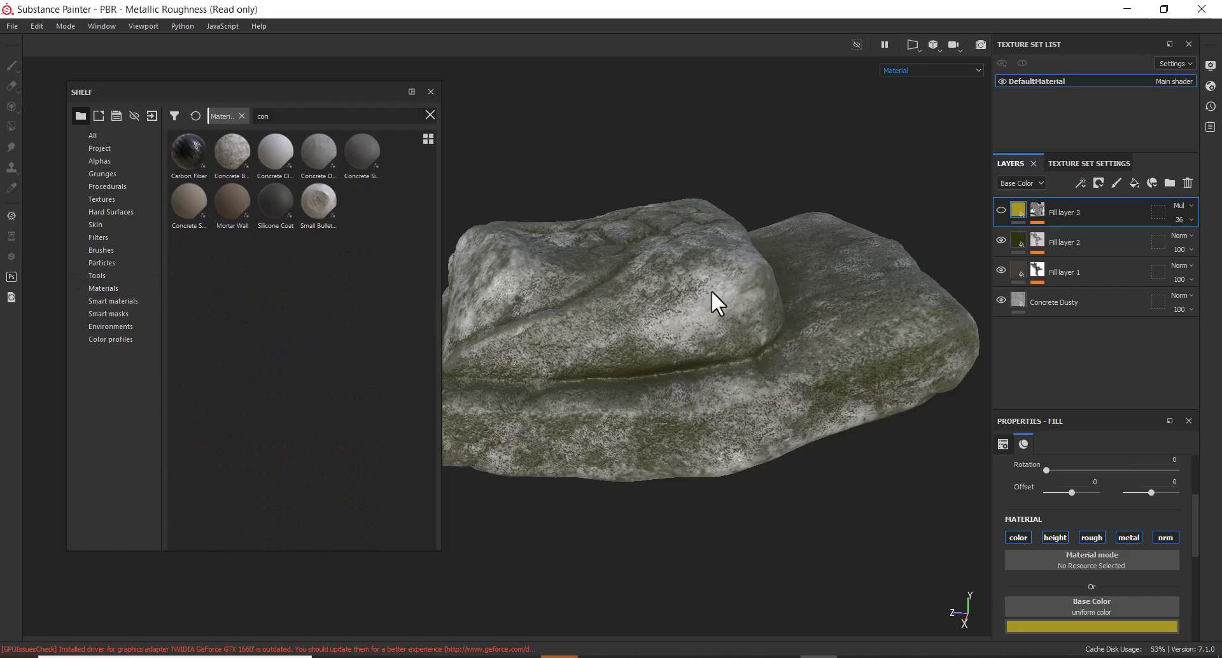
{"action": "left_click_drag", "start_coordinate": [189, 199], "coordinate": [1044, 287]}
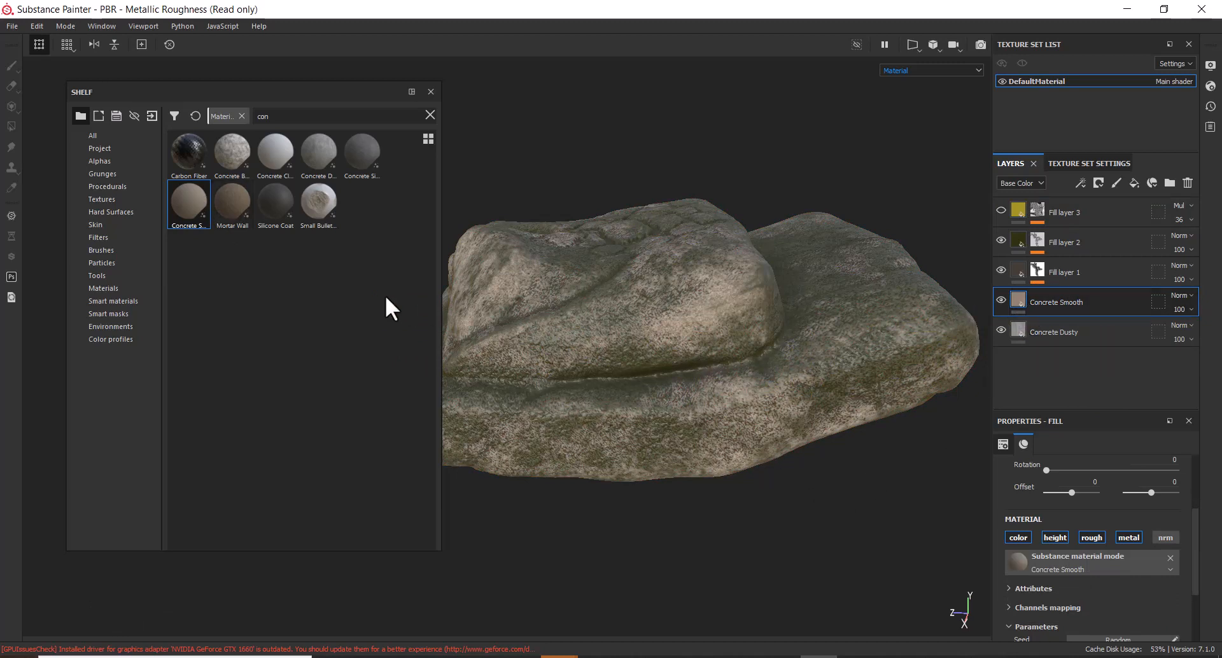
{"action": "left_click", "coordinate": [1000, 298]}
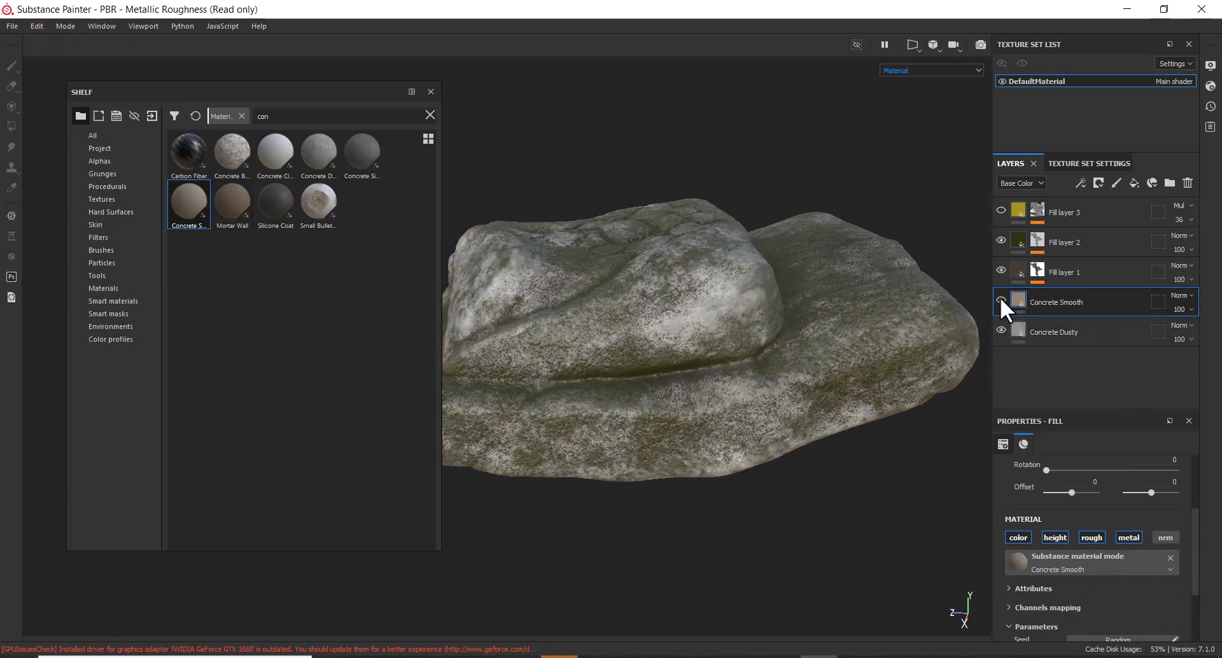
{"action": "left_click", "coordinate": [1000, 298]}
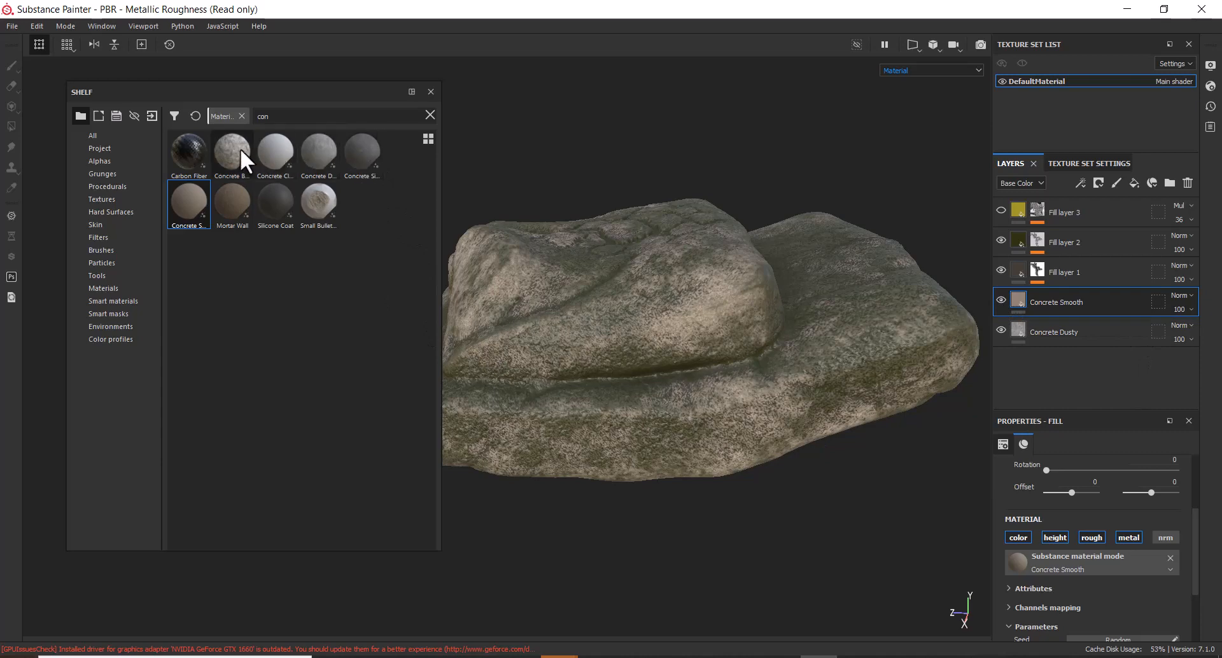
Try and undo Concrete Bare and Concrete Dusty, then add Mortar Wall in place of Concrete Simple
{"action": "left_click_drag", "start_coordinate": [231, 144], "coordinate": [1058, 288]}
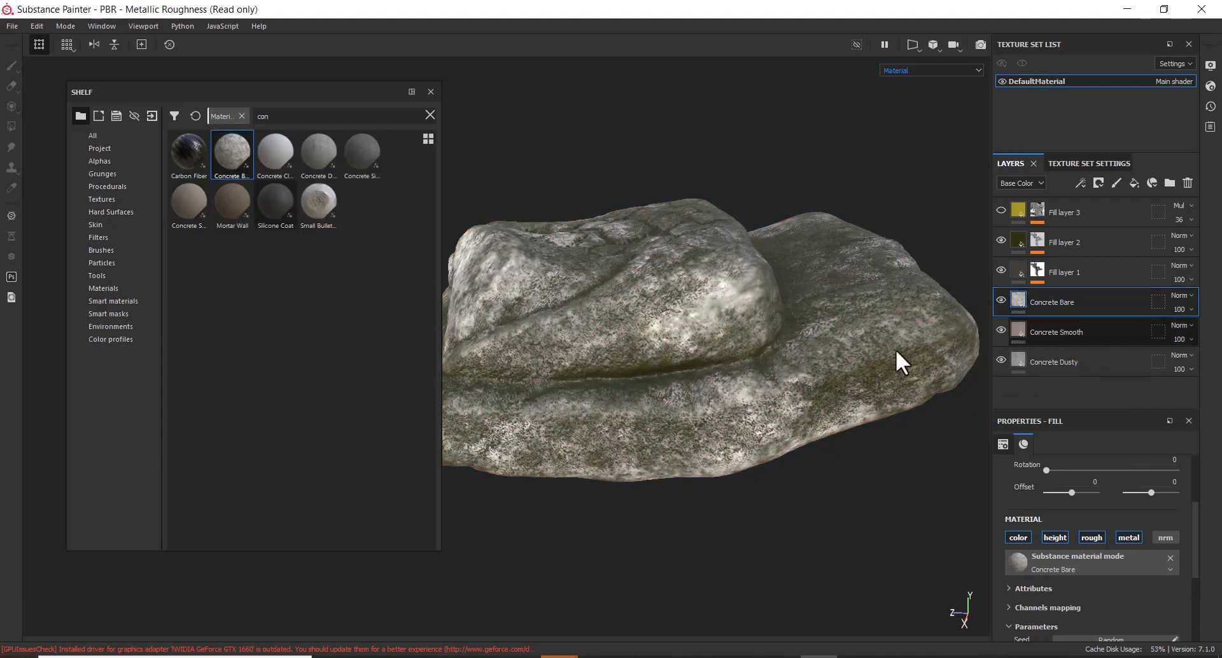
{"action": "key", "text": "ctrl+z"}
{"action": "left_click_drag", "start_coordinate": [322, 163], "coordinate": [1085, 292]}
{"action": "key", "text": "ctrl+z"}
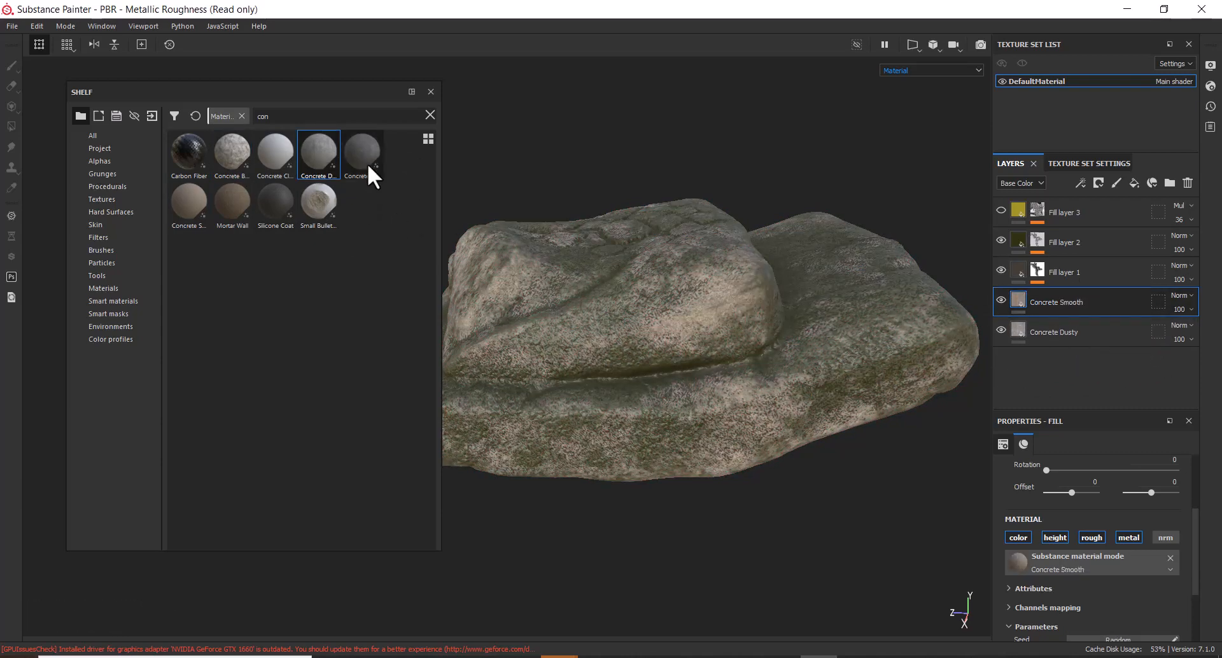
{"action": "left_click_drag", "start_coordinate": [368, 166], "coordinate": [1104, 295]}
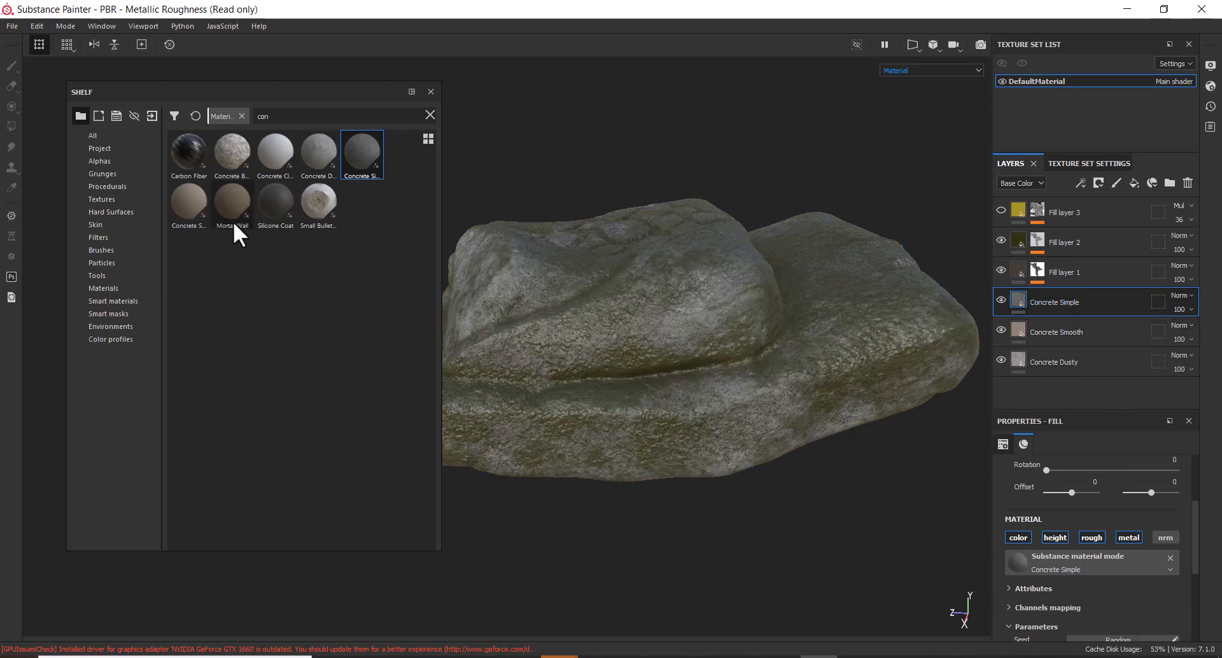
{"action": "left_click_drag", "start_coordinate": [246, 202], "coordinate": [1086, 287]}
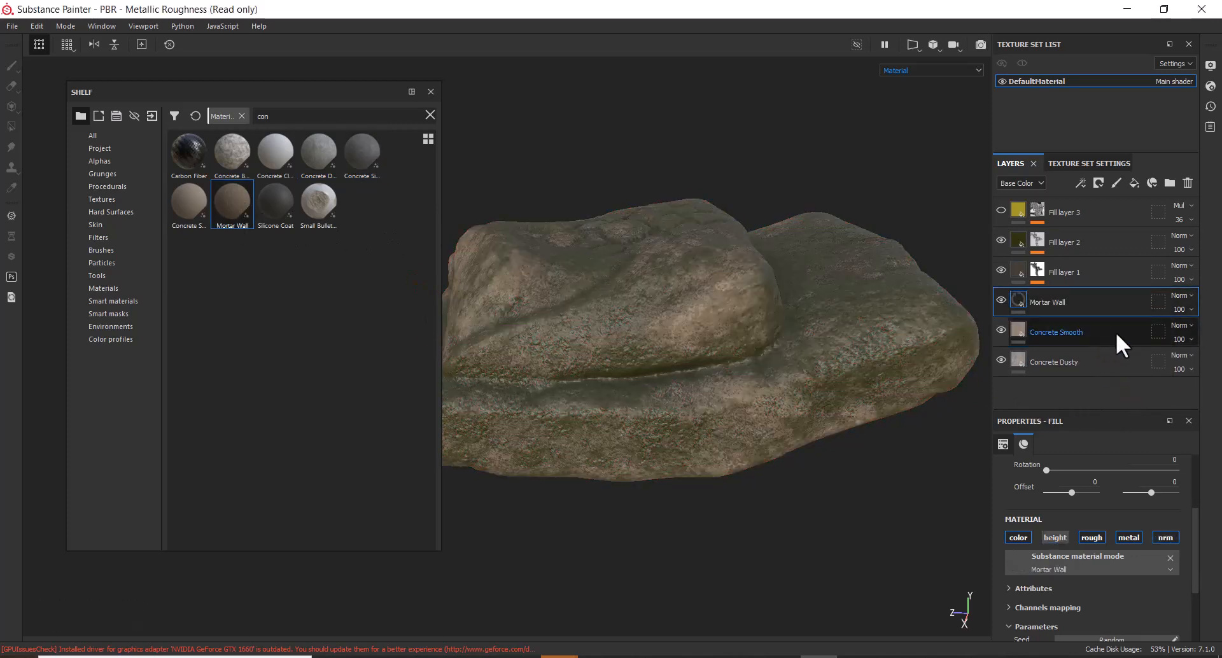
{"action": "left_click", "coordinate": [431, 91]}
{"action": "left_click_drag", "start_coordinate": [858, 530], "coordinate": [743, 413], "text": "alt"}
{"action": "right_click_drag", "start_coordinate": [743, 420], "coordinate": [761, 440], "text": "alt"}
{"action": "middle_click_drag", "start_coordinate": [759, 440], "coordinate": [788, 453], "text": "alt"}
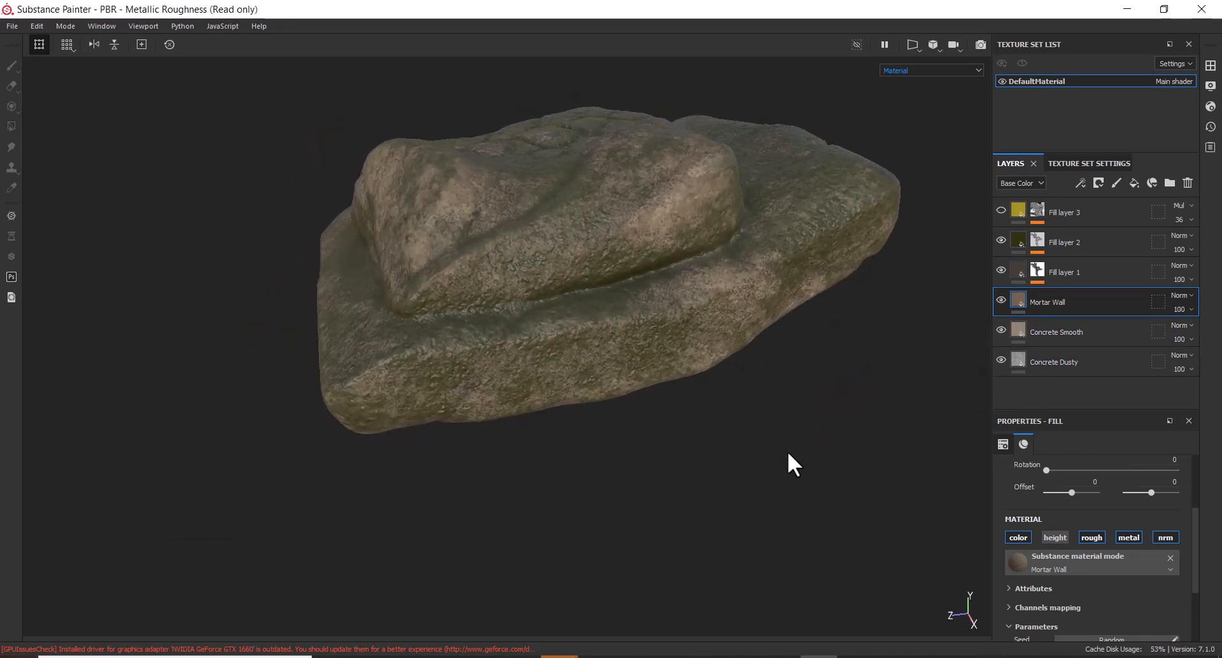
Toggle Mortar Wall and Concrete Dusty visibility to compare the rock, keeping Mortar Wall on
{"action": "right_click_drag", "start_coordinate": [789, 452], "coordinate": [827, 451], "text": "alt"}
{"action": "middle_click_drag", "start_coordinate": [827, 452], "coordinate": [778, 494], "text": "alt"}
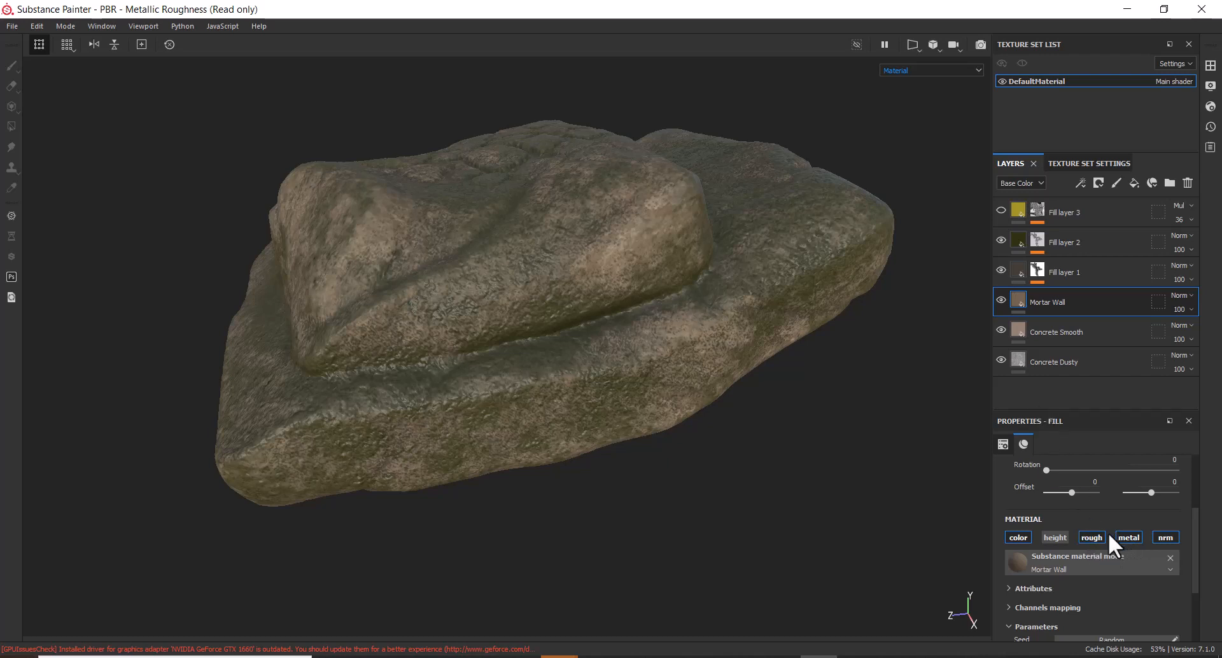
{"action": "left_click", "coordinate": [1000, 298]}
{"action": "left_click", "coordinate": [1000, 299]}
{"action": "left_click", "coordinate": [1002, 357]}
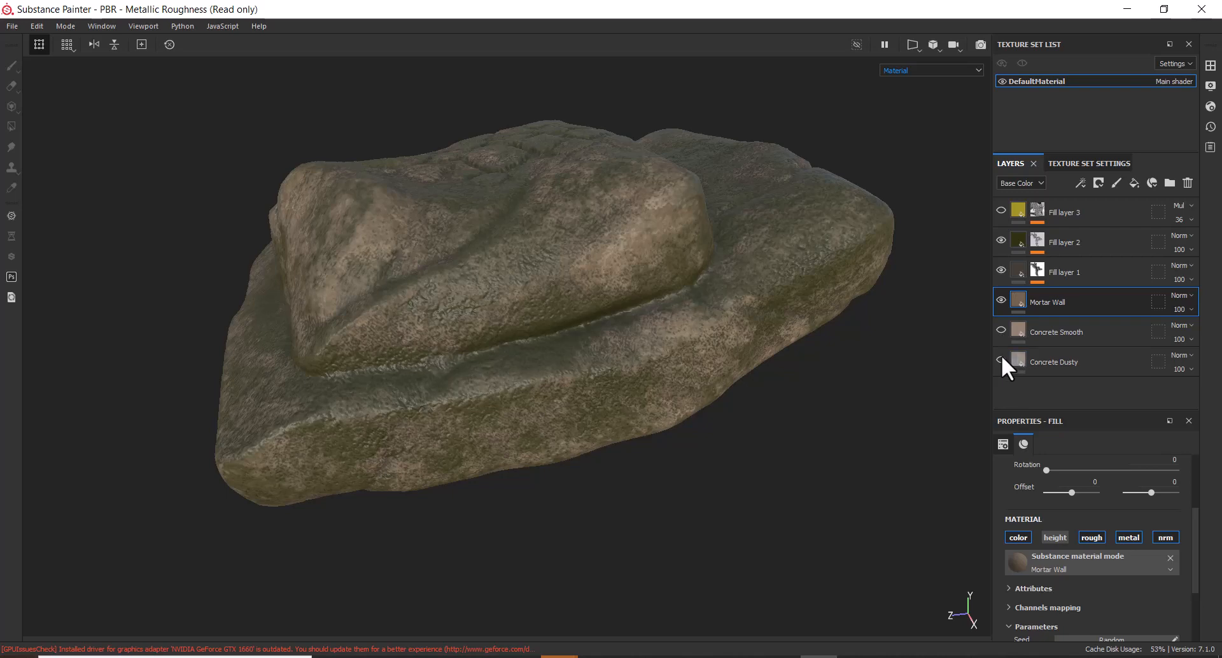
{"action": "left_click", "coordinate": [999, 298]}
{"action": "left_click", "coordinate": [998, 297]}
{"action": "left_click", "coordinate": [998, 297]}
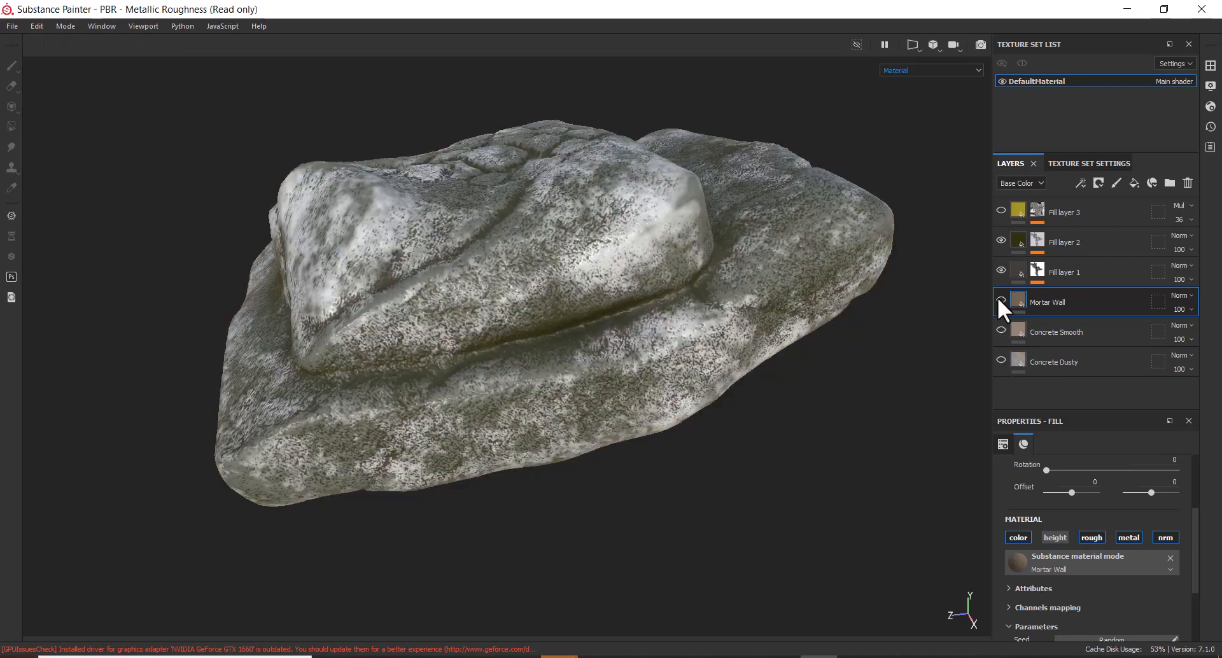
{"action": "left_click", "coordinate": [998, 298]}
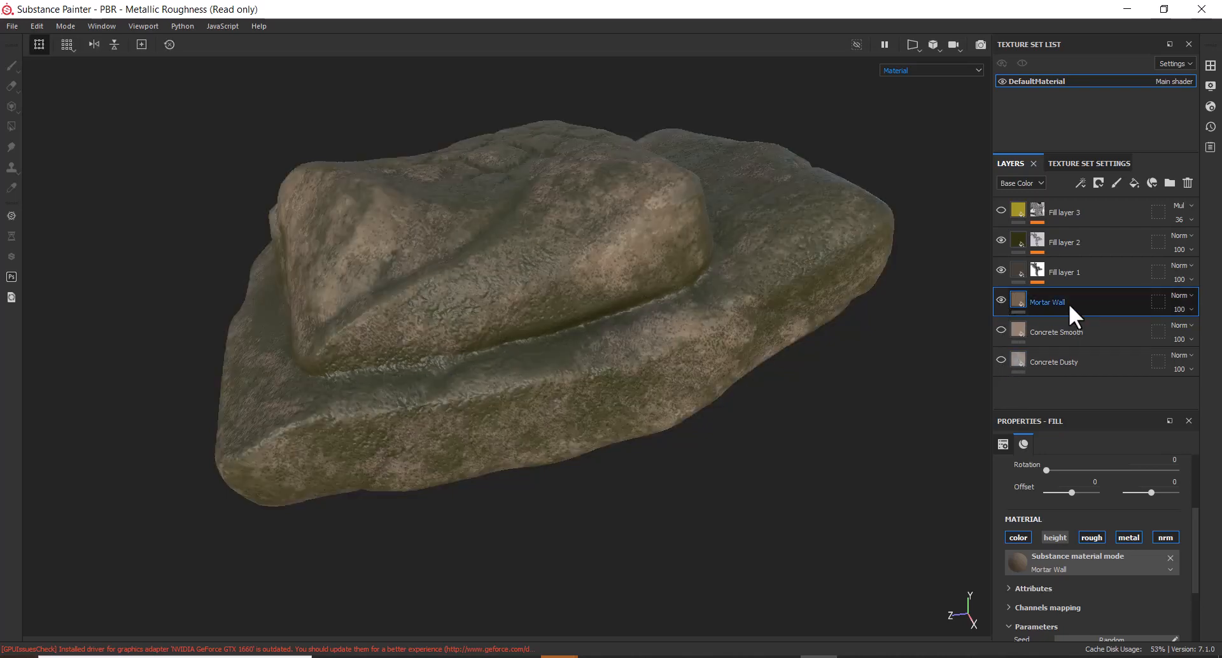
{"action": "left_click_drag", "start_coordinate": [572, 412], "coordinate": [681, 464], "text": "alt"}
{"action": "right_click_drag", "start_coordinate": [682, 463], "coordinate": [732, 531], "text": "alt"}
{"action": "left_click_drag", "start_coordinate": [732, 531], "coordinate": [728, 518], "text": "alt"}
{"action": "middle_click_drag", "start_coordinate": [766, 518], "coordinate": [794, 498], "text": "alt"}
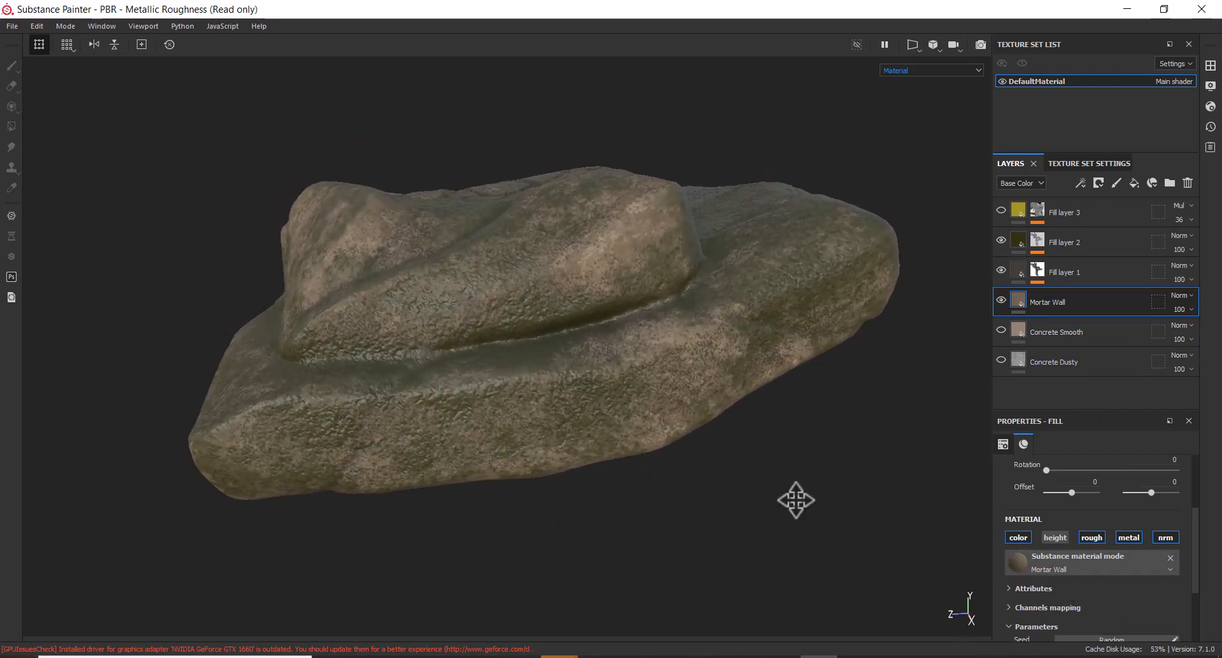
{"action": "left_click_drag", "start_coordinate": [805, 509], "coordinate": [780, 507], "text": "alt"}
{"action": "right_click_drag", "start_coordinate": [774, 474], "coordinate": [775, 486], "text": "alt"}
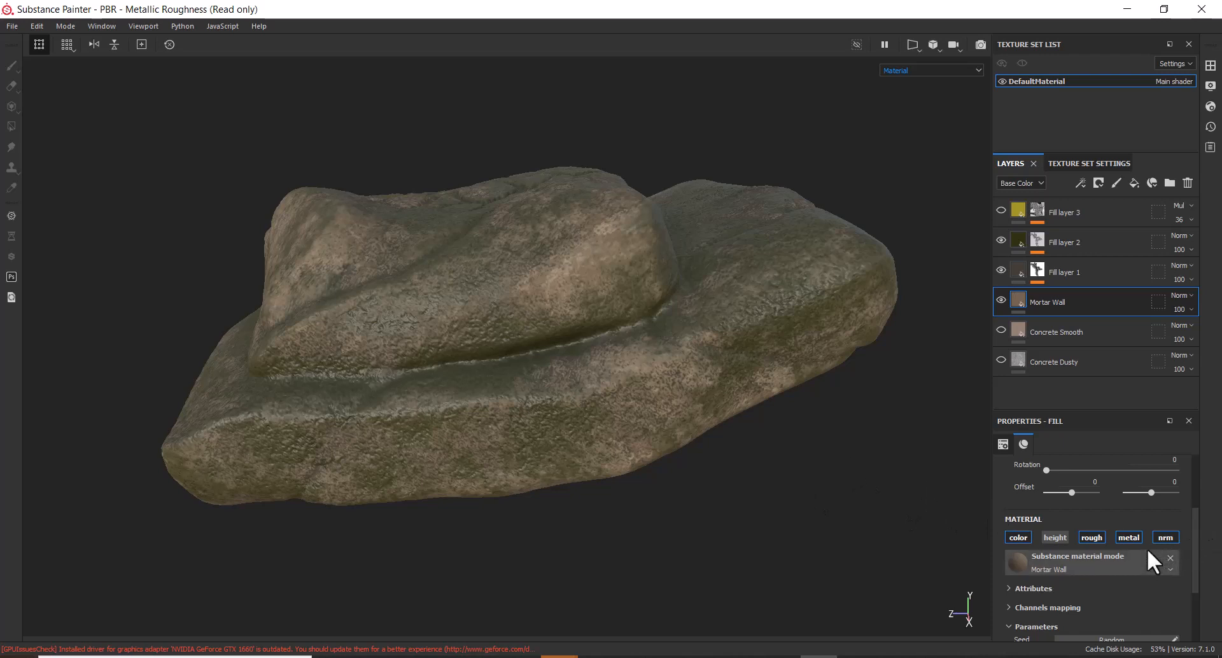
Toggle the roughness channel off and back on, then rotate the environment lighting around the rock
{"action": "left_click", "coordinate": [1094, 538]}
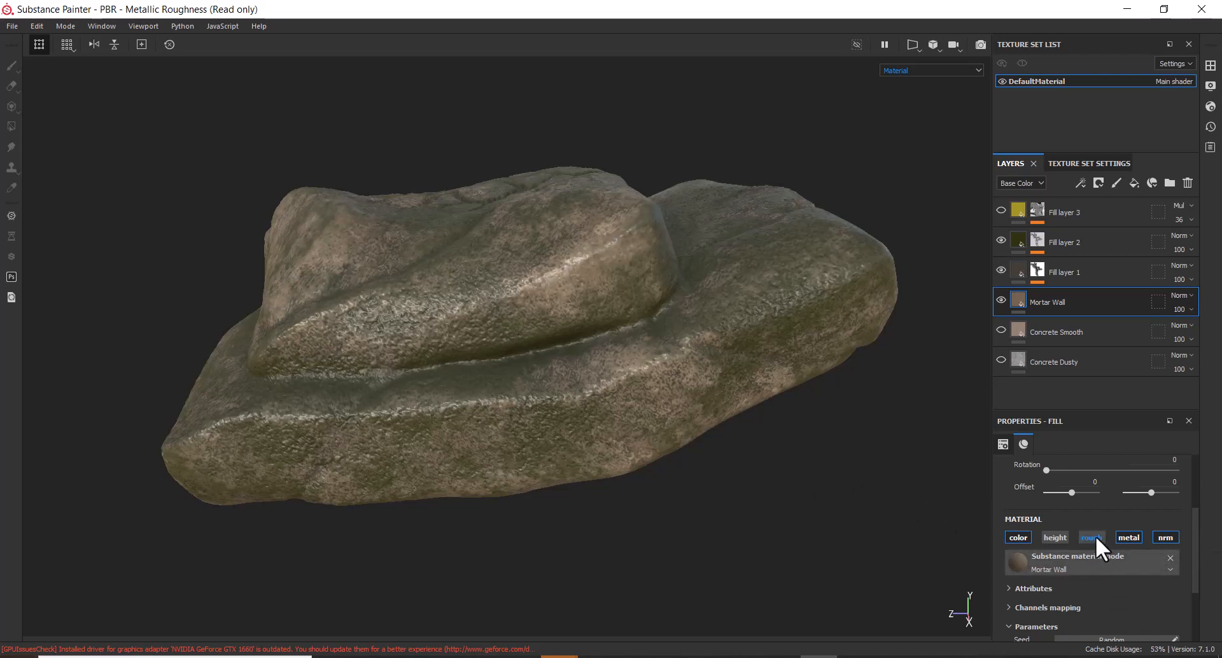
{"action": "left_click", "coordinate": [1094, 538]}
{"action": "left_click", "coordinate": [1095, 538]}
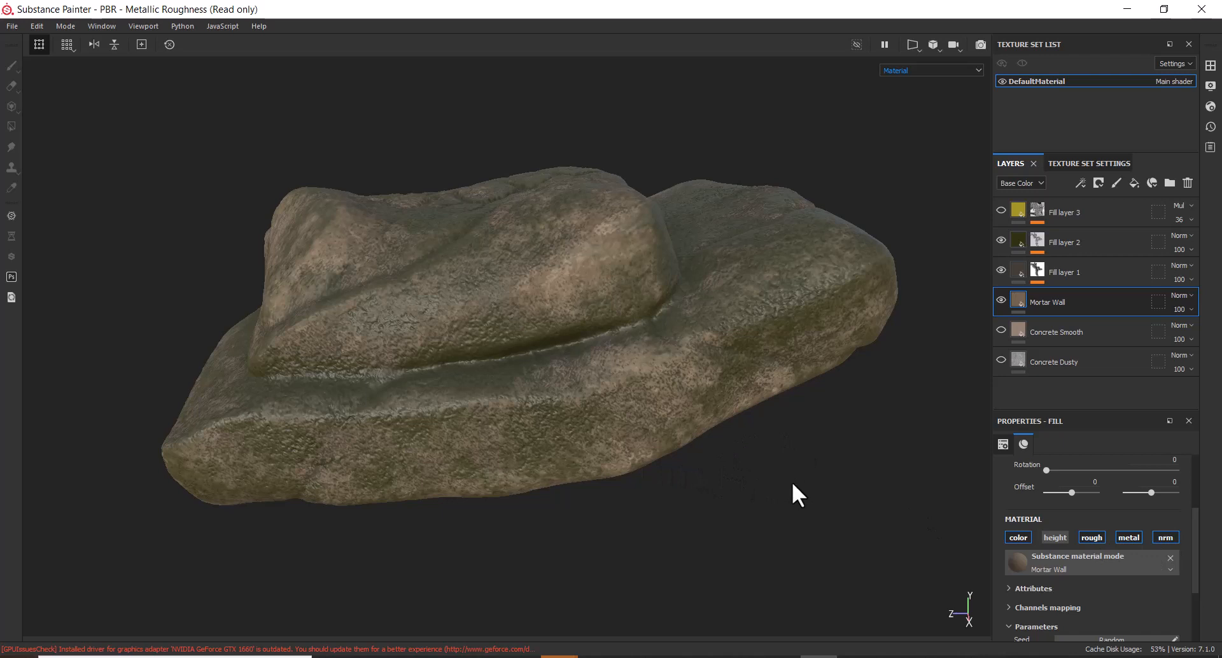
{"action": "mouse_move", "coordinate": [844, 418]}
{"action": "left_mouse_down", "text": "alt"}
{"action": "mouse_move", "coordinate": [847, 440]}
{"action": "mouse_move", "coordinate": [853, 425]}
{"action": "left_mouse_up", "text": "alt"}
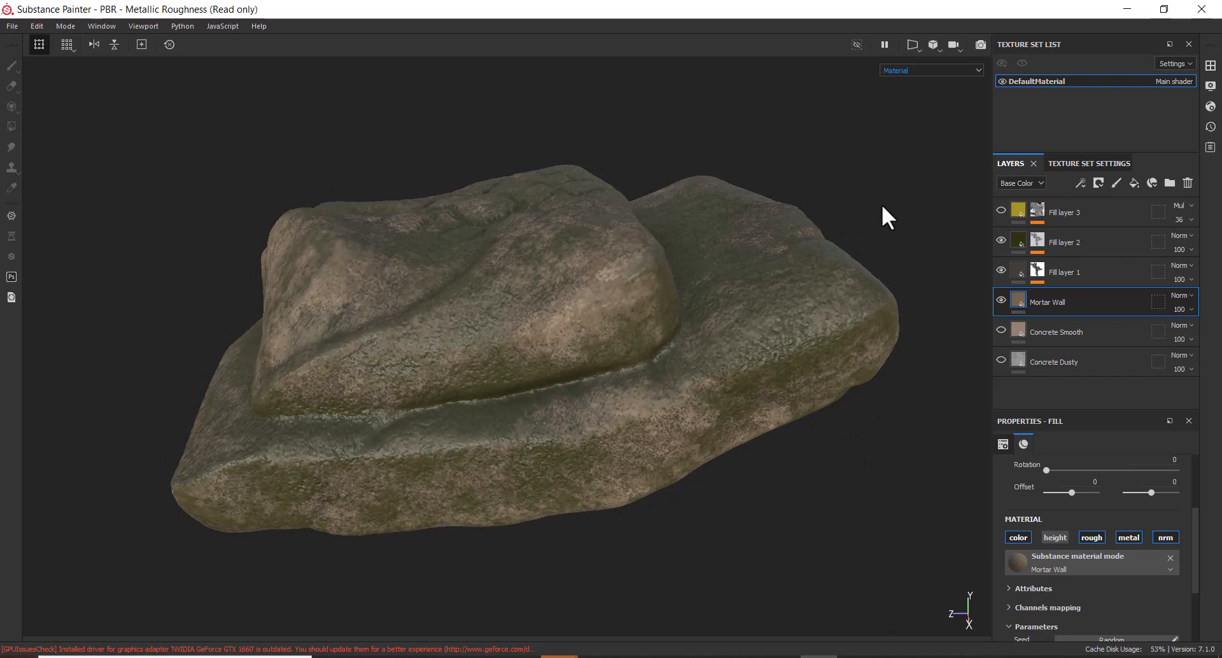
{"action": "mouse_move", "coordinate": [881, 213]}
{"action": "right_mouse_down", "text": "shift"}
{"action": "mouse_move", "coordinate": [832, 199]}
{"action": "mouse_move", "coordinate": [703, 220]}
{"action": "mouse_move", "coordinate": [772, 210]}
{"action": "mouse_move", "coordinate": [711, 232]}
{"action": "right_mouse_up", "text": "shift"}
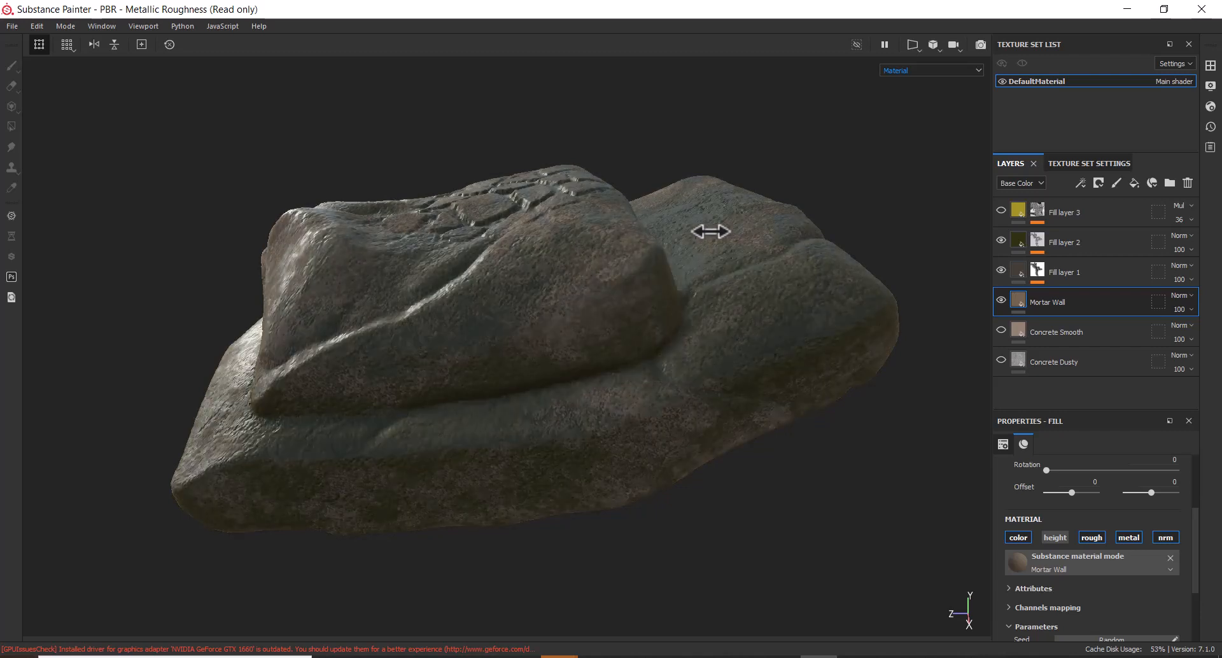
{"action": "left_click_drag", "start_coordinate": [936, 292], "coordinate": [941, 223], "text": "alt"}
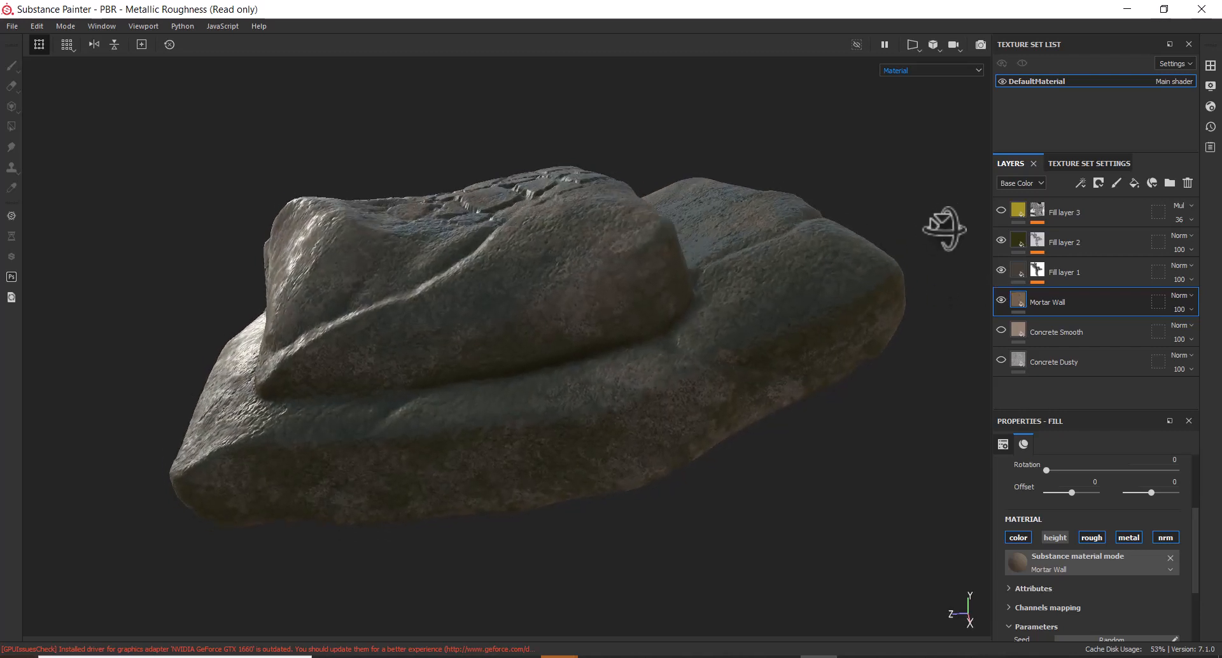
{"action": "right_click_drag", "start_coordinate": [924, 196], "coordinate": [863, 213], "text": "shift"}
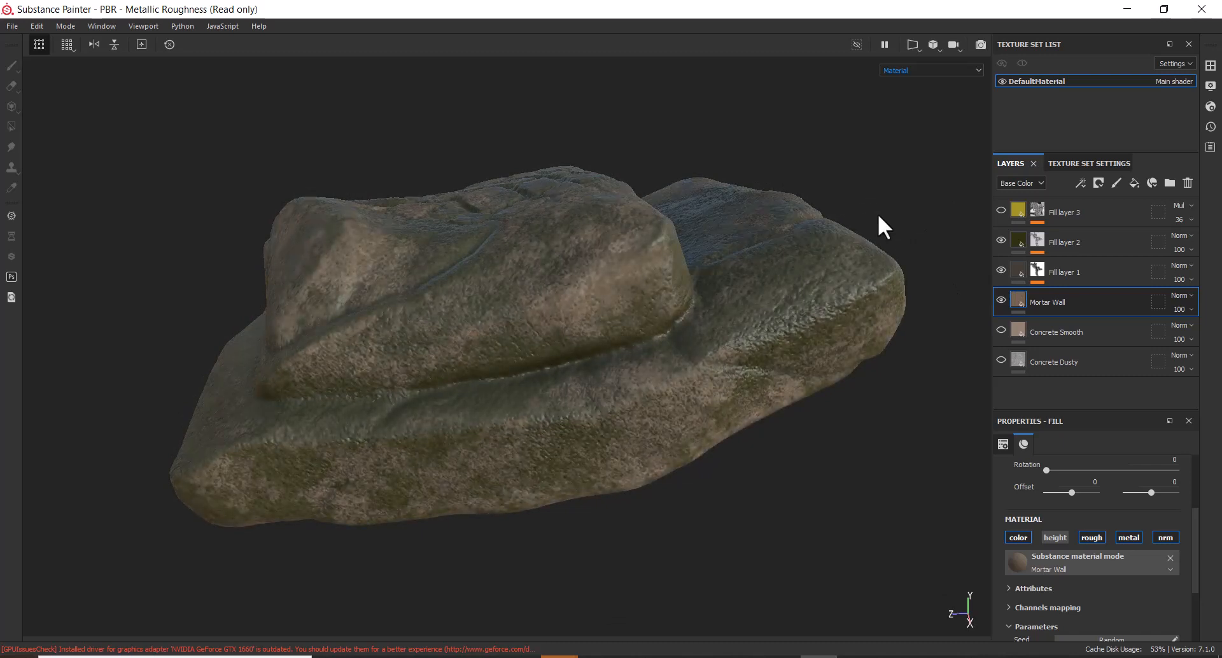
Switch to Iray rendering with a flat grey Clear color background and adjust the Dome Ground Y height
{"action": "left_click", "coordinate": [980, 43]}
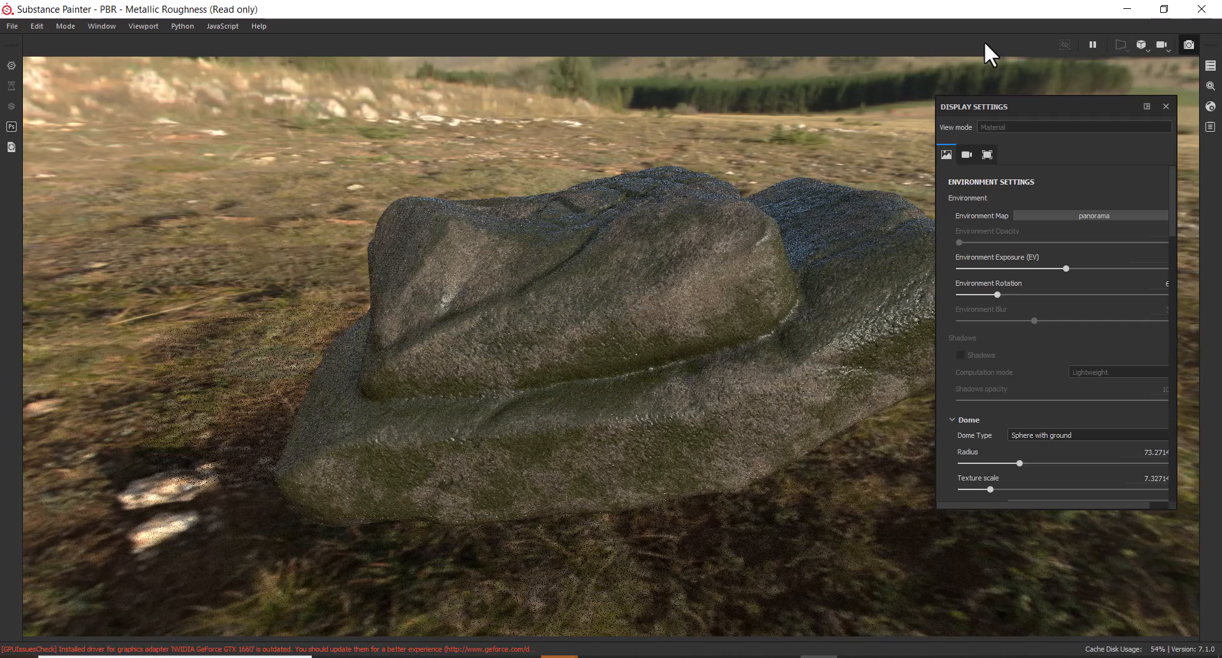
{"action": "scroll", "coordinate": [1013, 371], "scroll_direction": "down", "scroll_amount": 3}
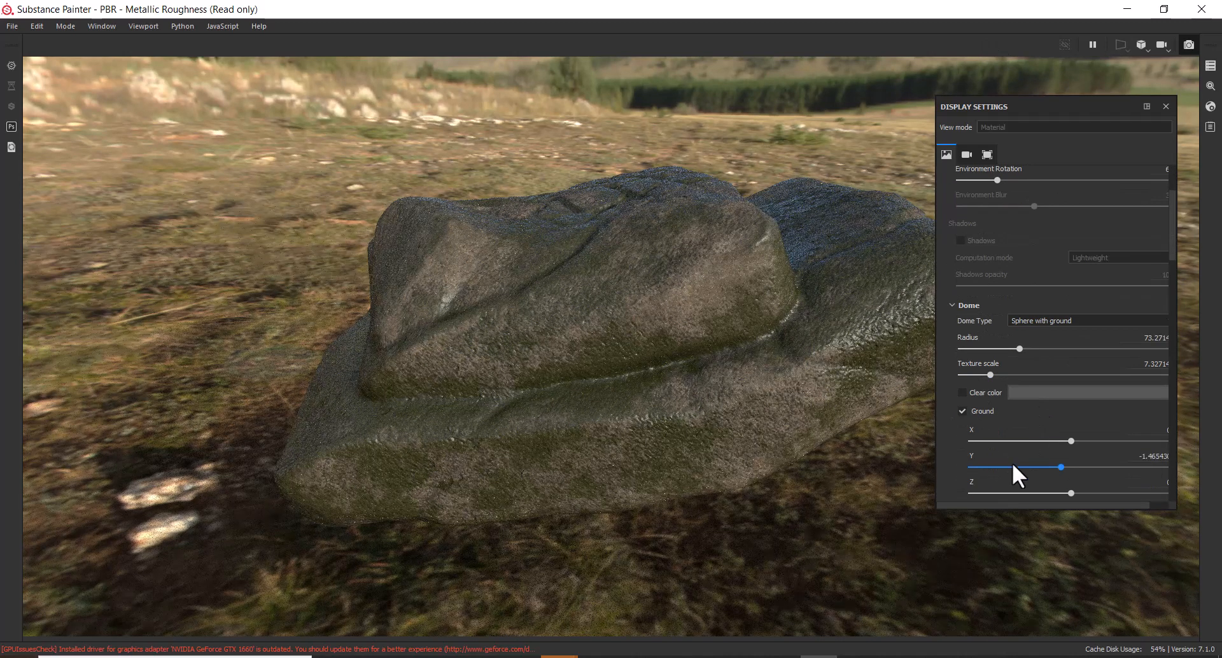
{"action": "left_click", "coordinate": [962, 392]}
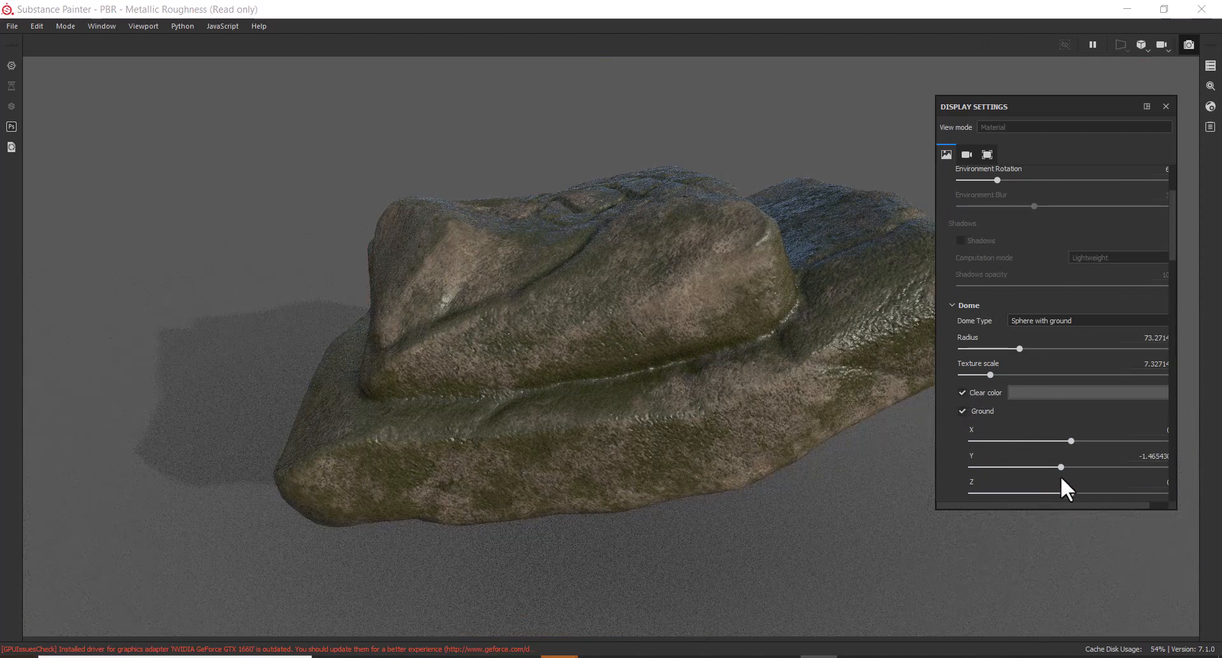
{"action": "mouse_move", "coordinate": [1059, 468]}
{"action": "left_mouse_down"}
{"action": "mouse_move", "coordinate": [1006, 467]}
{"action": "mouse_move", "coordinate": [1103, 469]}
{"action": "mouse_move", "coordinate": [1080, 537]}
{"action": "mouse_move", "coordinate": [1086, 480]}
{"action": "mouse_move", "coordinate": [1052, 466]}
{"action": "mouse_move", "coordinate": [1065, 467]}
{"action": "left_mouse_up"}
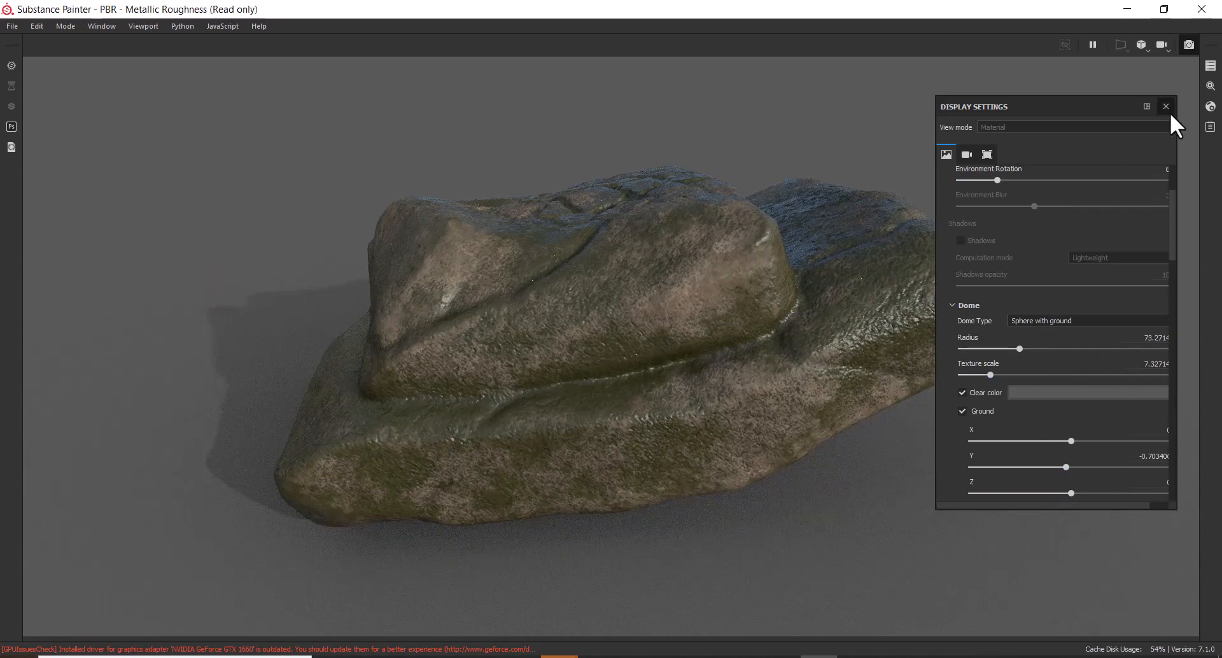
{"action": "left_click_drag", "start_coordinate": [1173, 213], "coordinate": [1181, 164]}
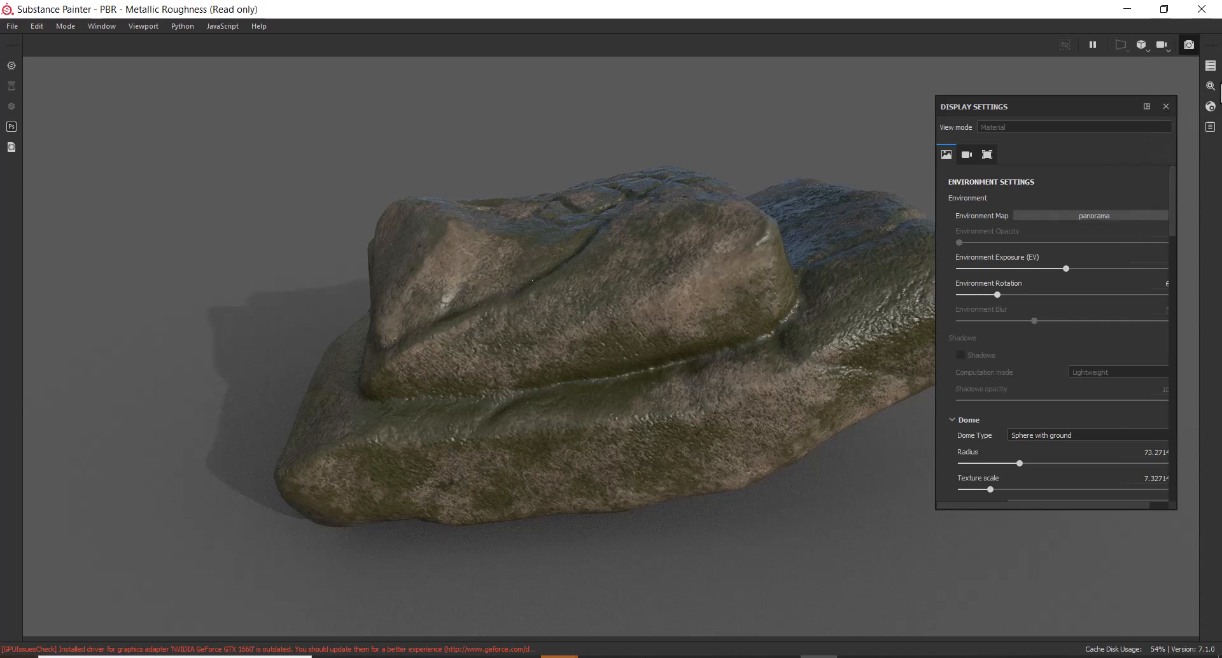
Open the Export Iray render dialog from the Iray Renderer Settings panel
{"action": "left_click", "coordinate": [1210, 66]}
{"action": "left_click", "coordinate": [1210, 67]}
{"action": "left_click", "coordinate": [1210, 86]}
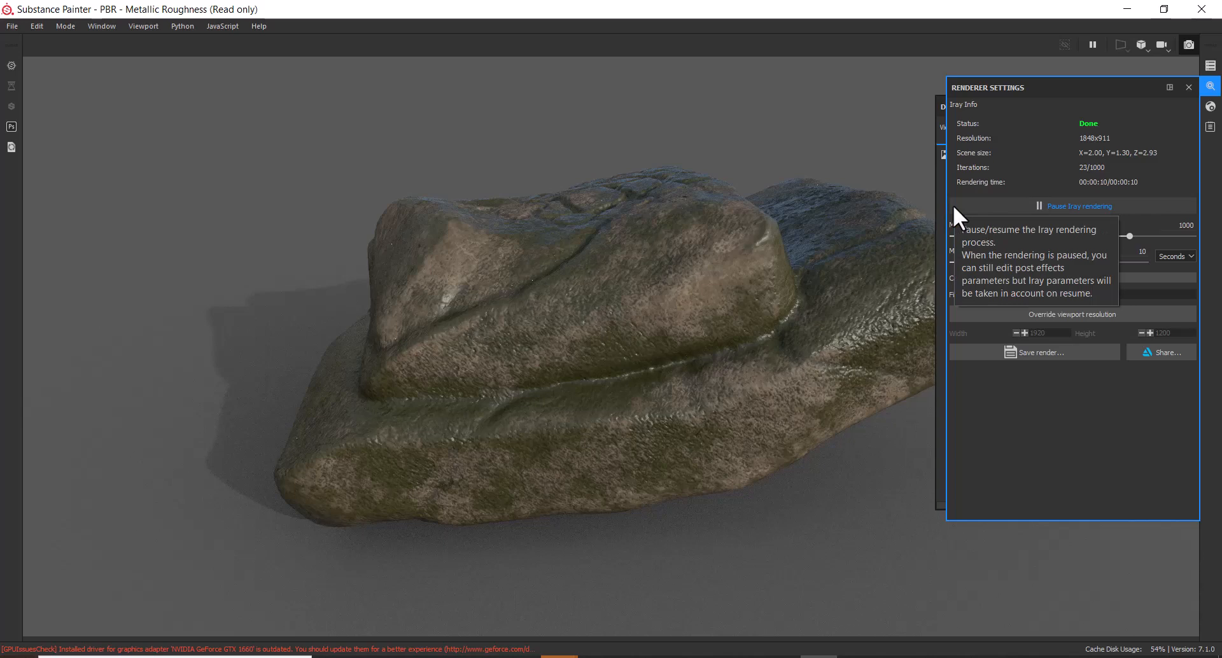
{"action": "left_click", "coordinate": [1013, 355]}
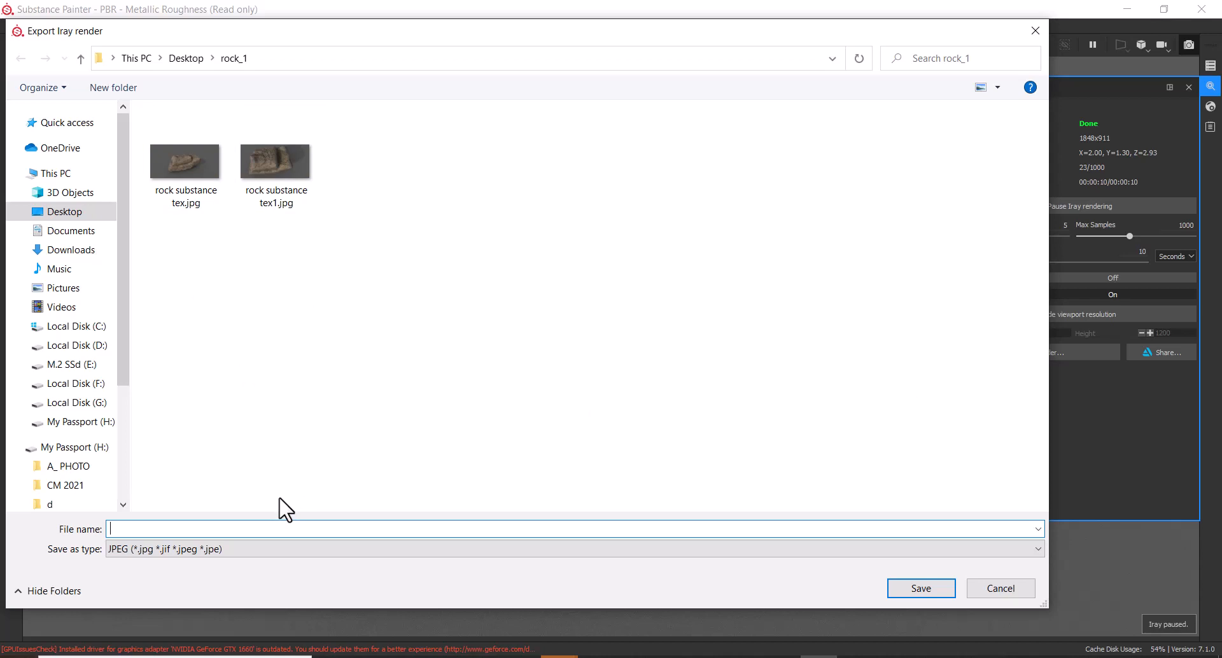
Save the render as a JPEG named 'render' and upload it to ArtStation
{"action": "type", "text": "render"}
{"action": "key", "text": "Return"}
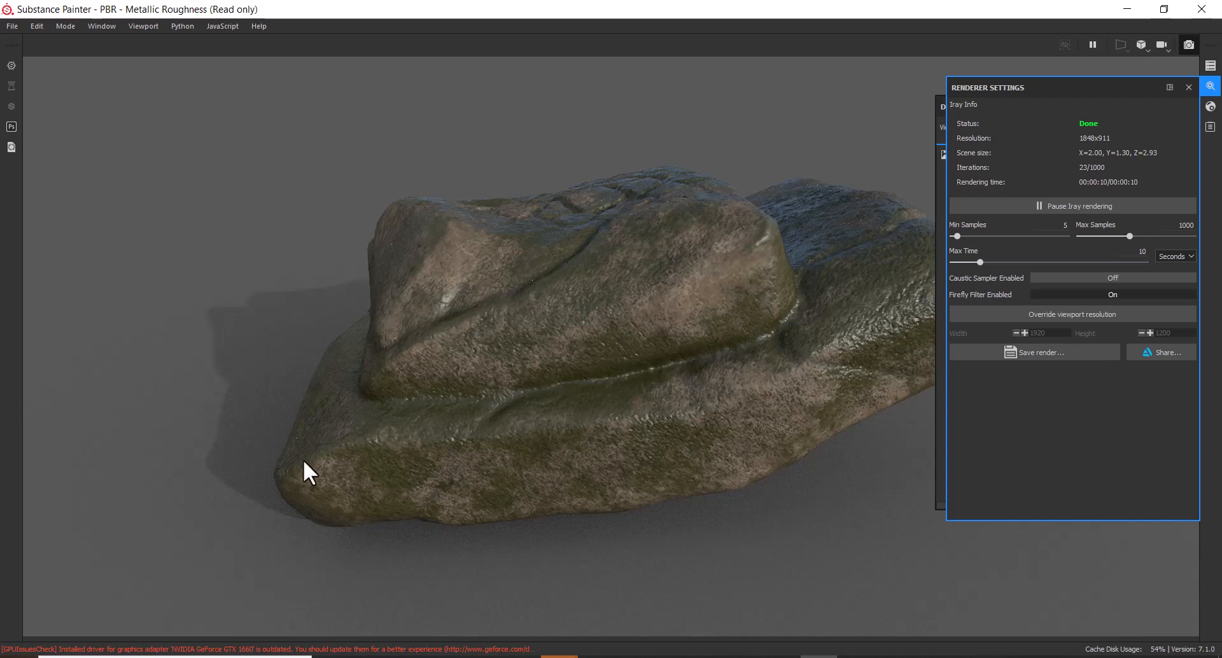
{"action": "left_click", "coordinate": [1164, 352]}
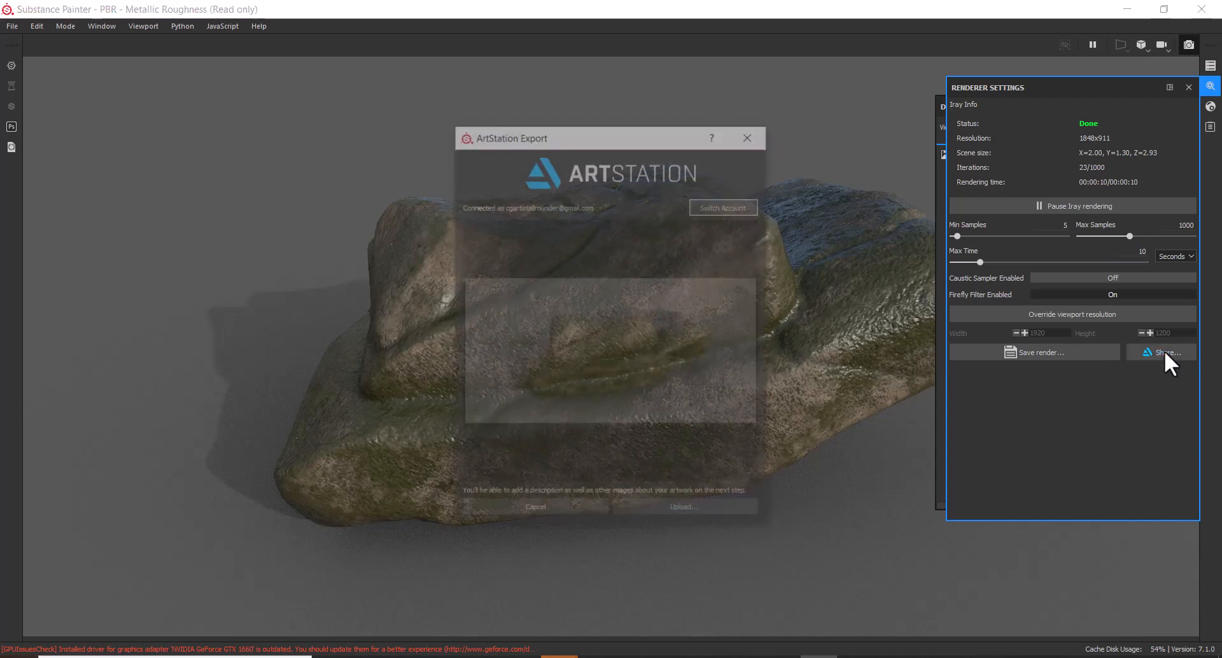
{"action": "left_click", "coordinate": [687, 511]}
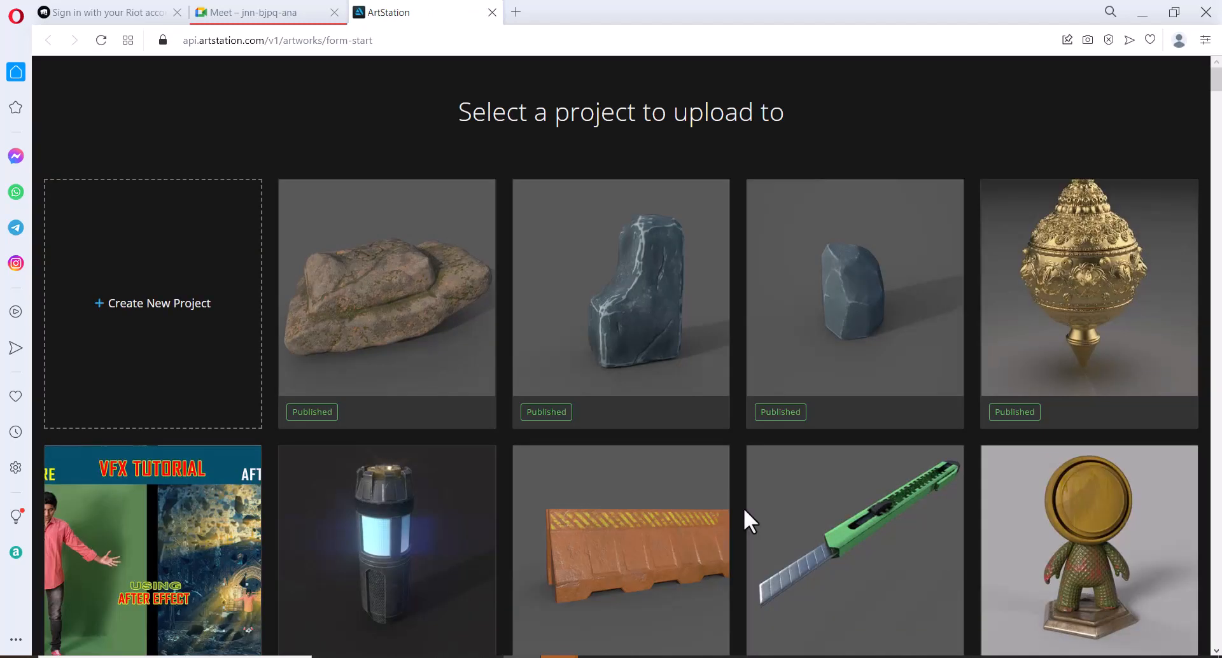
Create a new project titled 'stone' with description 'zbrushsculpting in & textured in substance'
{"action": "left_click", "coordinate": [181, 312]}
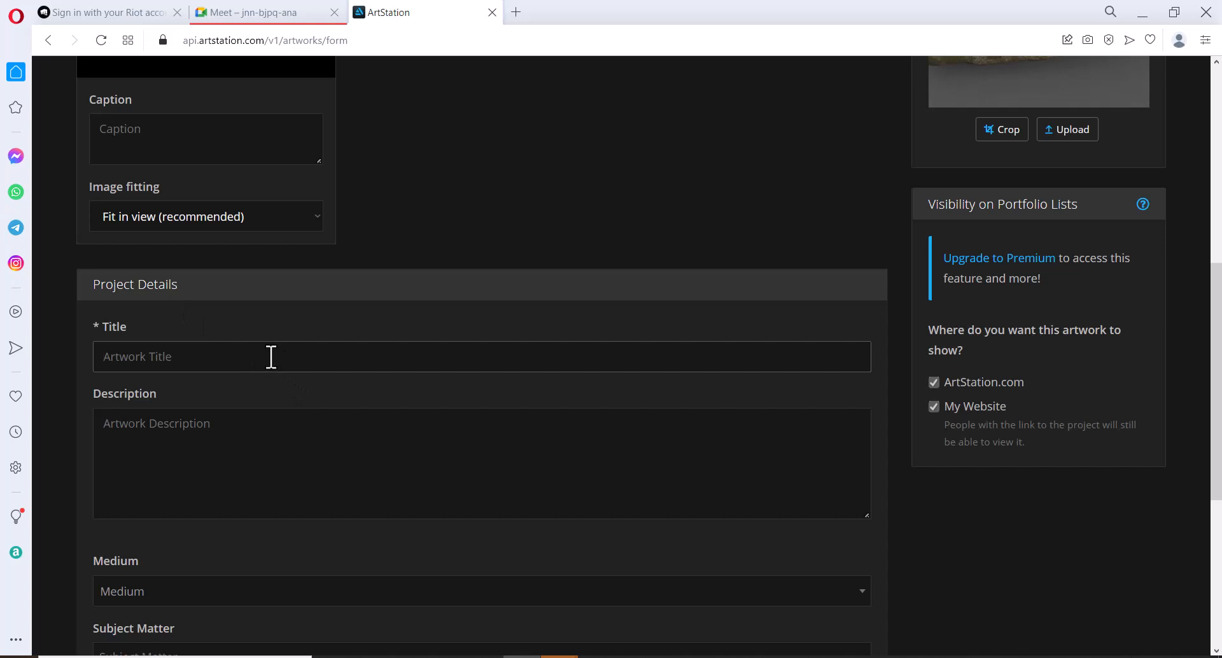
{"action": "left_click", "coordinate": [270, 354]}
{"action": "type", "text": "stone"}
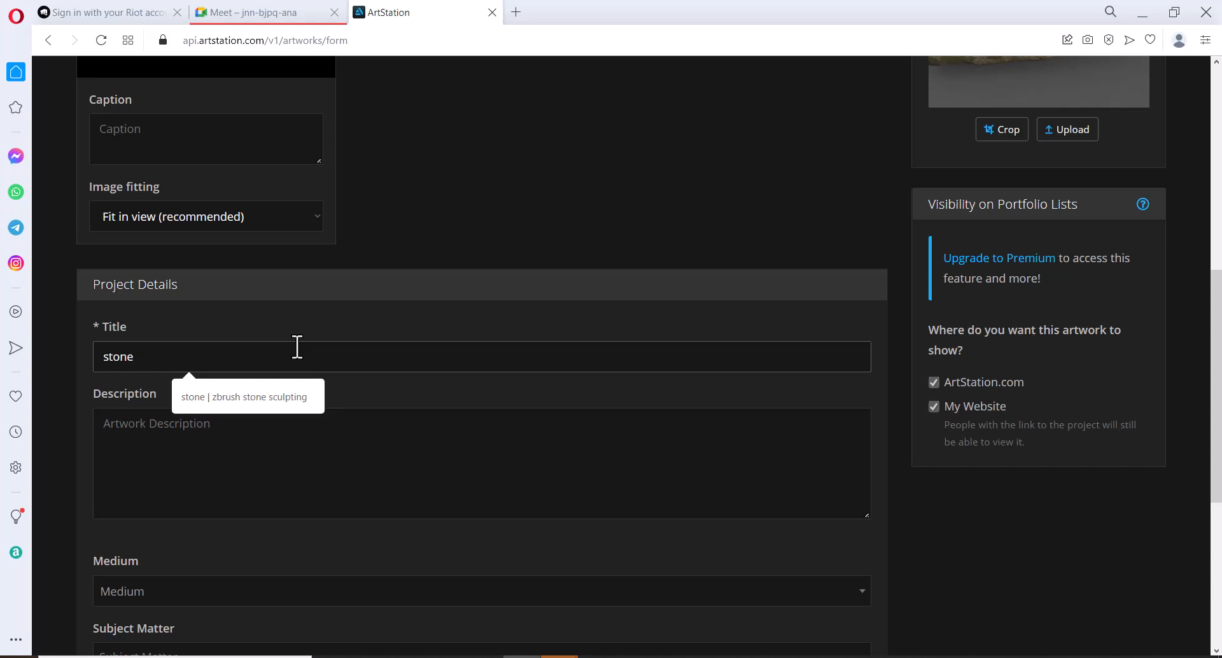
{"action": "left_click", "coordinate": [267, 443]}
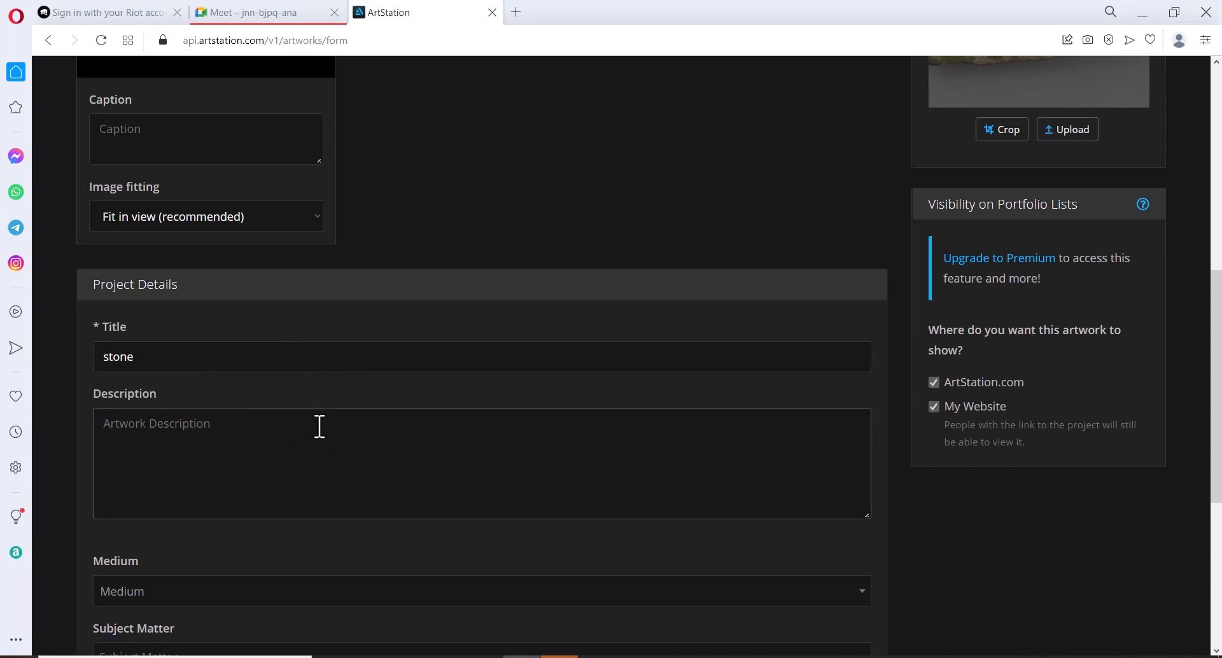
{"action": "type", "text": "zbrush"}
{"action": "type", "text": "sculpting "}
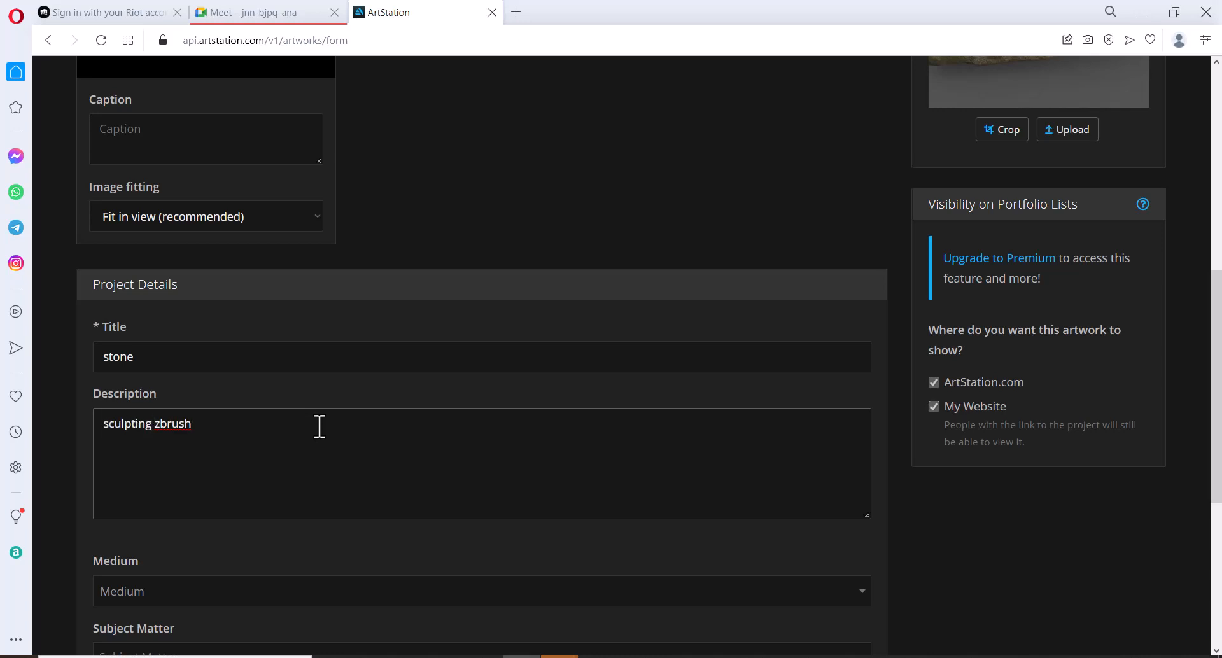
{"action": "type", "text": "in"}
{"action": "left_click", "coordinate": [223, 423]}
{"action": "type", "text": "& textured in sub"}
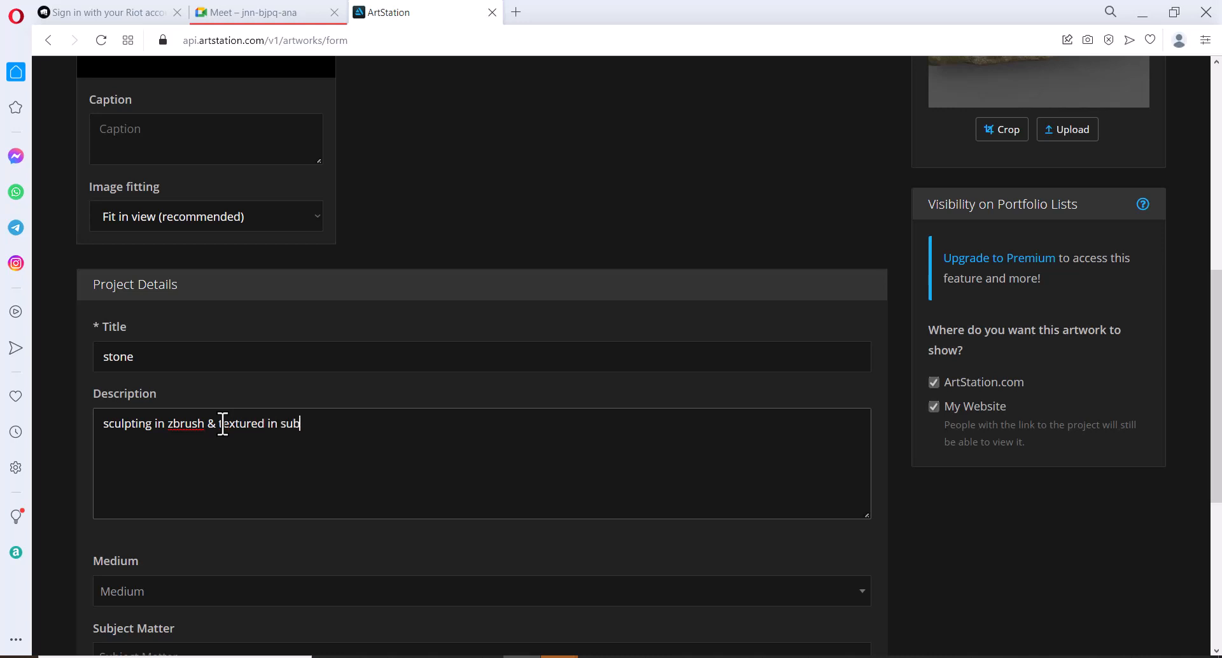
{"action": "type", "text": "stance"}
Set the medium to Digital 3D and add ZBrush to the software used
{"action": "scroll", "coordinate": [264, 451], "scroll_direction": "down", "scroll_amount": 5}
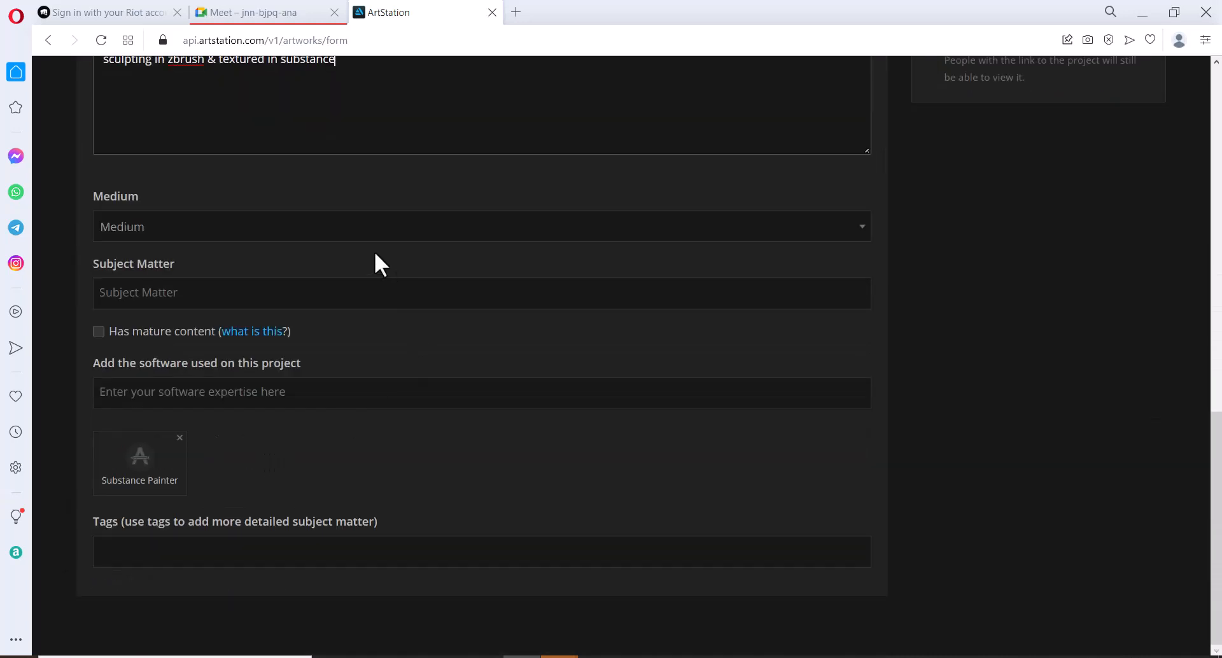
{"action": "left_click", "coordinate": [848, 234]}
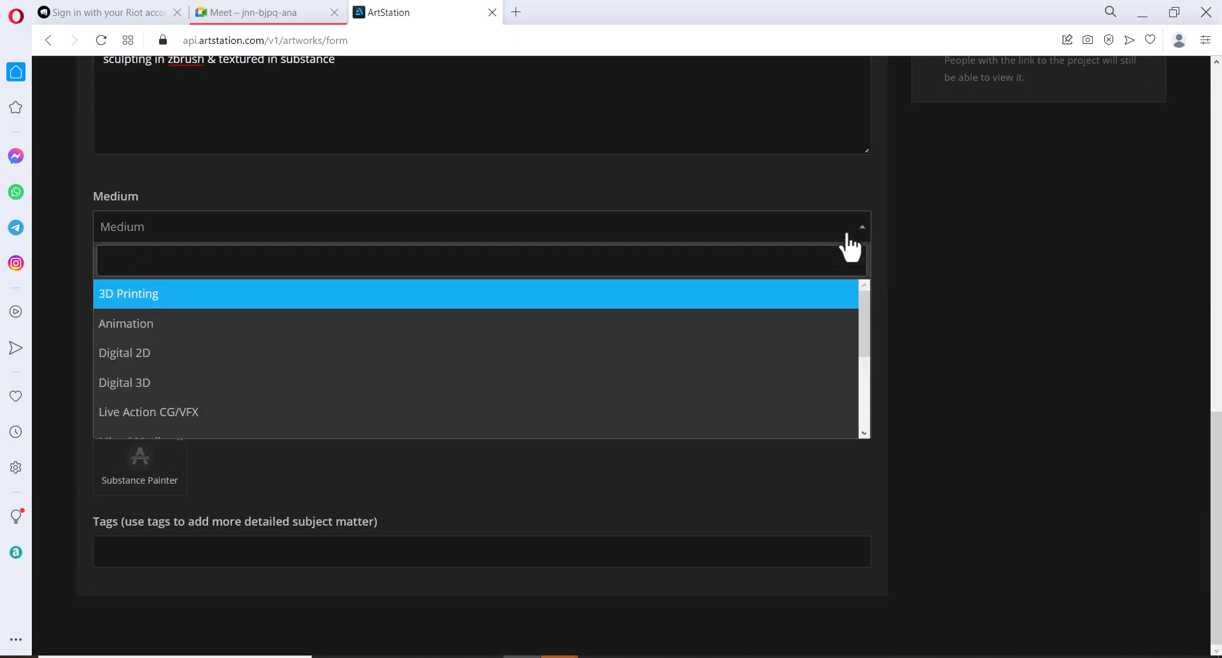
{"action": "left_click", "coordinate": [473, 389]}
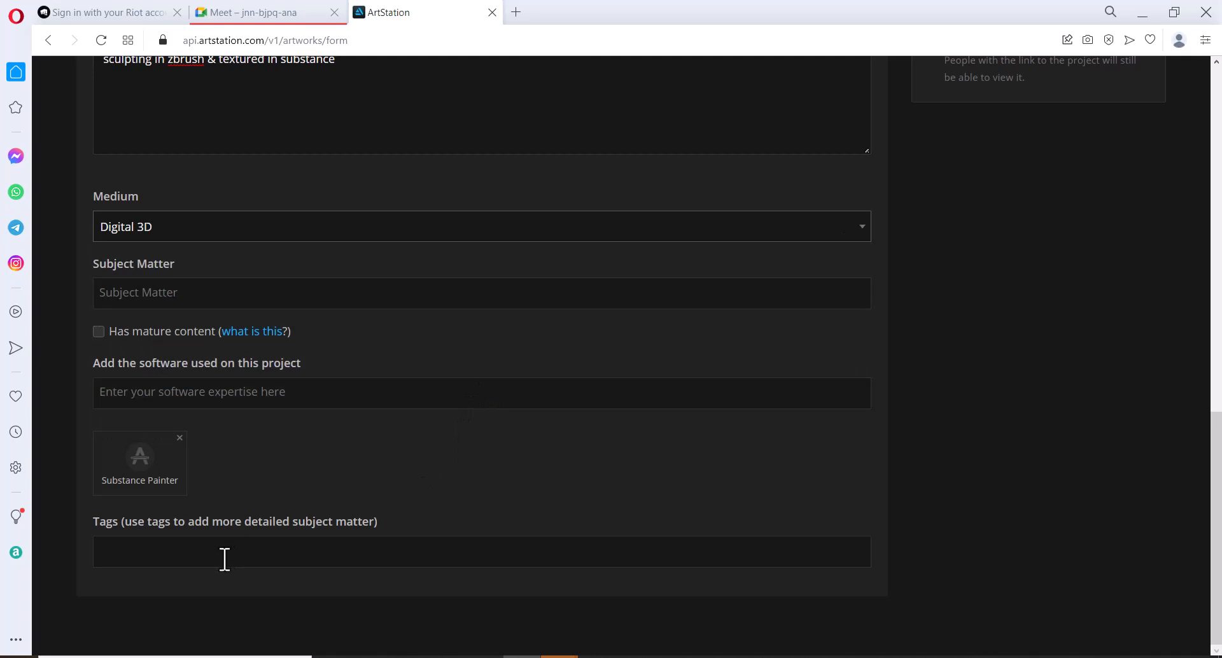
{"action": "left_click", "coordinate": [325, 392]}
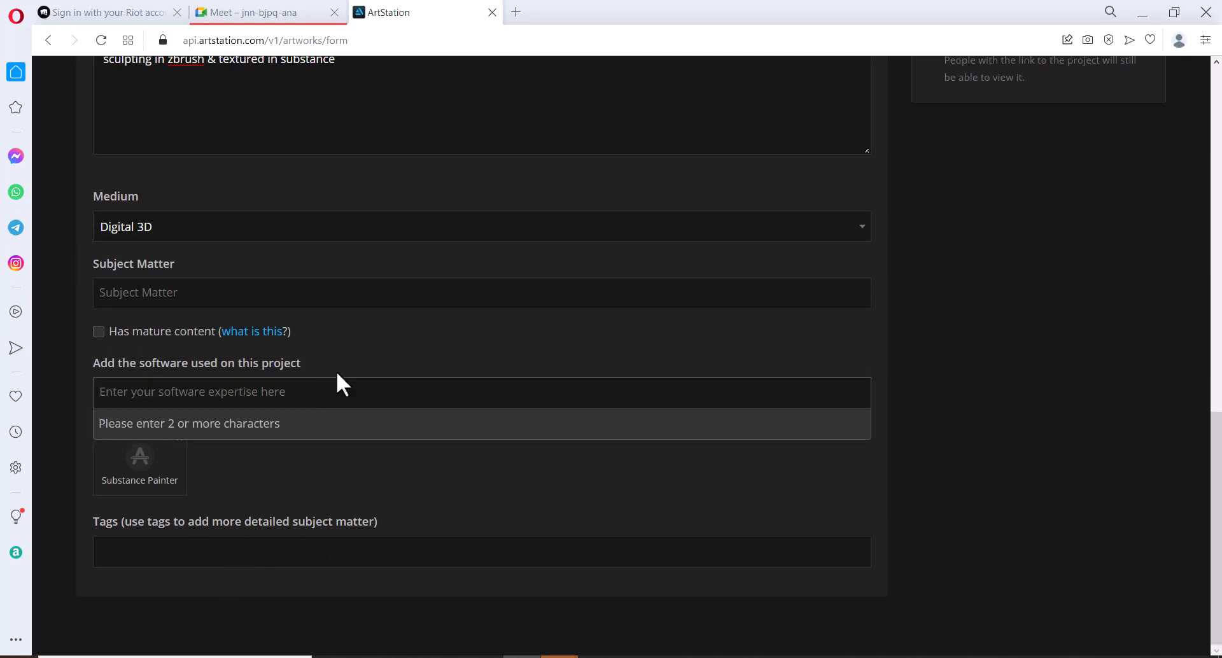
{"action": "type", "text": "zb"}
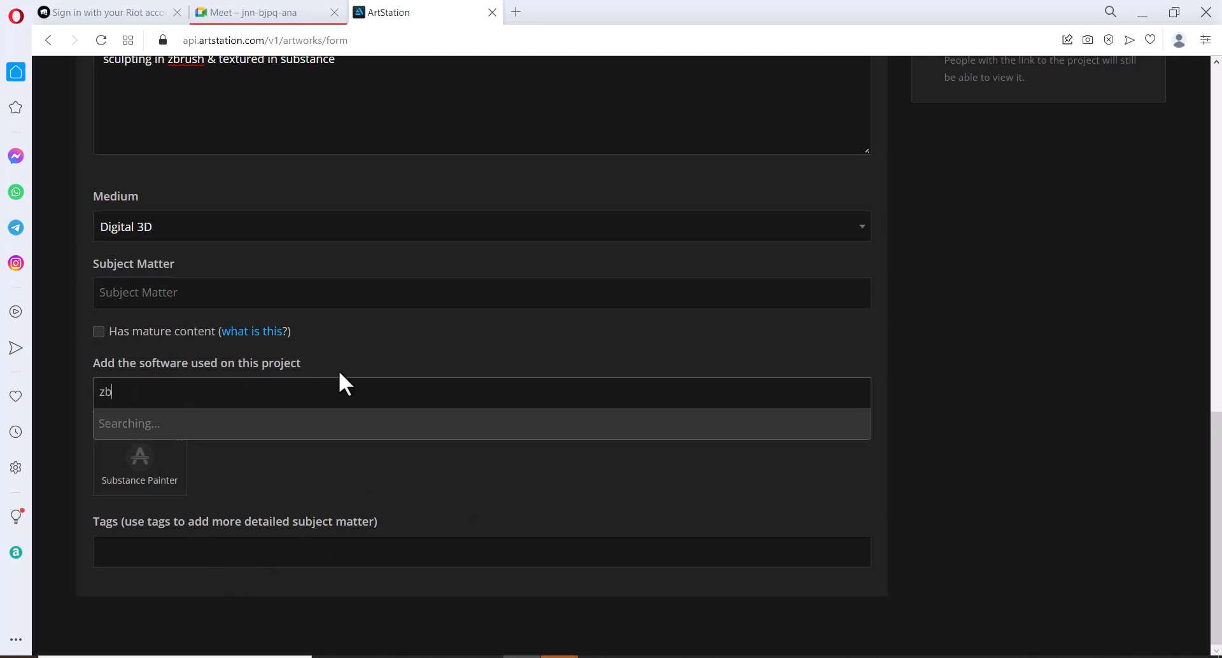
{"action": "left_click", "coordinate": [263, 486]}
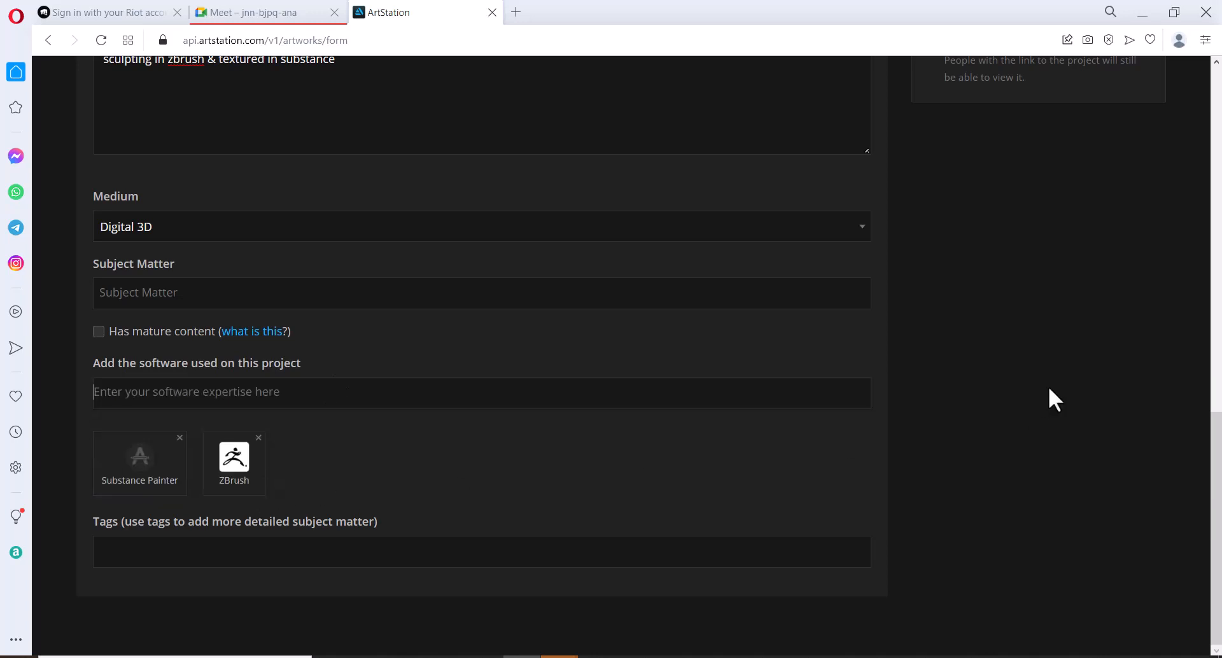
{"action": "scroll", "coordinate": [1055, 364], "scroll_direction": "up", "scroll_amount": 10}
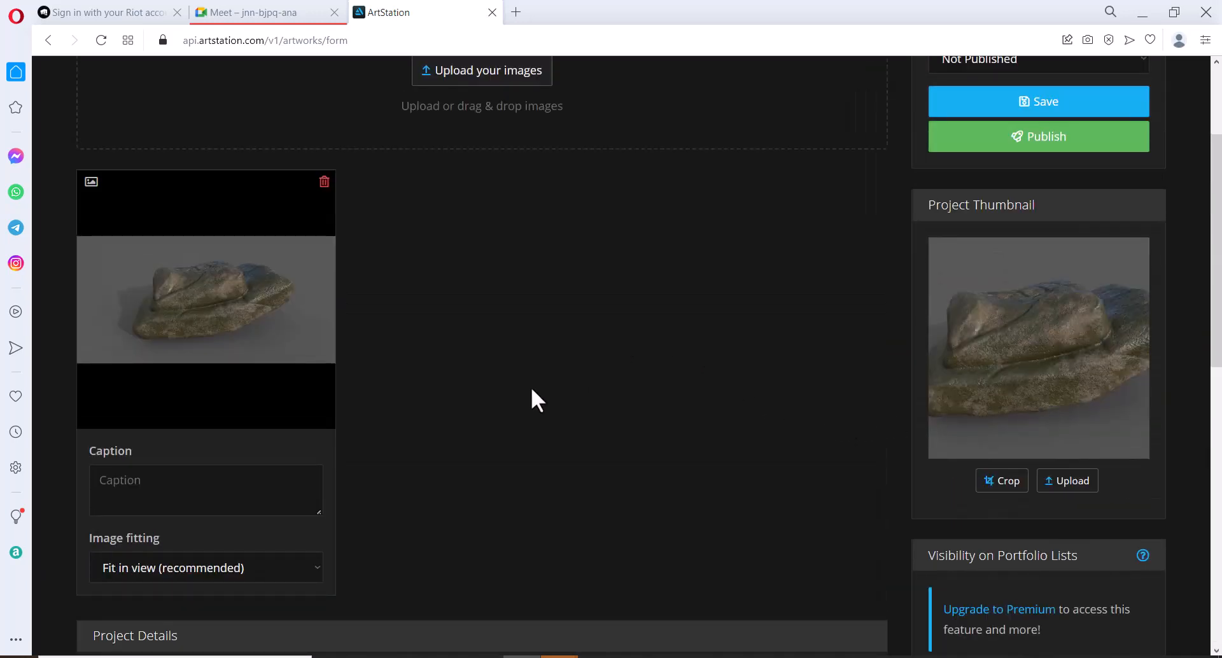
Caption the rock image 'stone', then save and publish the project
{"action": "left_click", "coordinate": [177, 490]}
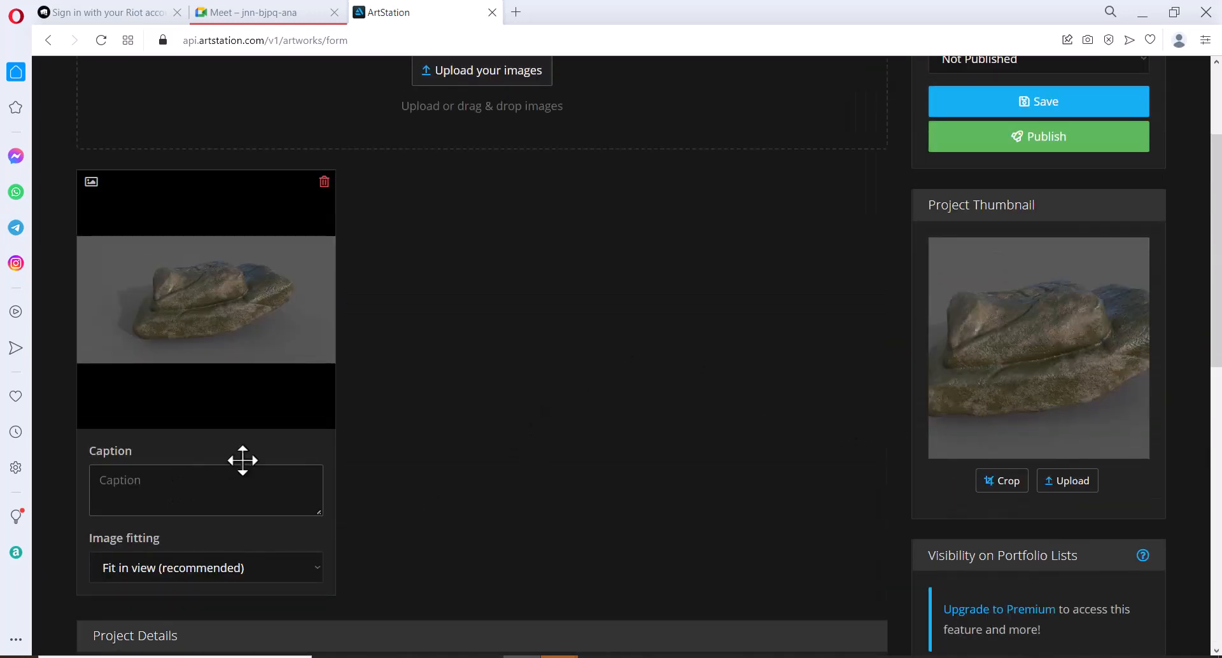
{"action": "type", "text": "stone"}
{"action": "scroll", "coordinate": [621, 436], "scroll_direction": "up", "scroll_amount": 3}
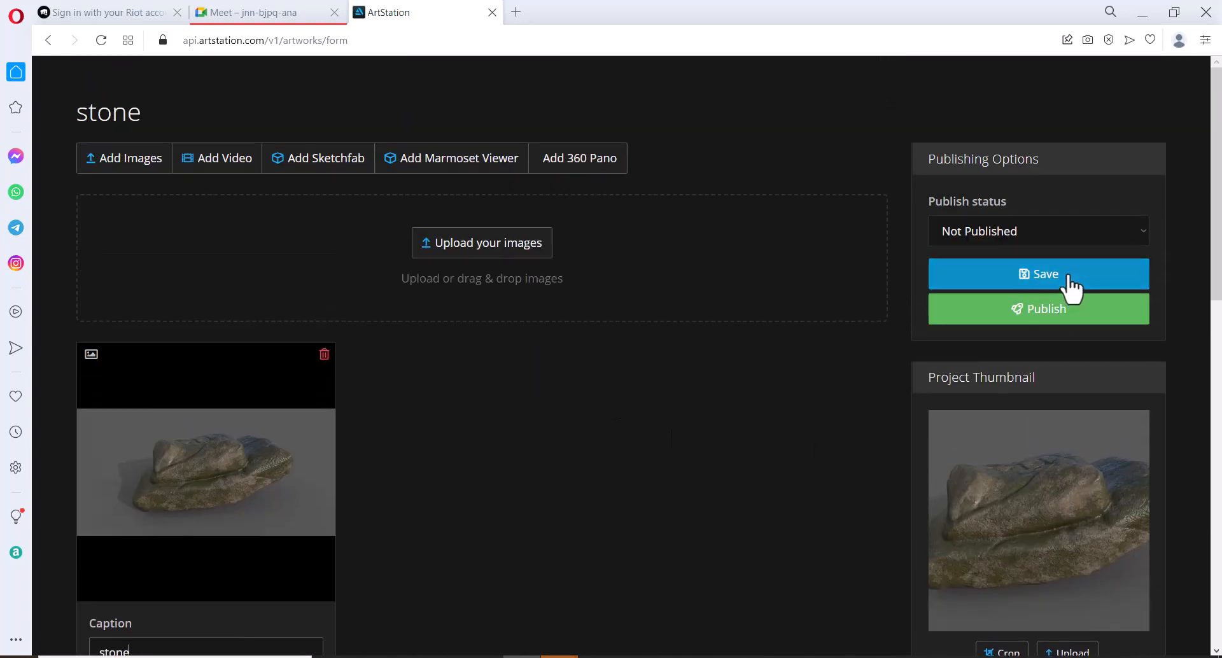
{"action": "left_click", "coordinate": [1056, 315]}
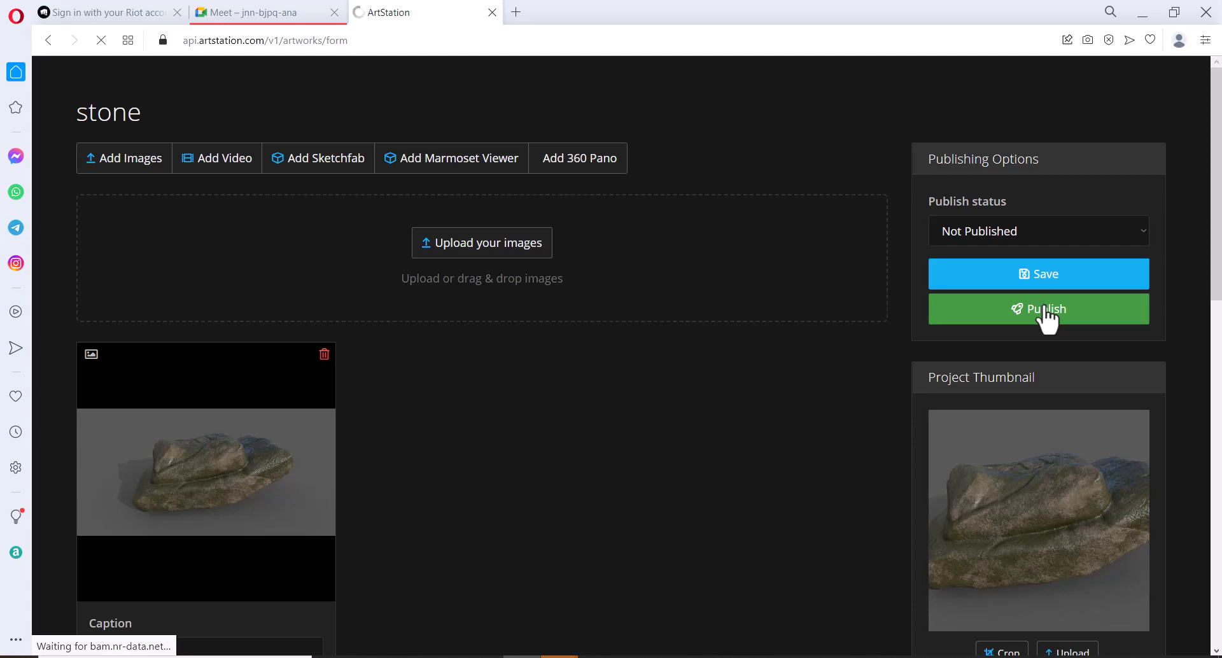
{"action": "left_click", "coordinate": [1045, 312]}
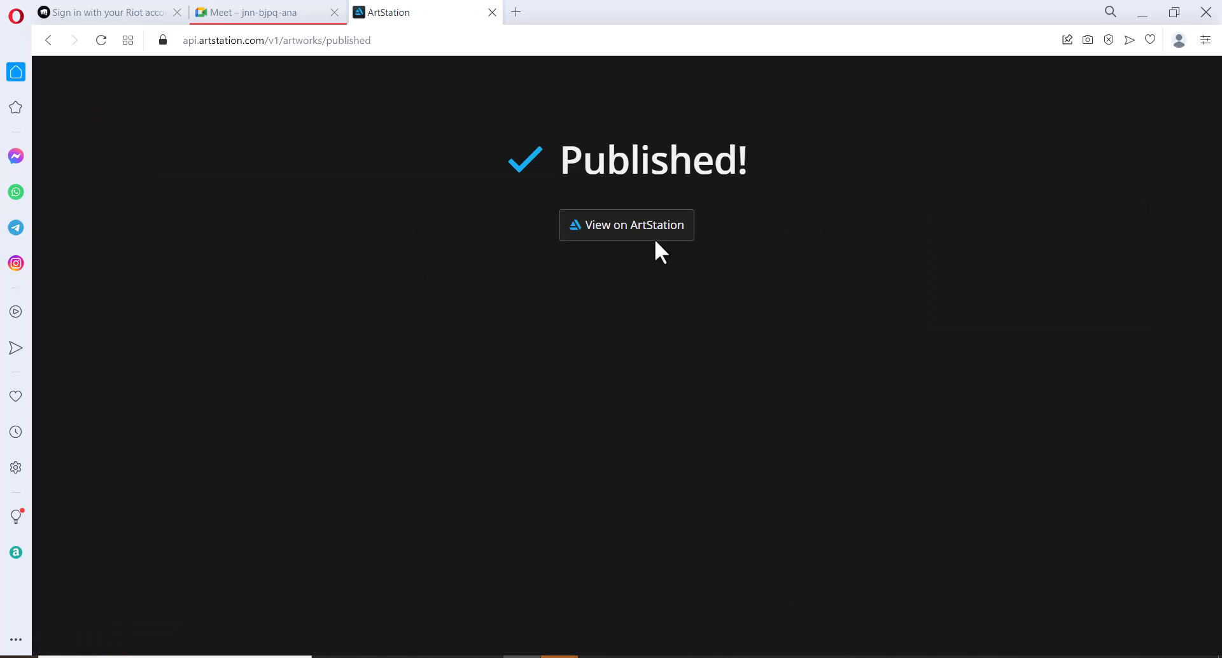
View the published artwork's public page and then the artist's portfolio
{"action": "left_click", "coordinate": [631, 229]}
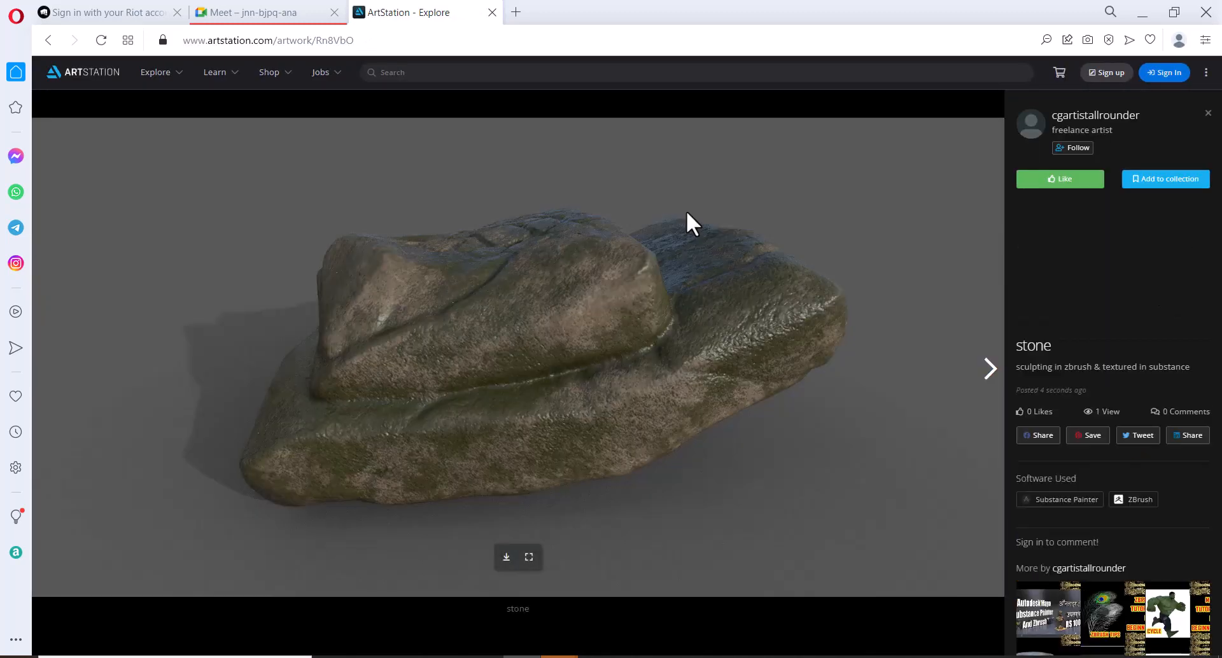
{"action": "left_click", "coordinate": [1076, 122]}
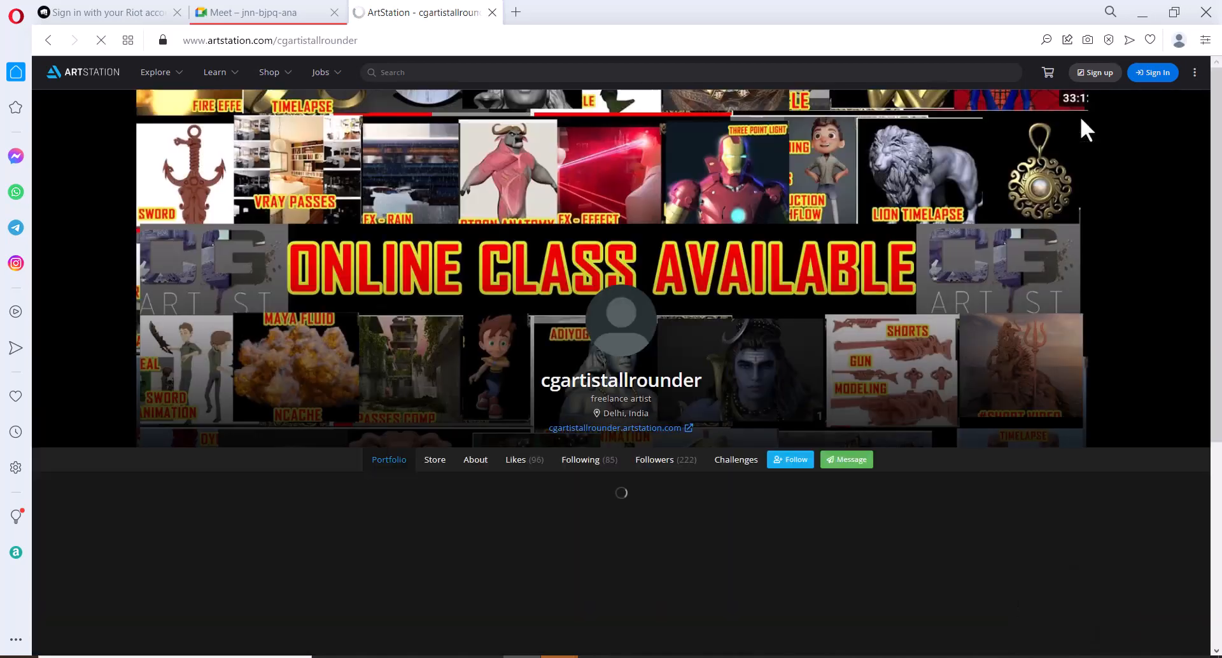
{"action": "scroll", "coordinate": [137, 458], "scroll_direction": "down", "scroll_amount": 3}
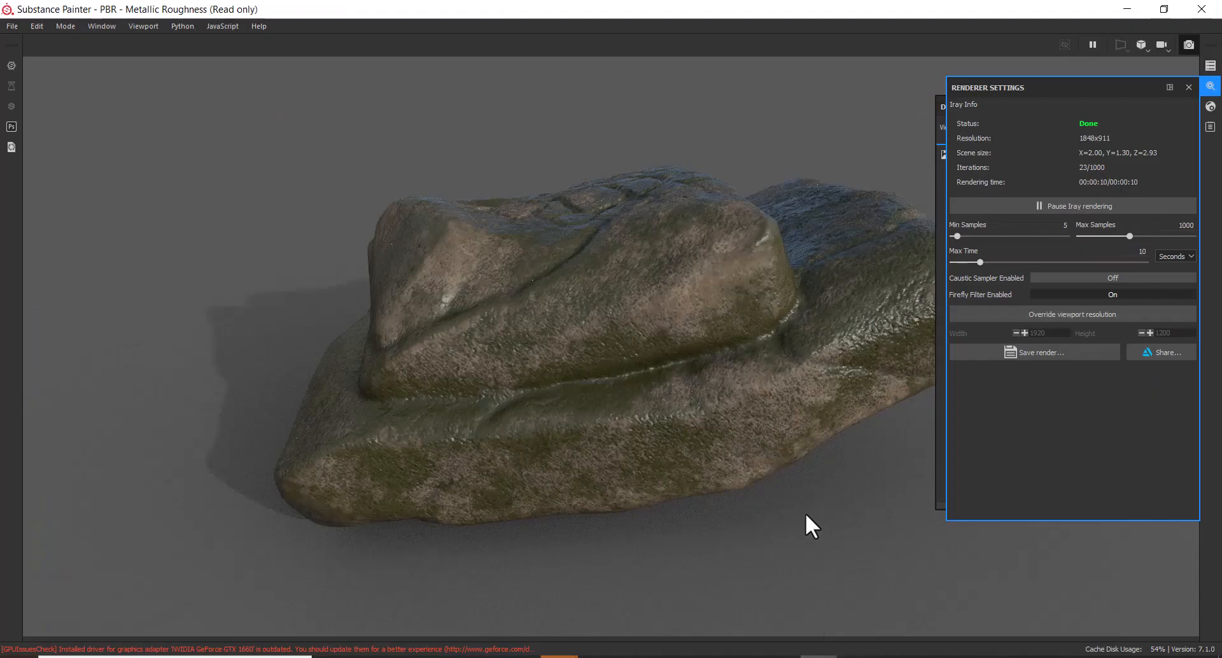
Orbit to a fresh angle, save the Iray render as stone1.jpg, and upload it to ArtStation
{"action": "left_click_drag", "start_coordinate": [704, 570], "coordinate": [905, 429], "text": "alt"}
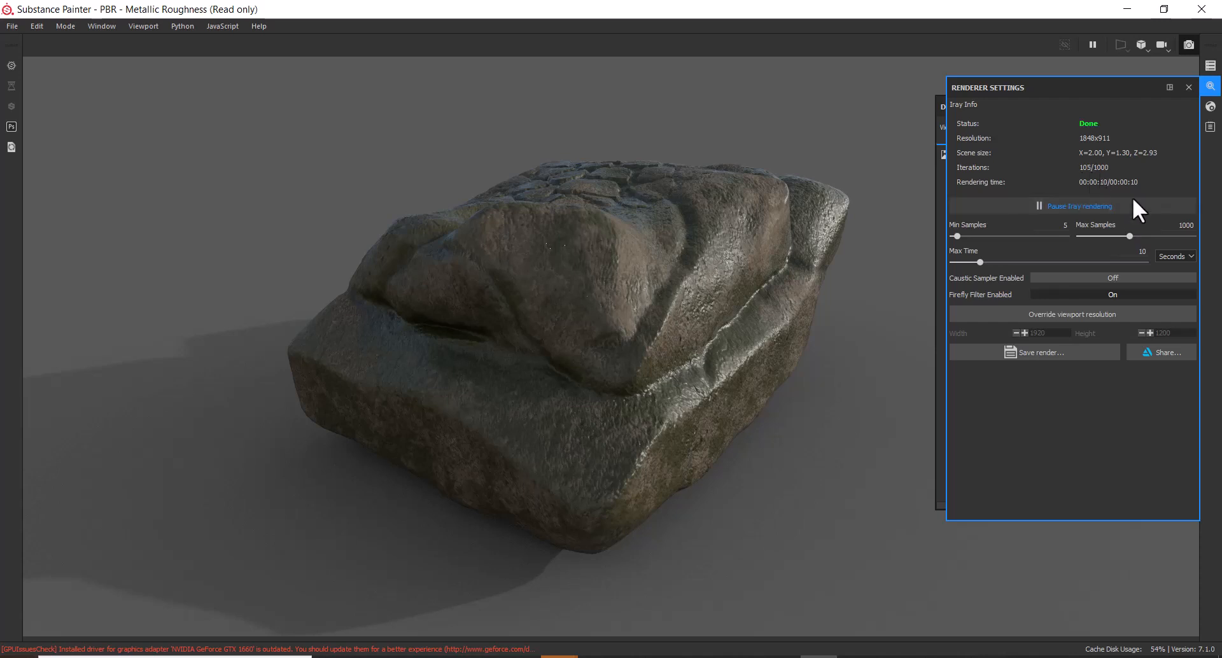
{"action": "left_click", "coordinate": [1064, 355]}
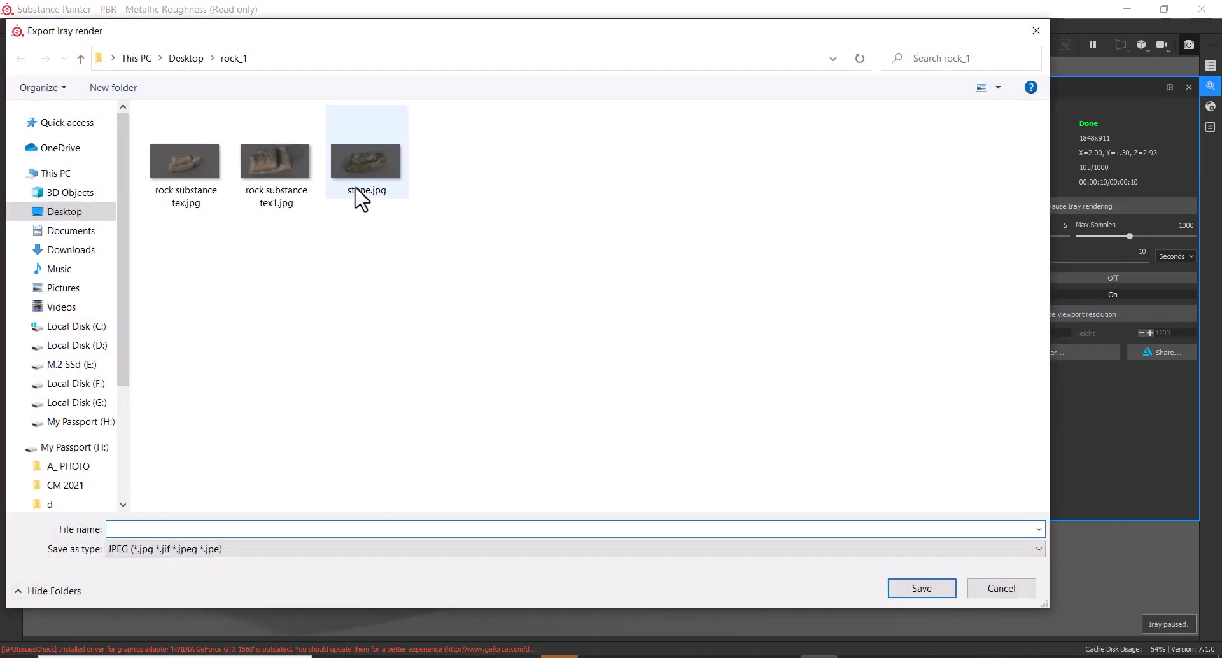
{"action": "left_click", "coordinate": [361, 199]}
{"action": "double_click", "coordinate": [147, 529]}
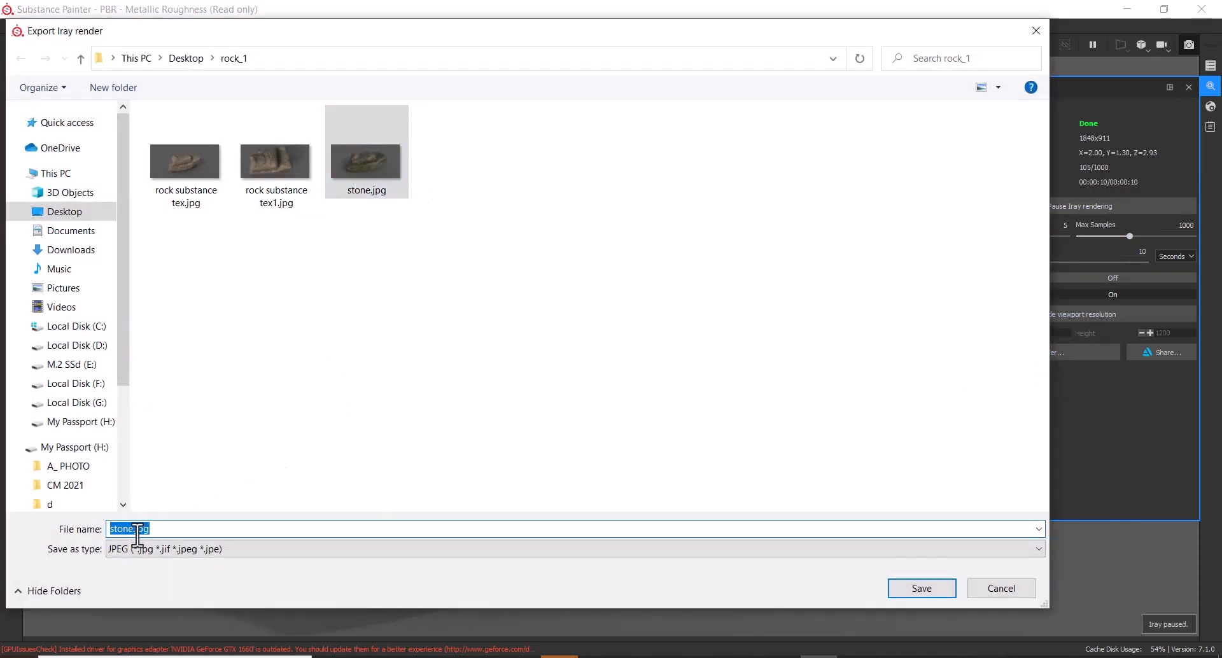
{"action": "left_click", "coordinate": [136, 533]}
{"action": "type", "text": "1"}
{"action": "key", "text": "Return"}
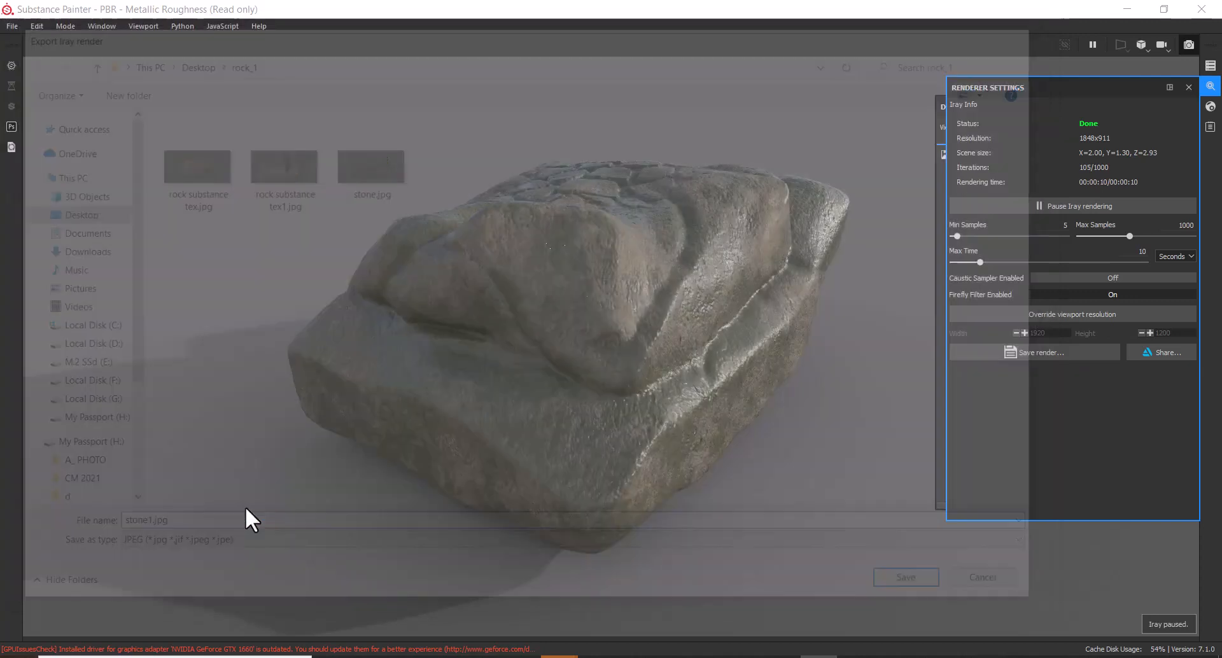
{"action": "left_click", "coordinate": [1162, 353]}
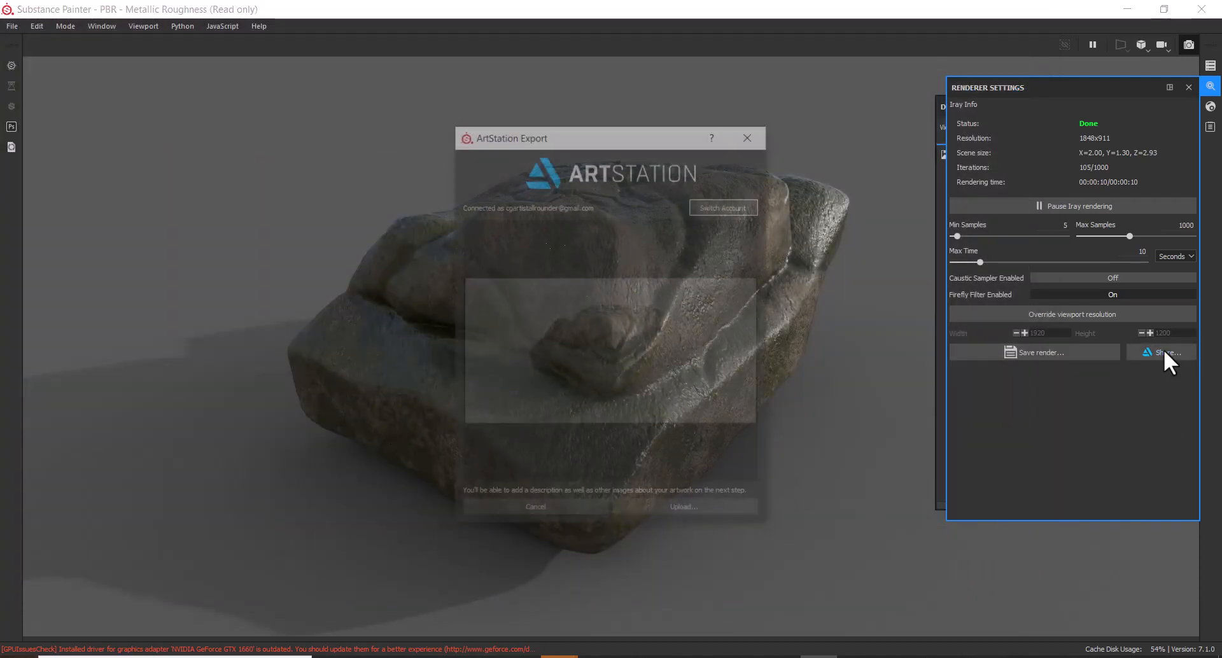
{"action": "left_click", "coordinate": [686, 509]}
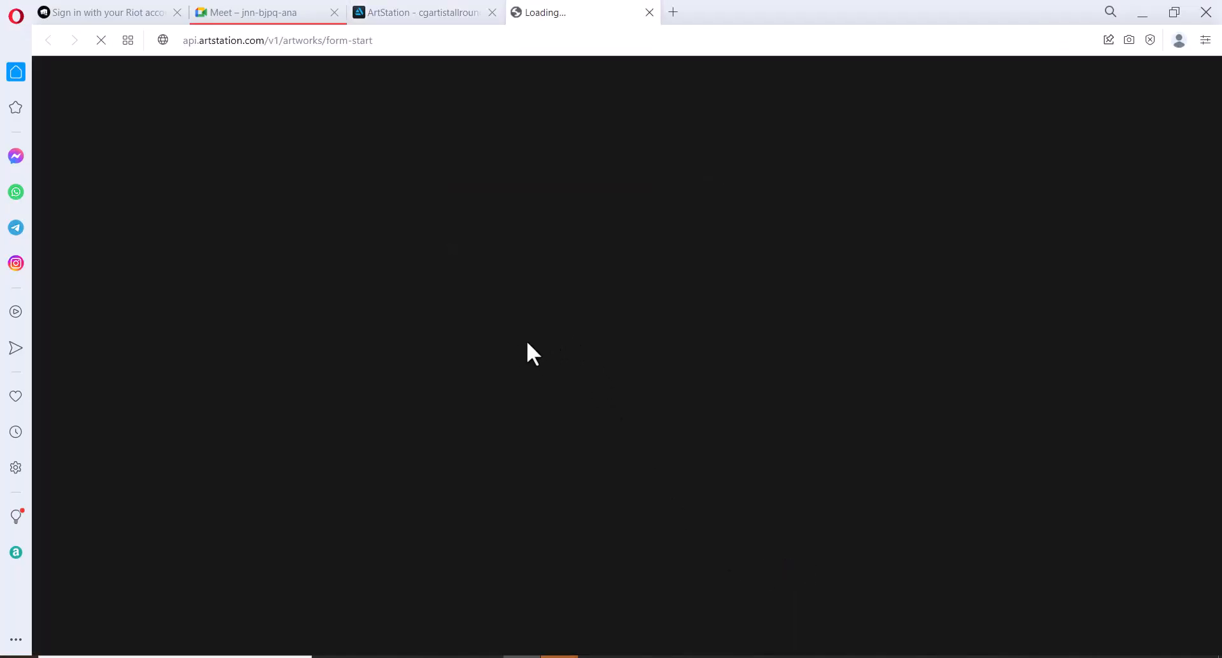
Add the second render to the stone project, caption it 'cam 2', and save
{"action": "mouse_move", "coordinate": [464, 327]}
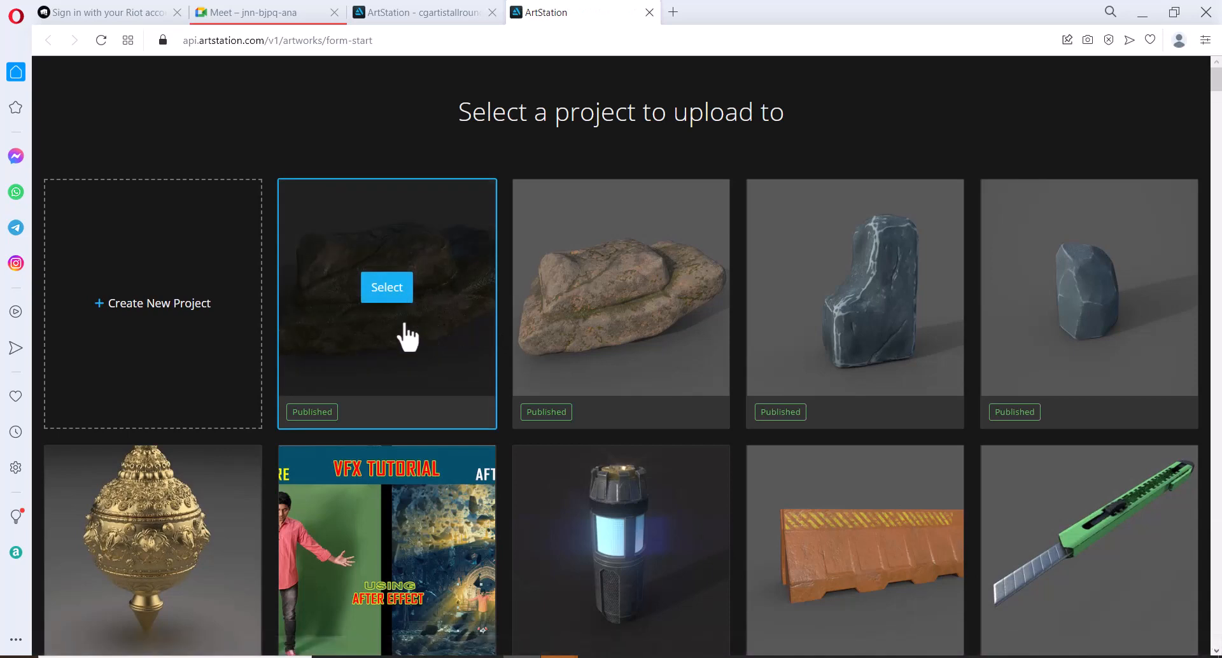
{"action": "left_click", "coordinate": [385, 291]}
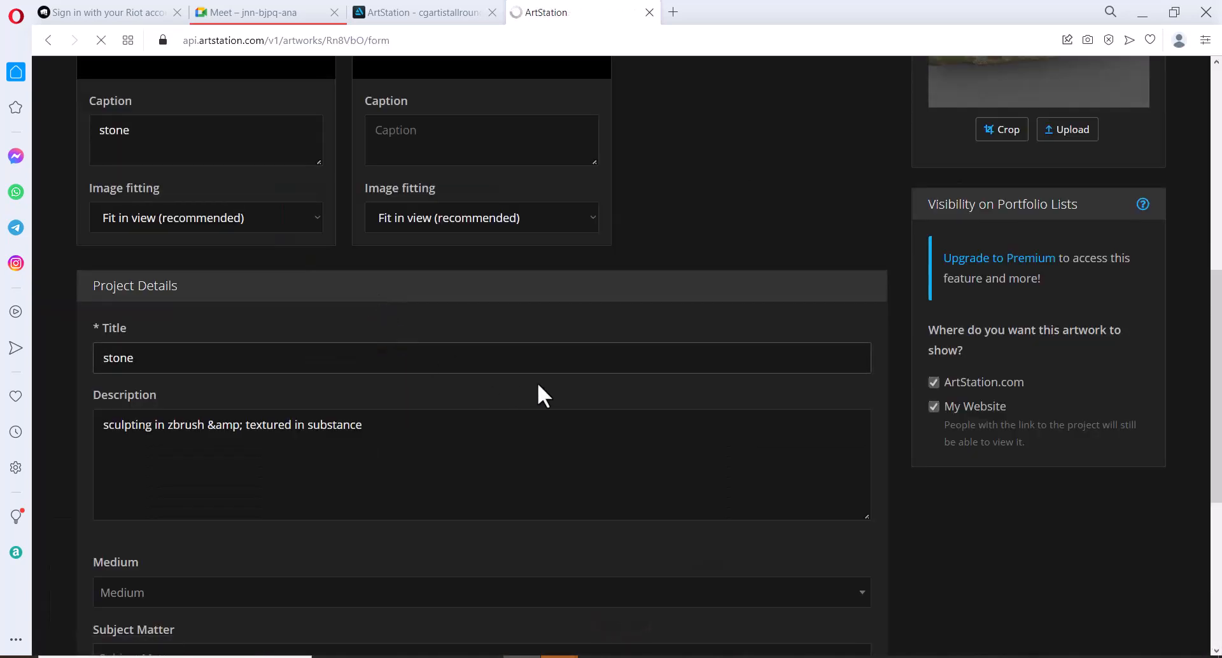
{"action": "scroll", "coordinate": [700, 325], "scroll_direction": "up", "scroll_amount": 6}
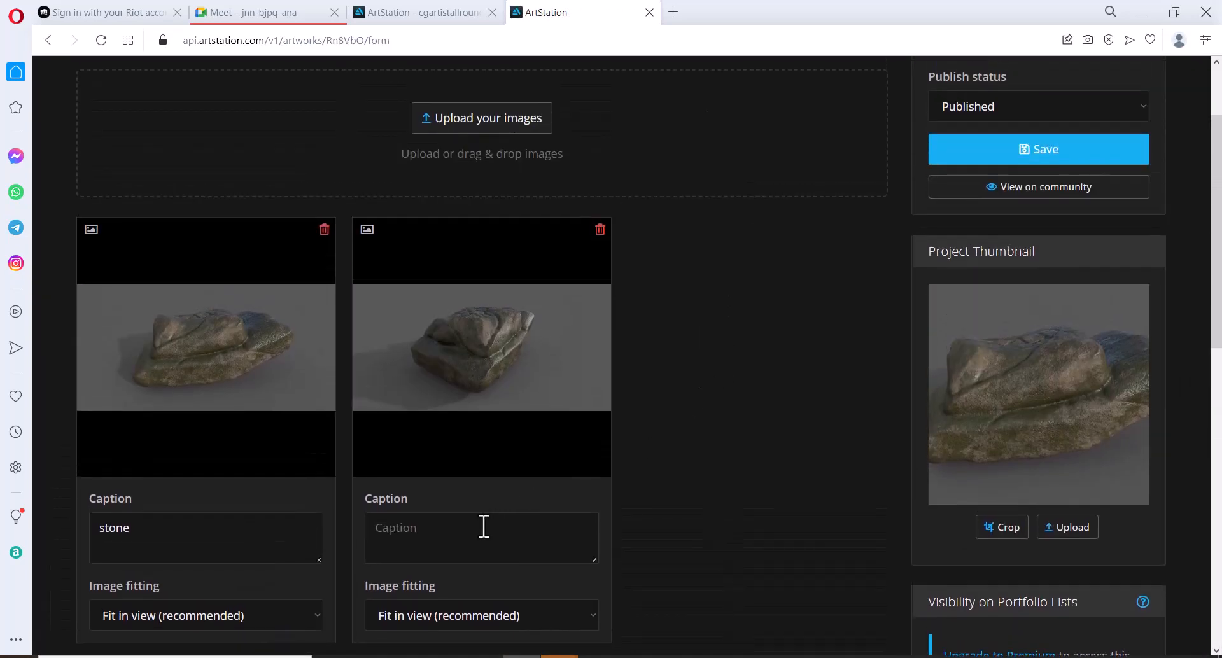
{"action": "left_click", "coordinate": [474, 533]}
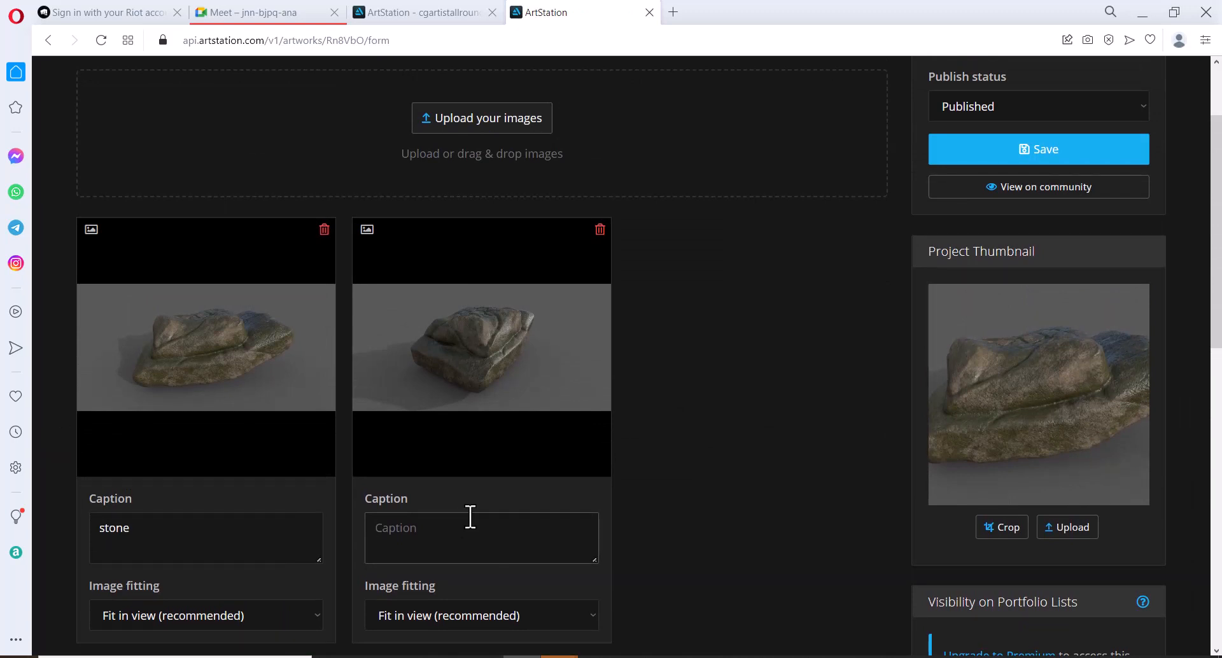
{"action": "type", "text": "cam 2"}
{"action": "left_click", "coordinate": [1047, 159]}
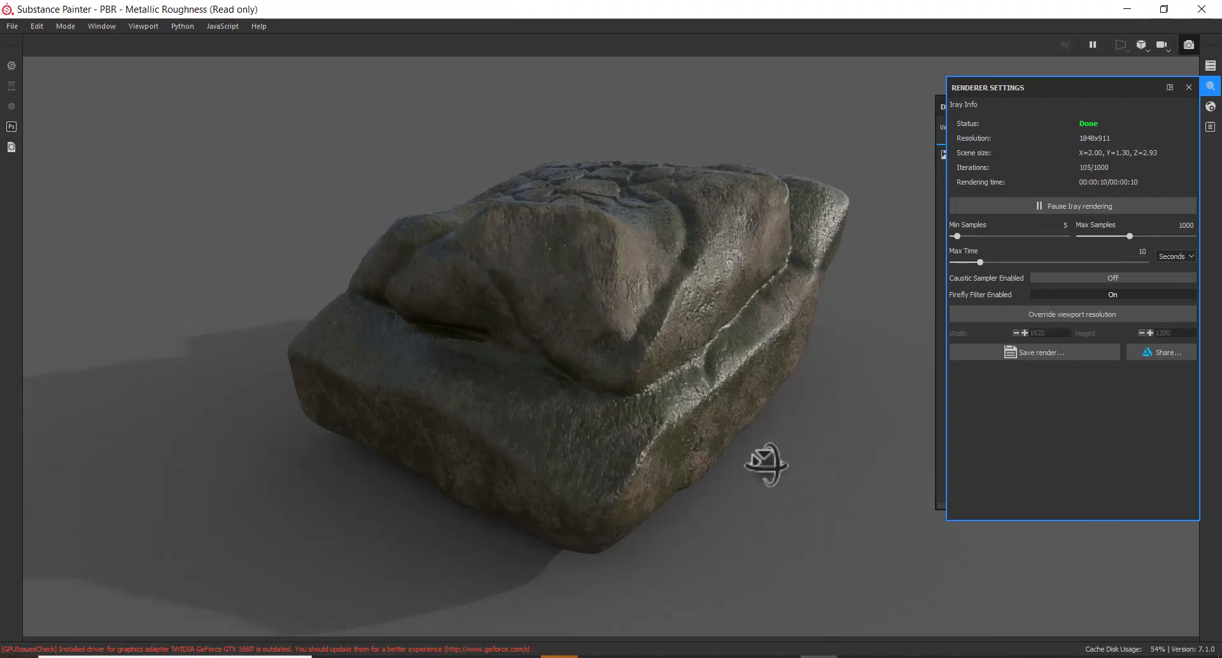
Orbit, pan and zoom the viewport to frame the rock from a third angle
{"action": "left_click_drag", "start_coordinate": [766, 465], "coordinate": [382, 483], "text": "alt"}
{"action": "middle_click_drag", "start_coordinate": [382, 483], "coordinate": [483, 467], "text": "alt"}
{"action": "right_click_drag", "start_coordinate": [483, 467], "coordinate": [525, 513], "text": "alt"}
{"action": "mouse_move", "coordinate": [525, 512]}
{"action": "left_mouse_down", "text": "alt"}
{"action": "mouse_move", "coordinate": [494, 505]}
{"action": "mouse_move", "coordinate": [541, 501]}
{"action": "left_mouse_up", "text": "alt"}
{"action": "middle_click_drag", "start_coordinate": [541, 501], "coordinate": [622, 486], "text": "alt"}
{"action": "right_click_drag", "start_coordinate": [623, 485], "coordinate": [613, 512], "text": "alt"}
{"action": "middle_click_drag", "start_coordinate": [613, 512], "coordinate": [707, 474], "text": "alt"}
{"action": "right_click_drag", "start_coordinate": [708, 476], "coordinate": [733, 537], "text": "alt"}
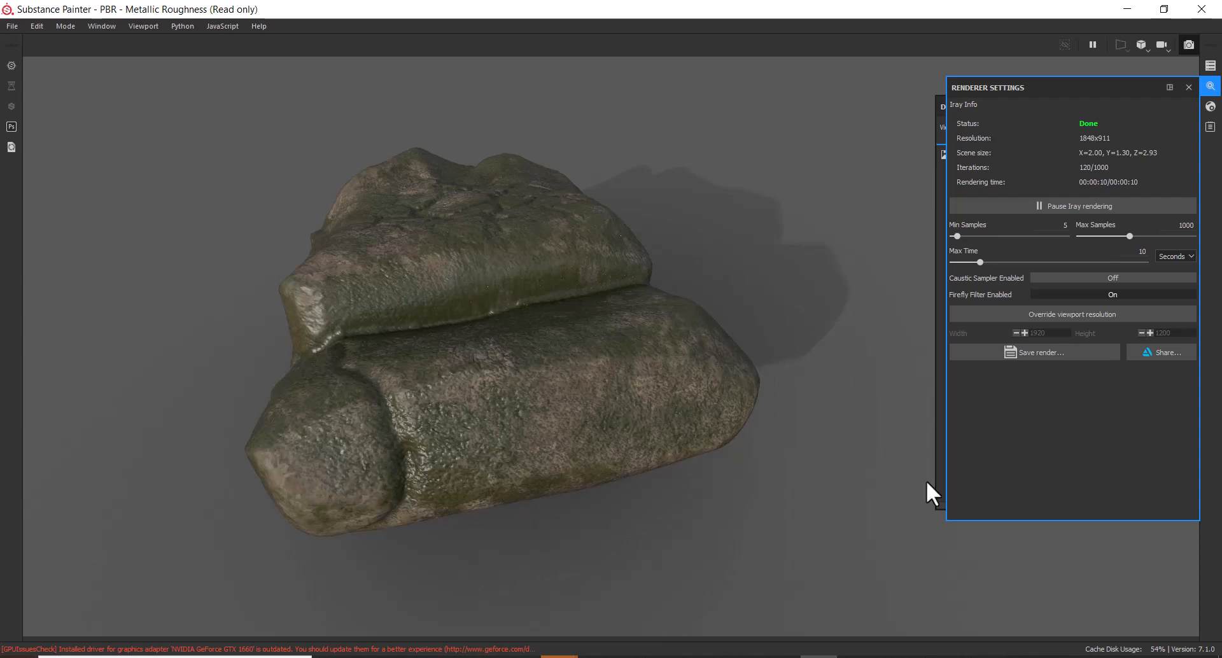
Share the third-angle Iray render and upload it to ArtStation
{"action": "left_click", "coordinate": [1163, 351]}
{"action": "left_click", "coordinate": [685, 507]}
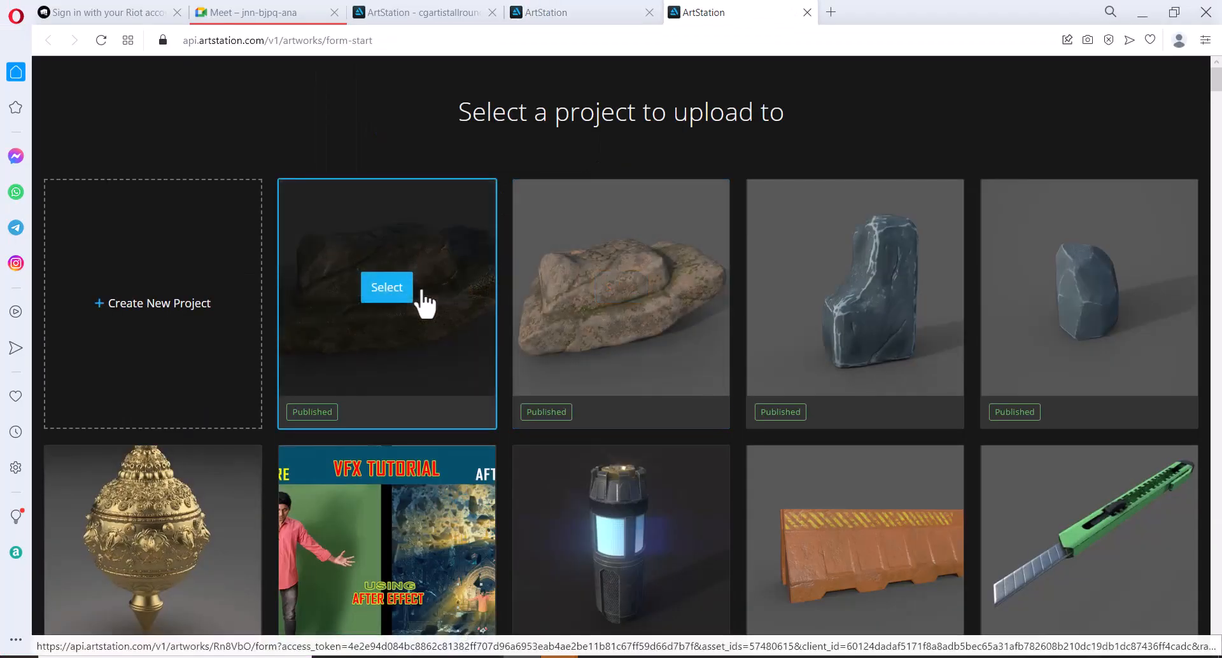
Attach the third render to the stone project with caption 'cam 3' and save
{"action": "left_click", "coordinate": [423, 291]}
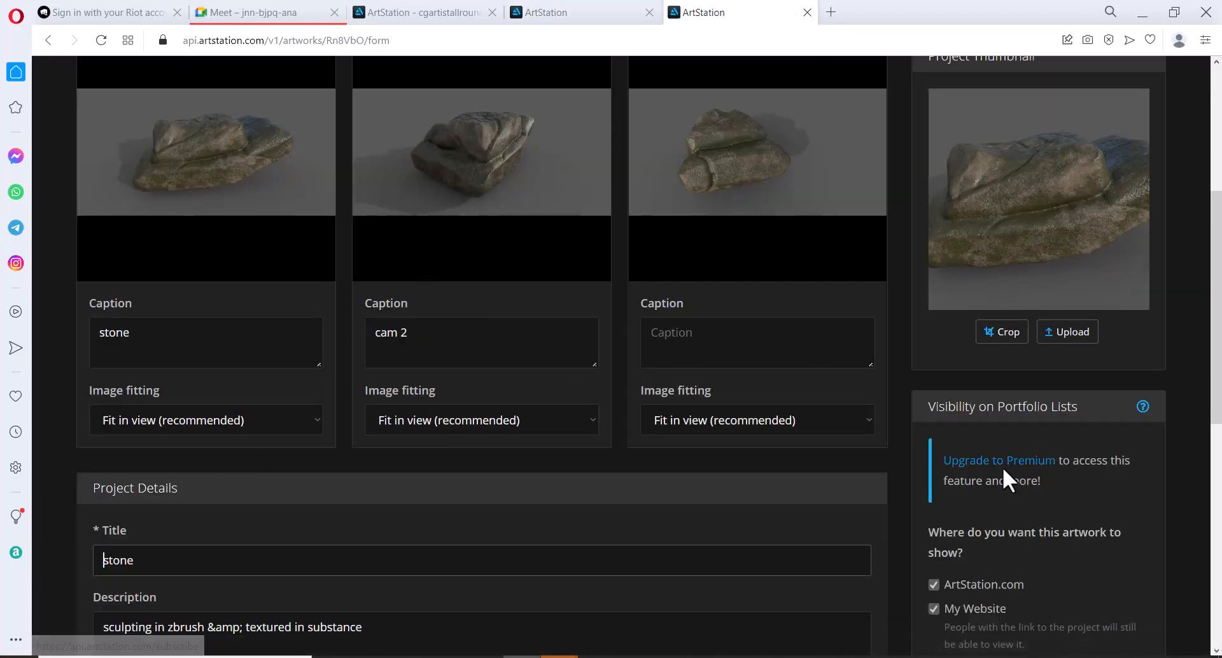
{"action": "left_click", "coordinate": [789, 336]}
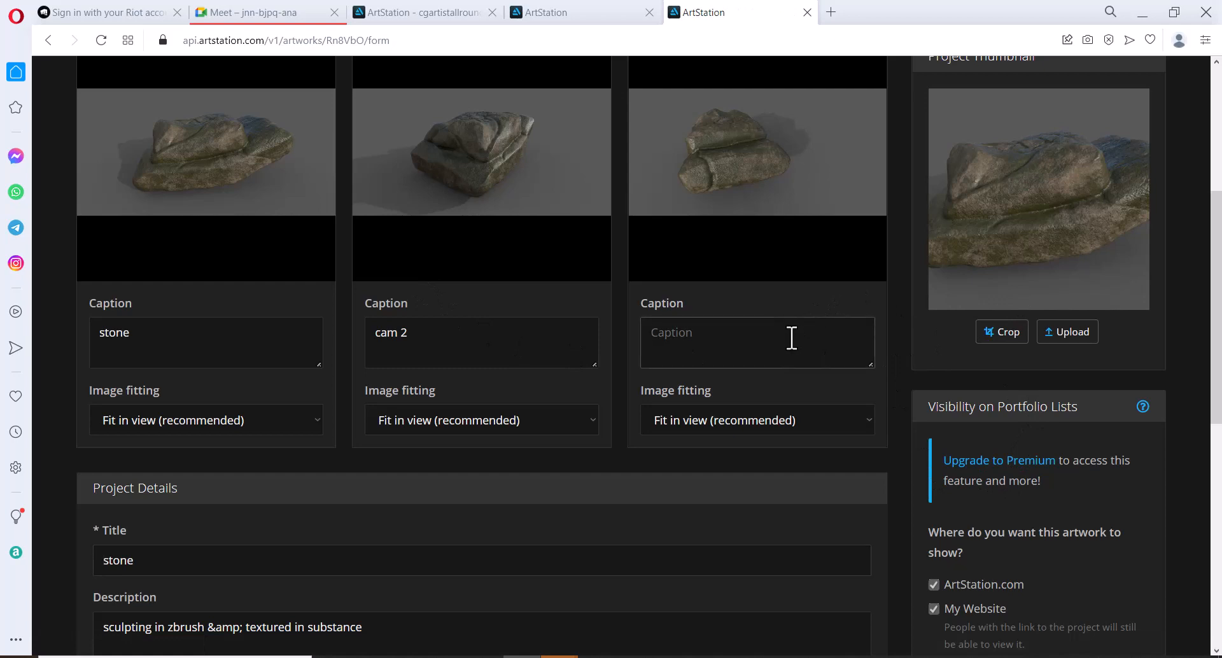
{"action": "type", "text": "cam 3"}
{"action": "scroll", "coordinate": [1018, 261], "scroll_direction": "up", "scroll_amount": 4}
{"action": "scroll", "coordinate": [1037, 256], "scroll_direction": "up", "scroll_amount": 1}
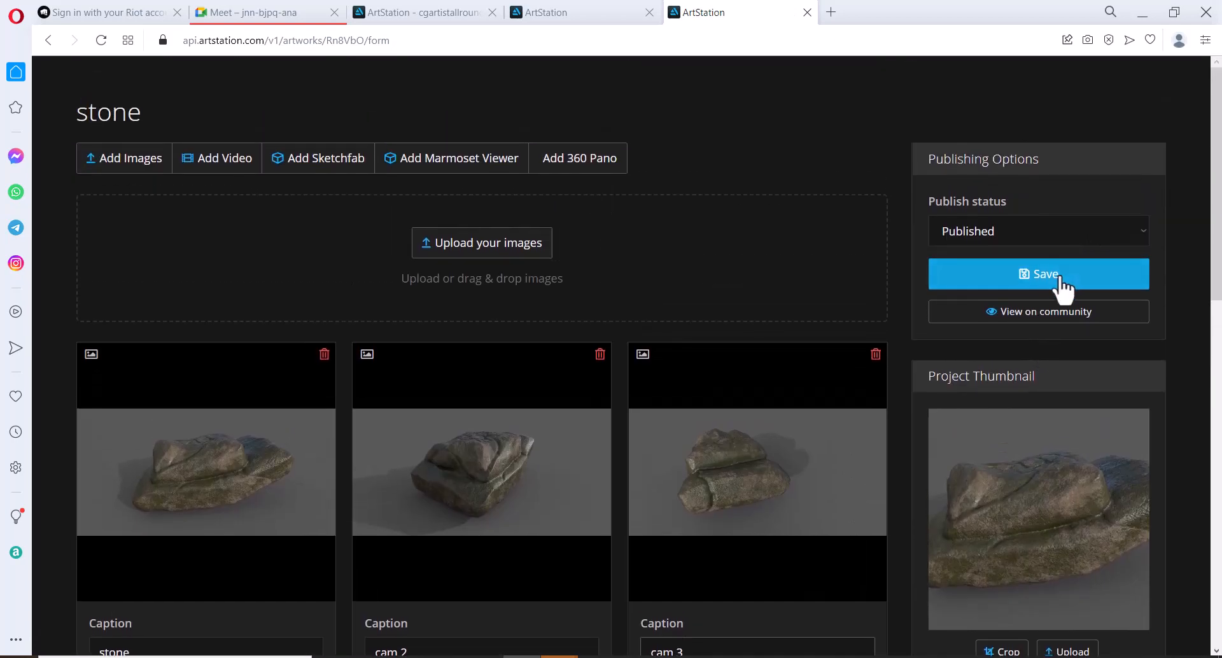
{"action": "left_click", "coordinate": [1059, 280]}
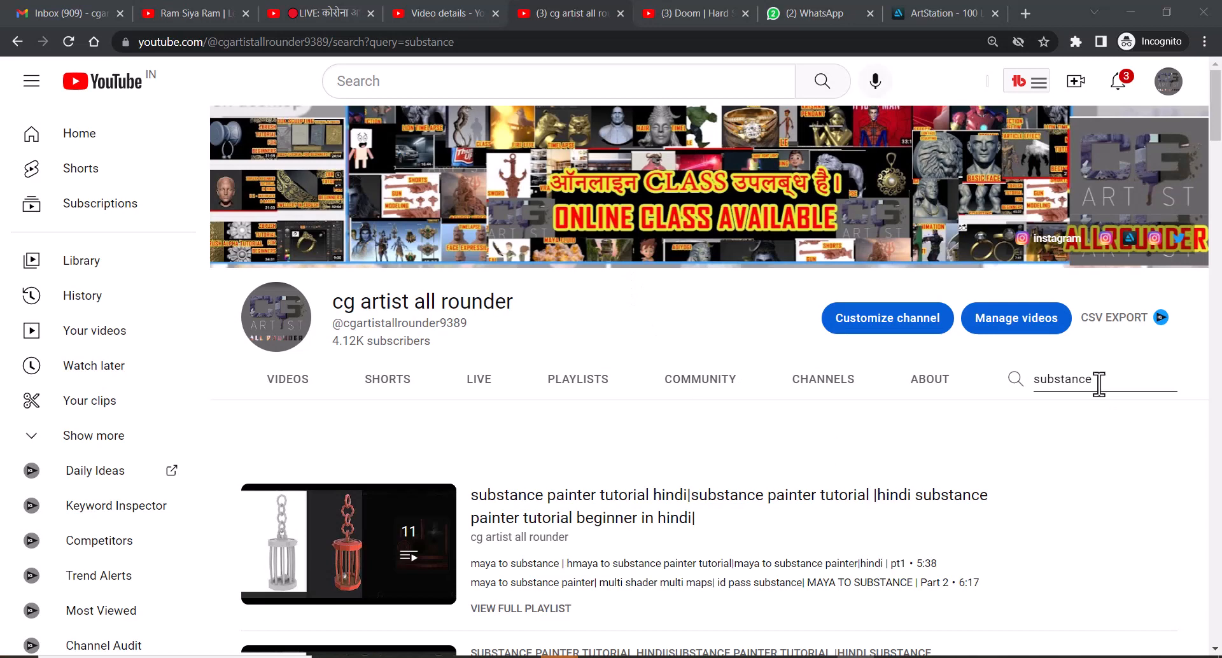
{"action": "scroll", "coordinate": [327, 582], "scroll_direction": "down", "scroll_amount": 4}
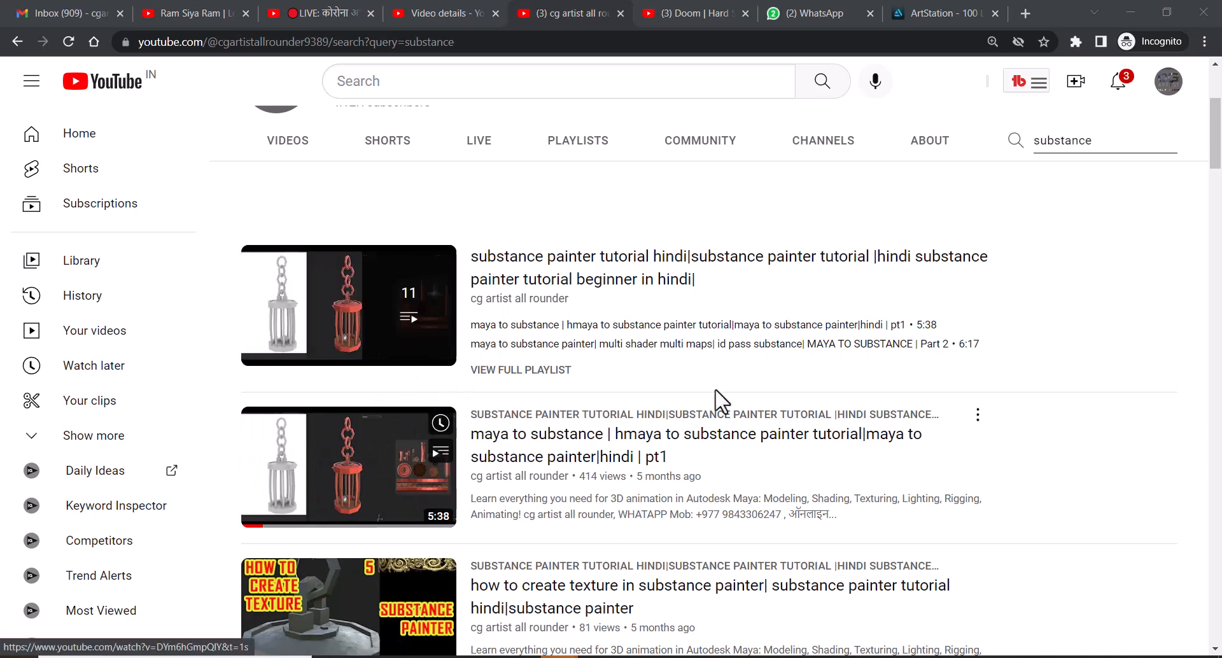
{"action": "scroll", "coordinate": [404, 343], "scroll_direction": "down", "scroll_amount": 3}
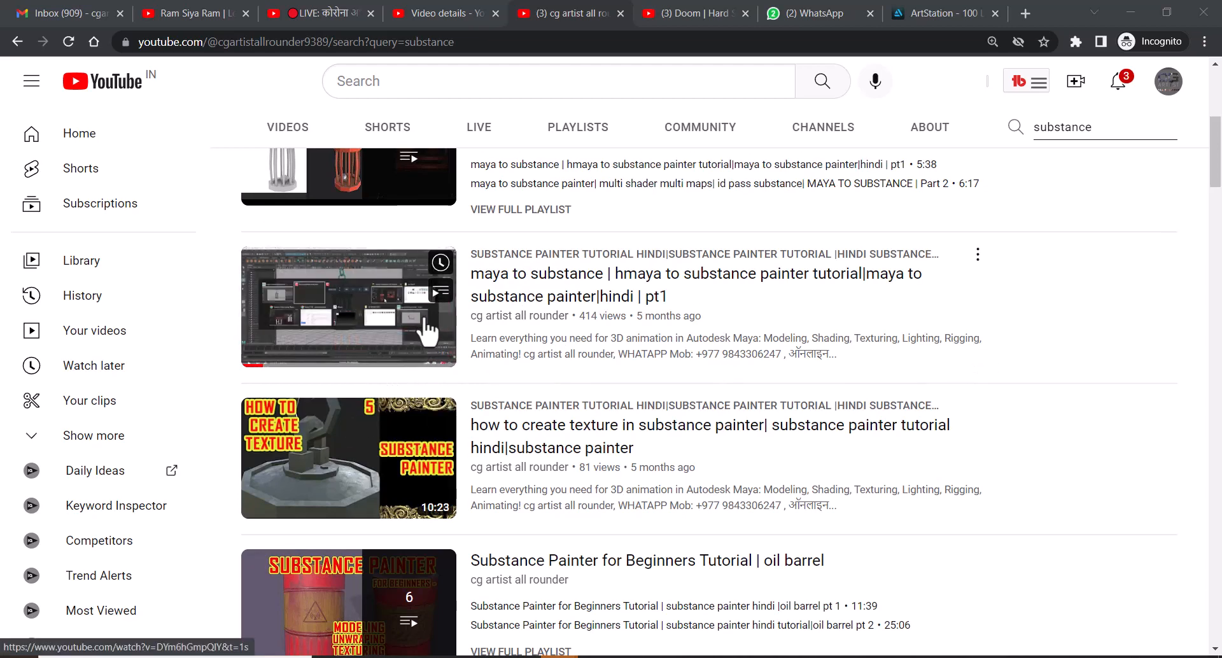
{"action": "scroll", "coordinate": [420, 347], "scroll_direction": "down", "scroll_amount": 4}
{"action": "scroll", "coordinate": [420, 381], "scroll_direction": "down", "scroll_amount": 3}
{"action": "scroll", "coordinate": [425, 379], "scroll_direction": "down", "scroll_amount": 4}
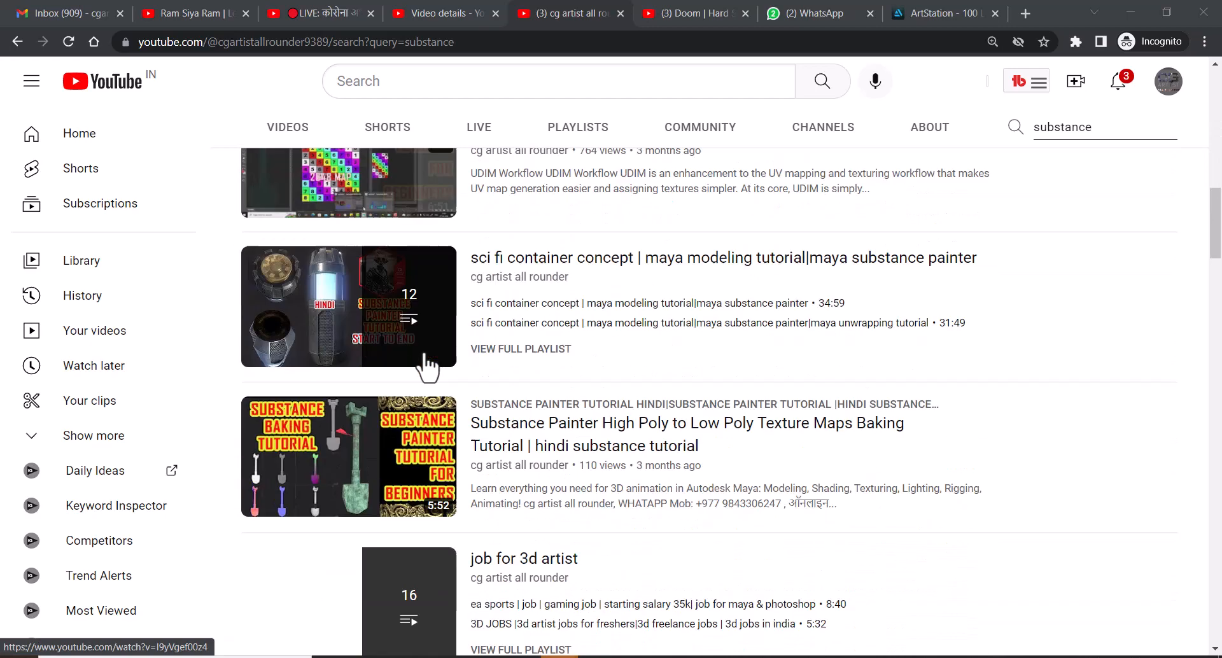
{"action": "scroll", "coordinate": [565, 280], "scroll_direction": "up", "scroll_amount": 9}
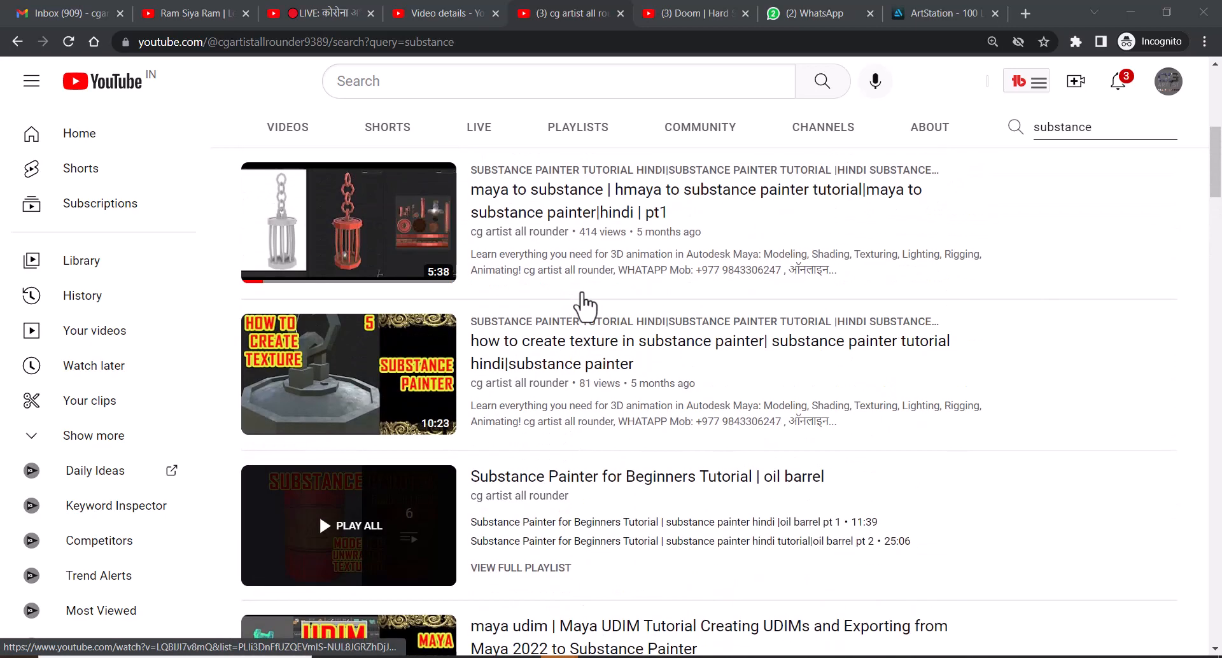